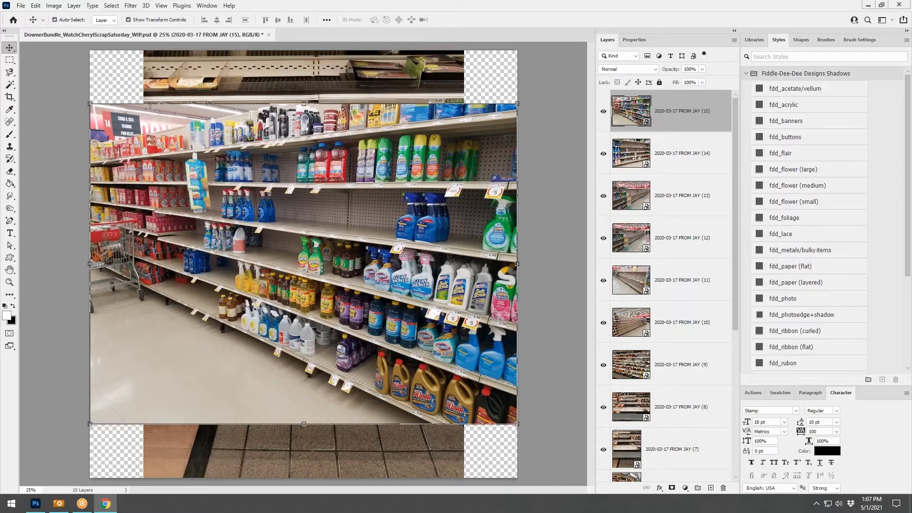
Step: Open the Downloads folder and move its window out of the way
click(14, 508)
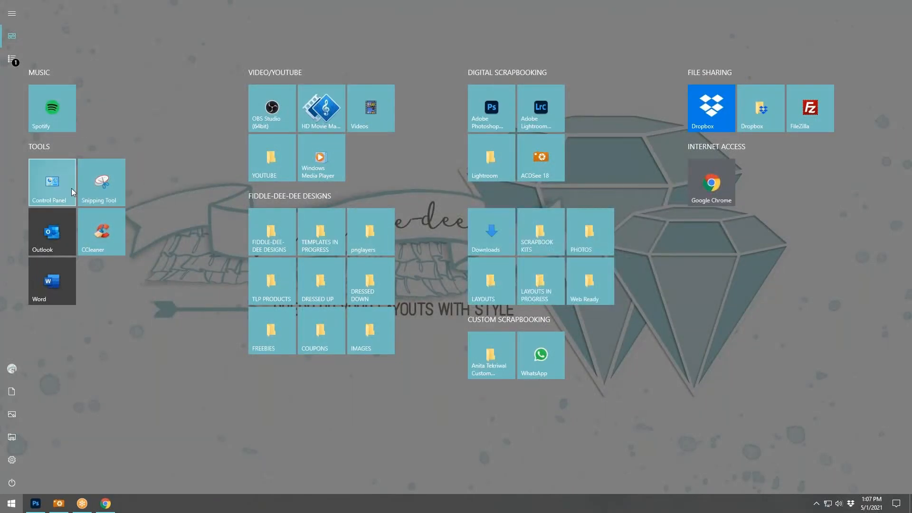
click(484, 237)
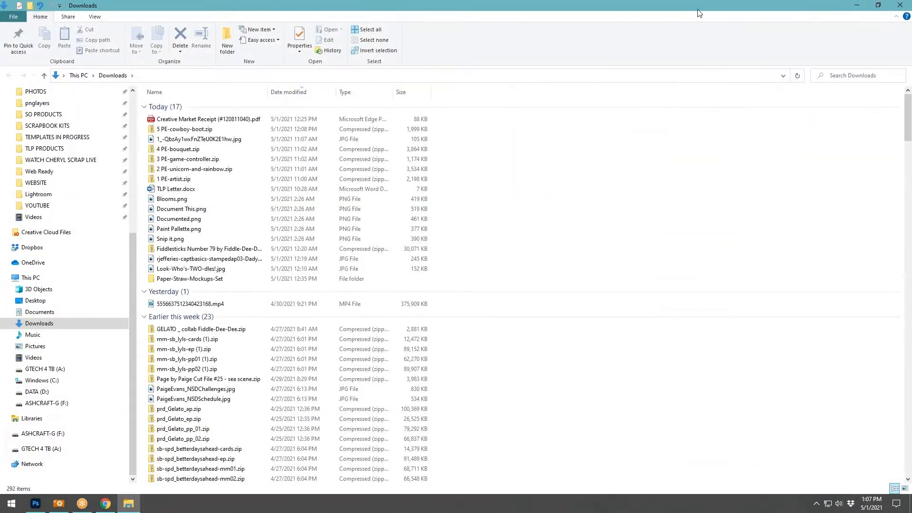
drag(698, 9, 908, 37)
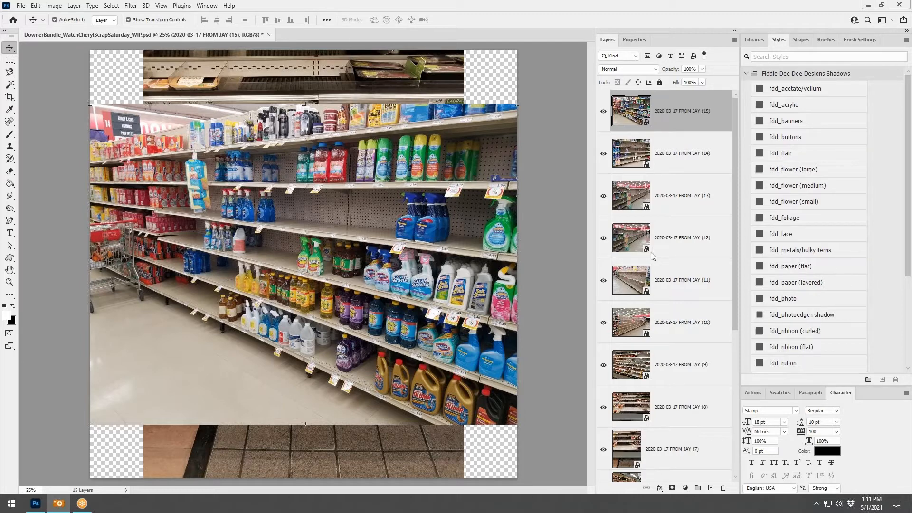
Step: Select all fifteen photo layers and scale them together to about 51.6%, placing the stack at the canvas's upper right
scroll(655, 294, down, 5)
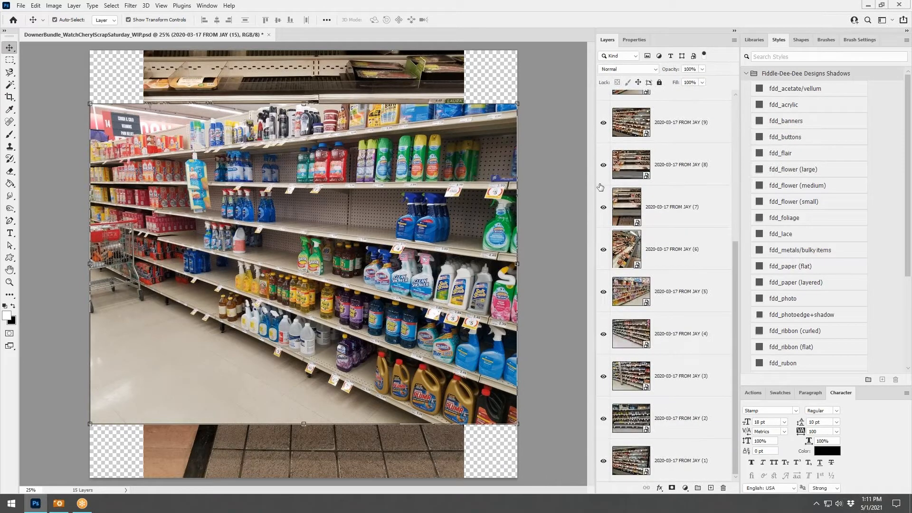
shift+click(678, 460)
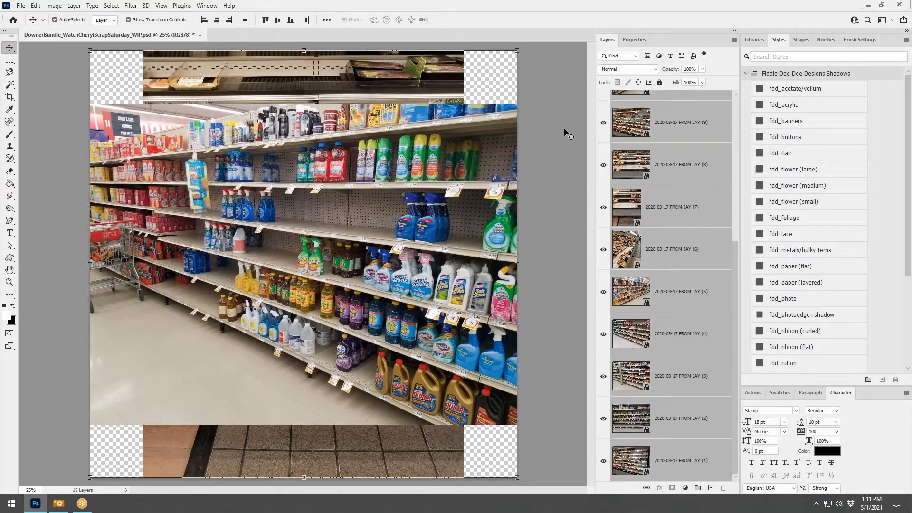
drag(516, 50, 313, 255)
drag(240, 309, 401, 183)
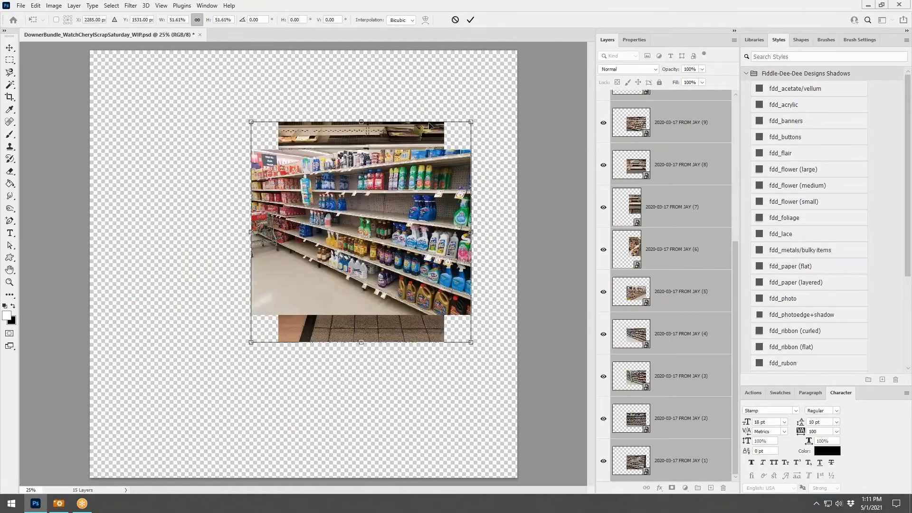
click(470, 20)
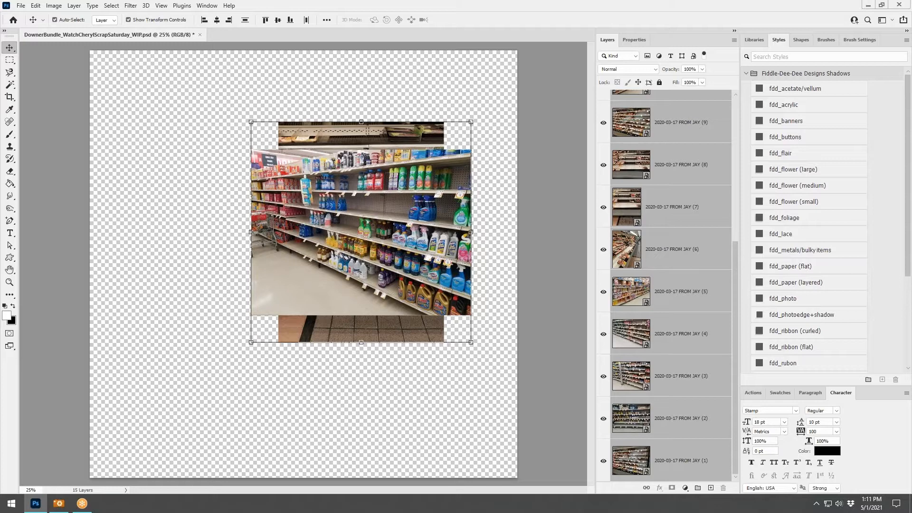
Step: Apply the fdd_photoedge+shadow style to all the selected photo layers, then deselect them
click(801, 283)
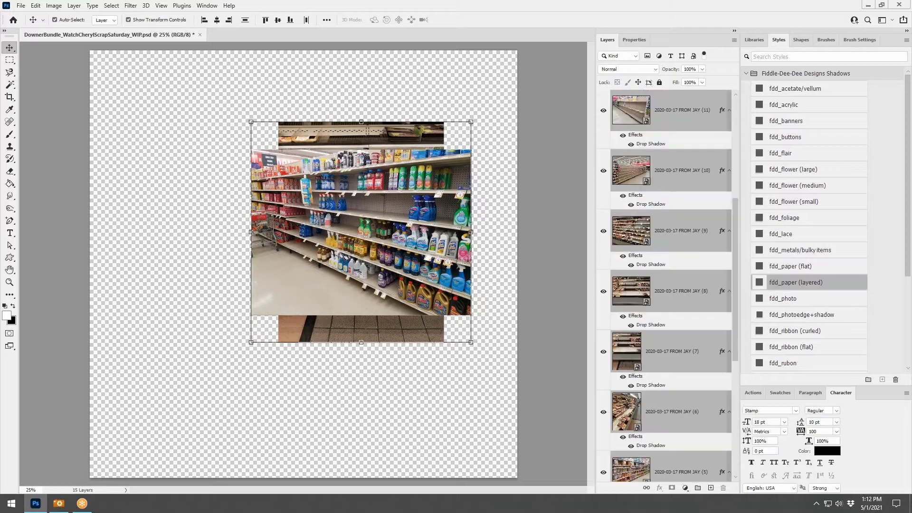
click(810, 317)
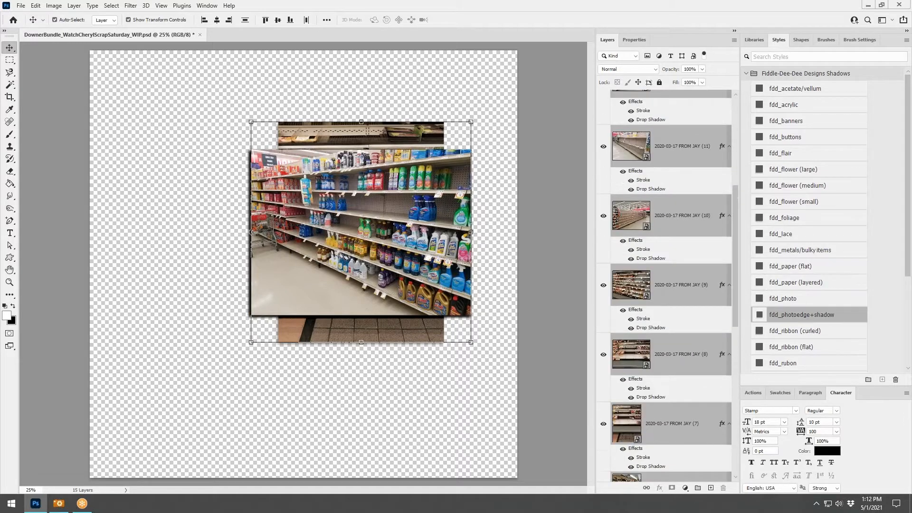
click(554, 220)
Step: Spread photos (15), (14), (13) and (12) apart on the canvas so the two similar dairy aisle shots can be compared
drag(387, 203, 407, 359)
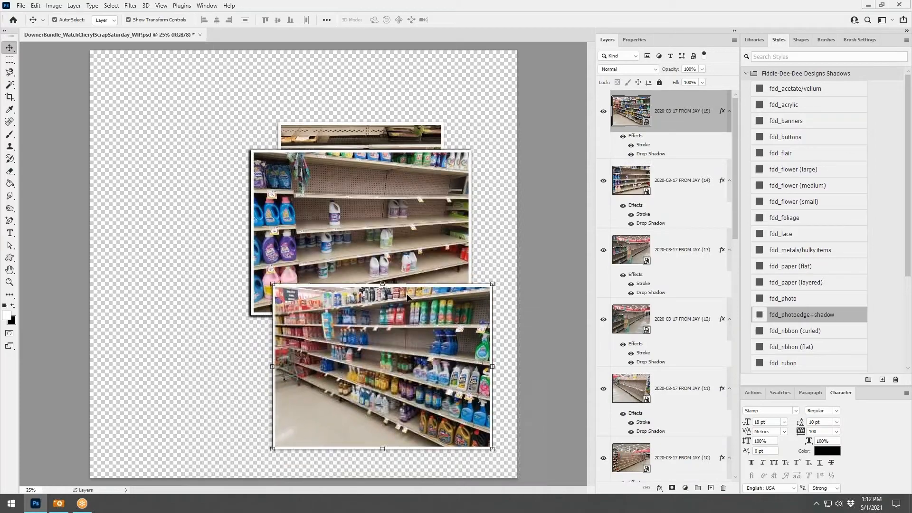
drag(386, 229, 253, 150)
click(681, 267)
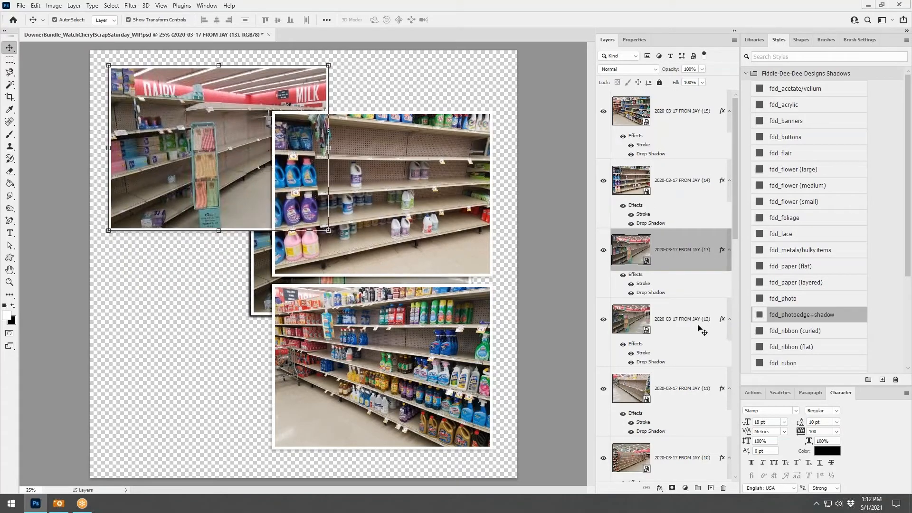
click(698, 328)
drag(366, 205, 204, 288)
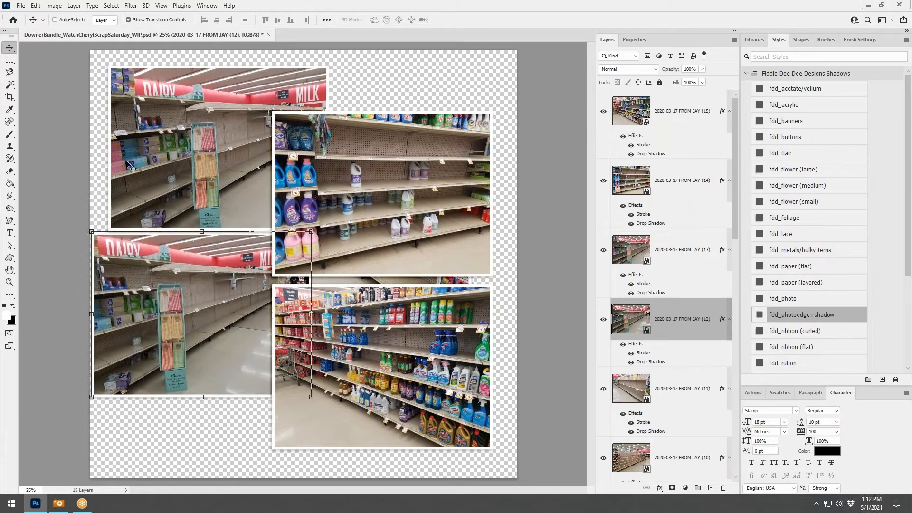
mouse_move(242, 149)
mouse_down()
mouse_move(181, 150)
mouse_move(147, 164)
mouse_move(255, 149)
mouse_up()
Step: Delete the near-duplicate dairy aisle photo layer (12)
click(685, 311)
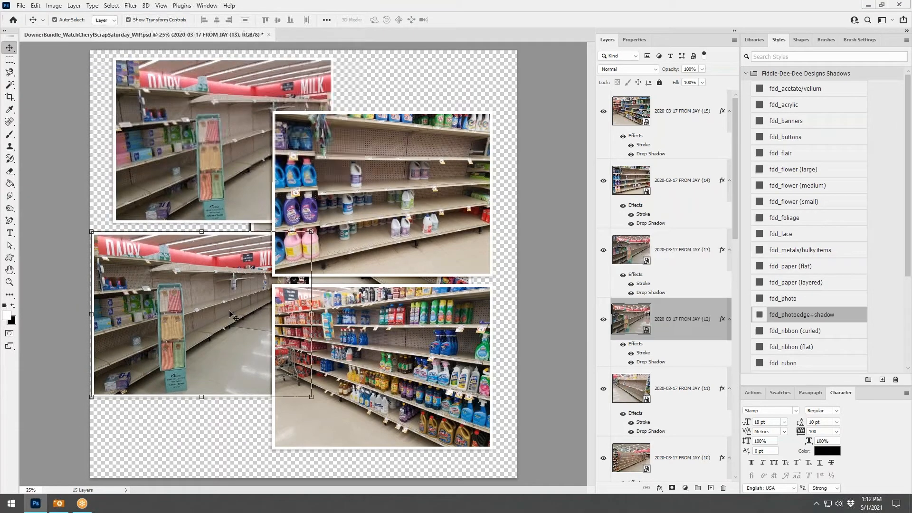
right_click(685, 311)
click(712, 108)
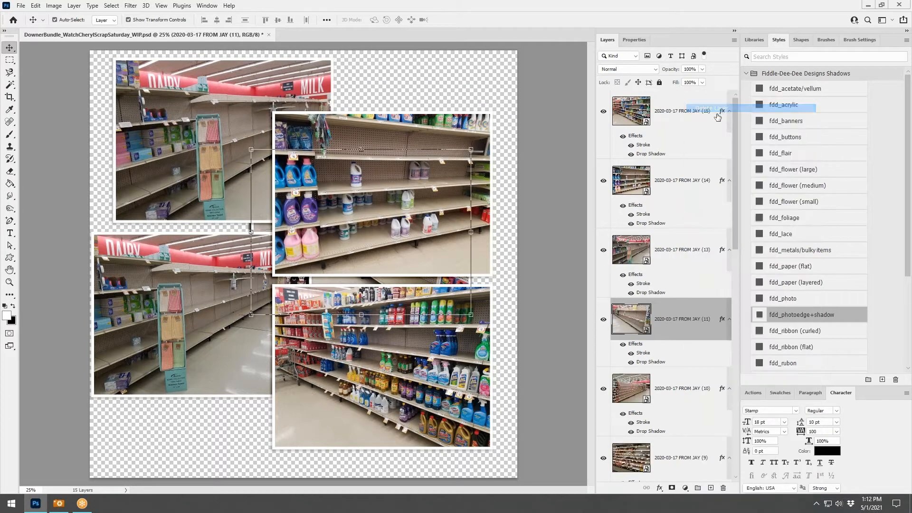
Step: Spread photos (14), (11), (15), (10), (9), (8) and (5) across the canvas so the stacked pictures can be reviewed
drag(411, 213, 486, 151)
drag(394, 269, 245, 328)
drag(375, 358, 232, 170)
drag(403, 266, 403, 287)
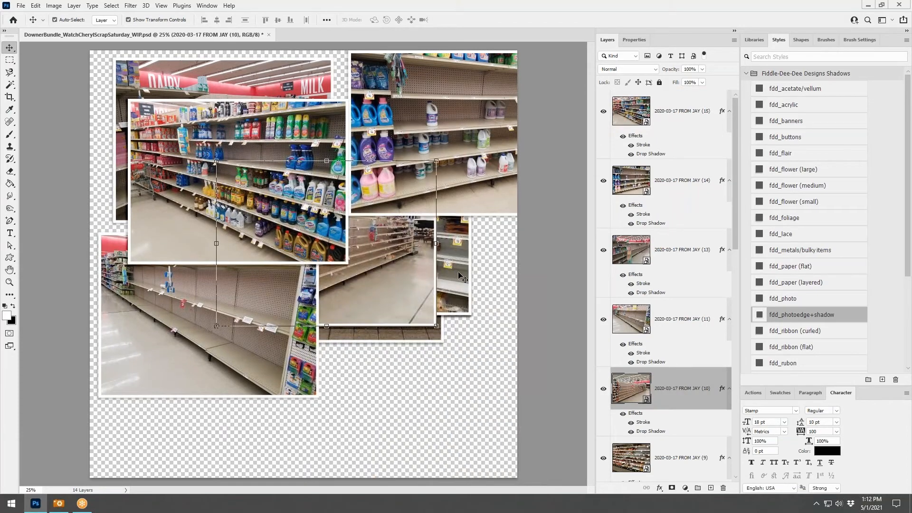
drag(457, 272, 510, 460)
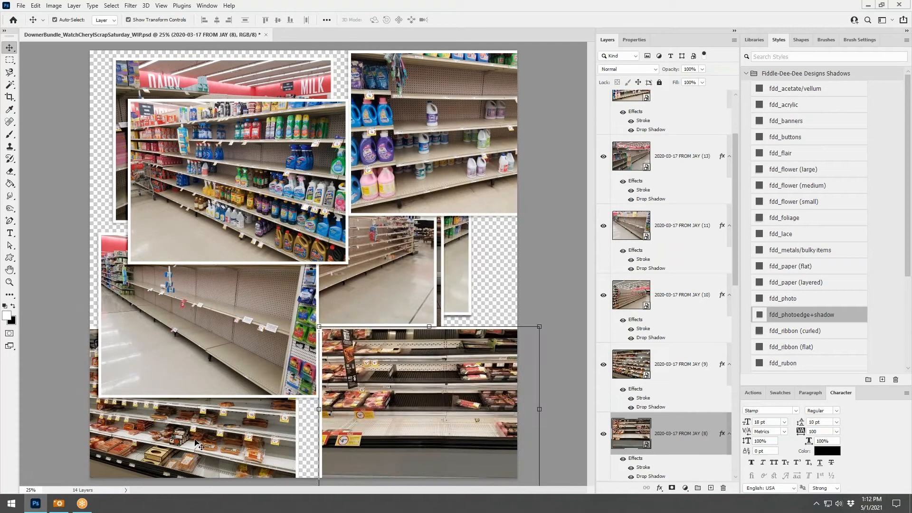
drag(195, 443, 218, 429)
drag(477, 296, 510, 351)
Step: Select all the photo layers from (15) down to (1) and hide them
scroll(660, 364, down, 4)
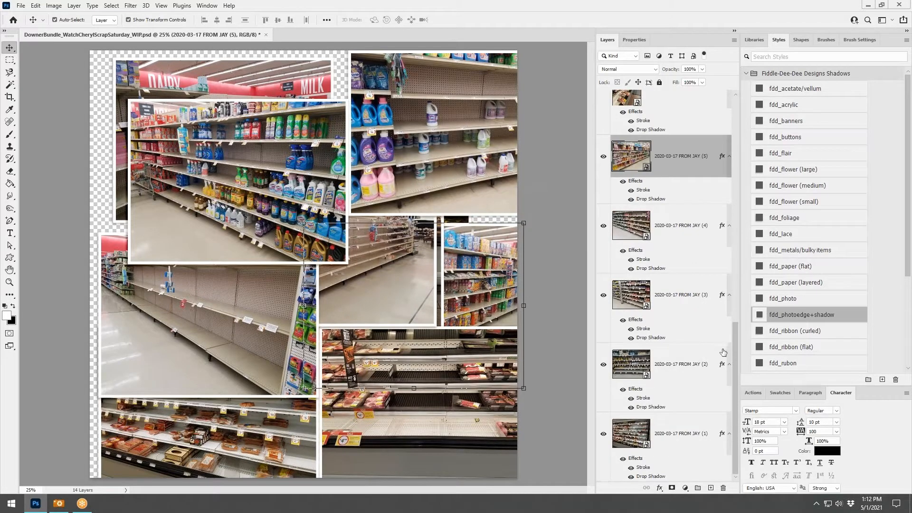
click(693, 366)
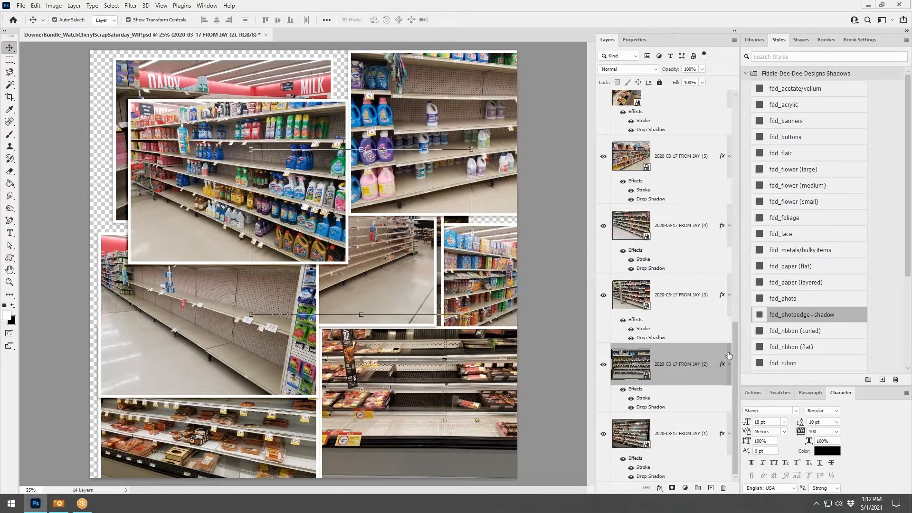
drag(737, 353, 736, 118)
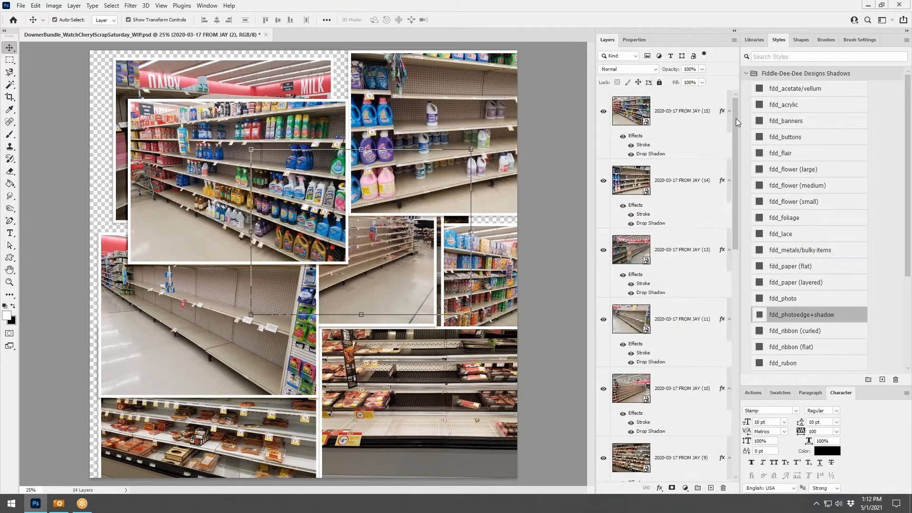
click(694, 124)
scroll(692, 266, down, 10)
shift+click(675, 433)
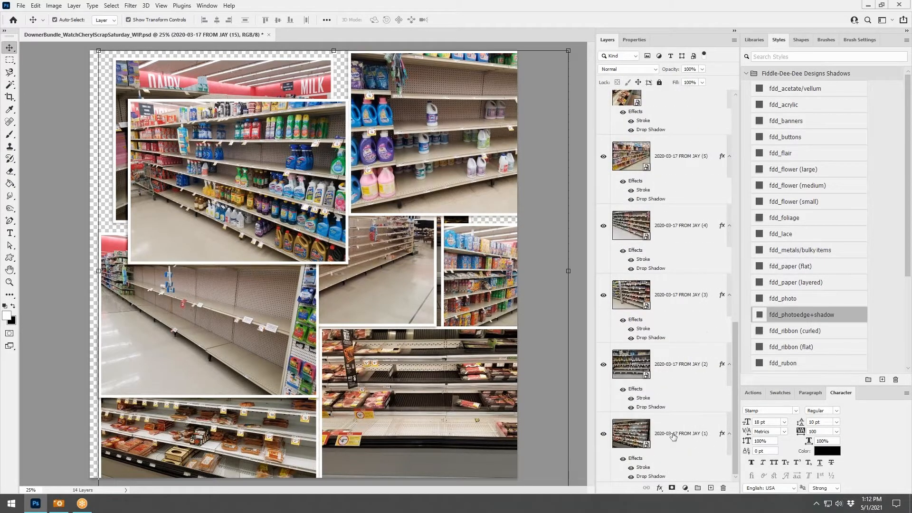
right_click(603, 434)
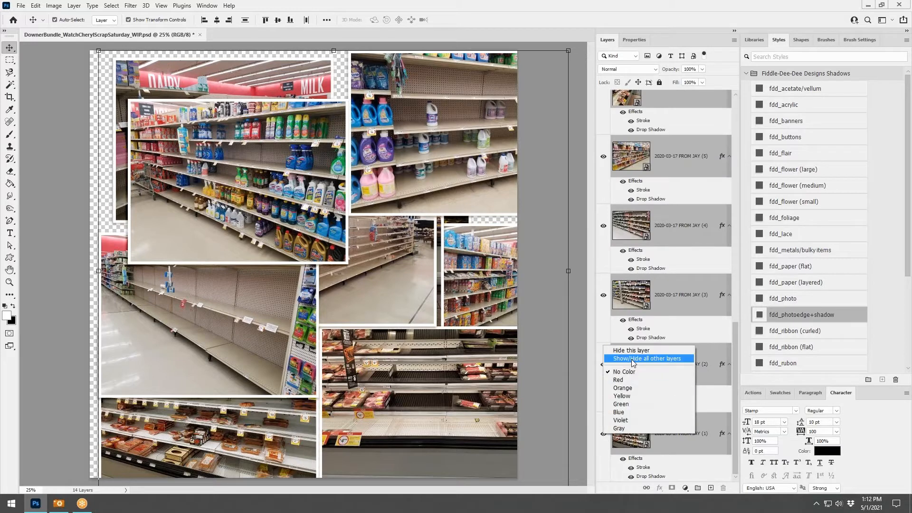
click(632, 350)
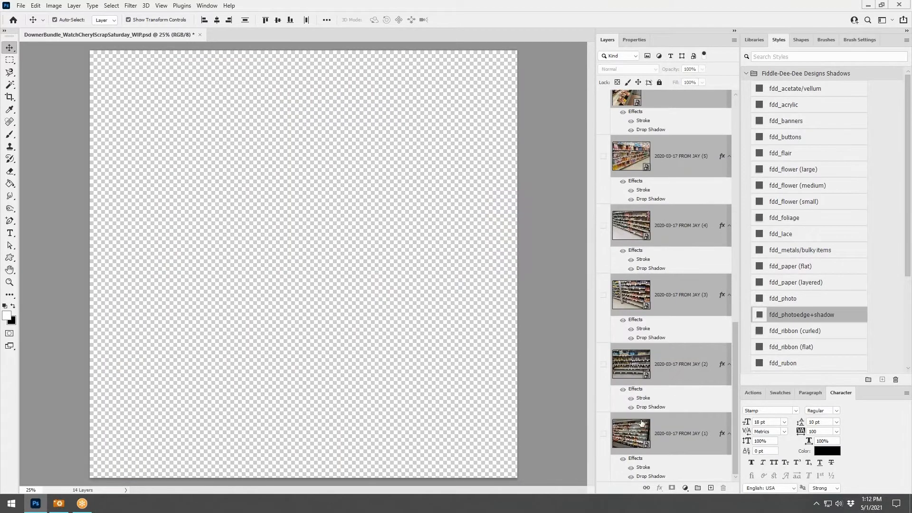
Step: Show photos (1) and (2) and place them side by side near the canvas's upper edge, with (2) on the left
click(603, 433)
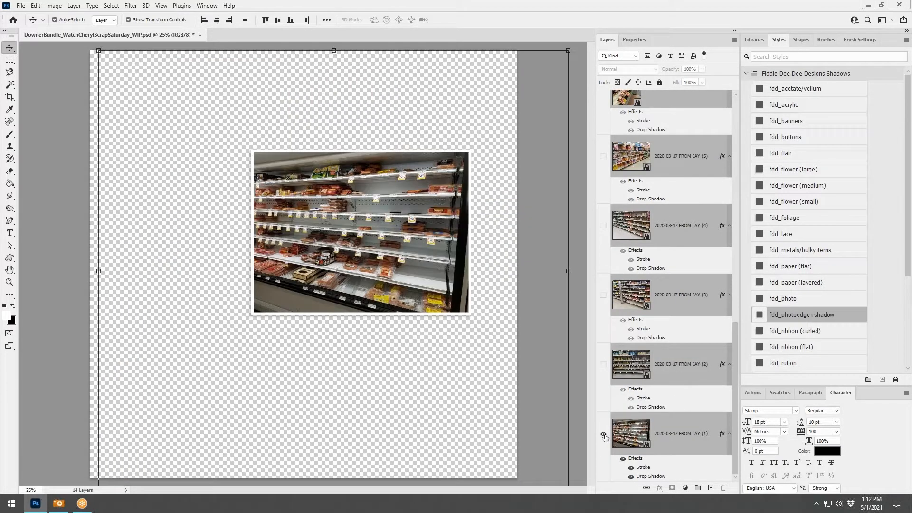
click(603, 364)
mouse_move(397, 206)
mouse_down()
mouse_move(398, 243)
mouse_move(386, 206)
mouse_up()
click(522, 202)
click(408, 252)
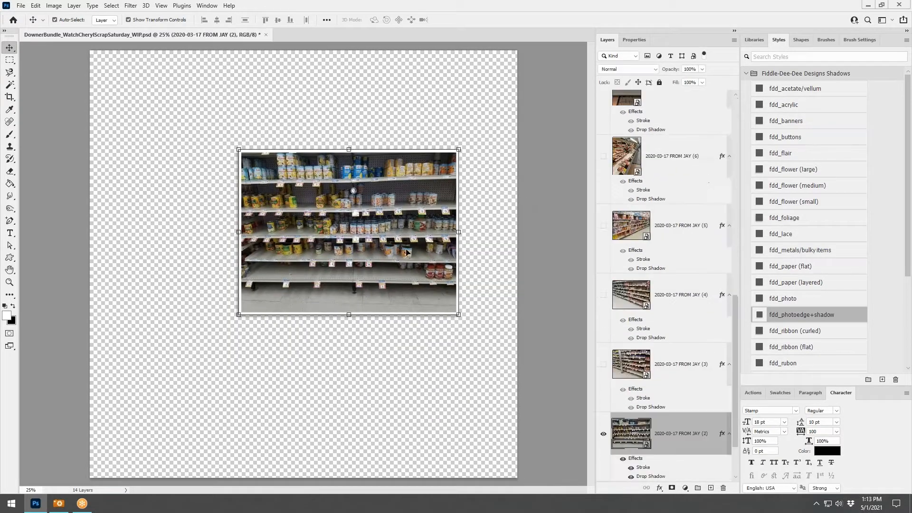
drag(426, 253, 325, 170)
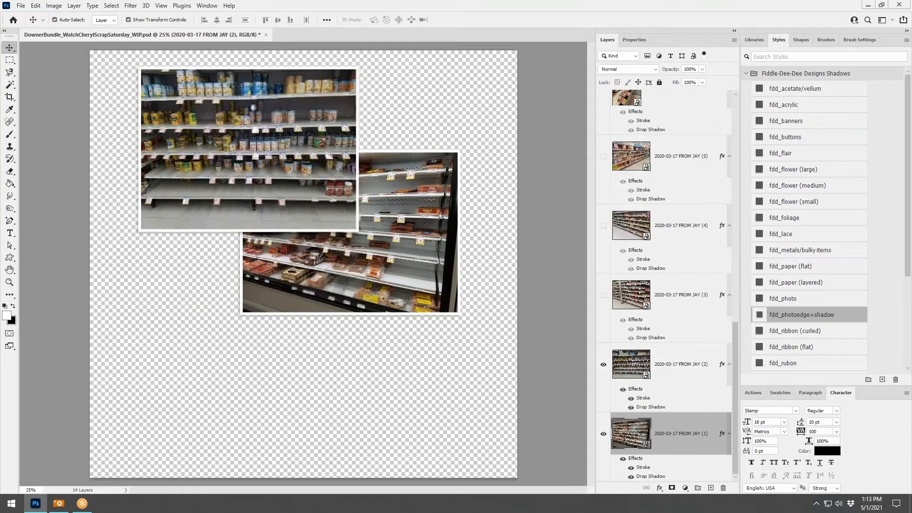
drag(417, 235, 541, 152)
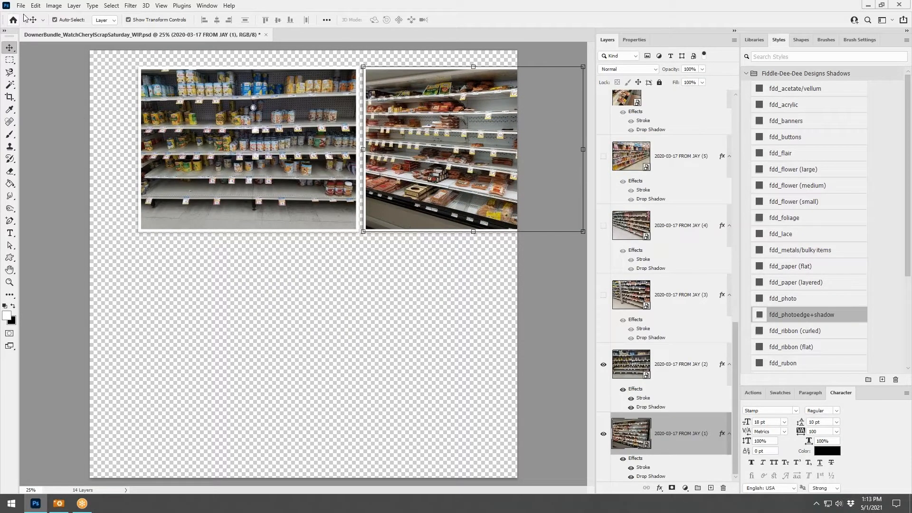
Step: Set the canvas width to 24 inches, keeping the centre anchor
click(51, 5)
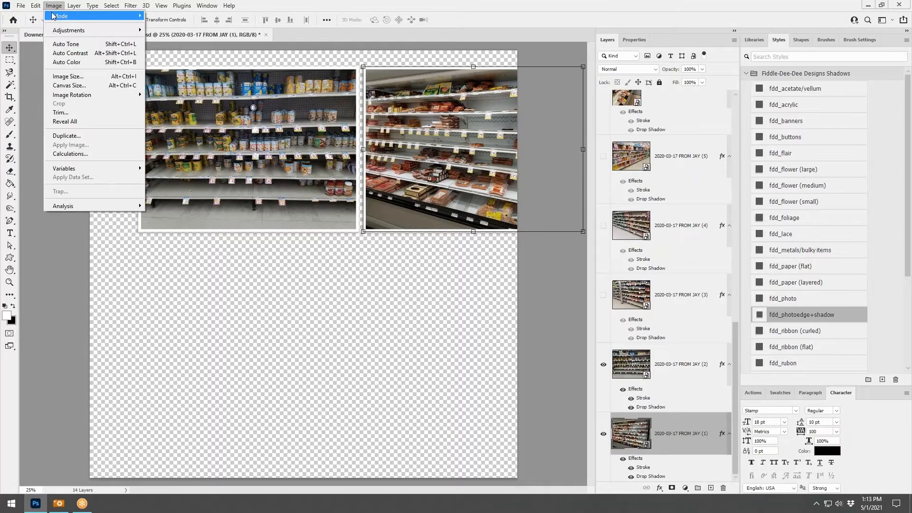
mouse_move(53, 15)
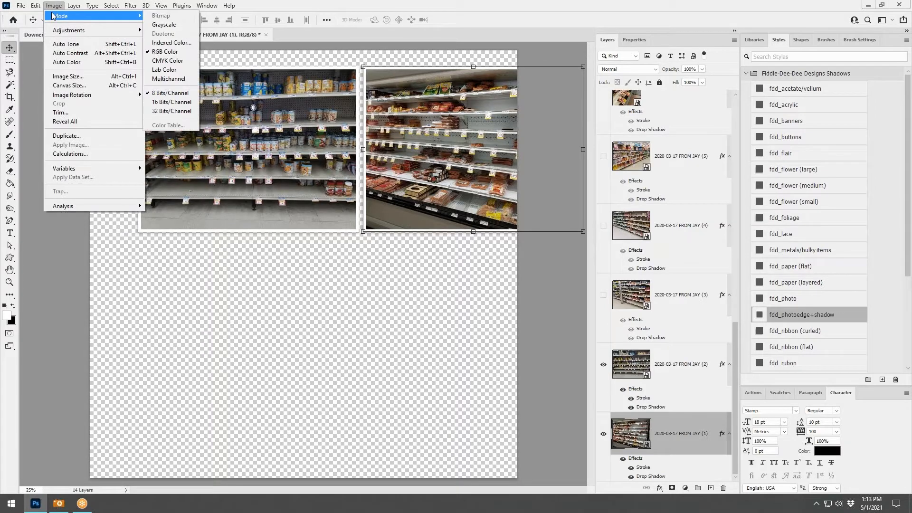
click(81, 86)
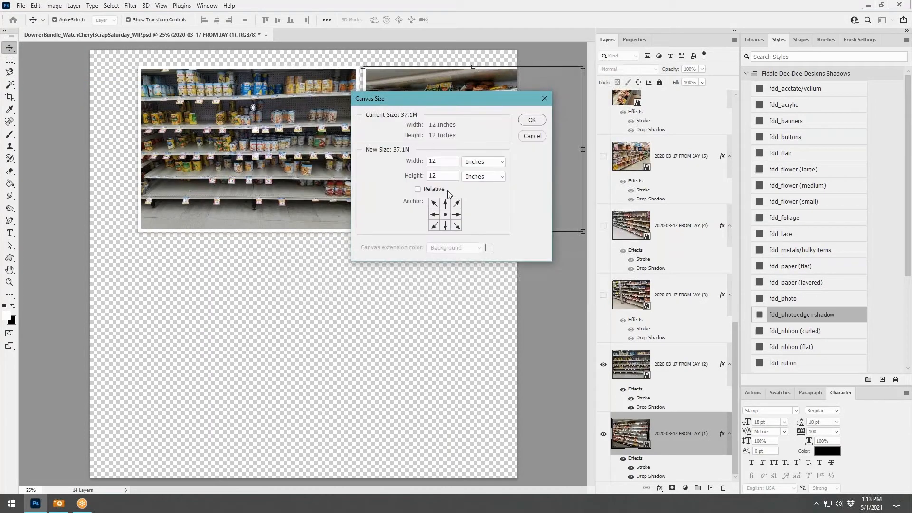
double_click(440, 161)
text(24)
click(531, 121)
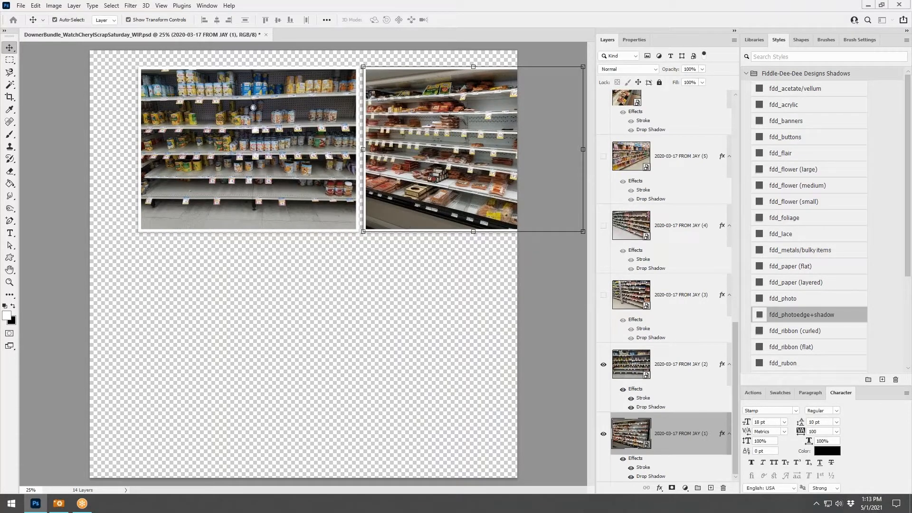
Step: Add a vertical guide at 12 inches to mark the centre of the double-page canvas
scroll(273, 248, down, 3)
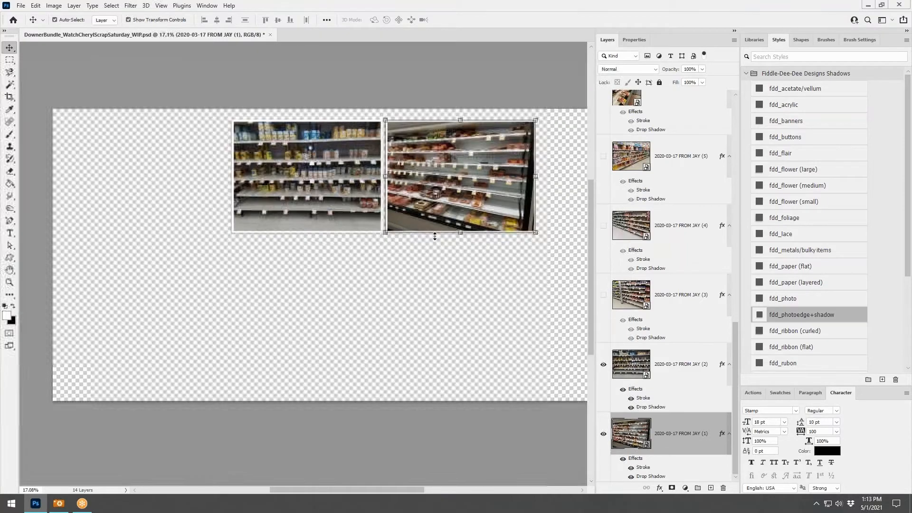
click(204, 6)
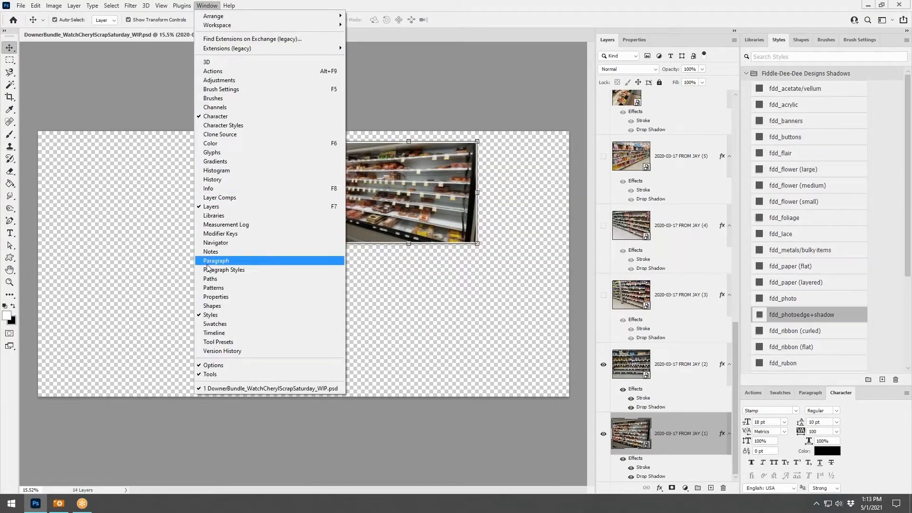
mouse_move(160, 6)
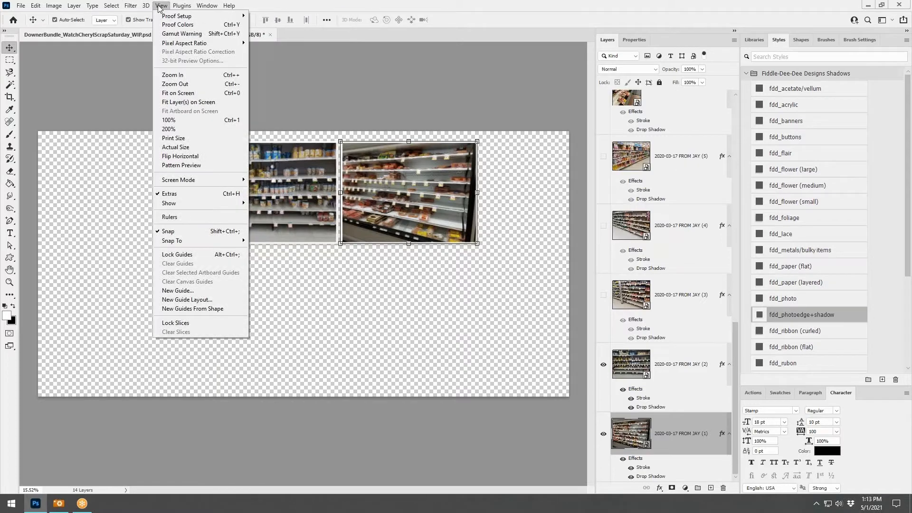
click(195, 290)
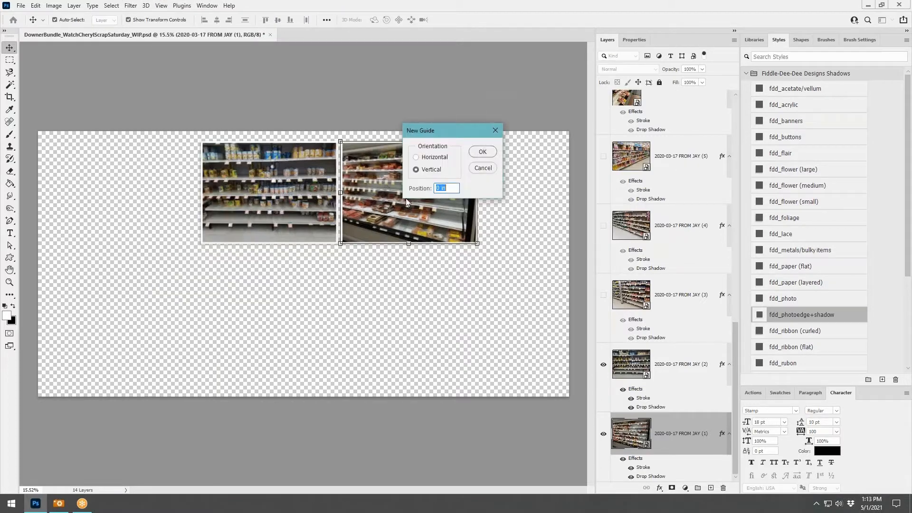
text(12)
key(Return)
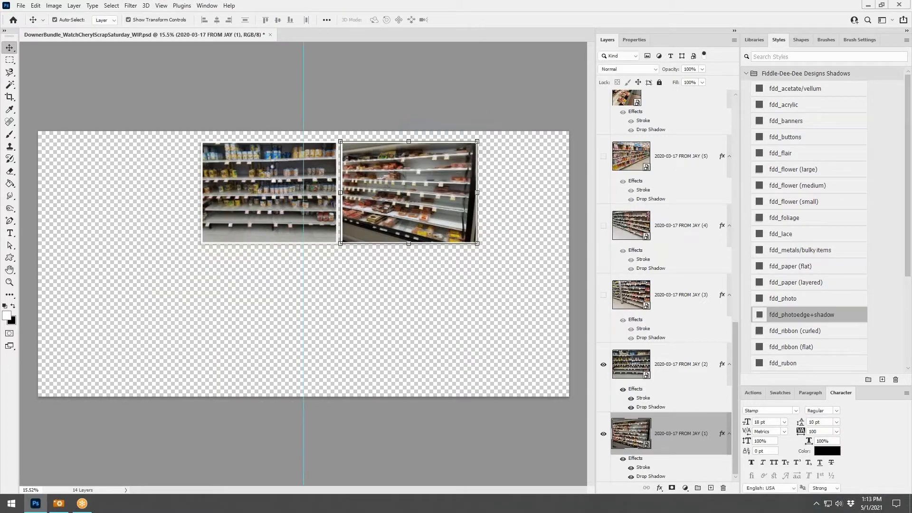
Step: Move photos (1) and (2) to the lower edge of the right-hand page, with (2) to the left of (1)
click(325, 200)
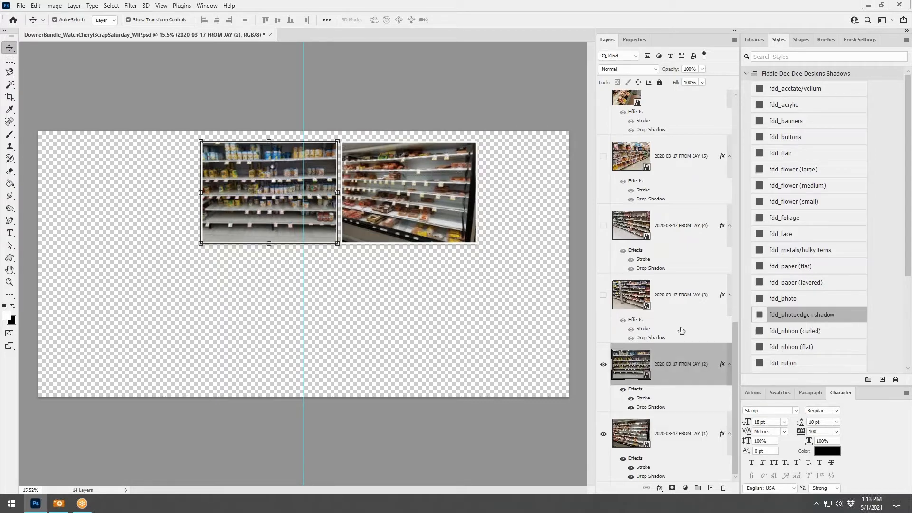
drag(418, 209, 501, 350)
drag(318, 216, 398, 353)
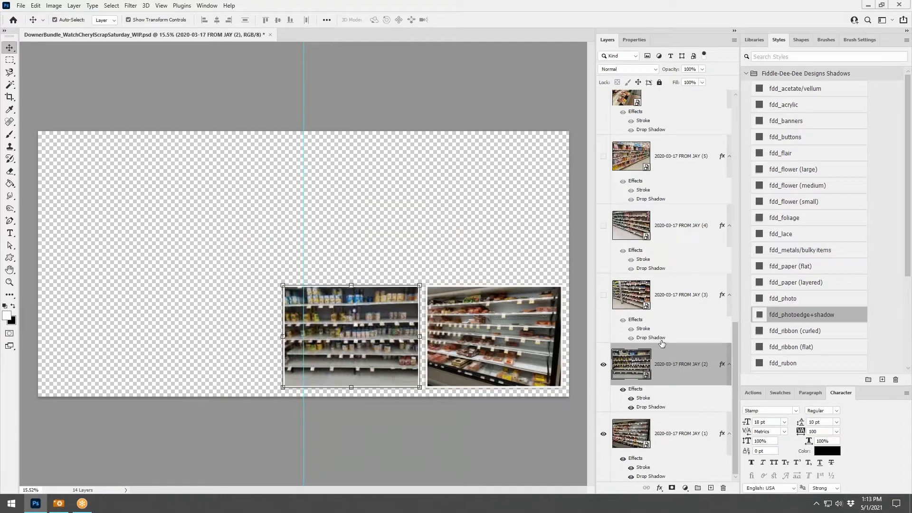
Step: Show photos (3) and (4) and place them side by side directly above photos (2) and (1)
click(604, 296)
drag(380, 244, 532, 240)
click(604, 227)
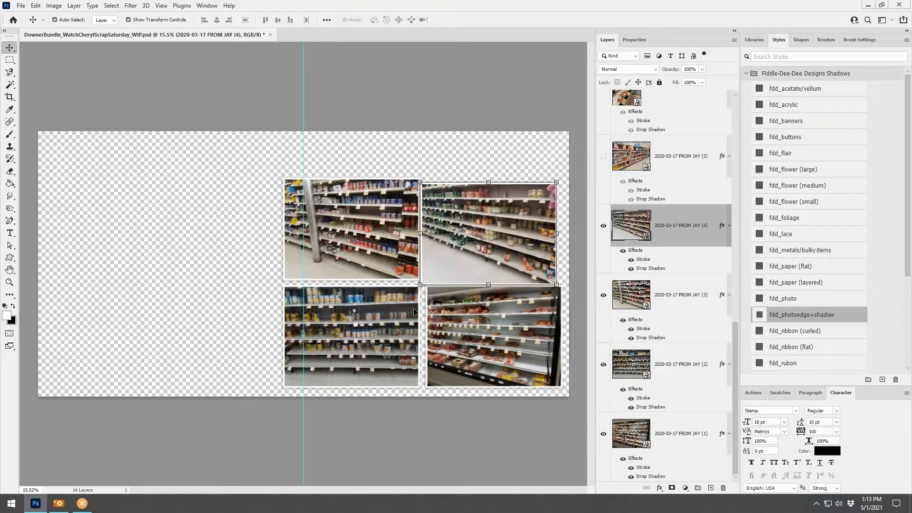
scroll(401, 326, up, 2)
mouse_move(517, 184)
mouse_down()
mouse_move(475, 327)
mouse_move(415, 396)
mouse_move(385, 353)
mouse_move(434, 267)
mouse_move(531, 178)
mouse_up()
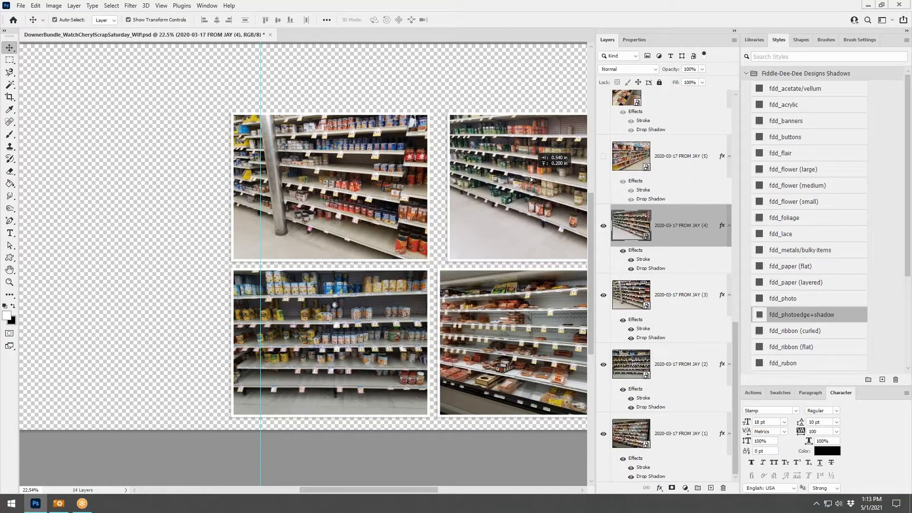
Step: Show photo (5) and place it near the upper edge of the left-hand page, beside the centre guide
click(603, 158)
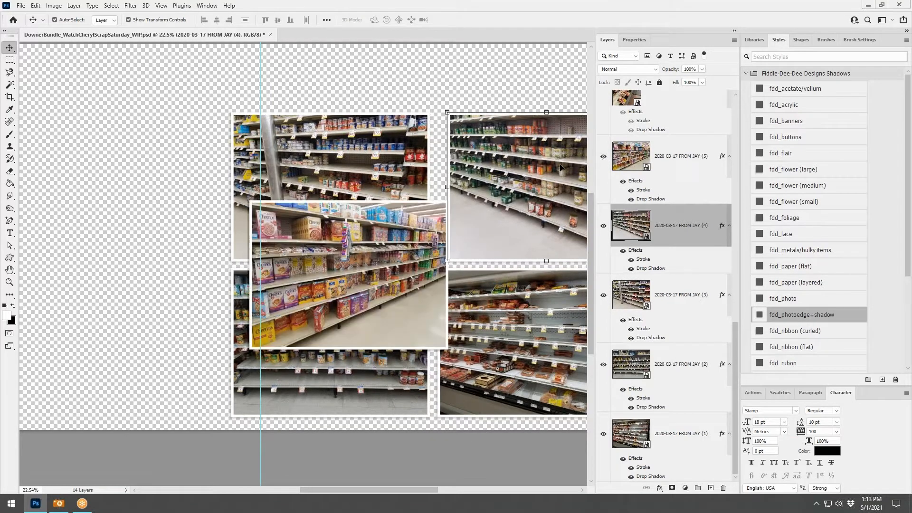
drag(392, 284, 178, 138)
scroll(450, 225, down, 2)
scroll(660, 159, up, 3)
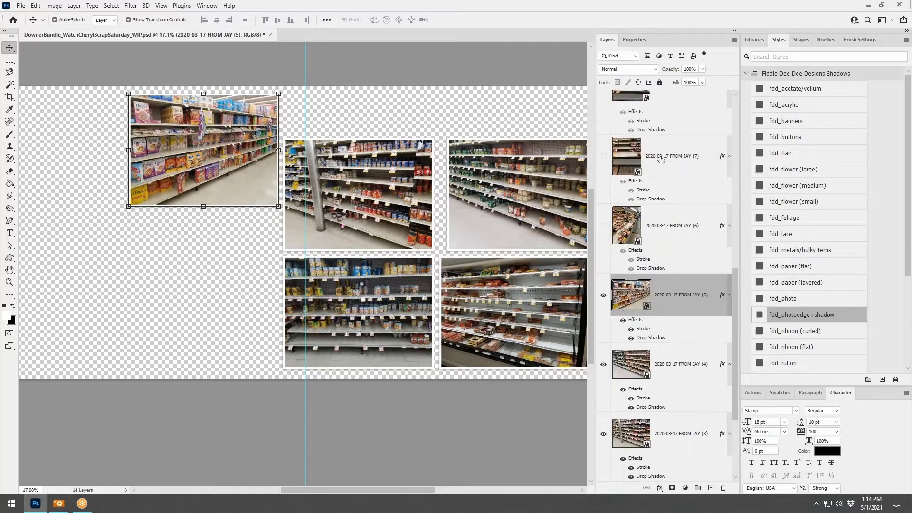
Step: Show photo (6) and place it to the left of photo (1), then move photo (2) directly below photo (5)
click(603, 227)
drag(359, 217, 416, 340)
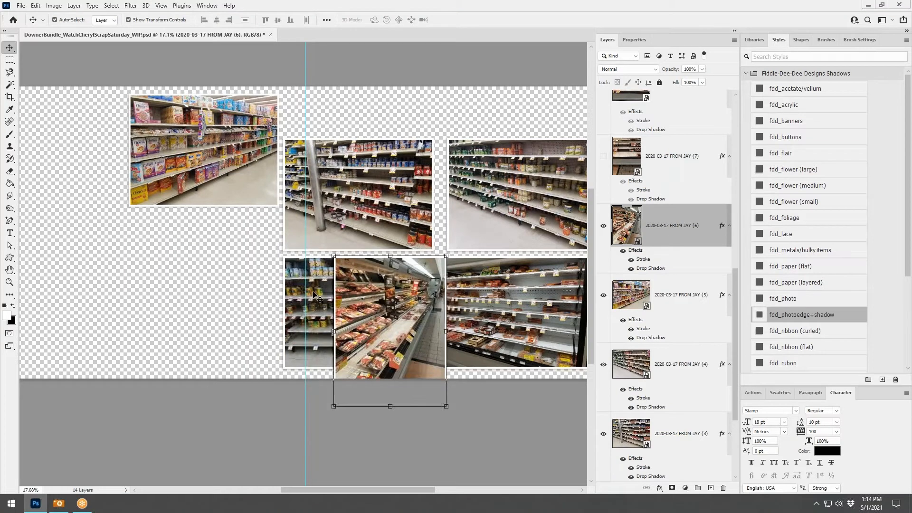
drag(311, 292, 157, 248)
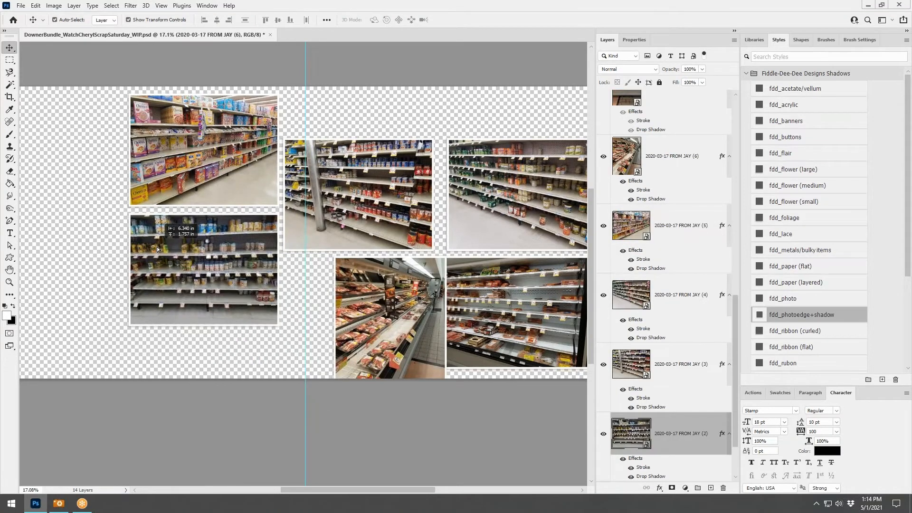
Step: Show photos (7) and (8) and stack them over the shelf photos in the middle of the right-hand page, with (8) covering (7)
scroll(682, 243, up, 3)
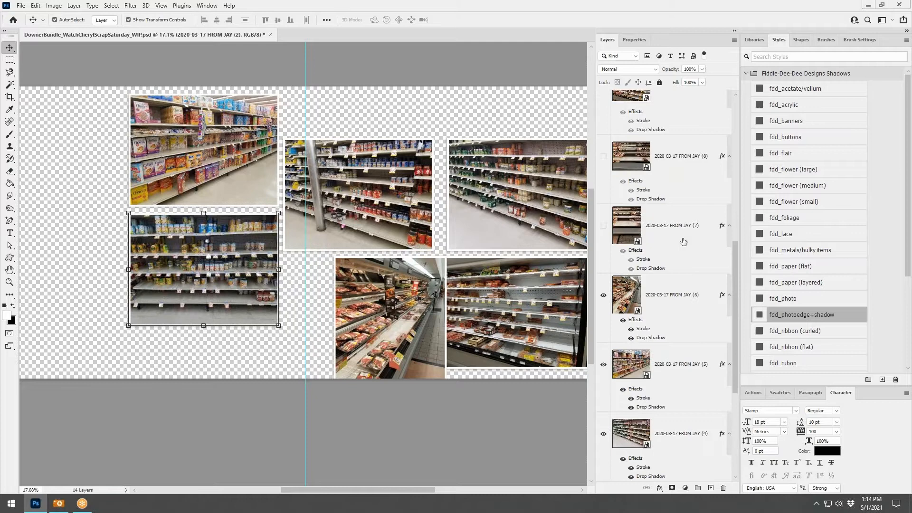
click(603, 226)
drag(351, 200, 517, 261)
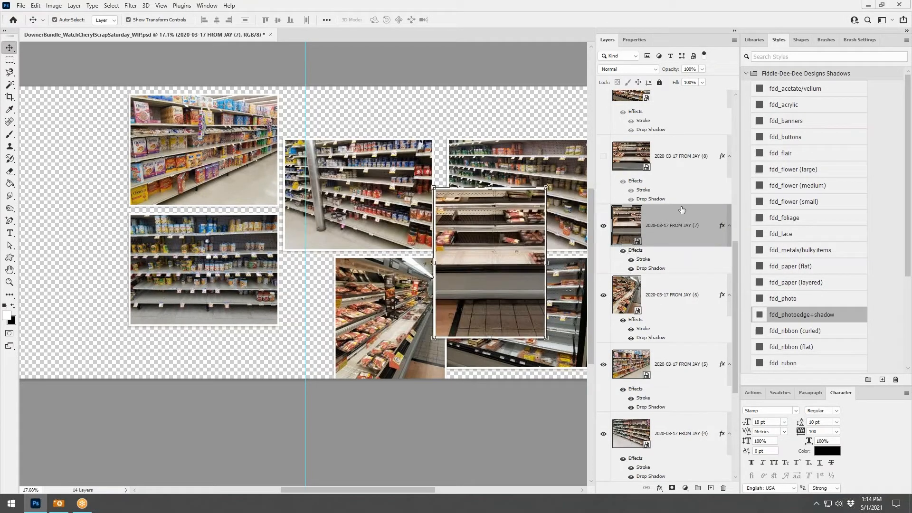
scroll(645, 222, up, 3)
click(604, 296)
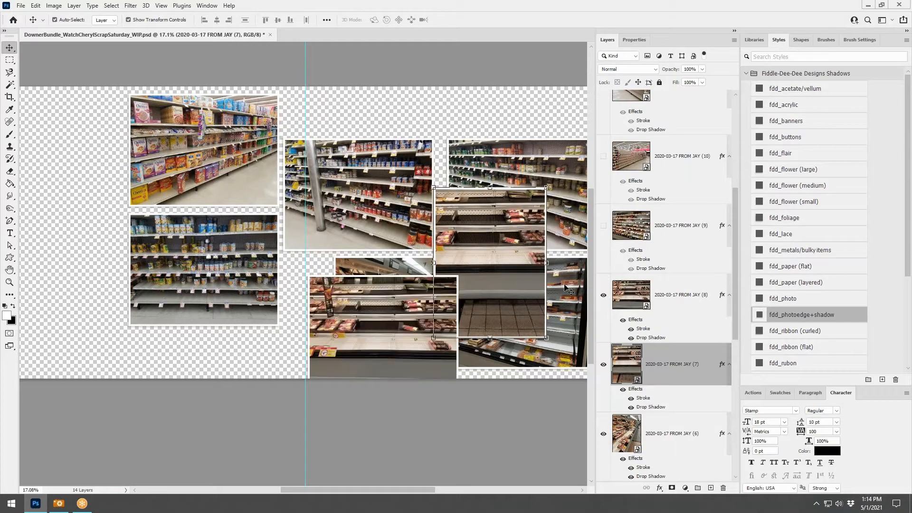
drag(393, 327, 414, 277)
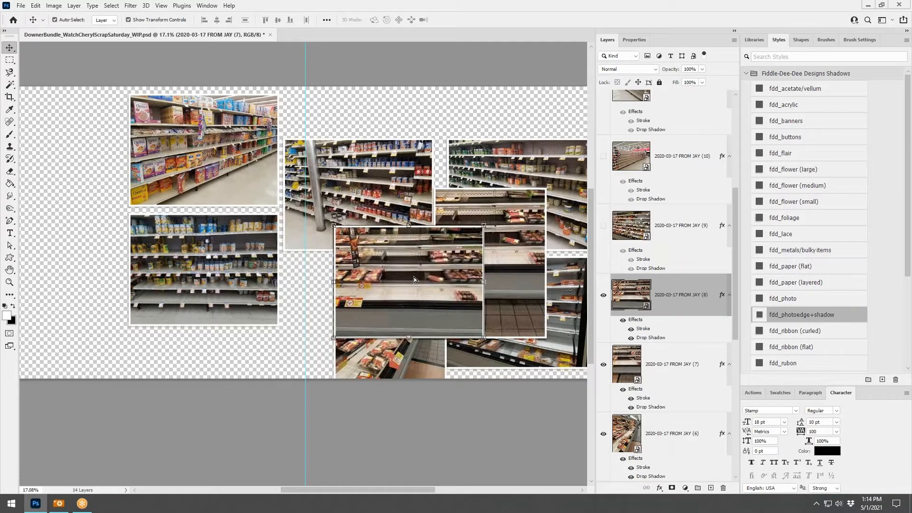
right_click(667, 297)
click(434, 307)
drag(430, 306, 510, 273)
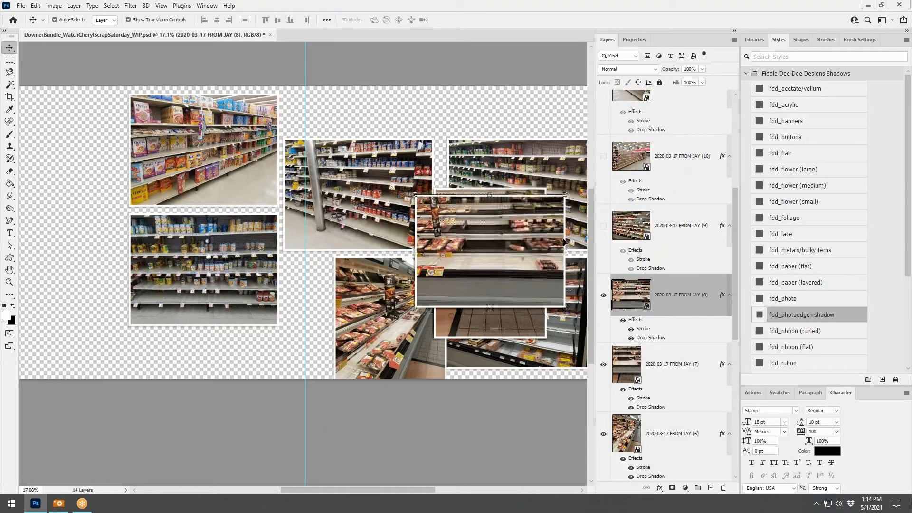
Step: Show photo (9) and place it low across the centre guide, and show photo (10) and place it in the left page's upper corner
click(603, 226)
drag(237, 328, 350, 317)
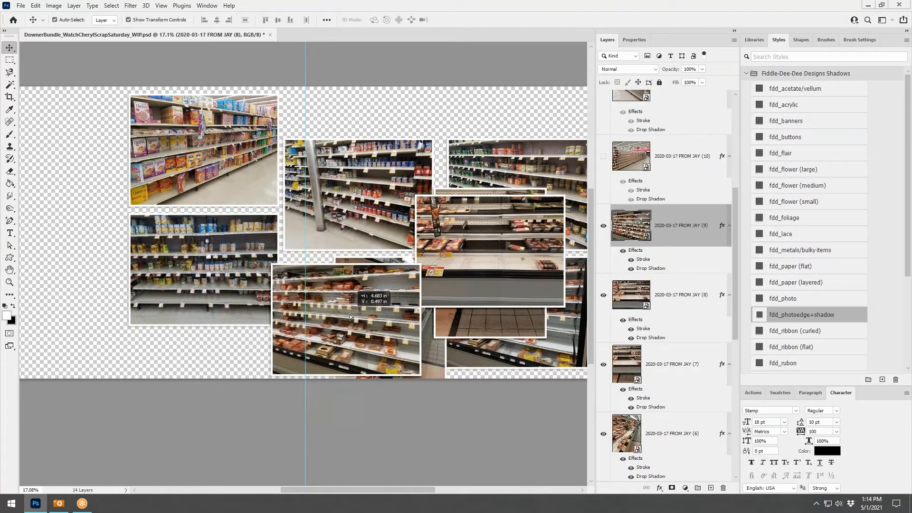
click(603, 157)
drag(352, 214, 138, 151)
Step: Show photos (11) and (13), placing (11) directly below (10) and (13) to the right of (10)
scroll(604, 230, up, 3)
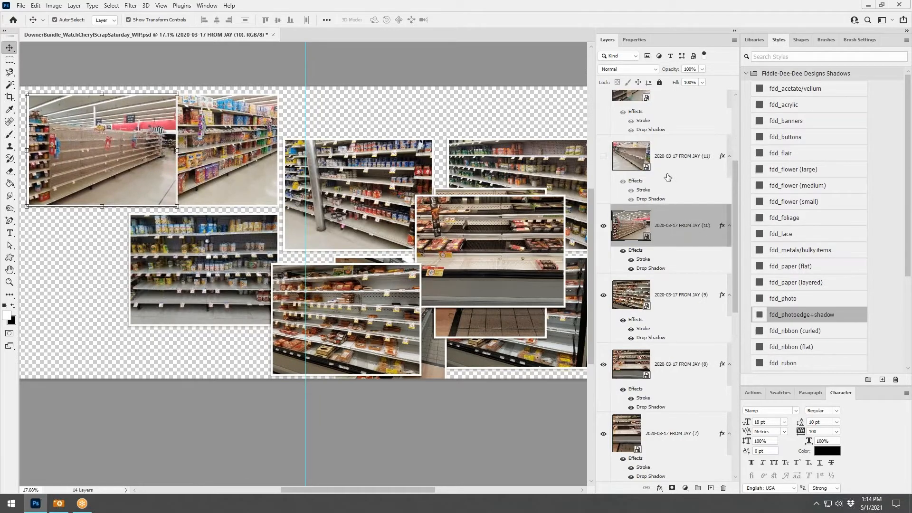
click(603, 225)
drag(207, 259, 119, 256)
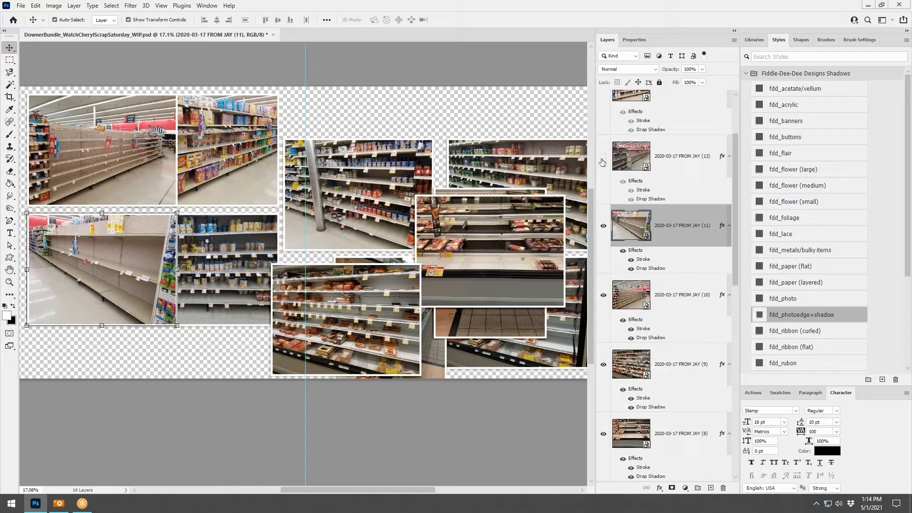
mouse_move(233, 162)
mouse_down()
mouse_move(245, 172)
mouse_move(249, 165)
mouse_up()
Step: Show photos (14) and (15) and place them to the right of (13), continuing the row along the upper edge
scroll(664, 157, up, 3)
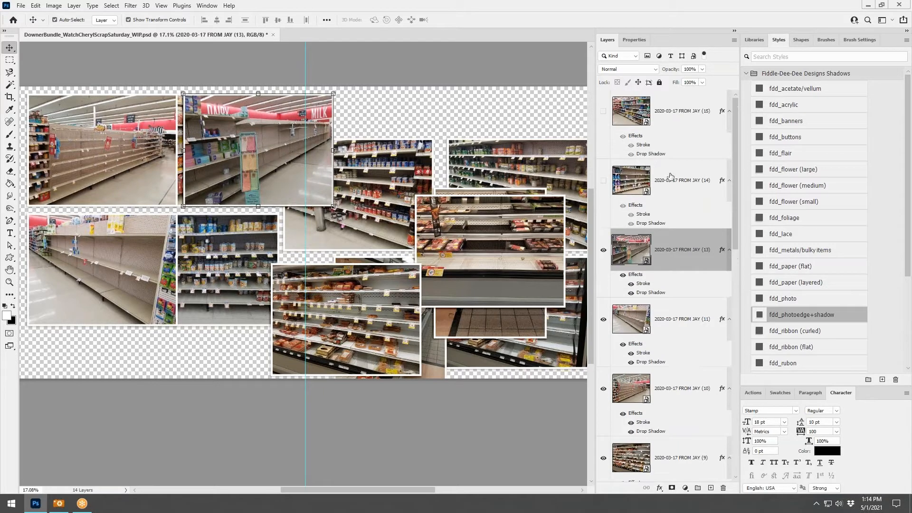
click(684, 183)
click(603, 183)
mouse_move(415, 137)
mouse_down()
mouse_move(428, 162)
mouse_move(415, 144)
mouse_move(427, 144)
mouse_up()
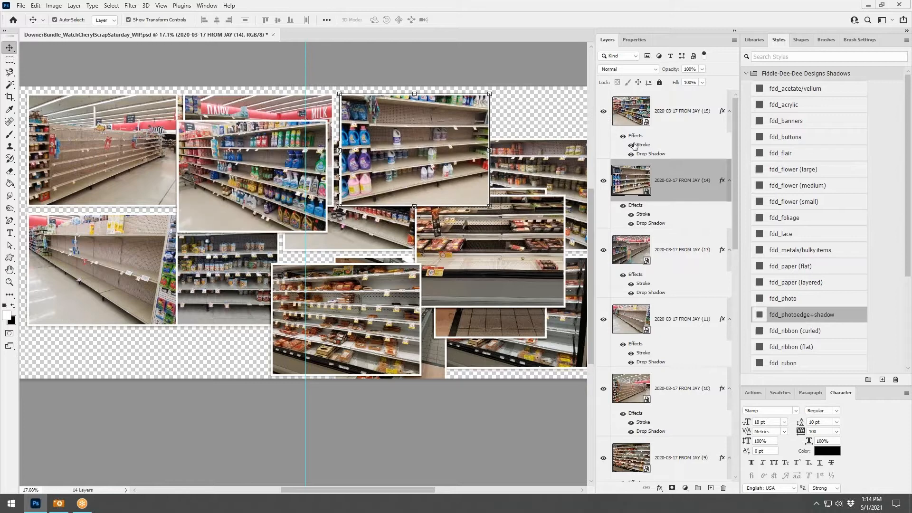
drag(280, 174, 565, 152)
Step: Move photo (2) from beside photo (11) into the overlapping pile of photos on the right-hand page
click(137, 279)
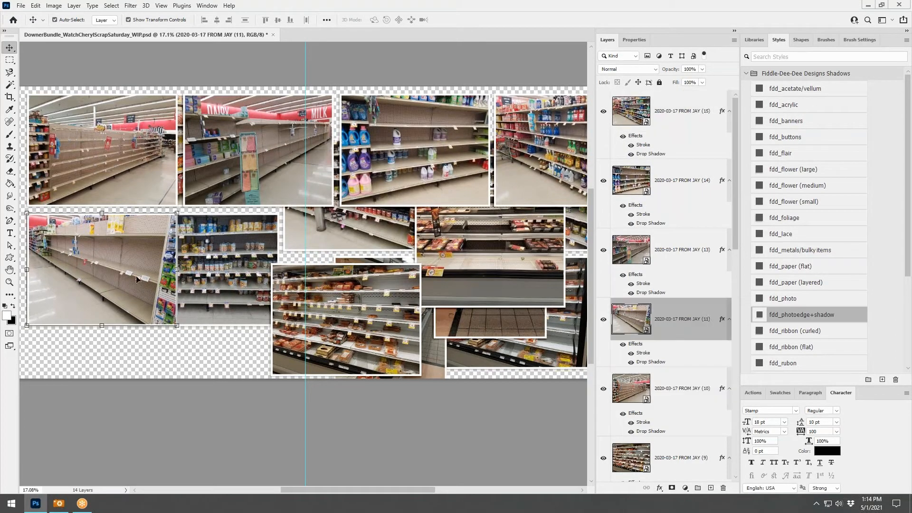
drag(196, 255, 388, 287)
click(111, 150)
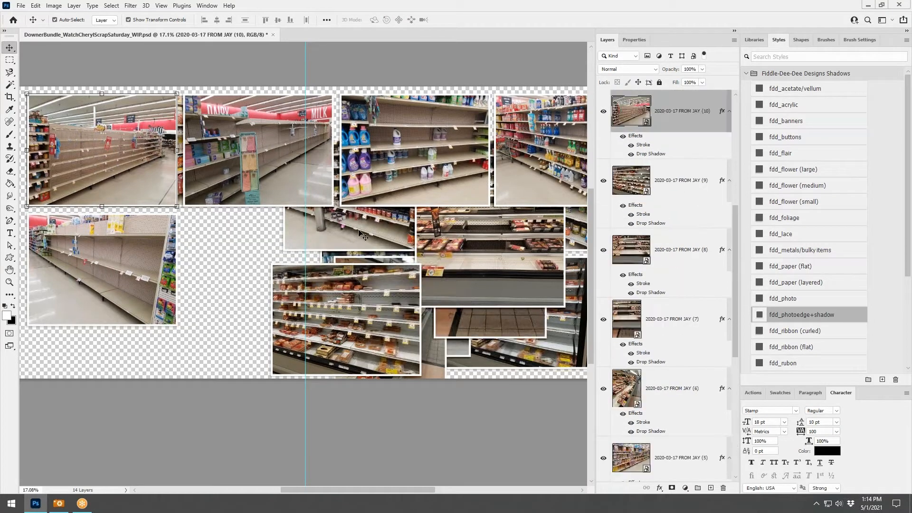
Step: Select all photo layers from (1) to (15), scale them together to about 66%, and move the group to the middle of the canvas
scroll(662, 290, down, 5)
click(669, 443)
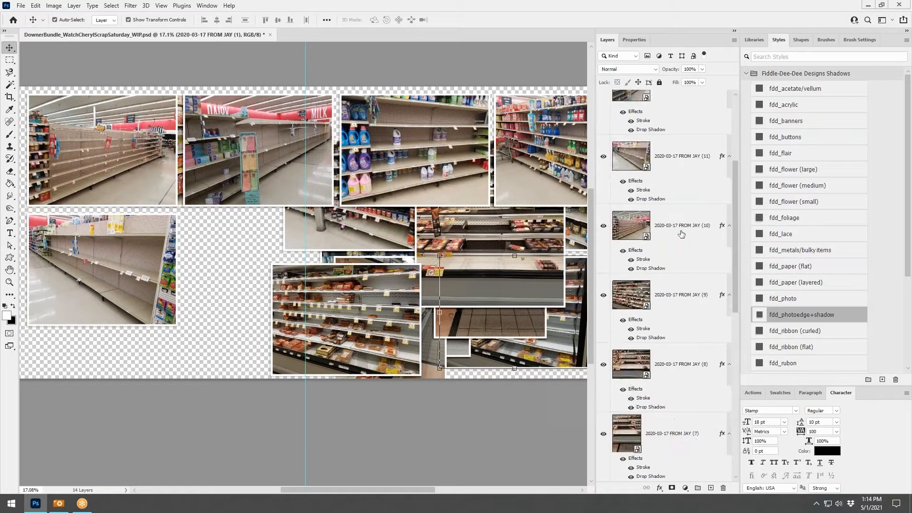
scroll(678, 204, up, 5)
shift+click(678, 129)
scroll(537, 185, down, 2)
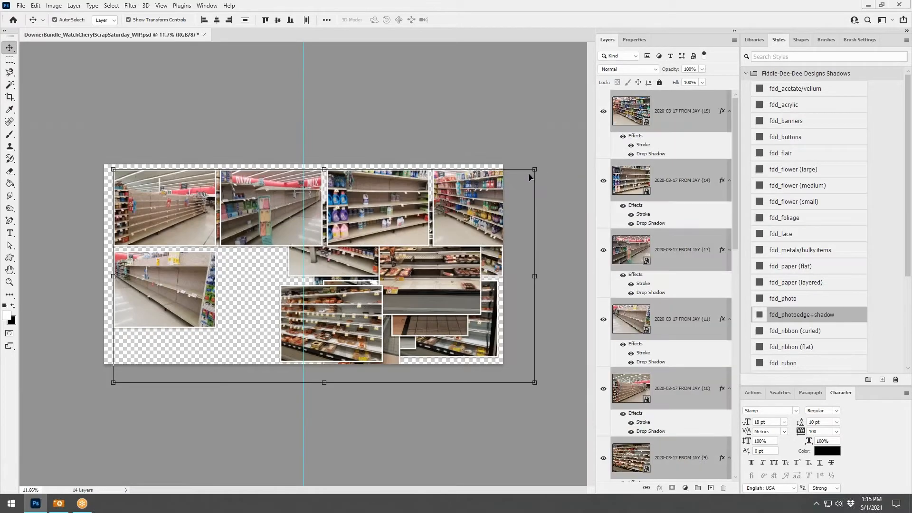
drag(533, 171, 402, 237)
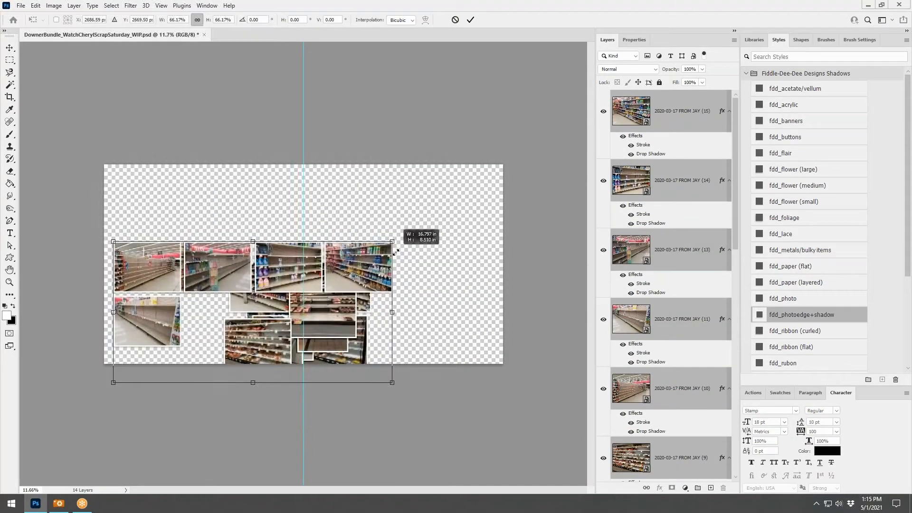
drag(363, 264, 369, 223)
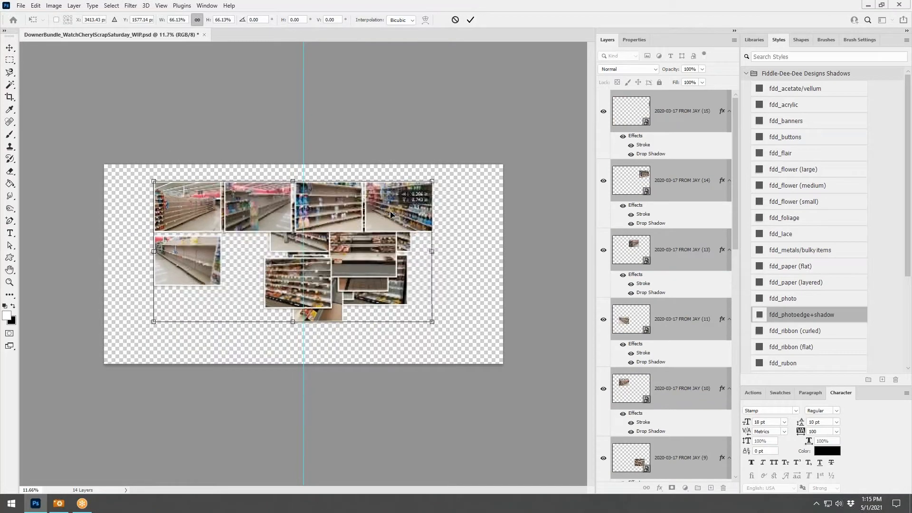
click(470, 20)
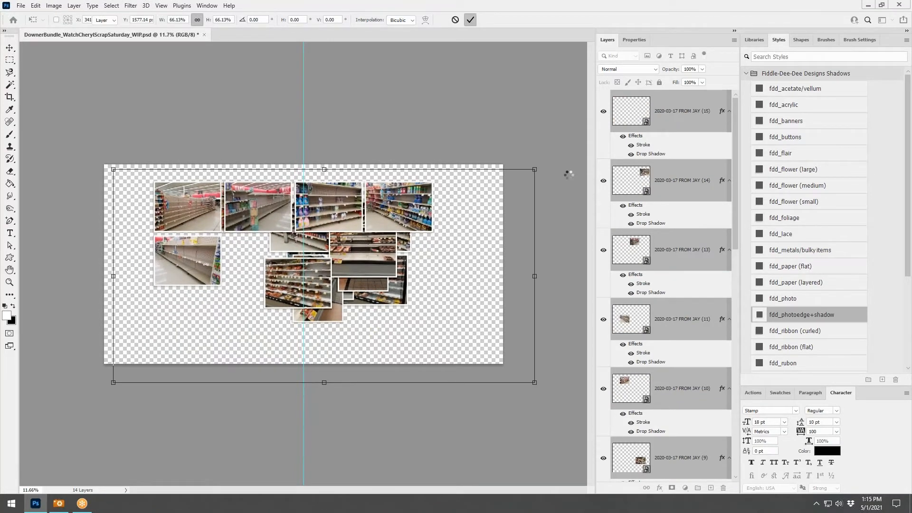
Step: Deselect the group, move photo (13) over photo (11), and move photo (5) to the far end of the top row
click(557, 181)
scroll(551, 183, up, 5)
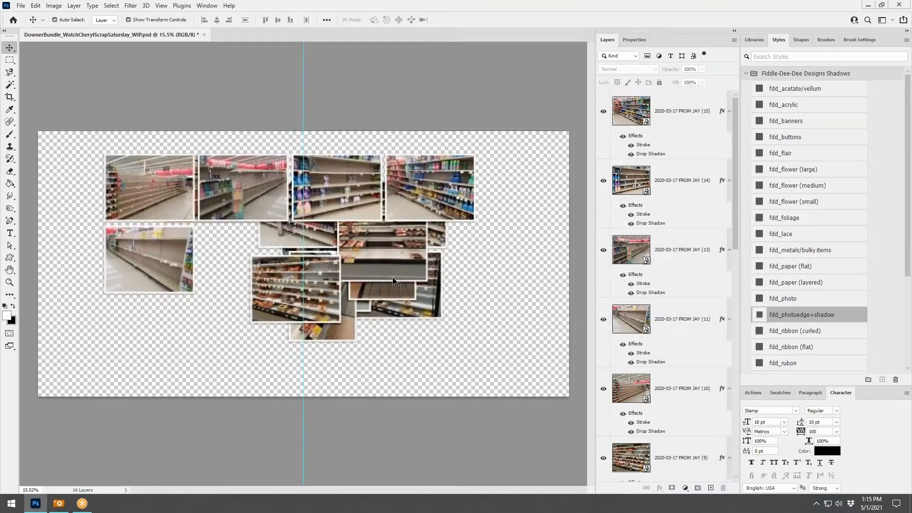
drag(180, 186, 100, 260)
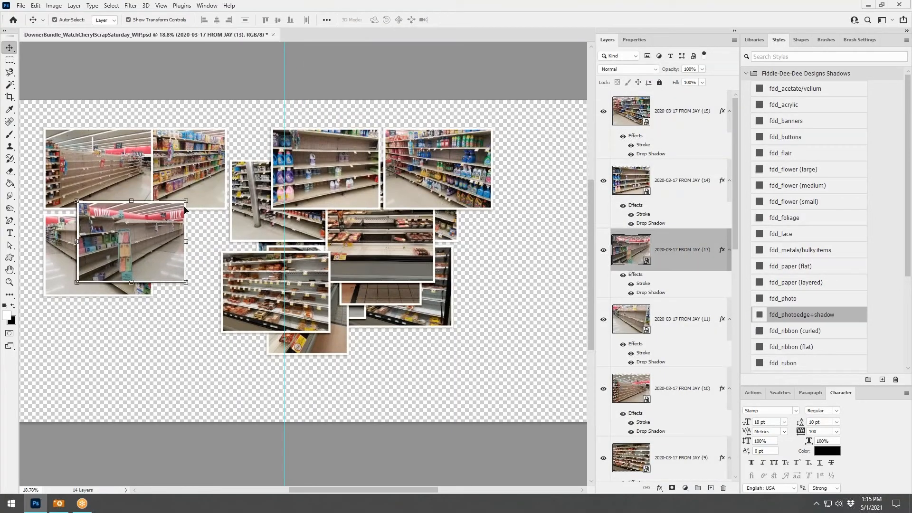
drag(205, 180, 529, 154)
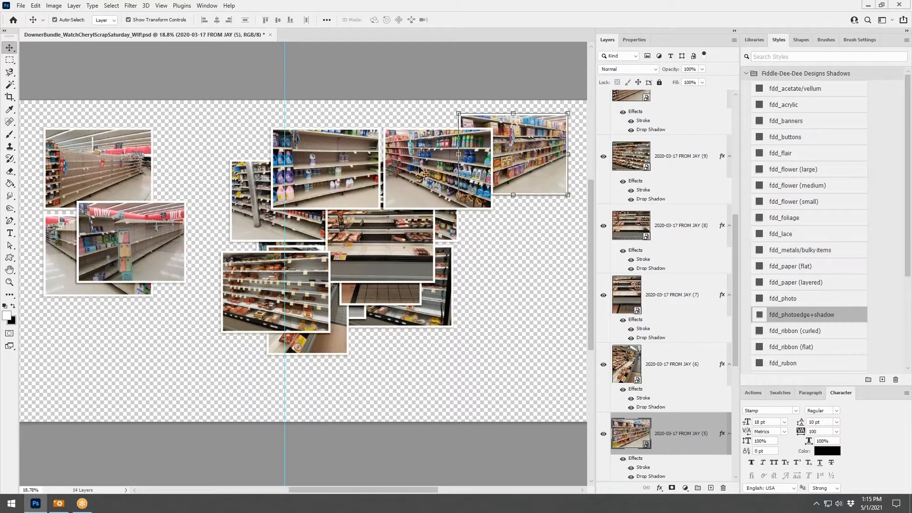
Step: Place photo (15) to the right of photo (10) and photo (13) directly beneath it, beside photo (11)
drag(425, 174, 201, 159)
drag(131, 264, 205, 238)
drag(230, 151, 214, 146)
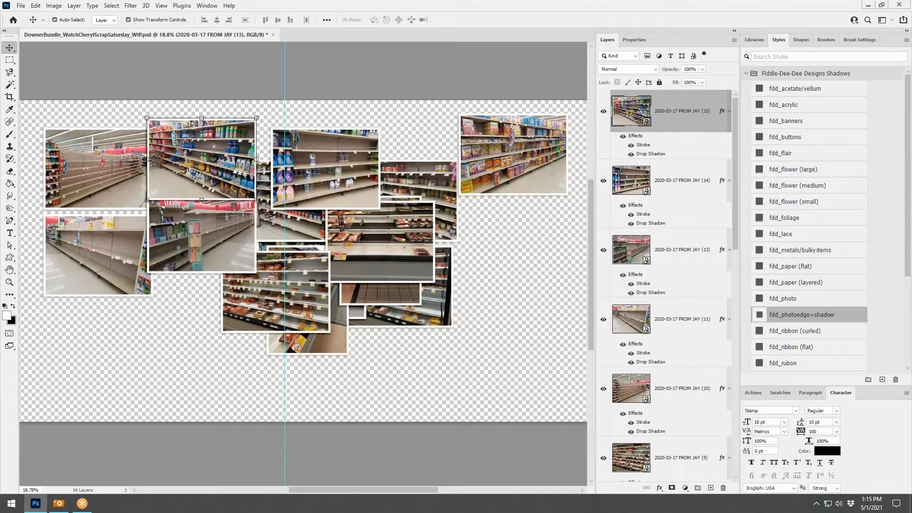
Step: Line up photos (15), (14) and (5) from left to right near the upper edge, with (15) and (14) meeting at the centre guide
drag(340, 168, 352, 152)
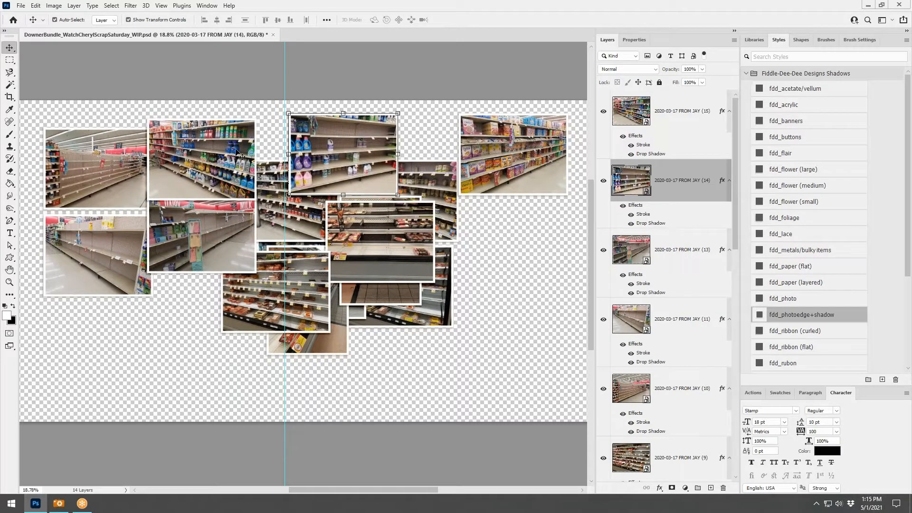
drag(239, 152, 263, 142)
drag(339, 164, 336, 164)
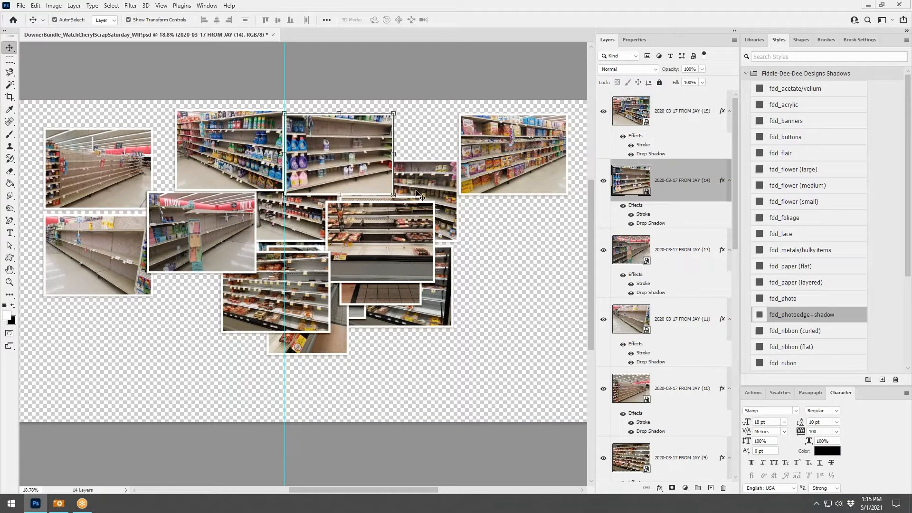
drag(517, 190, 453, 189)
Step: Cluster photos (1), (6) and (8) in the right page's lower outer area, and move photo (9) directly below photo (13)
drag(429, 281, 551, 354)
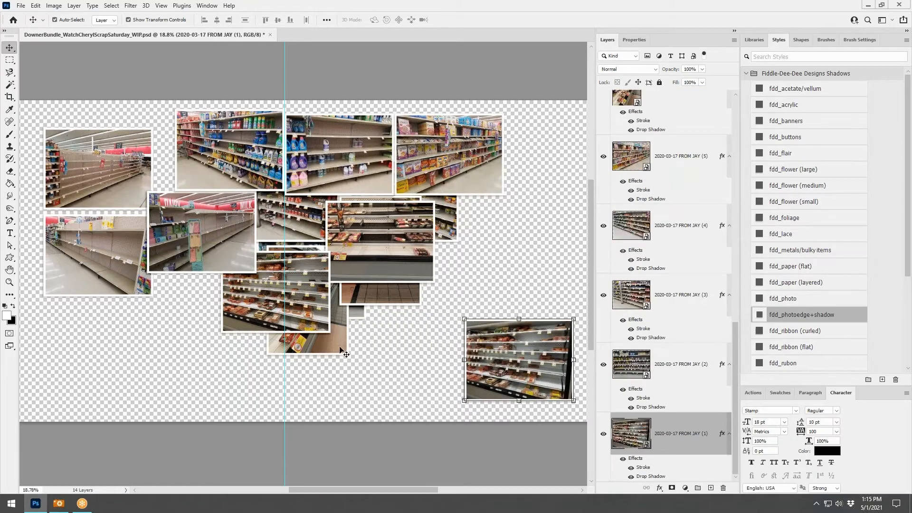
drag(329, 342, 447, 391)
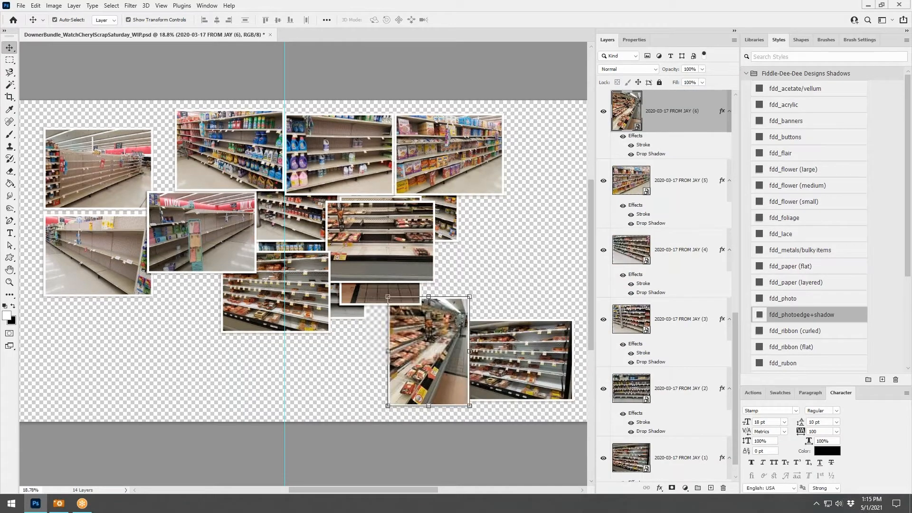
click(414, 247)
drag(412, 244, 526, 286)
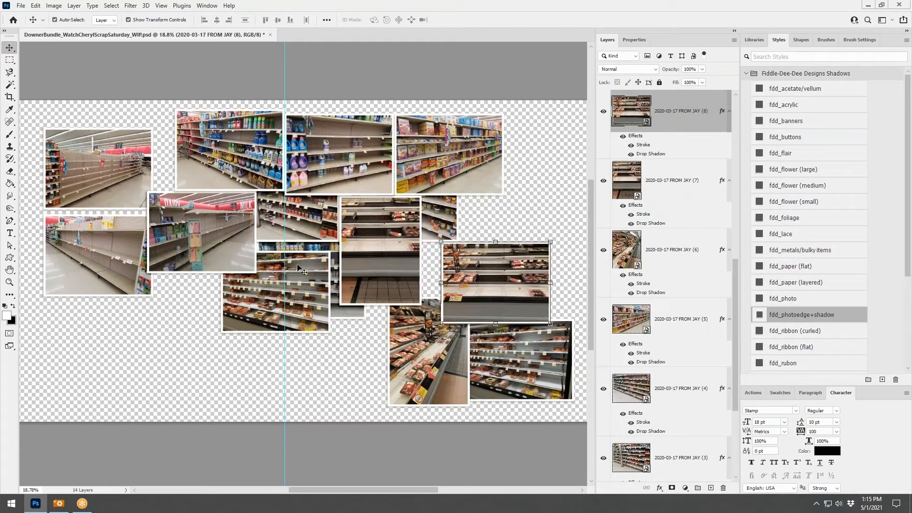
drag(250, 297, 175, 312)
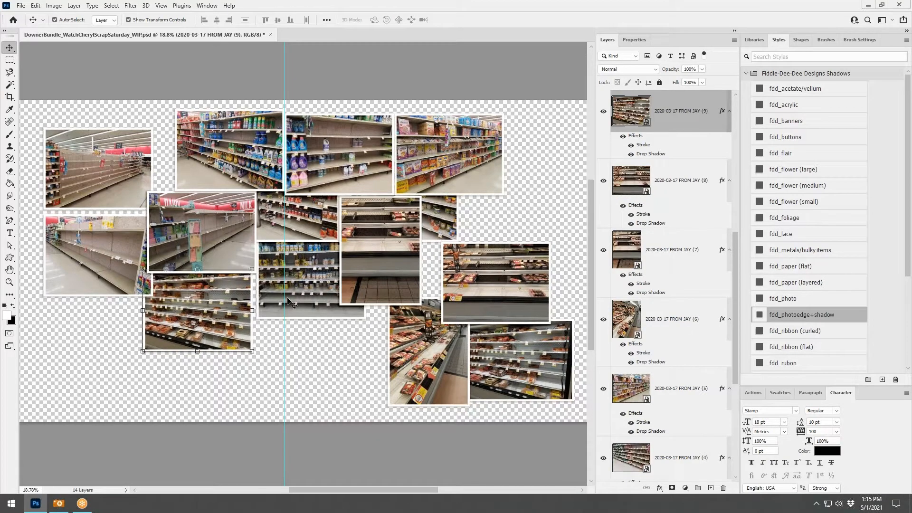
Step: Align photo (2) with the centre guide and place photos (8) and (7) side by side toward the right page's outer edge
drag(300, 287, 326, 285)
drag(411, 223, 542, 235)
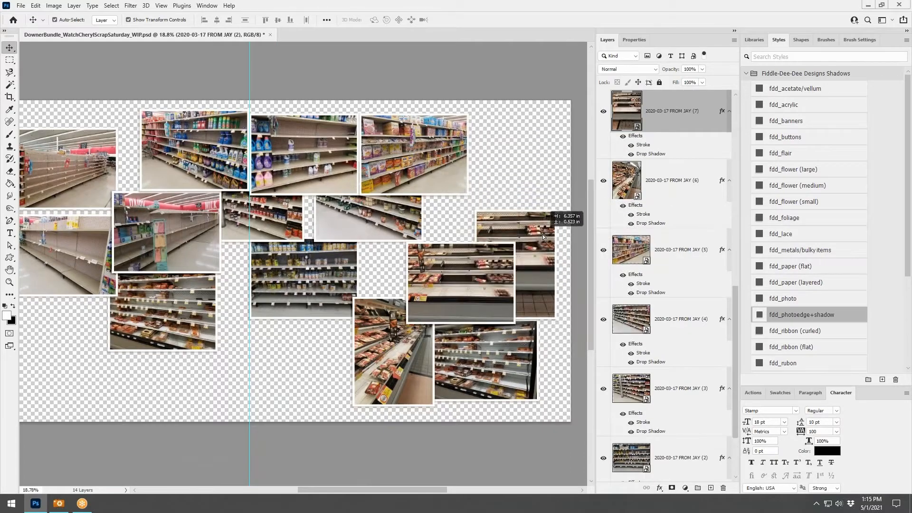
drag(494, 271, 455, 266)
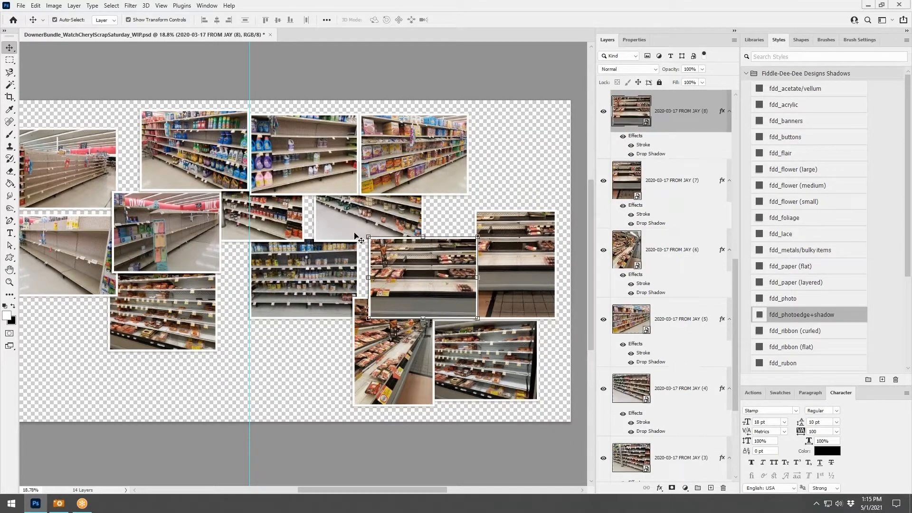
Step: Move photo (4) beneath photo (2), photo (9) above photos (8) and (7), and photo (3) to the left page's lower area
drag(367, 224, 269, 367)
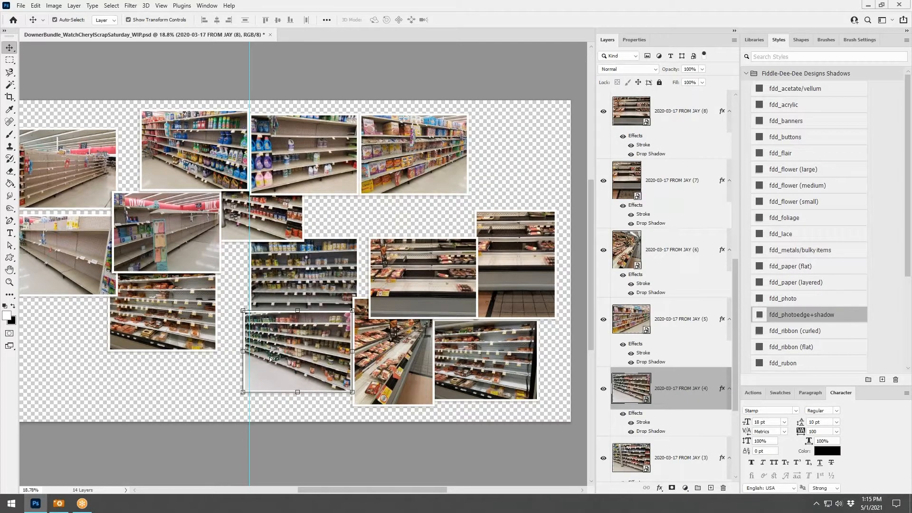
drag(274, 246, 213, 373)
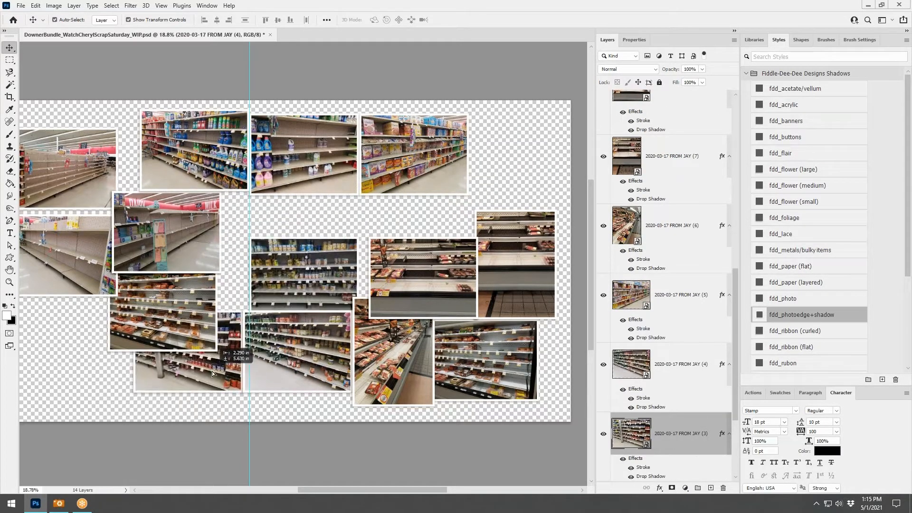
drag(182, 296, 509, 183)
drag(160, 349, 161, 331)
Step: Arrange photos (10) and (15) side by side in the left page's upper outer area, with (11) and (13) directly beneath them
scroll(161, 332, down, 3)
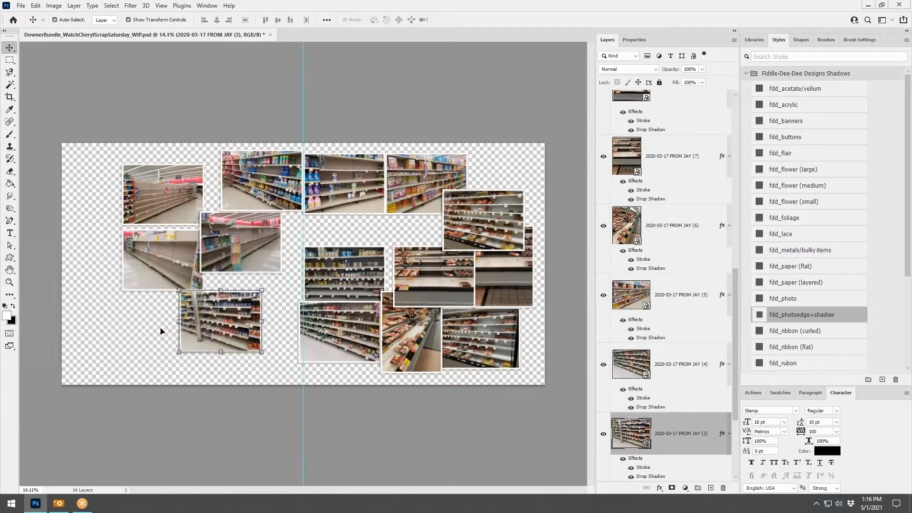
scroll(280, 228, up, 2)
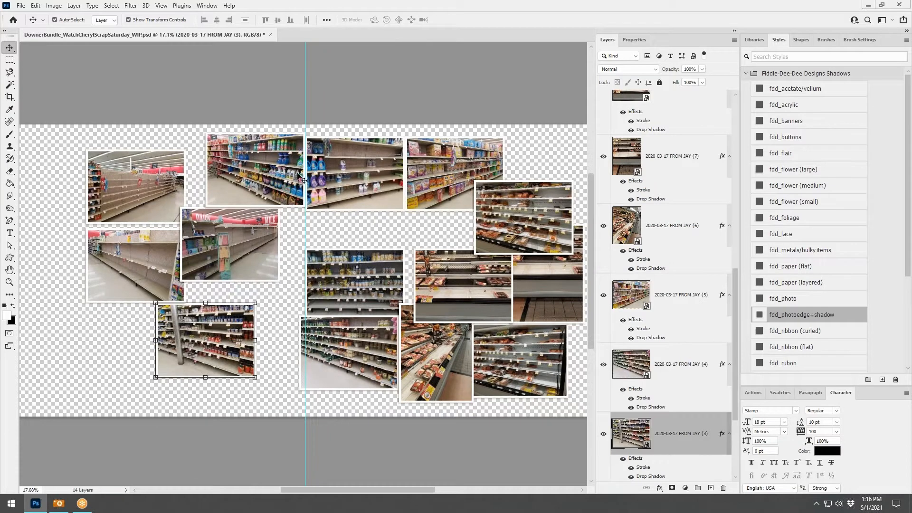
drag(280, 178, 254, 184)
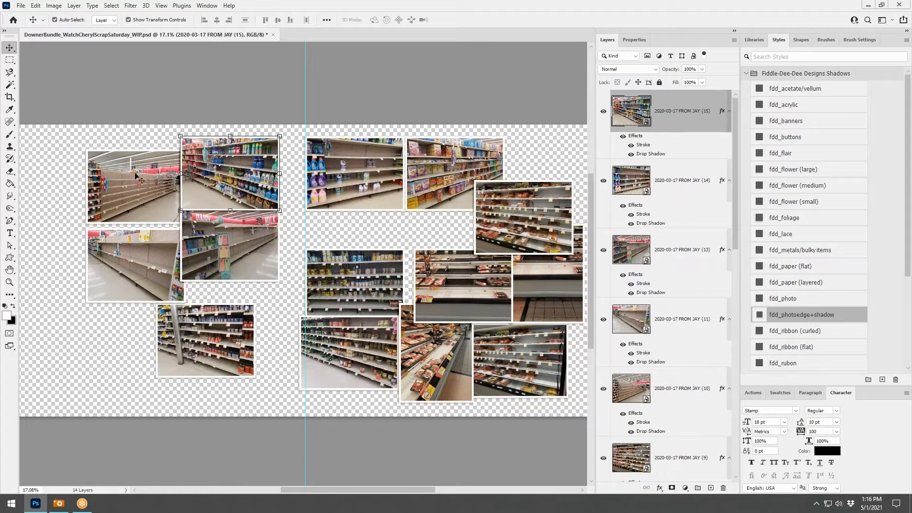
drag(135, 176, 85, 166)
scroll(99, 199, down, 2)
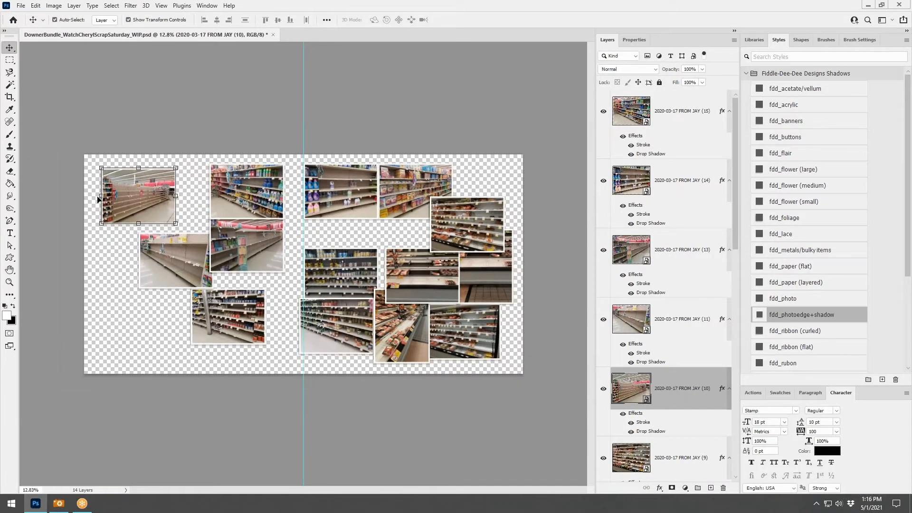
drag(167, 269, 146, 262)
drag(270, 207, 226, 203)
drag(251, 255, 223, 256)
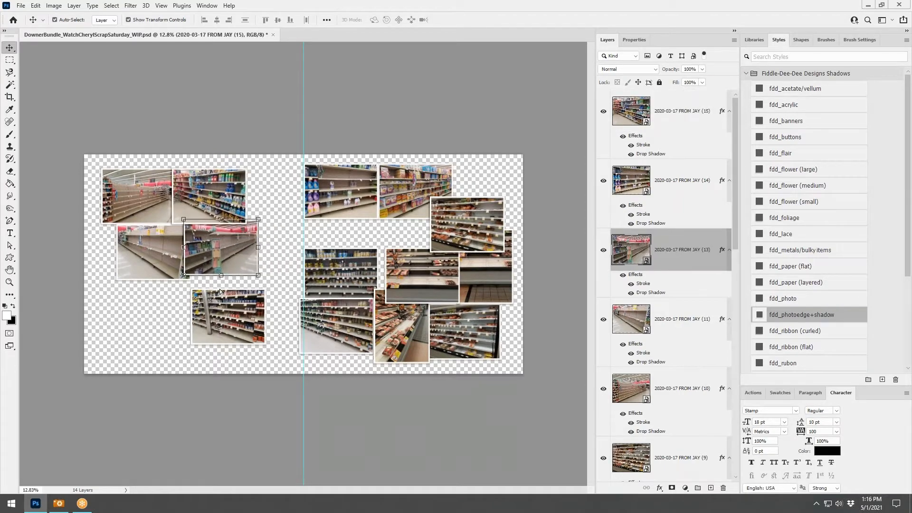
Step: Place photos (3) and (2) side by side beneath photos (11) and (13), with photo (4) below them near the page's lower edge
drag(220, 291, 175, 272)
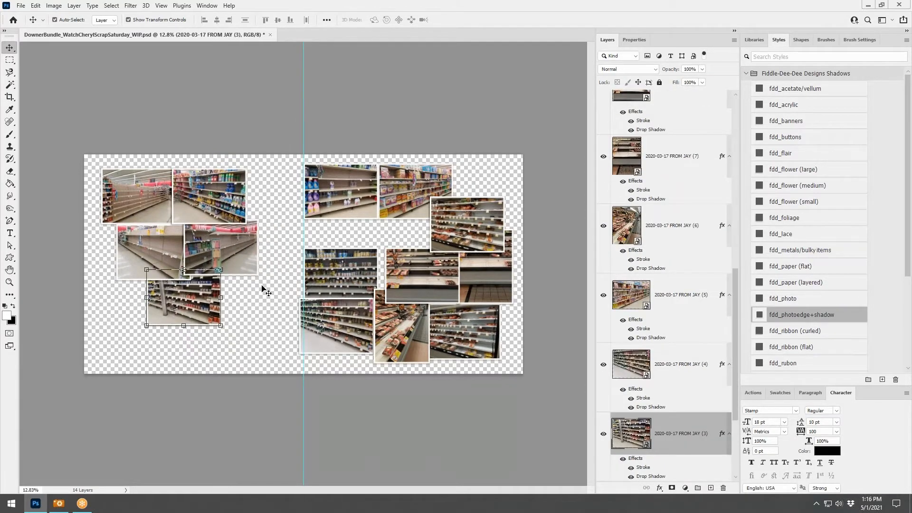
scroll(228, 289, up, 3)
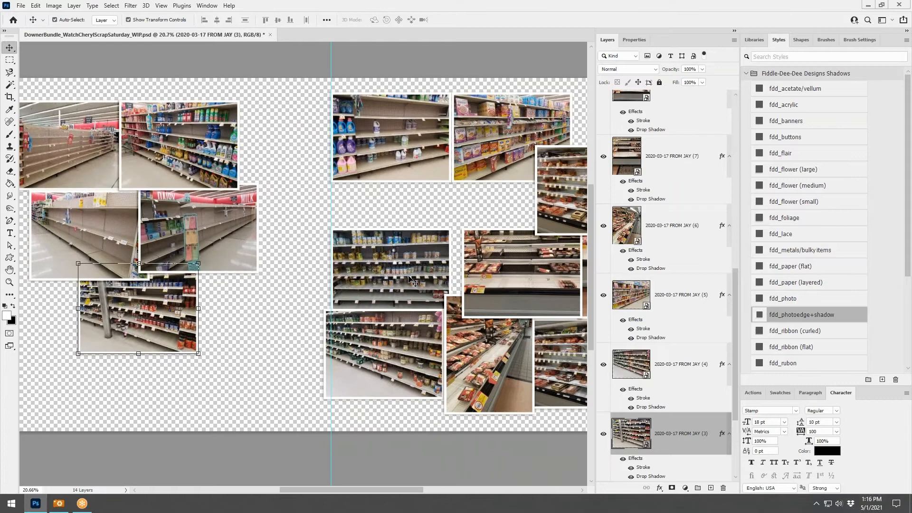
click(403, 282)
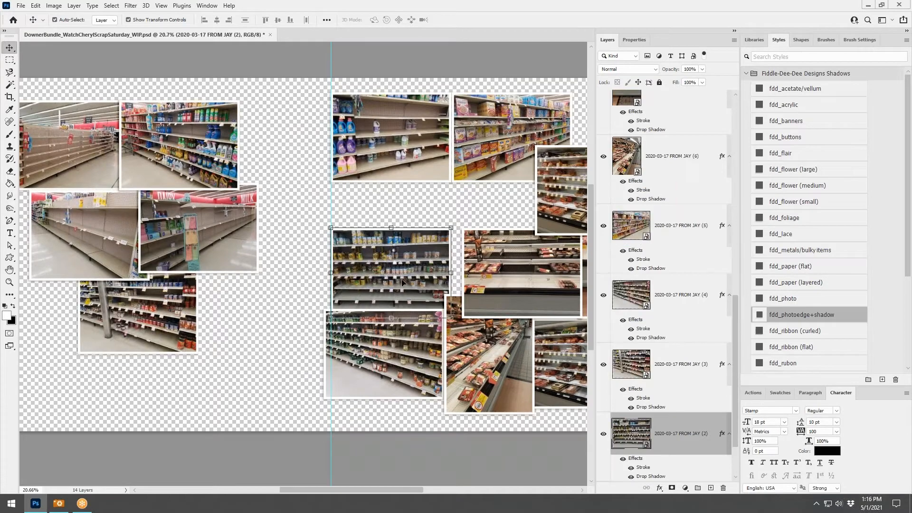
drag(402, 282, 274, 313)
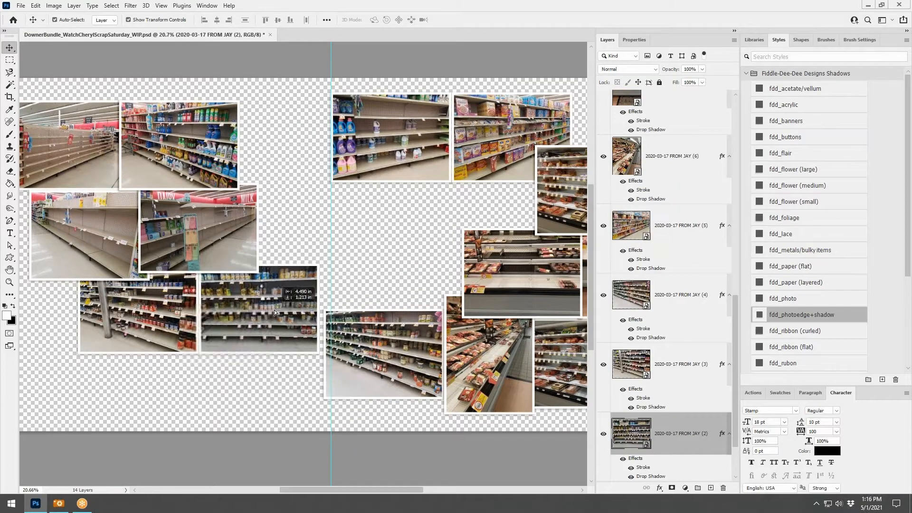
drag(378, 359, 209, 378)
scroll(474, 264, down, 2)
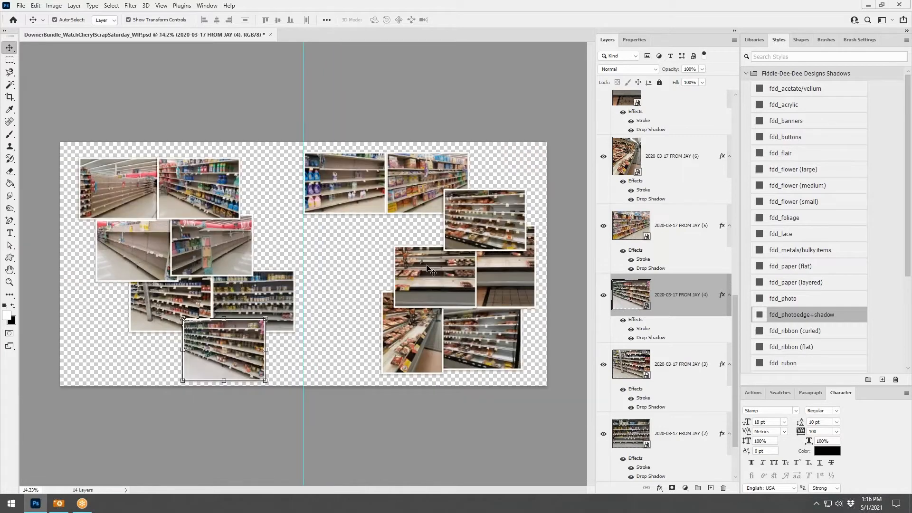
drag(232, 338, 227, 337)
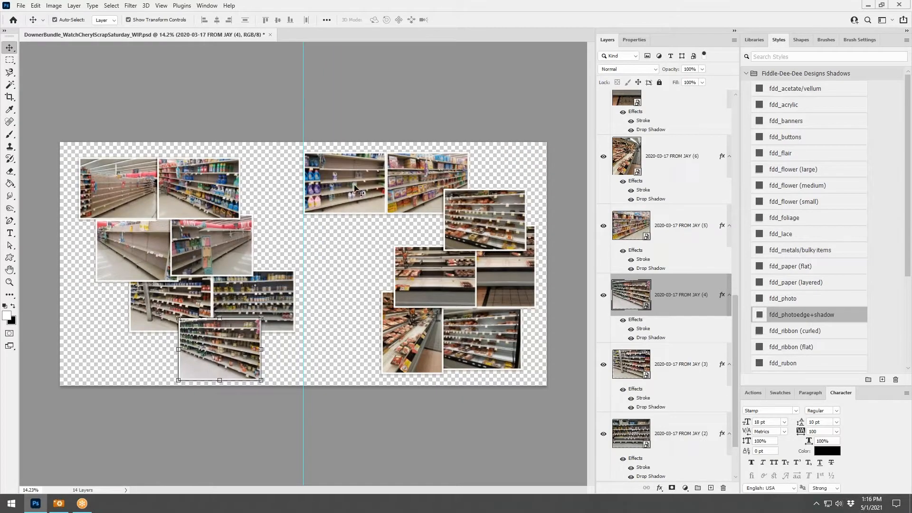
Step: Stack photo (5) beneath photo (14) at the centre guide and rotate photo (5) by about -5.21°
mouse_move(355, 188)
mouse_down()
mouse_move(363, 204)
mouse_move(366, 187)
mouse_up()
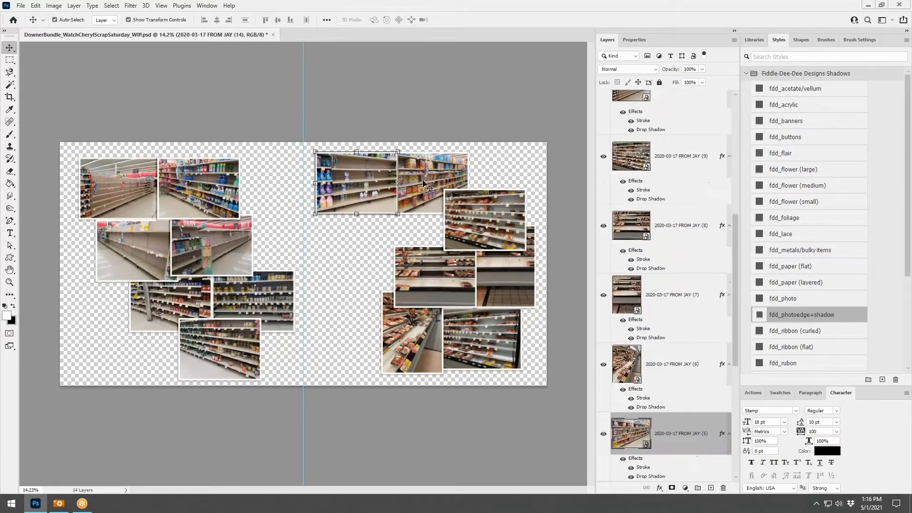
drag(424, 184, 337, 234)
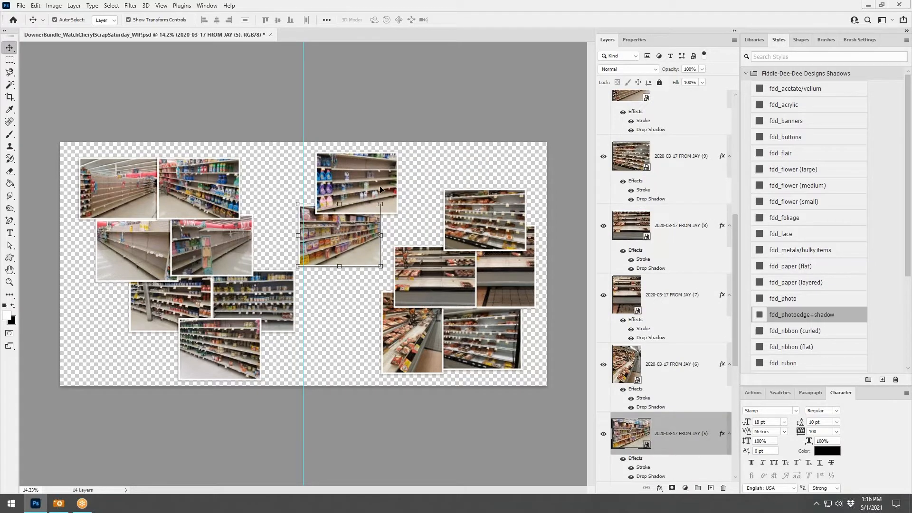
drag(380, 189, 355, 180)
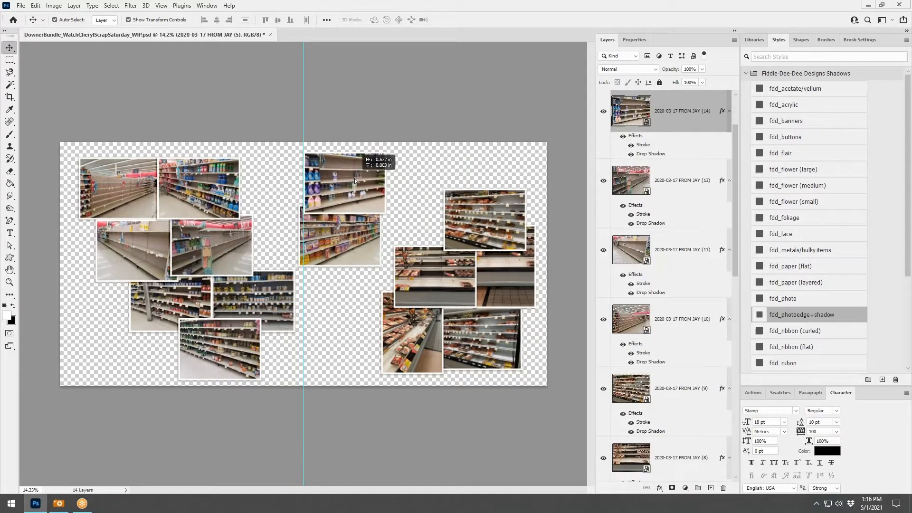
drag(358, 255, 357, 251)
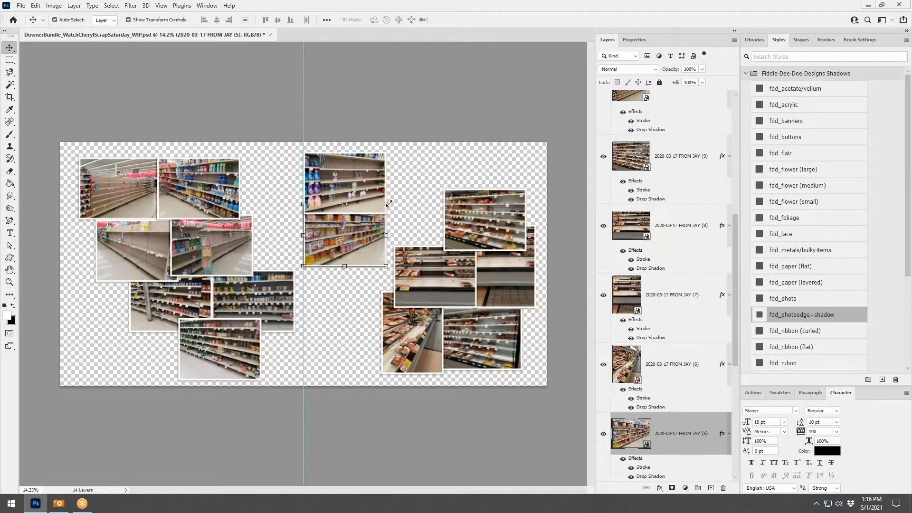
drag(391, 202, 372, 209)
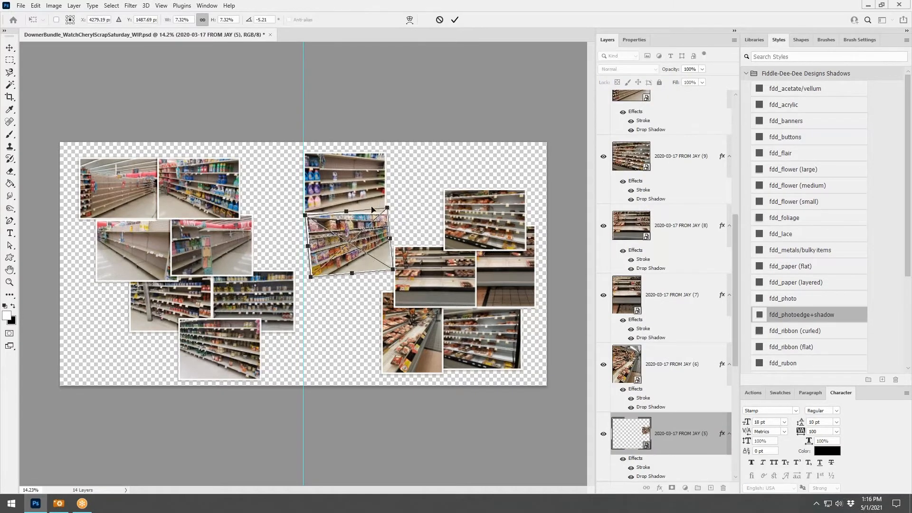
click(454, 19)
Step: Shift photo (15) inward, tuck photo (14) behind it on the left page, and raise photo (5) to the right page's upper area
mouse_move(367, 176)
mouse_down()
mouse_move(299, 183)
mouse_move(382, 170)
mouse_up()
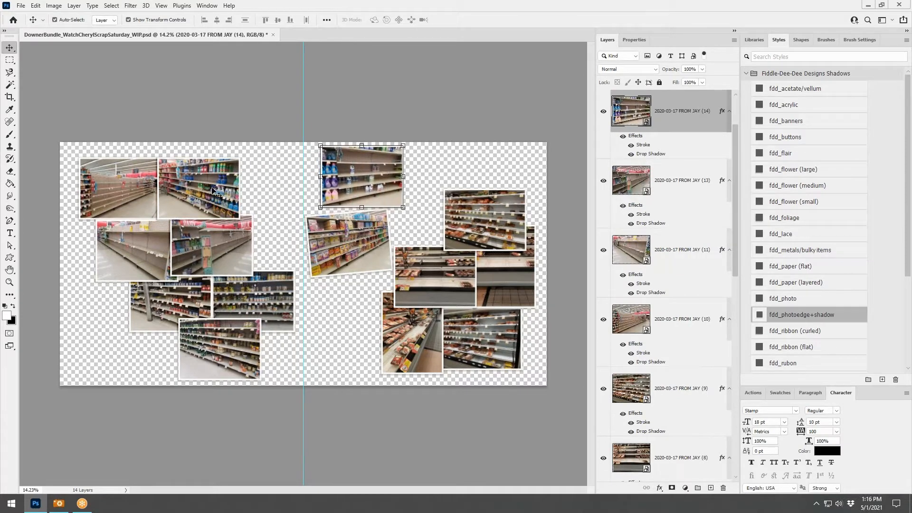
mouse_move(212, 188)
mouse_down()
mouse_move(298, 183)
mouse_move(229, 186)
mouse_up()
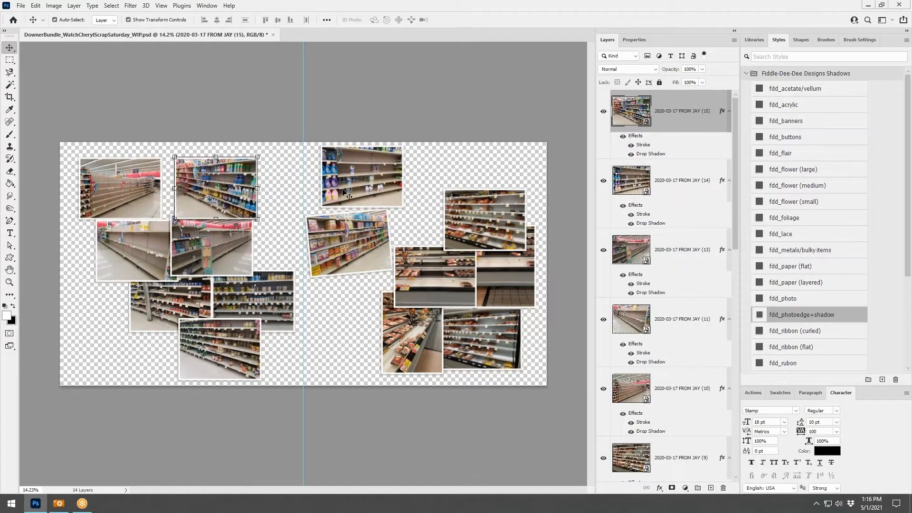
drag(346, 194, 263, 190)
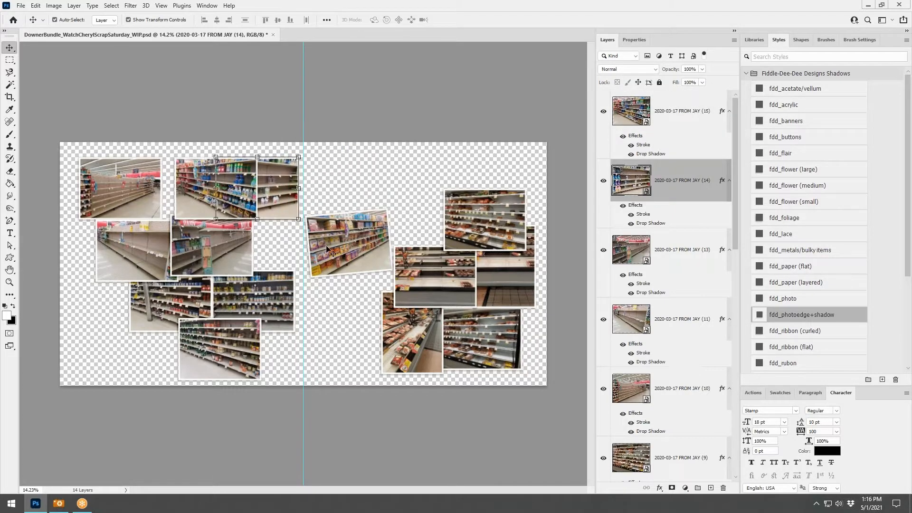
drag(332, 253, 332, 192)
Step: Place photo (9) directly beside photo (5) in the right page's top row and rotate it by about 2.50°
drag(469, 213, 418, 180)
key(ctrl+t)
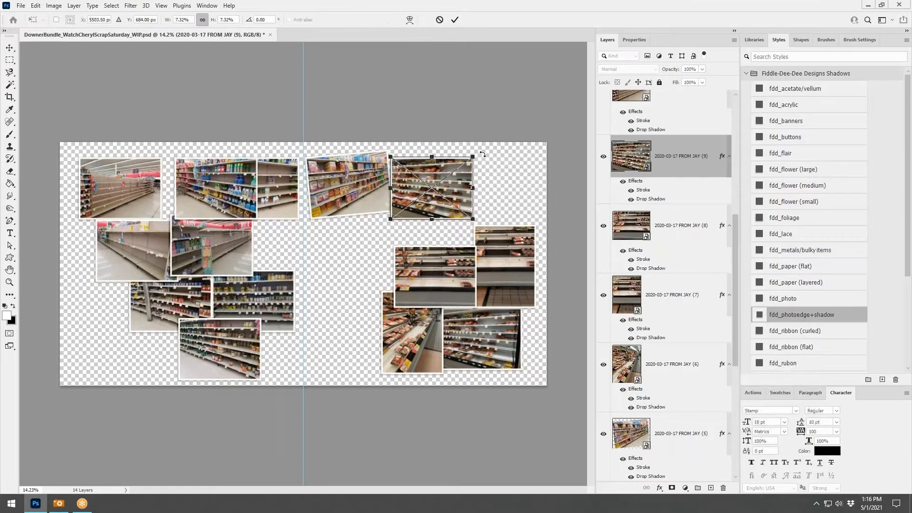
drag(482, 155, 484, 157)
click(454, 20)
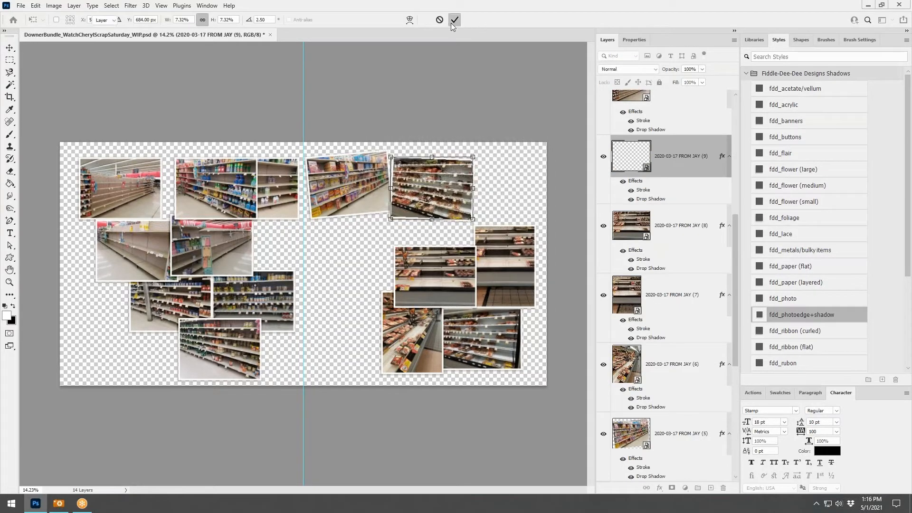
Step: Place photos (8) and (7) side by side beneath photos (5) and (9), with photos (6) and (1) in a row below them
drag(492, 272, 494, 236)
drag(451, 271, 409, 236)
drag(521, 237, 475, 260)
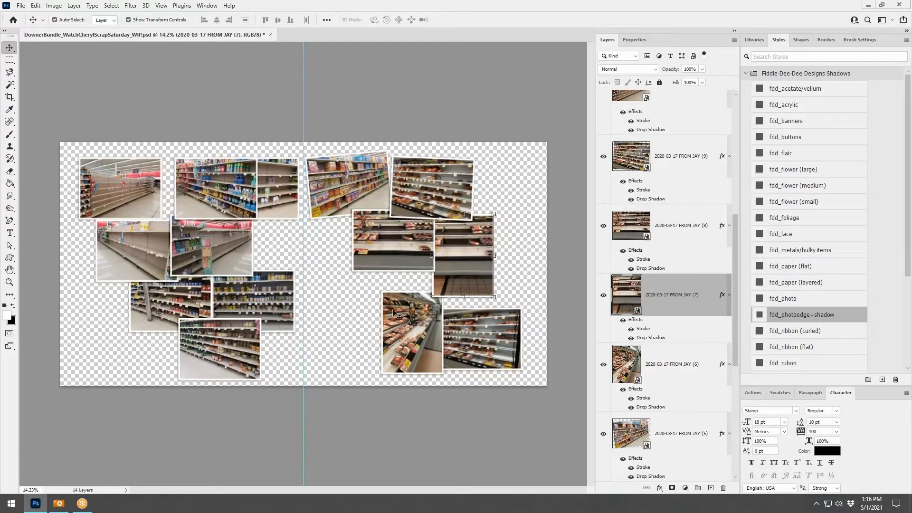
mouse_move(393, 317)
mouse_down()
mouse_move(407, 316)
mouse_move(397, 289)
mouse_move(408, 310)
mouse_up()
drag(489, 342, 483, 332)
Step: Spread the left page's top row by moving photos (10) and (15) outward and photo (14) against the centre guide
mouse_move(269, 186)
mouse_down()
mouse_move(269, 257)
mouse_move(282, 184)
mouse_move(274, 182)
mouse_up()
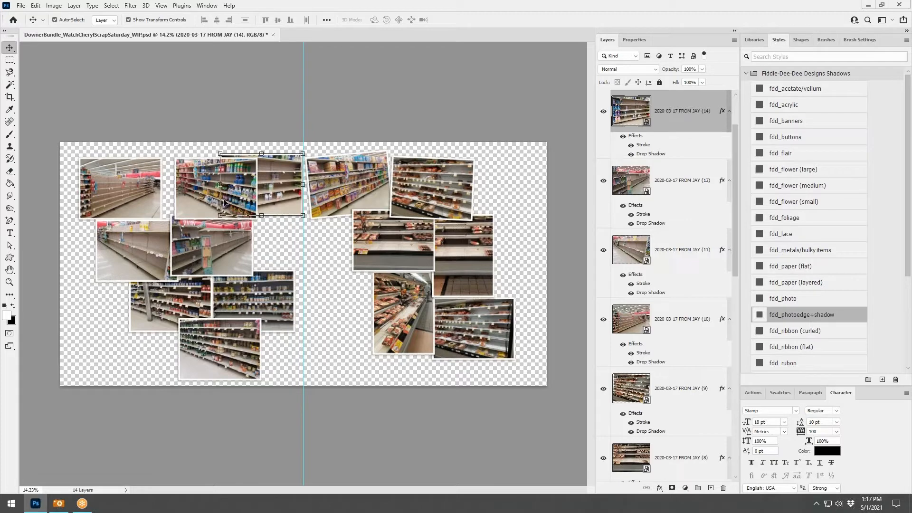
click(191, 188)
drag(95, 185, 89, 181)
drag(195, 199, 165, 191)
click(110, 187)
mouse_move(110, 188)
mouse_down()
mouse_move(106, 211)
mouse_move(103, 192)
mouse_up()
mouse_move(203, 188)
mouse_down()
mouse_move(209, 224)
mouse_move(252, 239)
mouse_move(279, 232)
mouse_move(201, 183)
mouse_up()
Step: Lower photo (14) slightly beside the centre guide and rotate it by about 3.21°
drag(278, 195, 276, 210)
key(ctrl+t)
drag(312, 168, 344, 99)
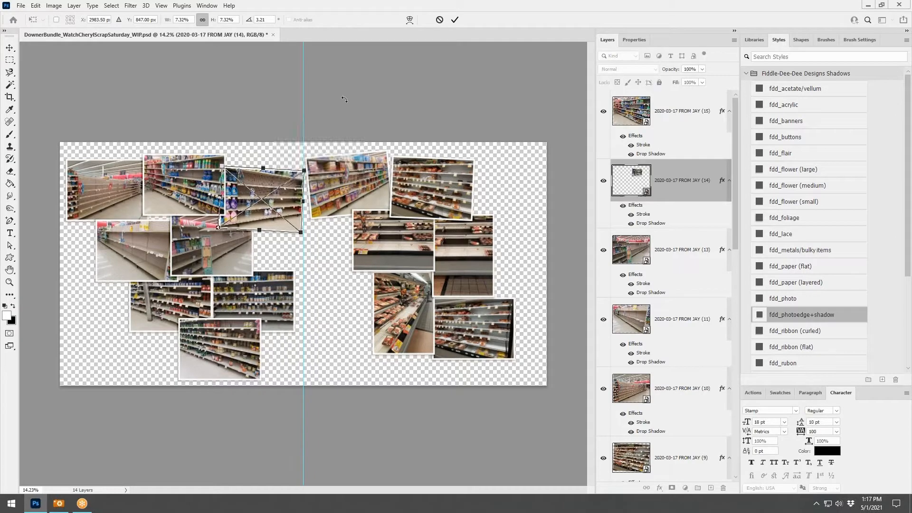
click(453, 18)
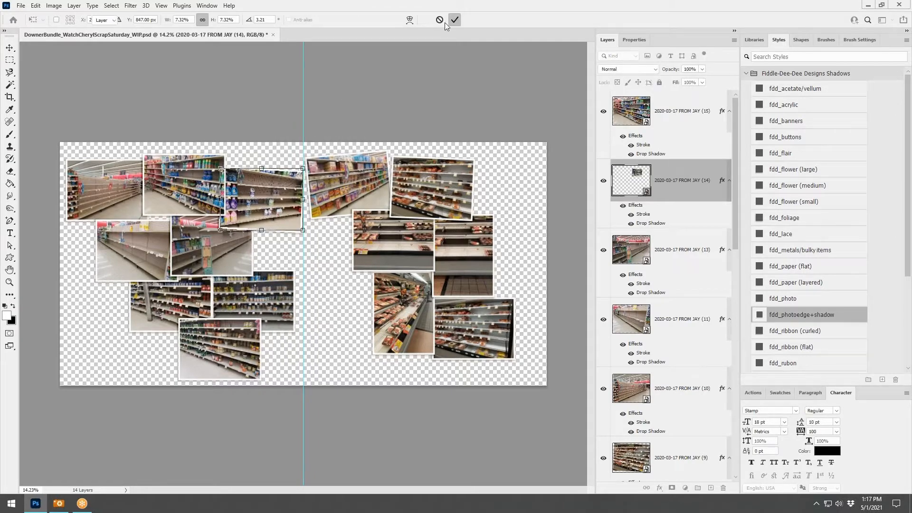
Step: Shift the right page's lower photos (8), (7), (6) and (1) toward the centre guide, keeping them in two adjoining rows
click(250, 281)
drag(393, 256, 370, 242)
drag(477, 252, 447, 252)
drag(409, 318, 380, 316)
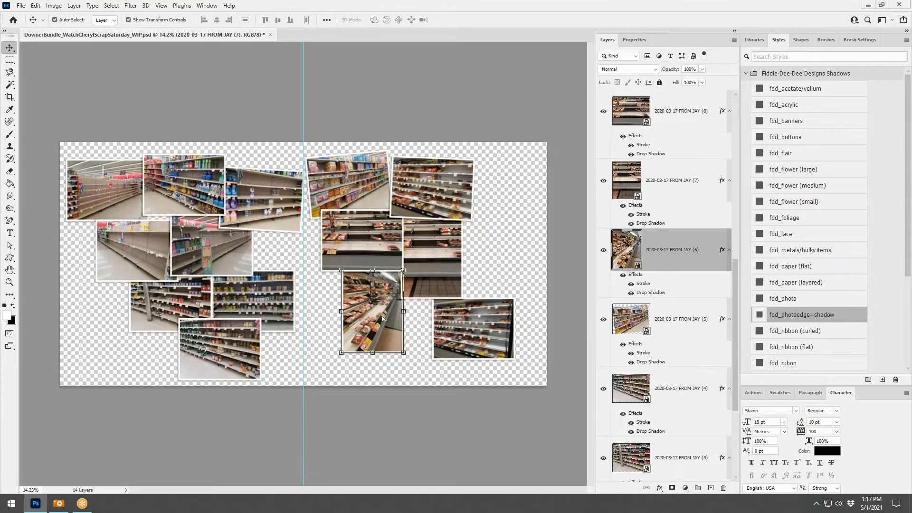
drag(469, 322, 437, 323)
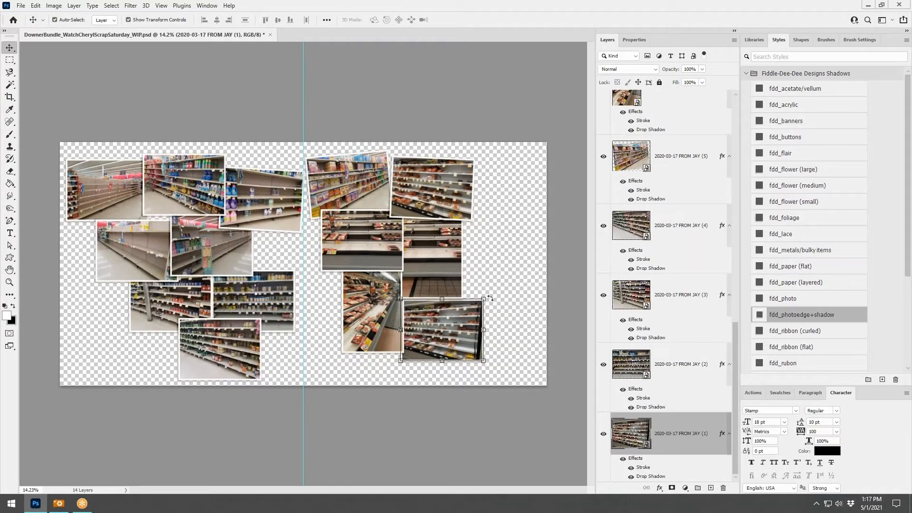
Step: Rotate photo (1) by about 3.22° and photo (2) by about 2.51°
key(ctrl+t)
drag(488, 298, 489, 301)
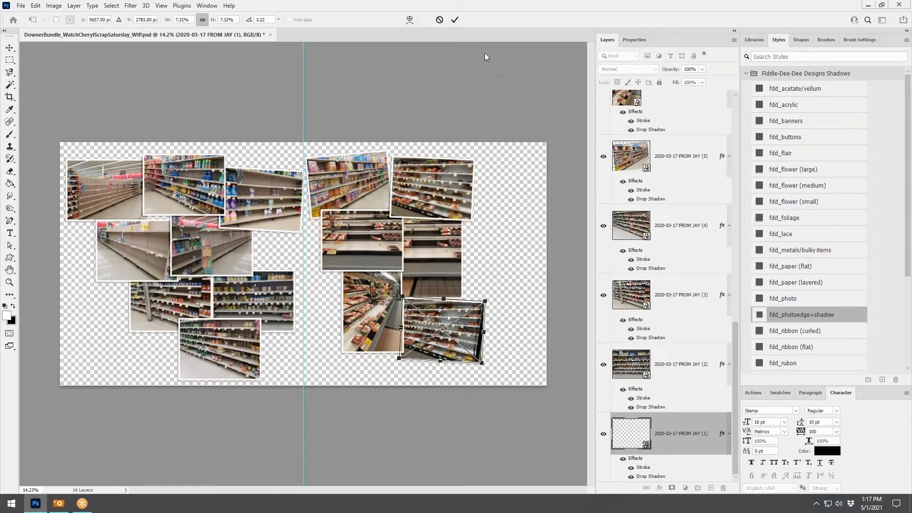
click(454, 20)
click(280, 290)
drag(293, 275, 294, 277)
click(454, 22)
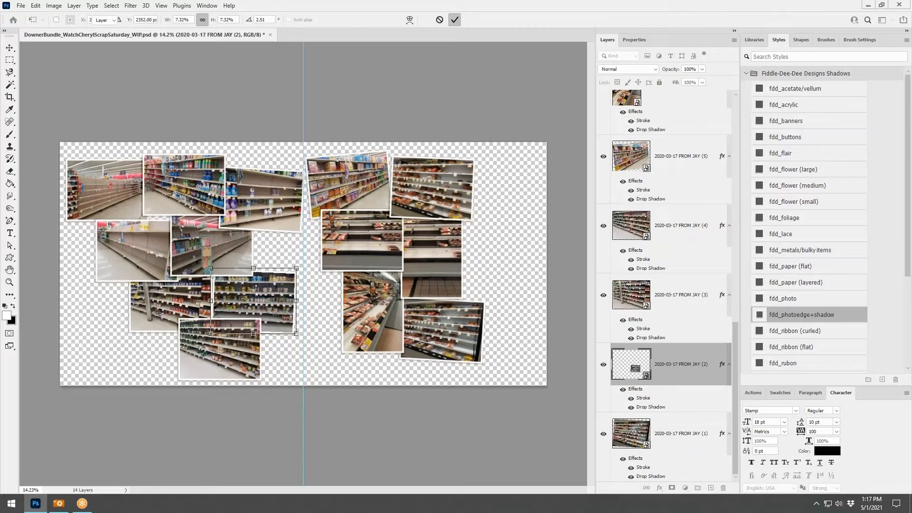
Step: Adjust photo (15) in the top row and move photos (13) and (11) toward the centre guide, with (13) overlapping photo (2)
click(227, 342)
drag(194, 171, 195, 169)
click(274, 191)
drag(233, 252, 276, 276)
click(151, 265)
drag(151, 265, 191, 252)
drag(264, 261, 266, 255)
Step: Raise photos (3) and (4) slightly to close up the left page's lower cluster, and select photo (10)
mouse_move(173, 304)
mouse_down()
mouse_move(132, 284)
mouse_move(178, 296)
mouse_move(170, 302)
mouse_up()
mouse_move(234, 356)
mouse_down()
mouse_move(240, 368)
mouse_move(236, 349)
mouse_up()
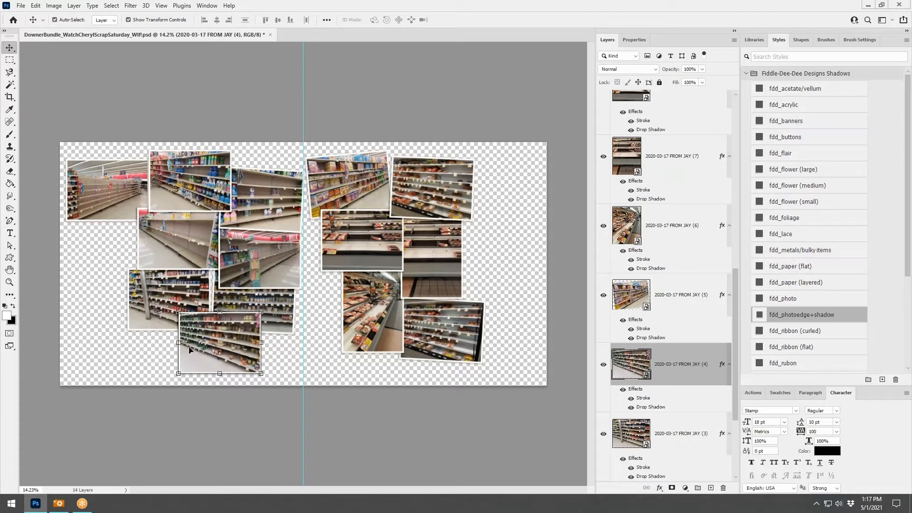
click(111, 194)
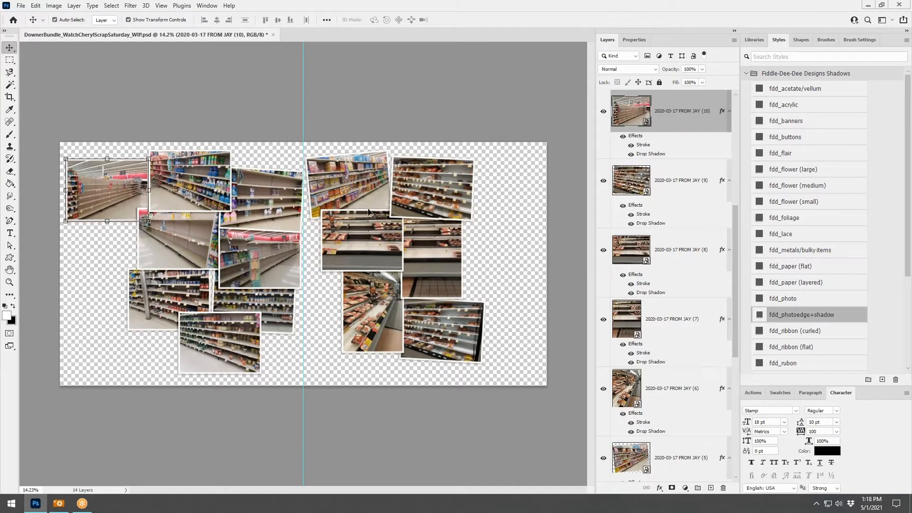
Step: Shift the right page's photos (1), (6), (7), (8), (9) and (5) outward and down, keeping their arrangement as a cluster
click(377, 199)
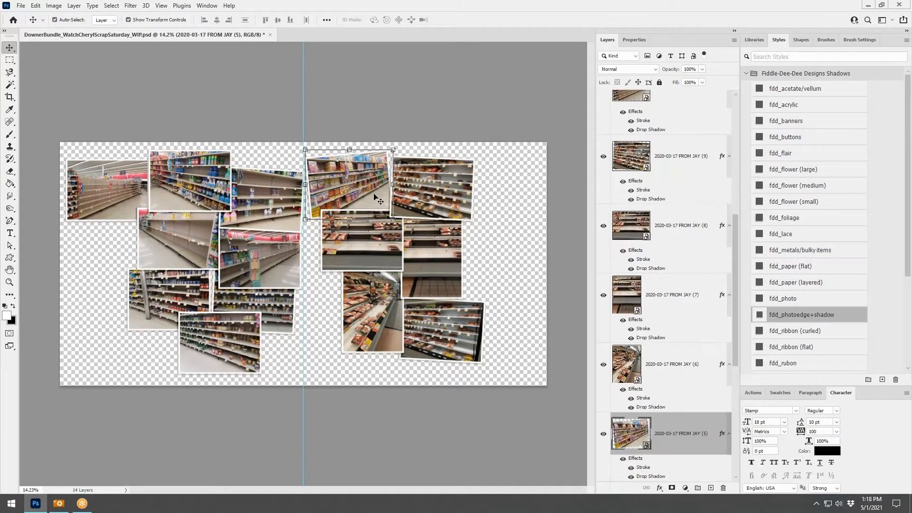
click(437, 196)
click(456, 315)
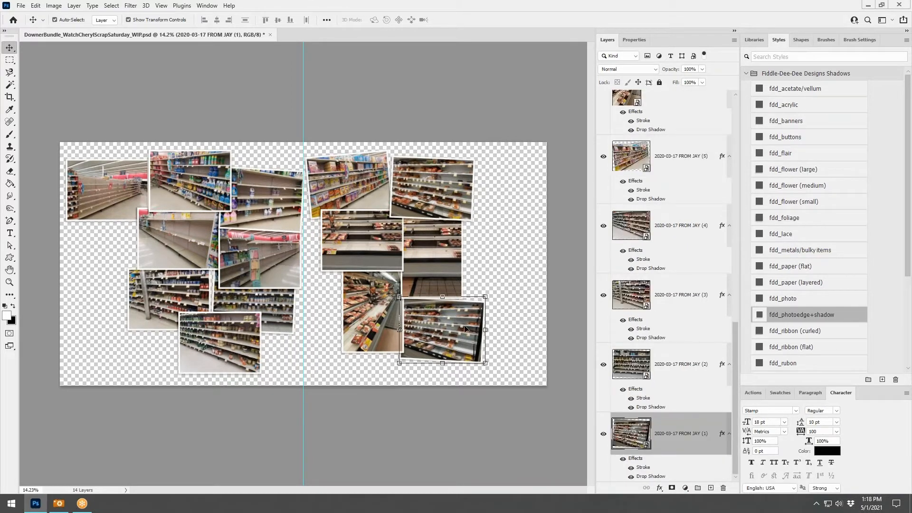
drag(461, 330, 510, 336)
drag(381, 314, 429, 336)
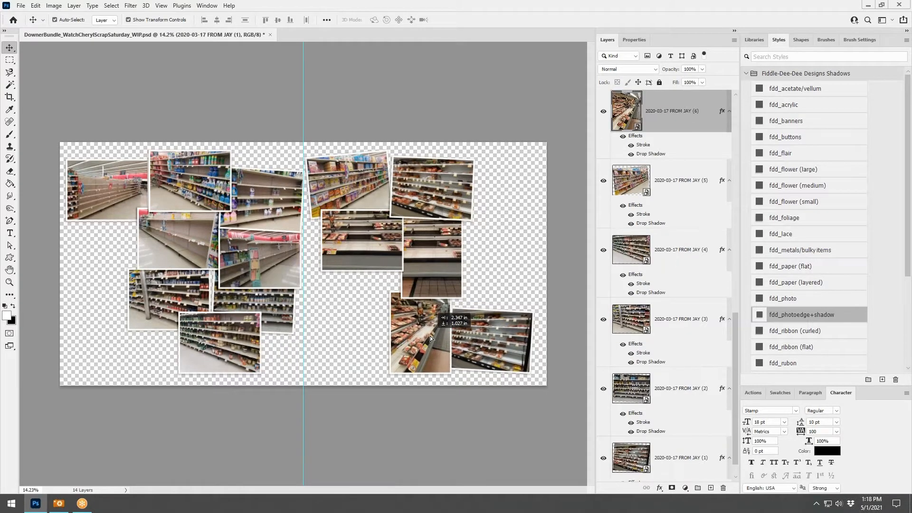
drag(437, 251, 486, 264)
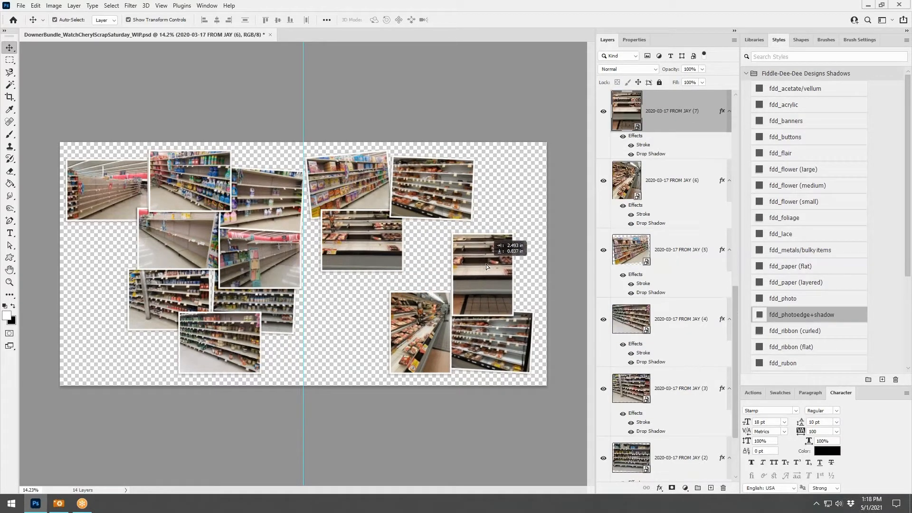
drag(383, 231, 429, 249)
drag(451, 186, 506, 204)
drag(370, 182, 420, 200)
click(137, 187)
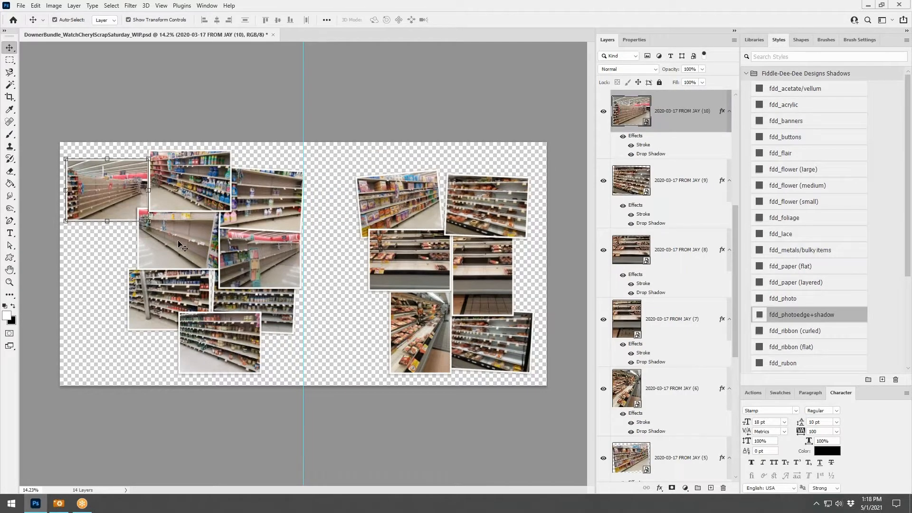
mouse_move(178, 241)
mouse_down()
mouse_move(150, 248)
mouse_move(178, 241)
mouse_up()
click(257, 199)
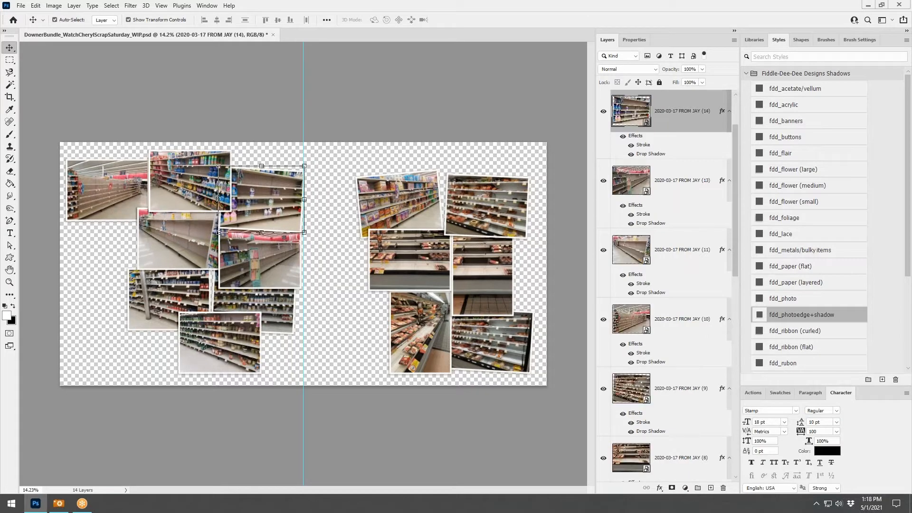
click(267, 302)
click(240, 337)
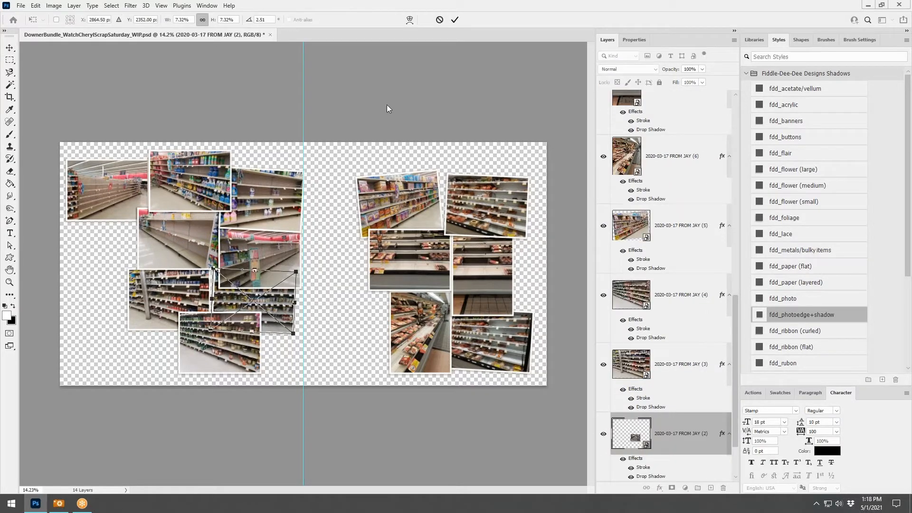
key(Return)
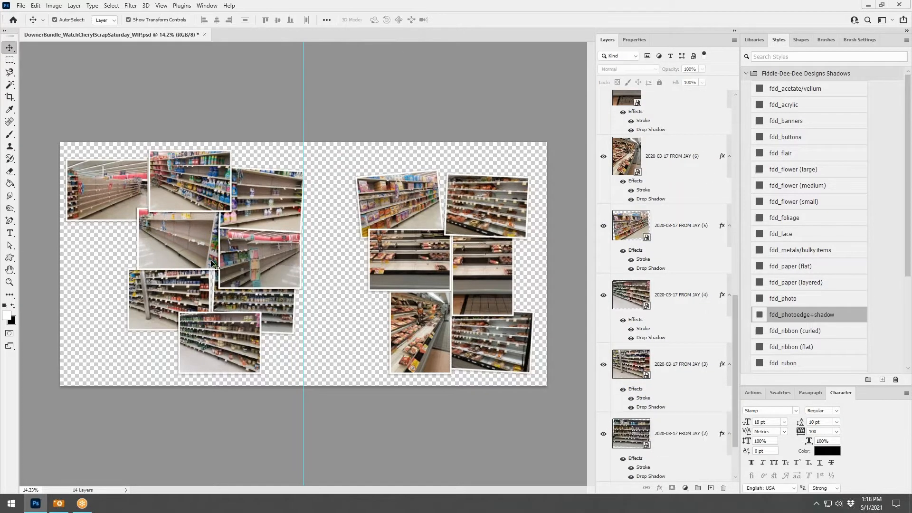
Step: Rotate photo (3) to about -2.88° and shift it about 0.39 in toward the centre guide
click(214, 270)
key(ctrl+t)
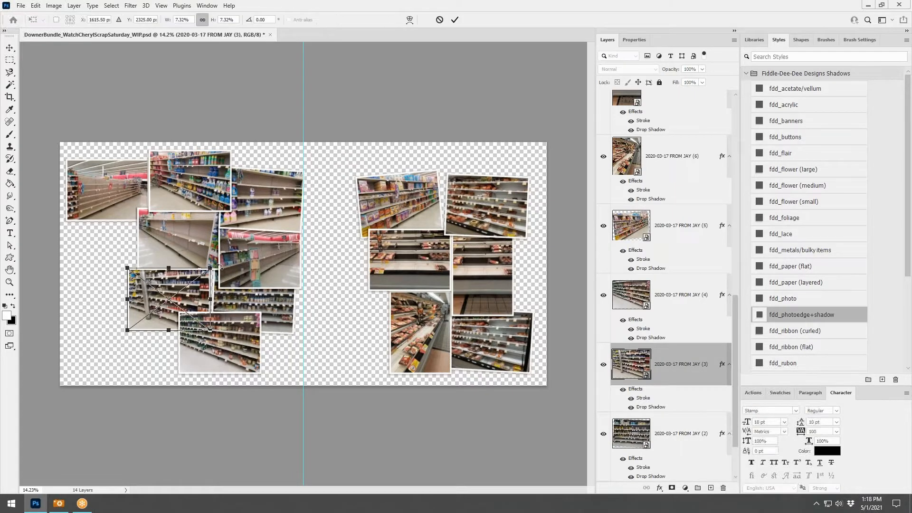
drag(178, 294, 185, 293)
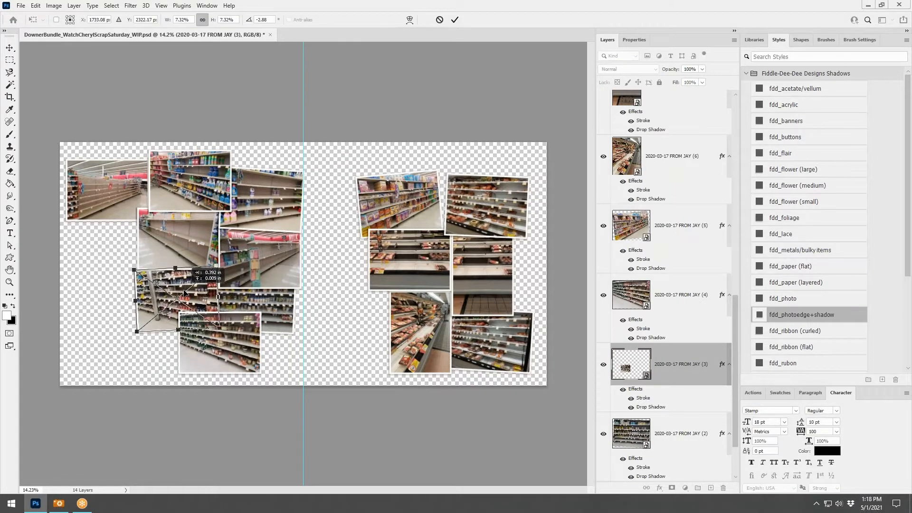
click(456, 21)
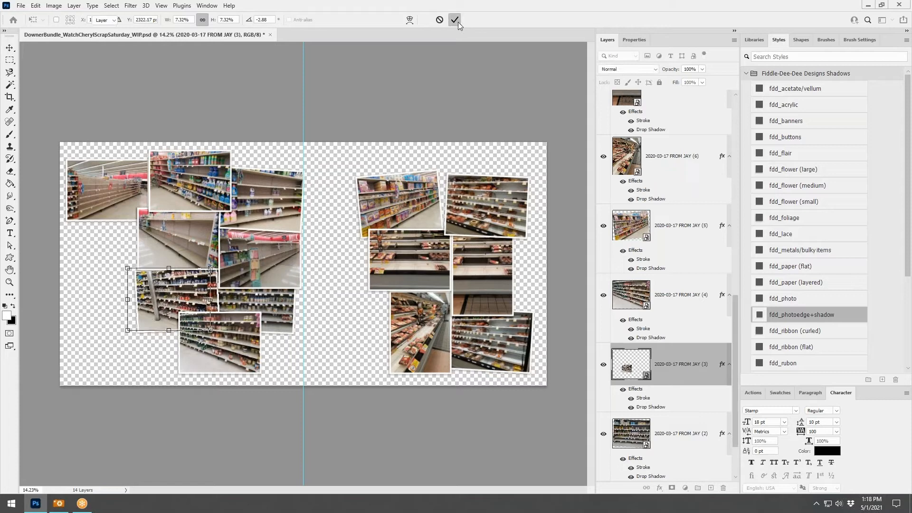
Step: Nudge photo (10) up and inward so it tucks further behind photo (15)
click(501, 203)
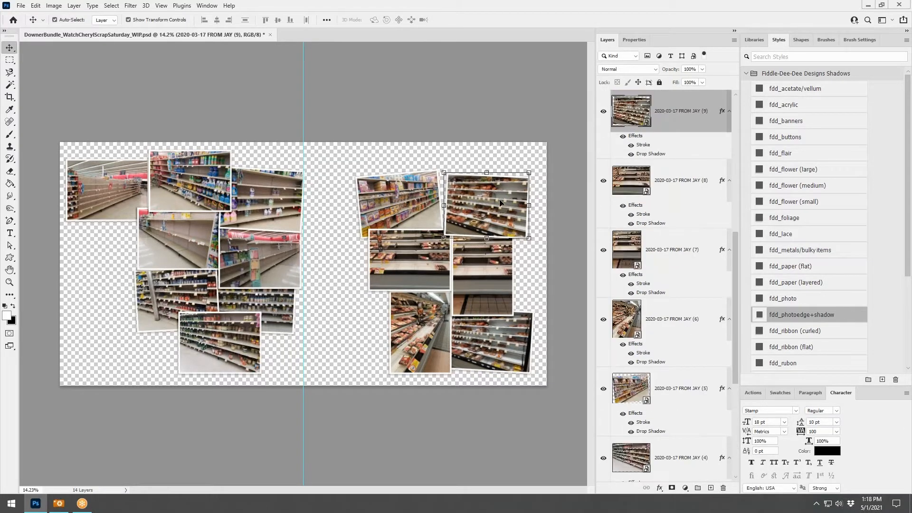
click(112, 197)
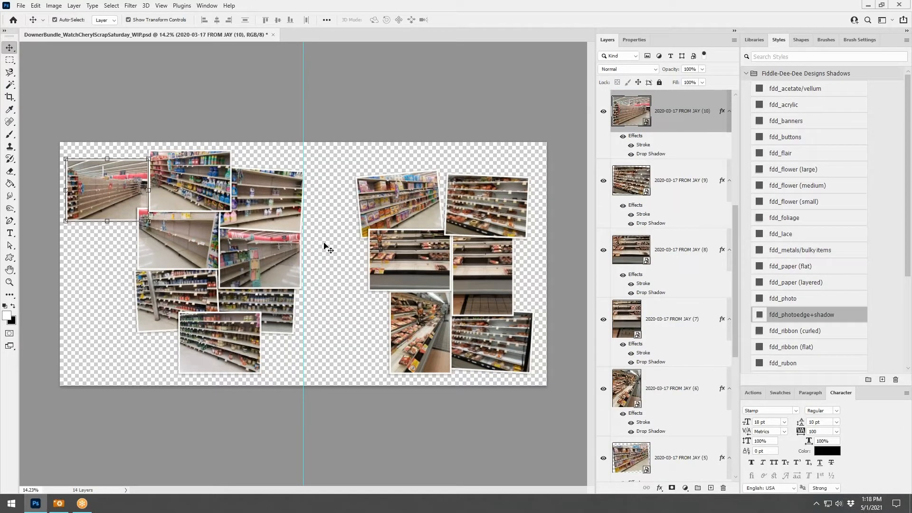
drag(110, 187, 114, 184)
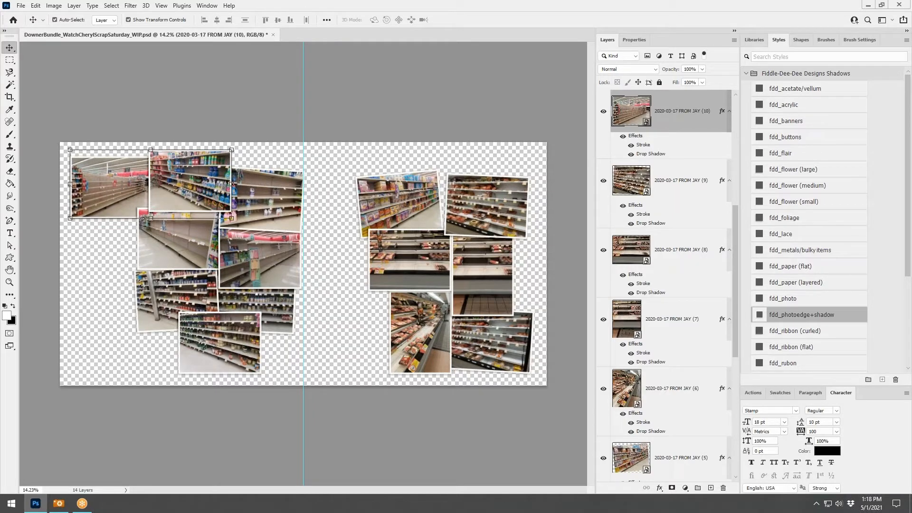
Step: Bring all eight left-page photos to the front of the layer stack and shift them together slightly outward and down
shift+click(266, 195)
shift+click(176, 255)
shift+click(270, 247)
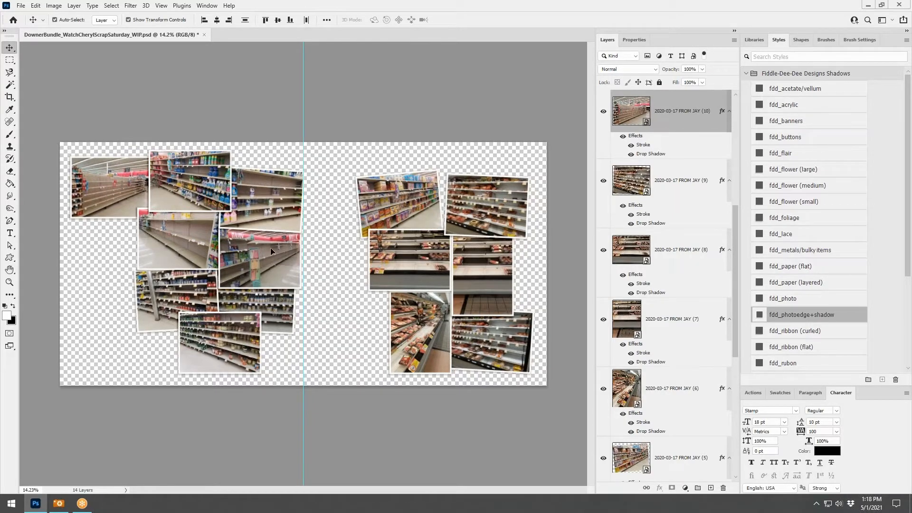
shift+click(151, 312)
shift+click(260, 299)
shift+click(221, 353)
key(ctrl+shift+bracketright)
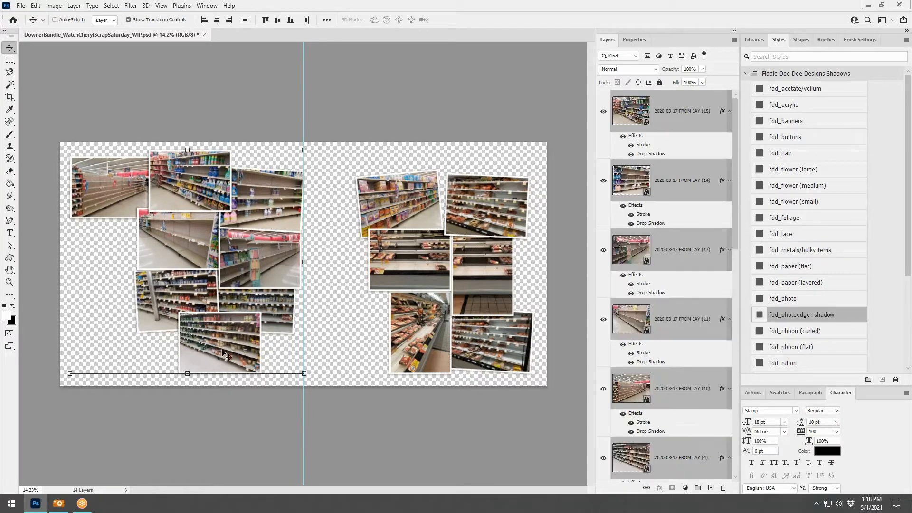
drag(262, 211, 260, 215)
Step: Select the right page's six photos and shift them together slightly up and toward the centre guide
click(392, 204)
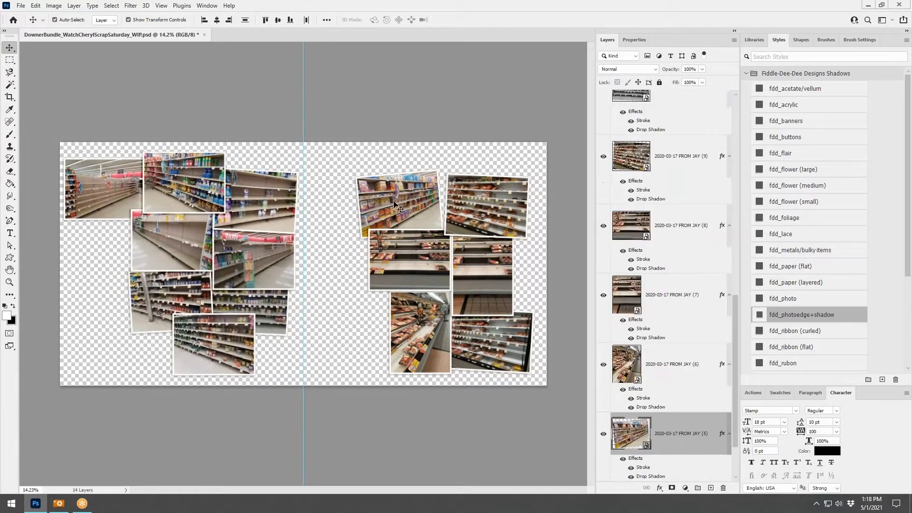
shift+click(493, 207)
shift+click(407, 266)
shift+click(477, 272)
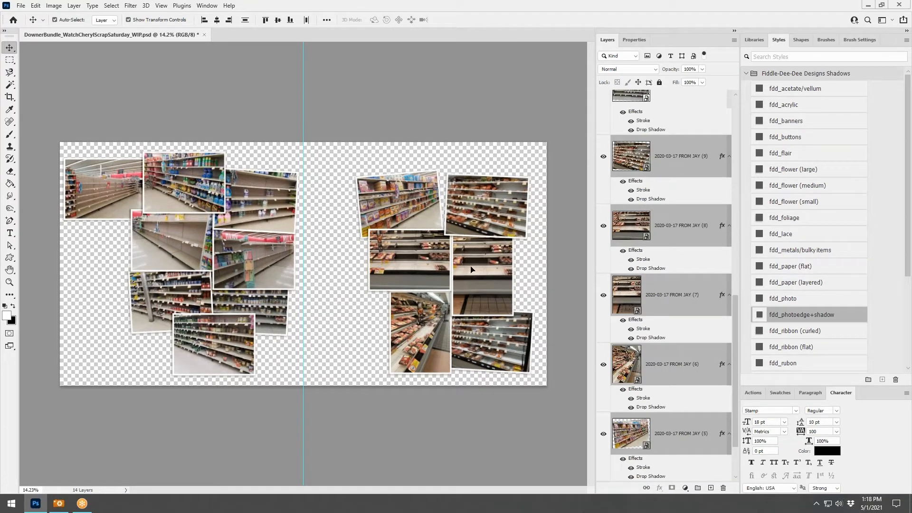
mouse_move(470, 260)
mouse_down()
mouse_move(389, 254)
mouse_move(357, 239)
mouse_move(384, 252)
mouse_move(451, 254)
mouse_move(398, 274)
mouse_move(400, 261)
mouse_move(423, 250)
mouse_move(419, 257)
mouse_move(469, 260)
mouse_move(460, 259)
mouse_up()
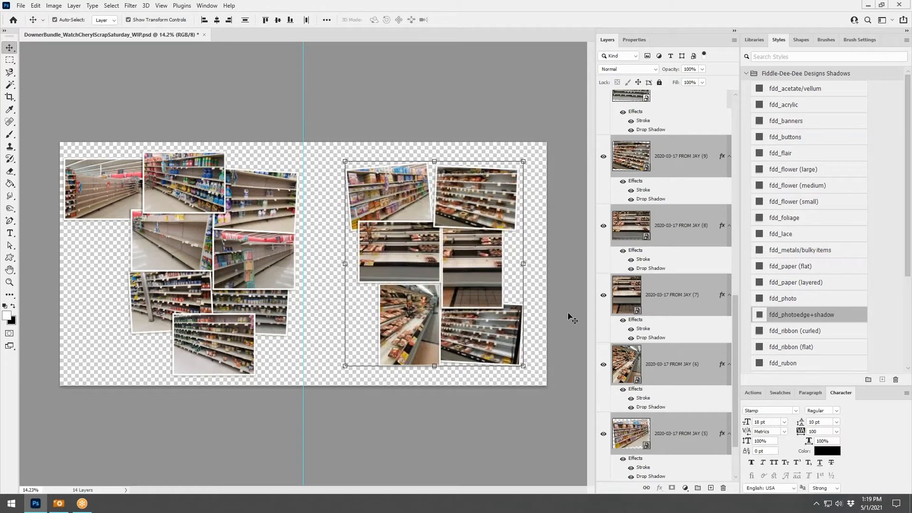
Step: Move photo (1) outward, photo (7) behind photo (8), and photo (5) to the right page's outer edge, rotated to about 4.79°
drag(520, 311, 537, 309)
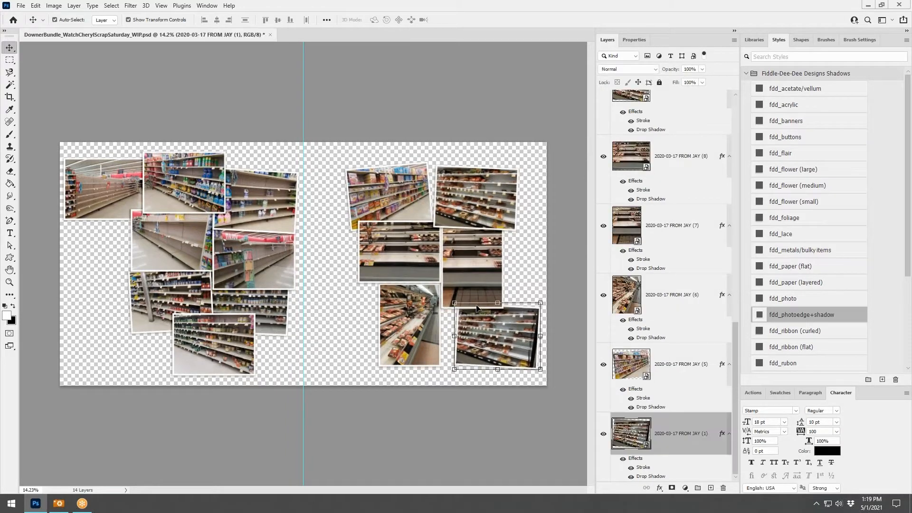
drag(495, 268, 407, 233)
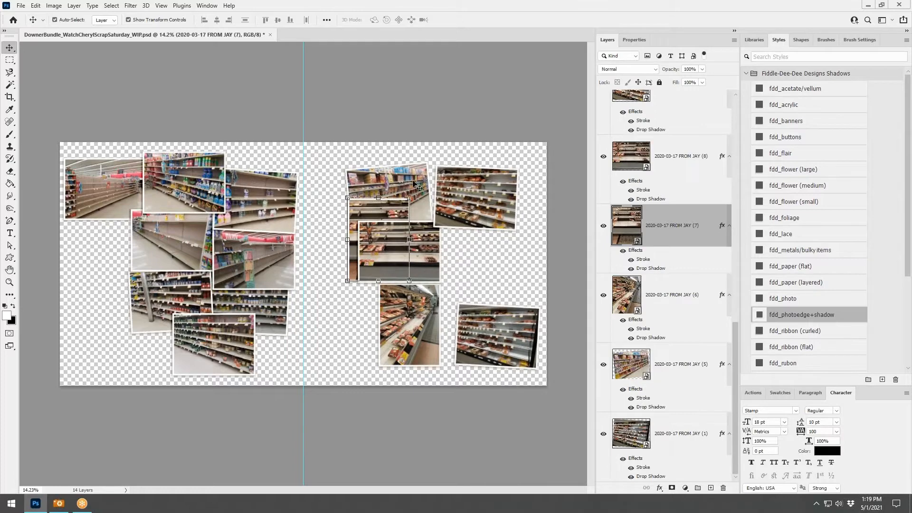
drag(420, 188, 548, 138)
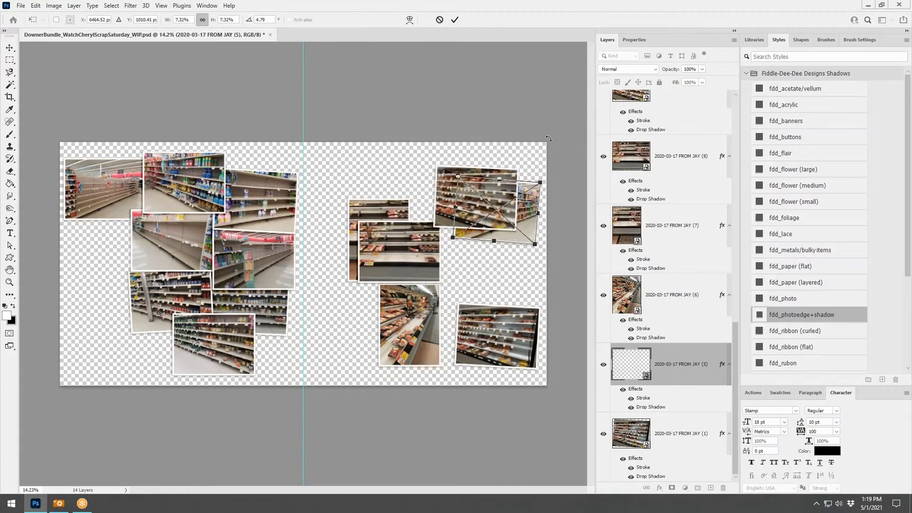
click(452, 21)
Step: Move photo (9) between photos (5) and (1) and rotate it to about -0.72°
drag(490, 201, 495, 267)
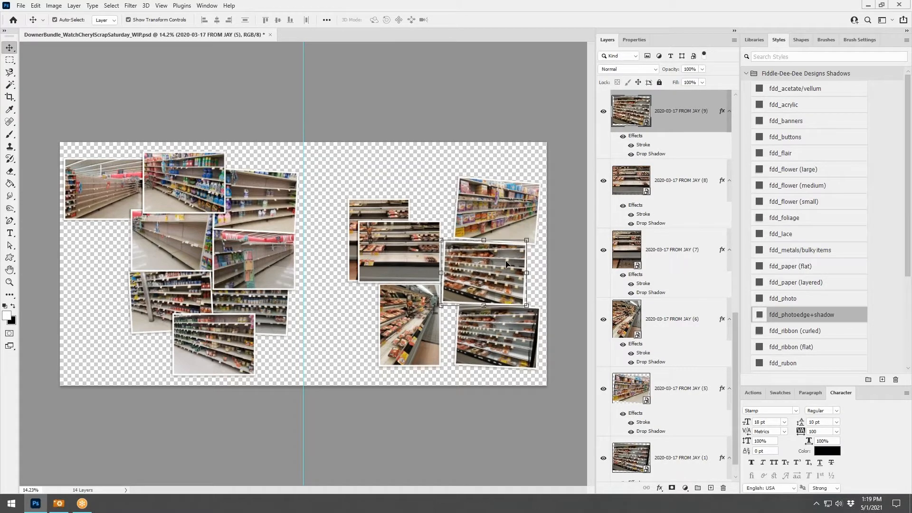
drag(535, 236, 536, 232)
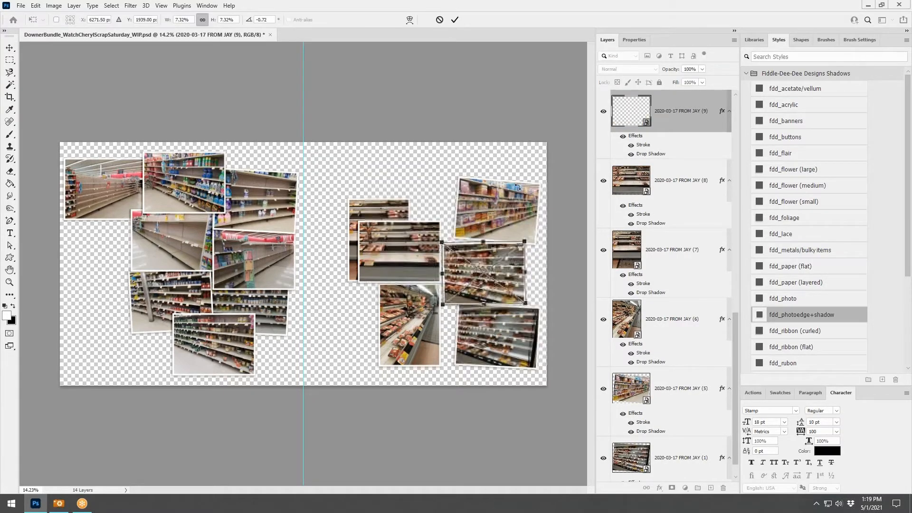
click(455, 19)
Step: Place photo (8) at the top of the right page's cluster, photo (7) beneath it, and photo (6) against photo (1)
drag(400, 269, 437, 211)
drag(398, 306, 414, 309)
drag(378, 220, 419, 220)
mouse_move(465, 191)
mouse_down()
mouse_move(409, 257)
mouse_move(392, 257)
mouse_move(470, 177)
mouse_move(470, 202)
mouse_move(474, 179)
mouse_up()
click(446, 334)
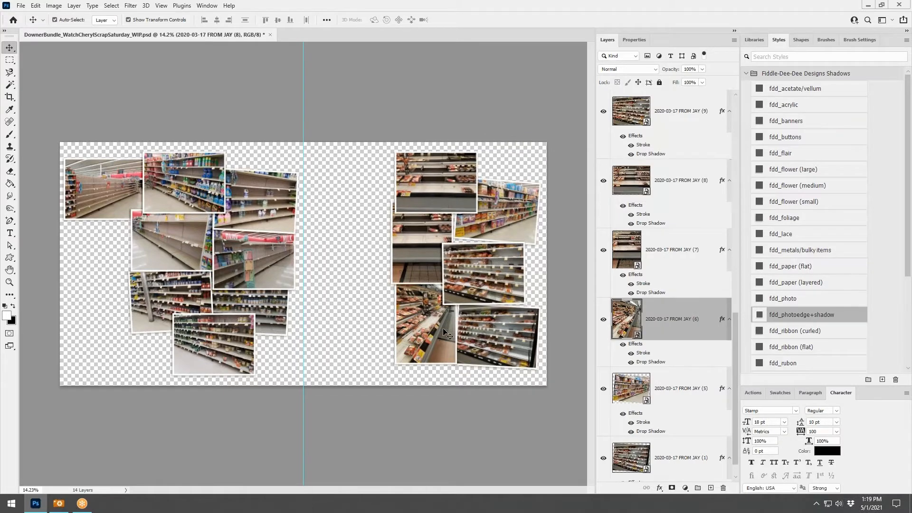
Step: Lower photos (1), (6), (9), (7) and (5) into a tight cluster, and send photo (7) to the bottom of the layer stack
drag(497, 346, 509, 284)
drag(408, 244, 410, 256)
drag(670, 236, 663, 476)
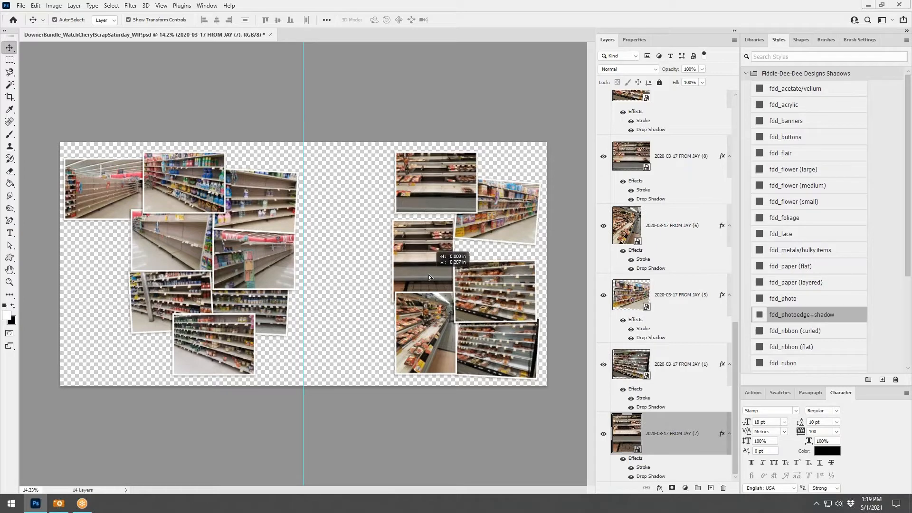
drag(481, 232, 481, 250)
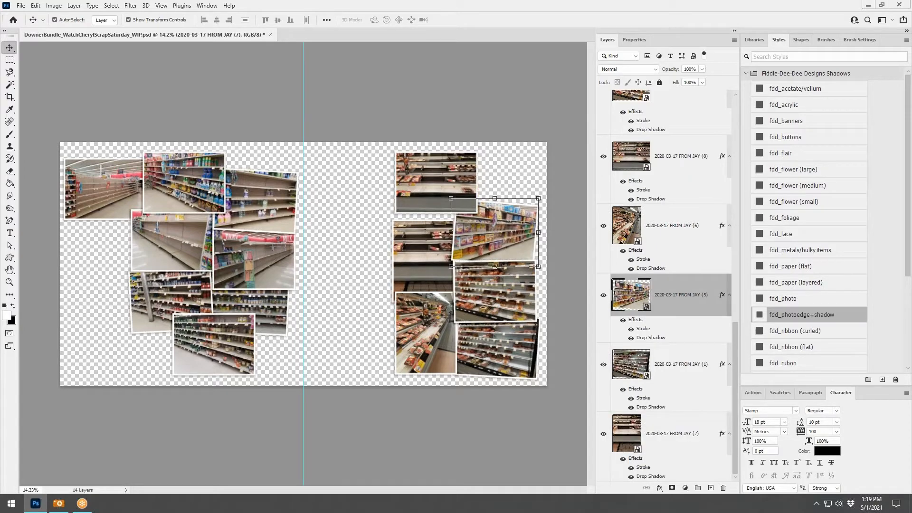
Step: Move photo (8) down and toward the centre guide to overlap photo (7), and rotate it to about -8.80°
drag(465, 172, 474, 147)
click(471, 161)
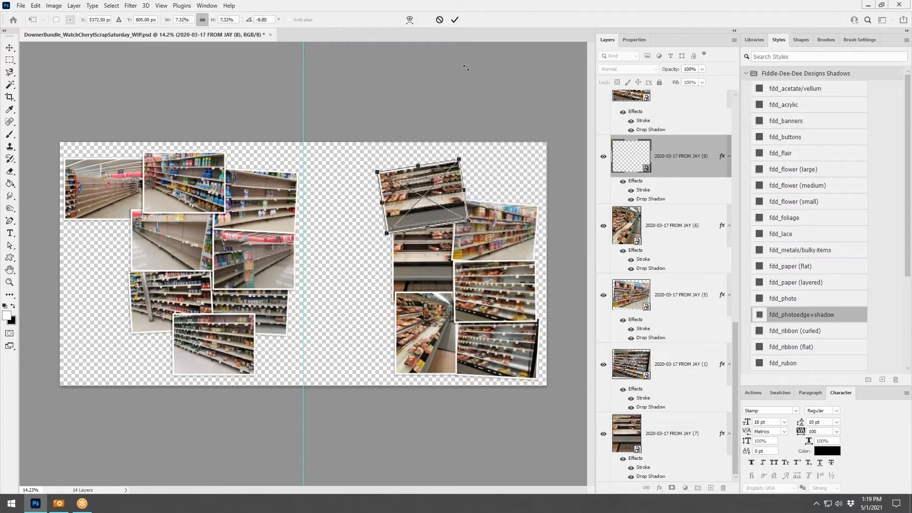
click(455, 20)
Step: Rotate photo (10) to about -4.16° and photo (8) to about -5.31°
click(142, 172)
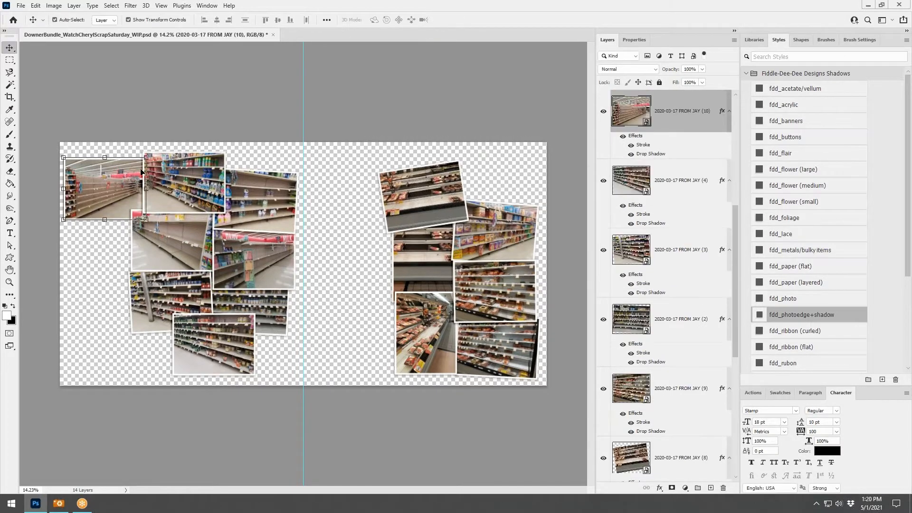
drag(154, 159, 150, 155)
click(455, 19)
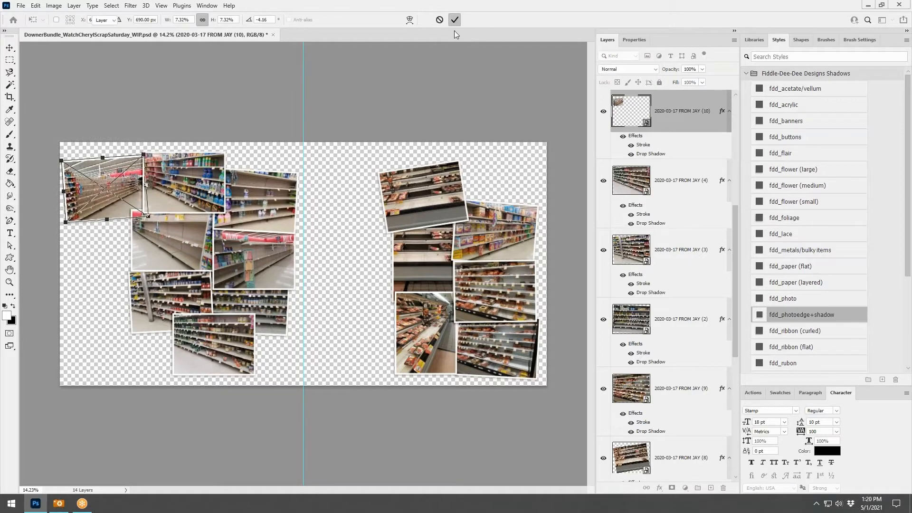
click(457, 191)
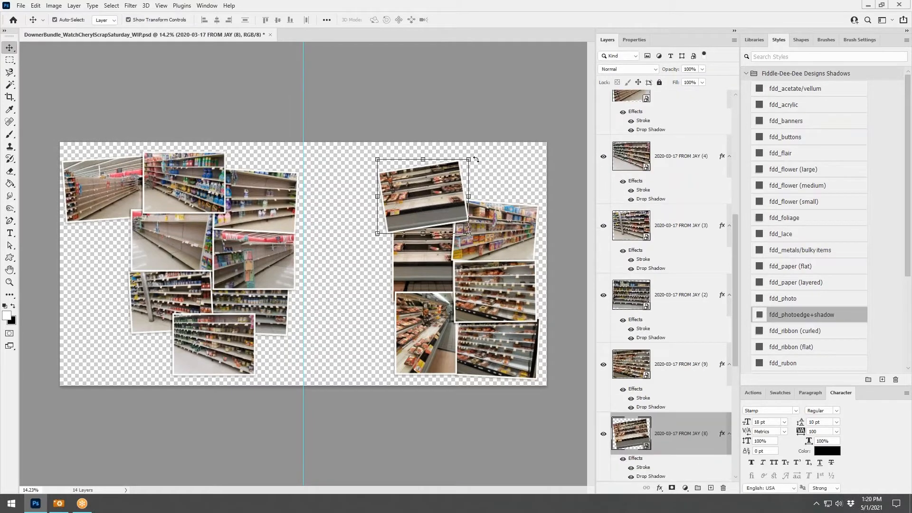
drag(475, 159, 477, 165)
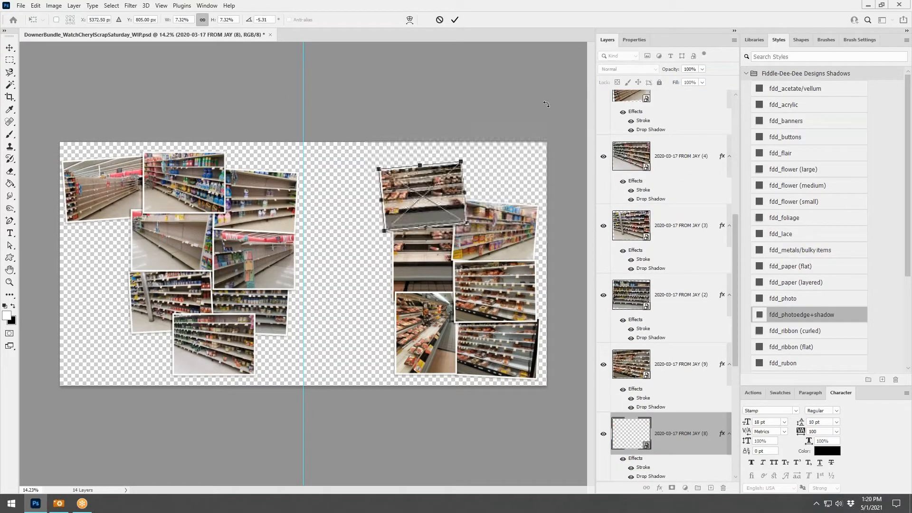
click(454, 20)
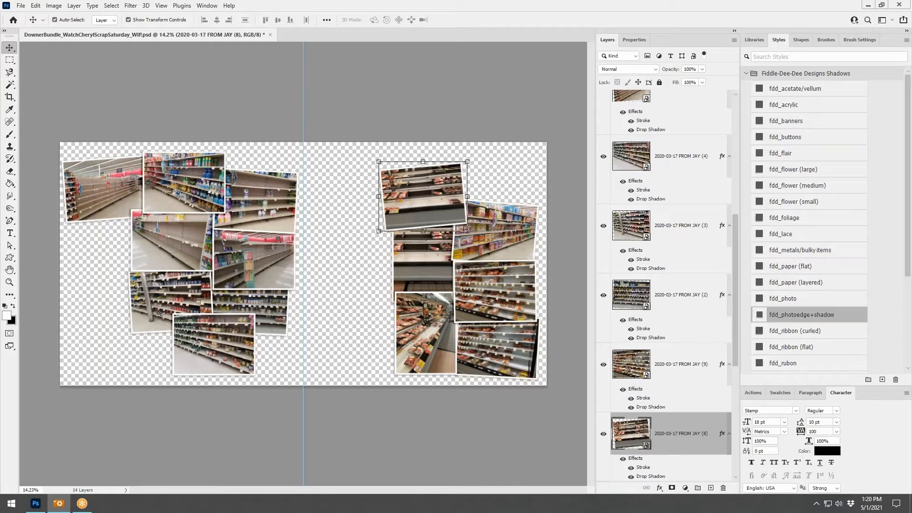
Step: Place the brown paper APennington_Blah_PB (3) in the layout and align it to cover the left page
drag(140, 243, 278, 241)
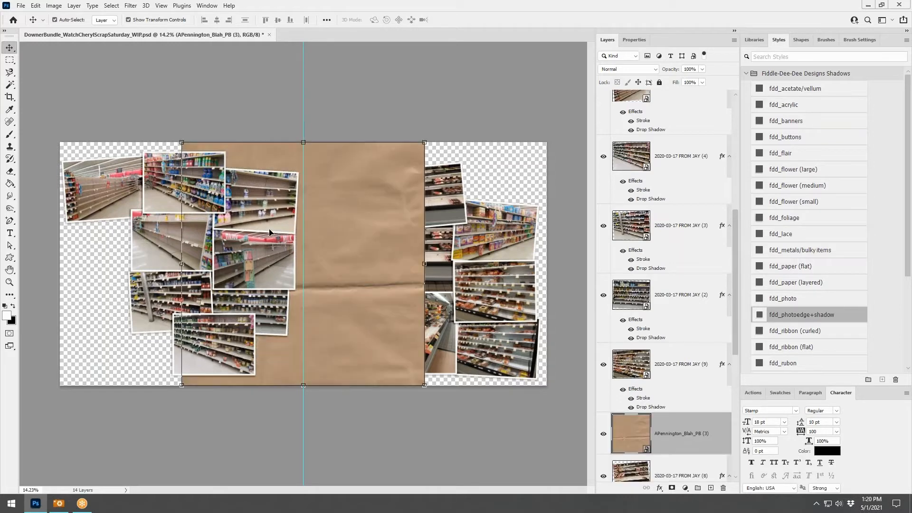
key(Return)
drag(379, 236, 257, 246)
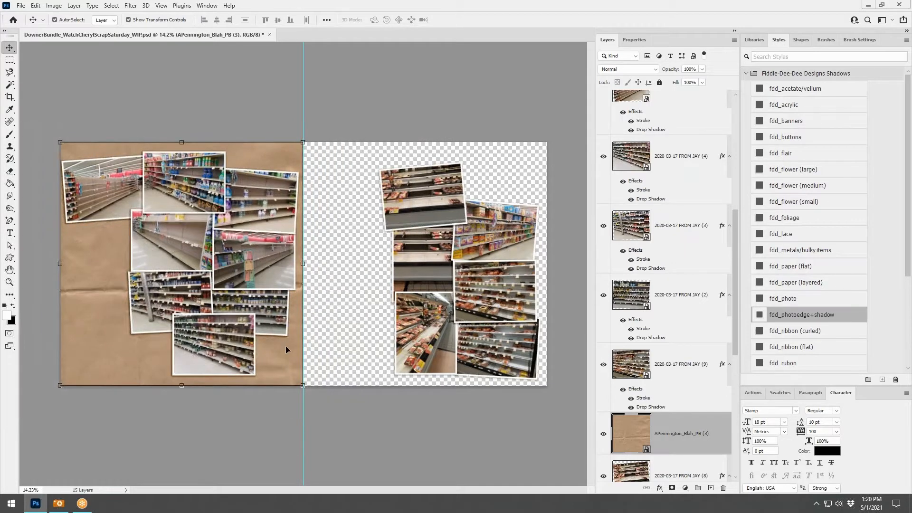
Step: Duplicate the brown paper onto the right page and send both paper layers beneath all the photos
drag(286, 350, 531, 349)
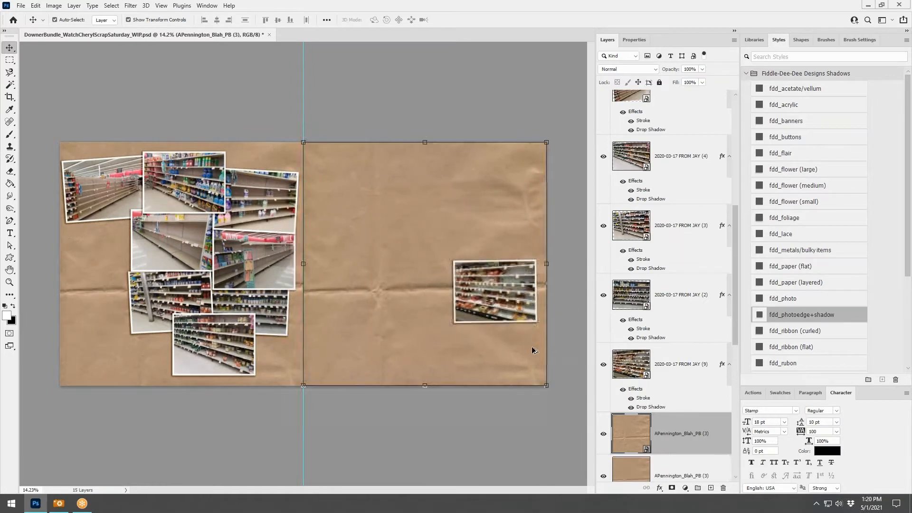
shift+click(688, 276)
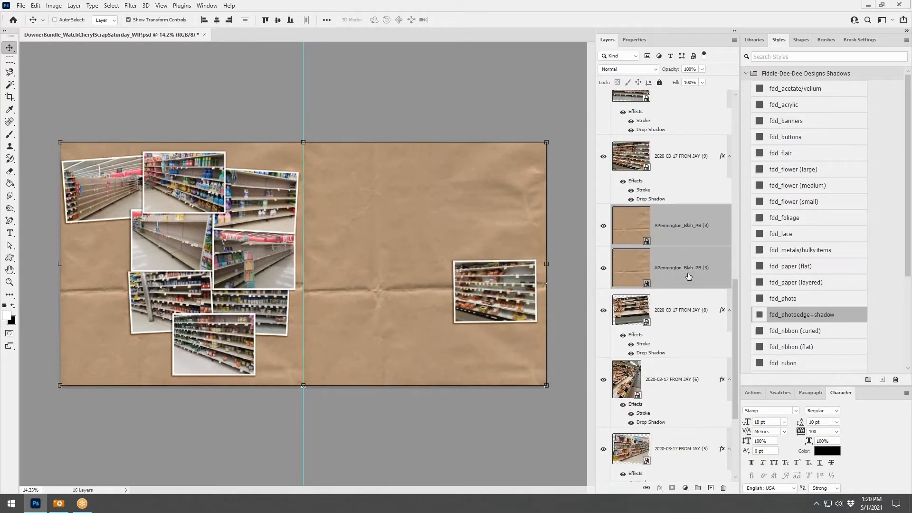
key(ctrl+shift+bracketleft)
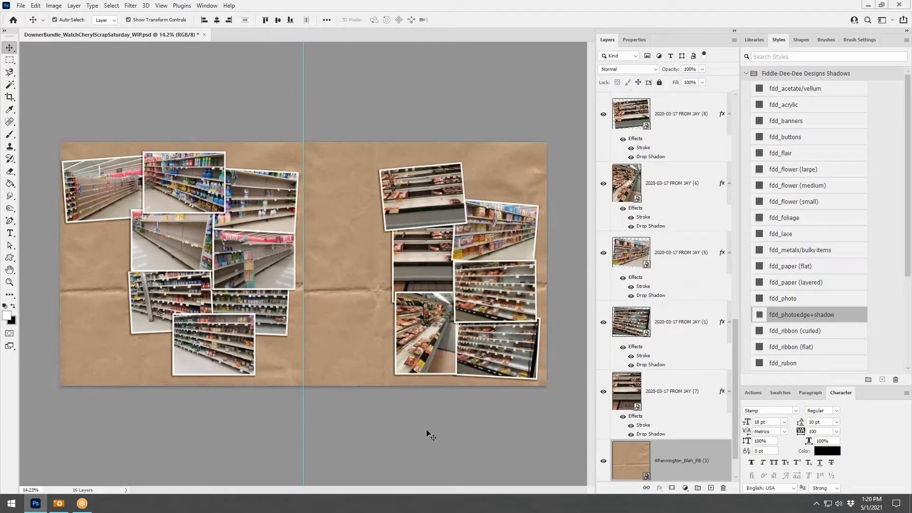
click(431, 436)
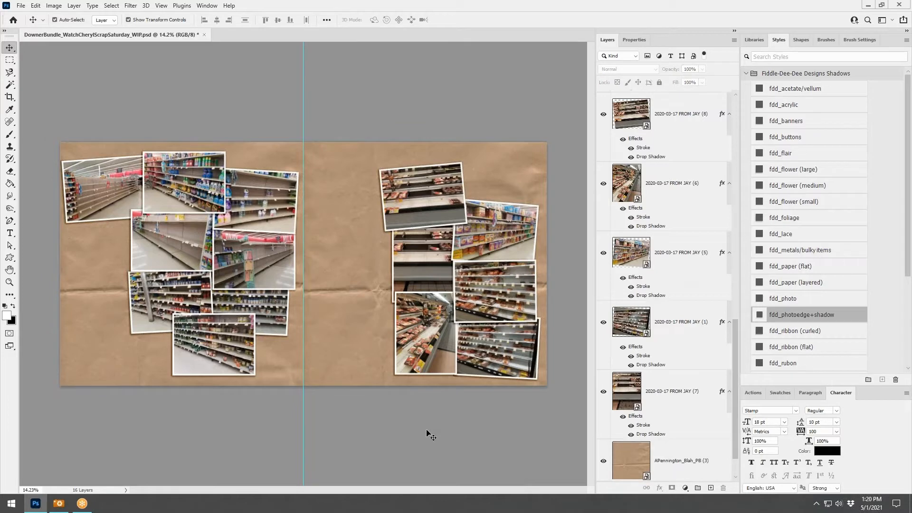
Step: Flip the right page's brown paper horizontally
click(342, 205)
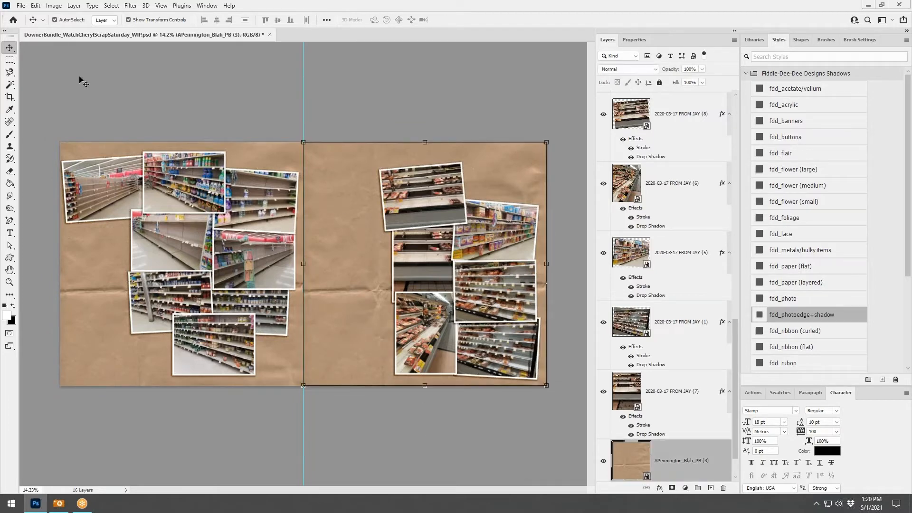
click(36, 6)
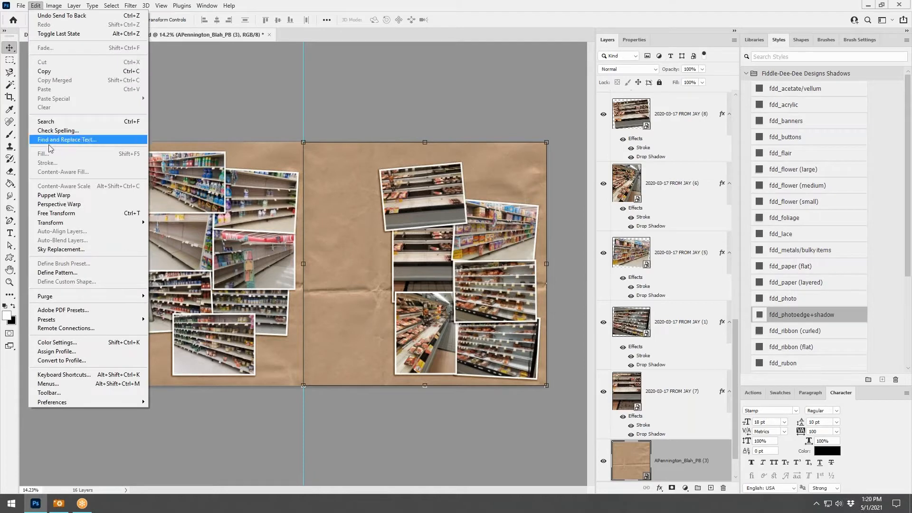
mouse_move(58, 223)
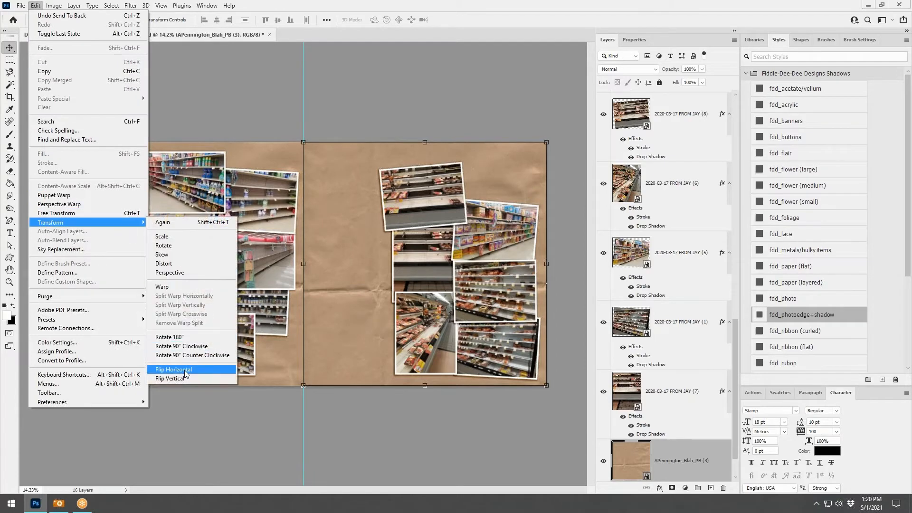
click(186, 370)
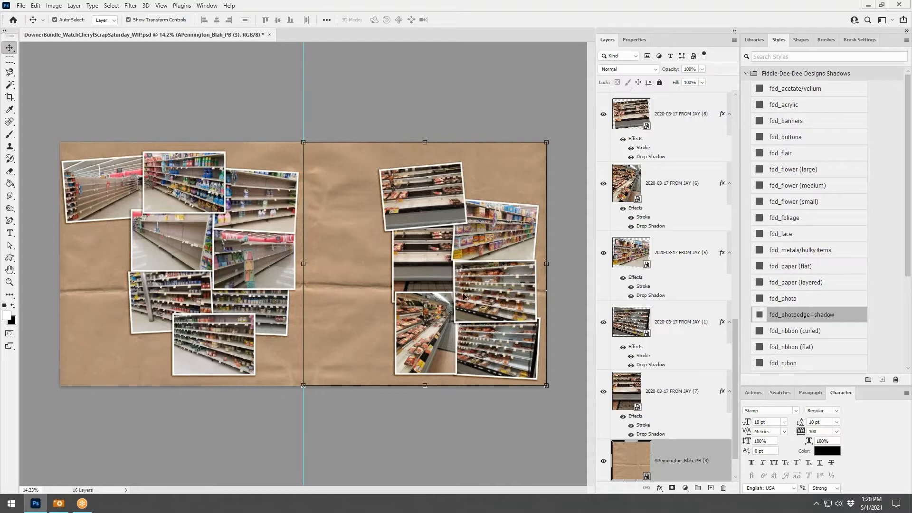
Step: Place APennington_Blah_Scribbles (2) just above the papers, scale it to 69.95%, and position it at the spread's bottom edge between the two photo clusters
key(alt+Tab)
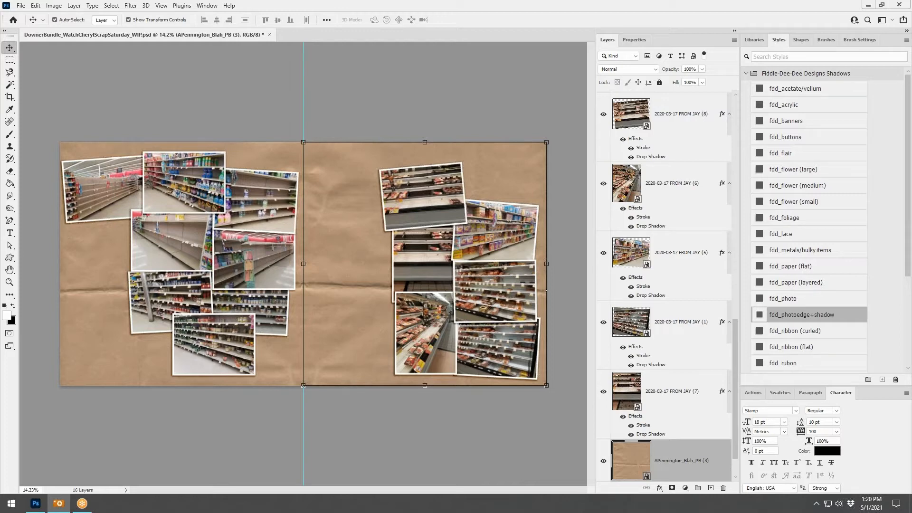
mouse_move(613, 148)
mouse_down()
mouse_move(317, 196)
mouse_move(334, 225)
mouse_up()
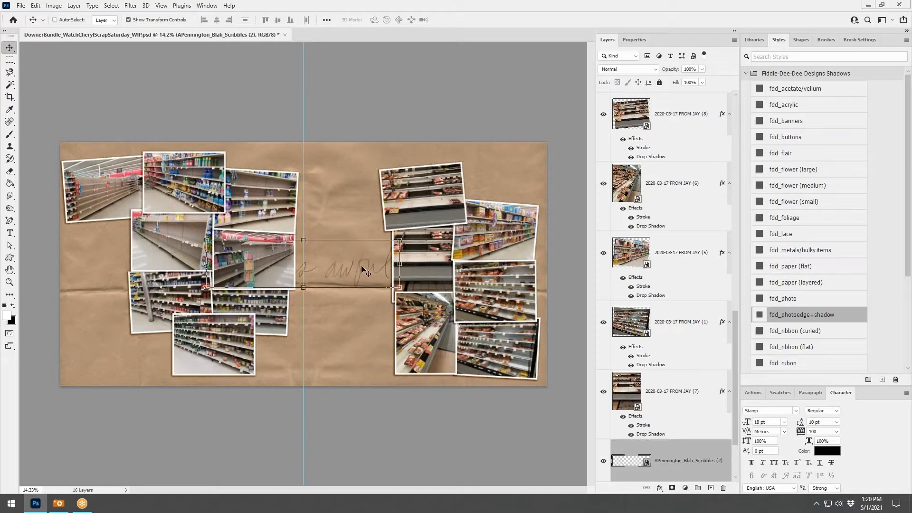
mouse_move(366, 273)
mouse_down()
mouse_move(380, 200)
mouse_move(468, 157)
mouse_move(408, 352)
mouse_up()
key(ctrl+t)
mouse_move(450, 324)
mouse_down()
mouse_move(387, 339)
mouse_move(358, 365)
mouse_move(366, 367)
mouse_up()
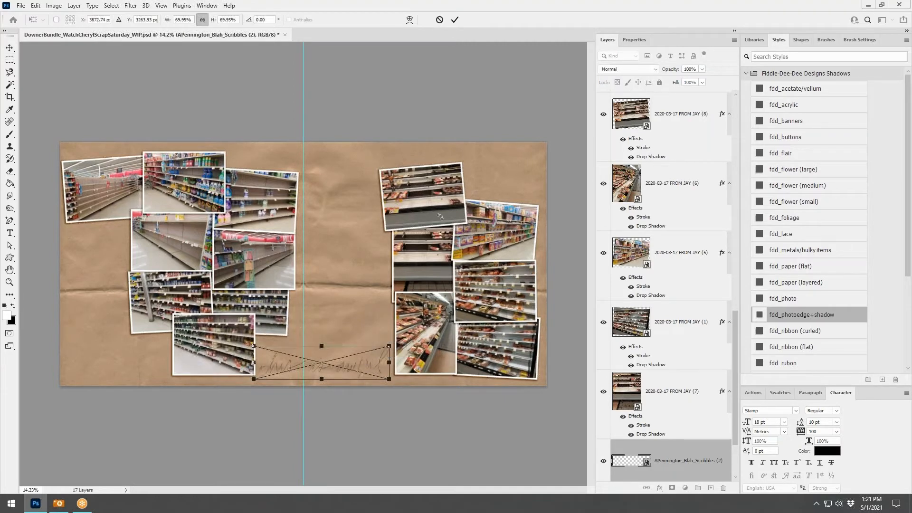
click(454, 19)
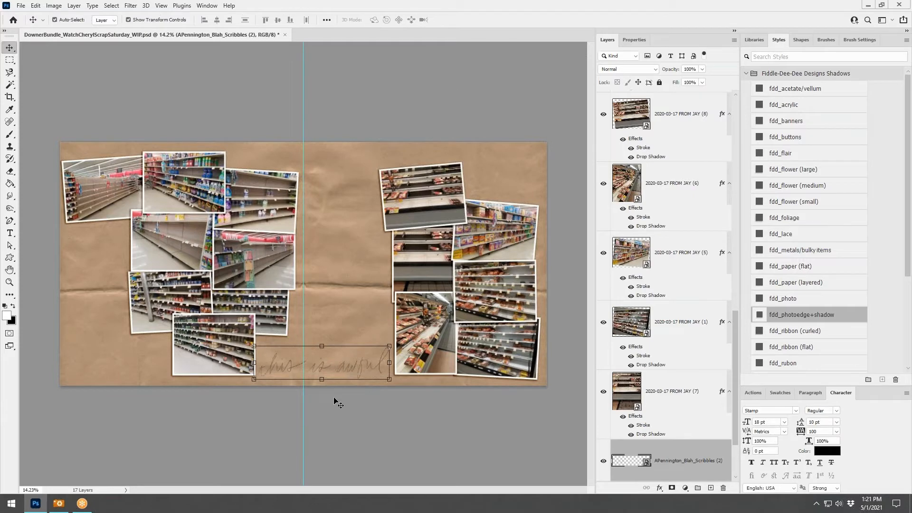
Step: Place the milk can APennington_CliffNotes_OverIt_image (9) behind the right page's upper photos and apply the fdd_paper (layered) shadow style
scroll(335, 402, up, 2)
scroll(336, 403, down, 2)
key(ctrl+v)
drag(305, 259, 305, 259)
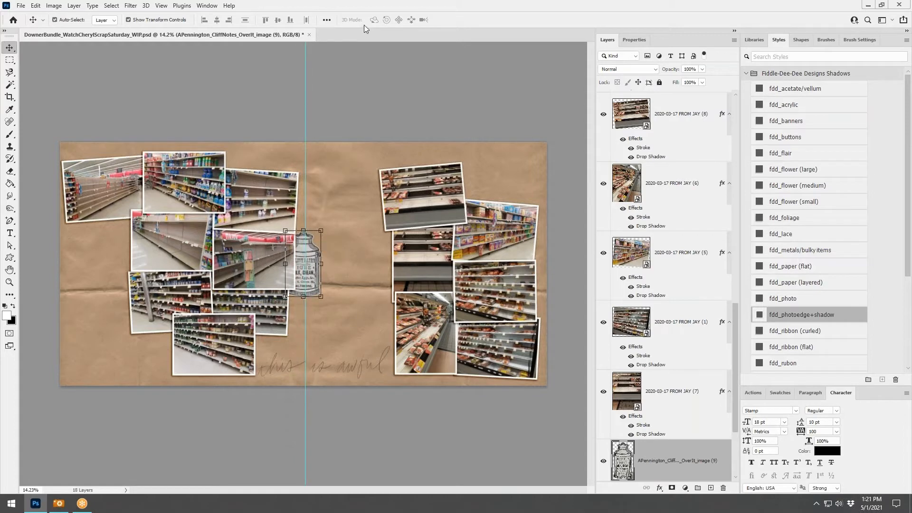
click(36, 5)
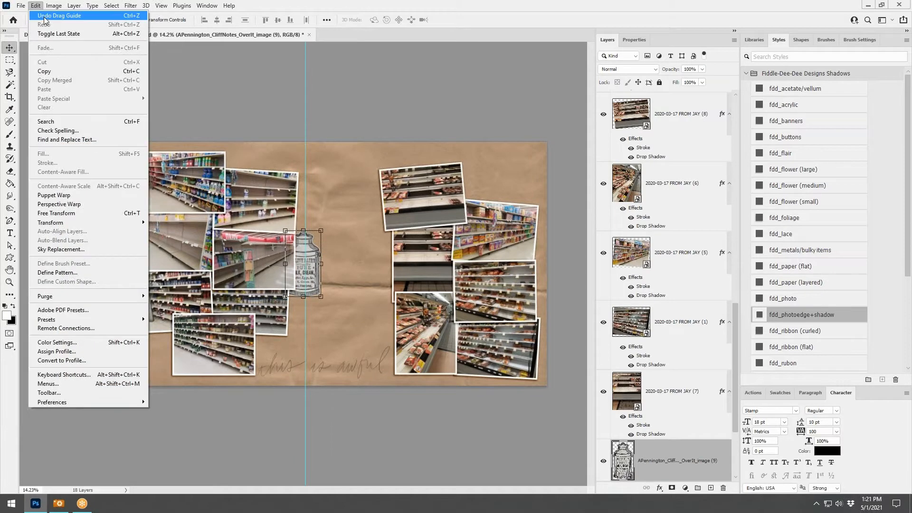
click(48, 15)
drag(314, 268, 491, 182)
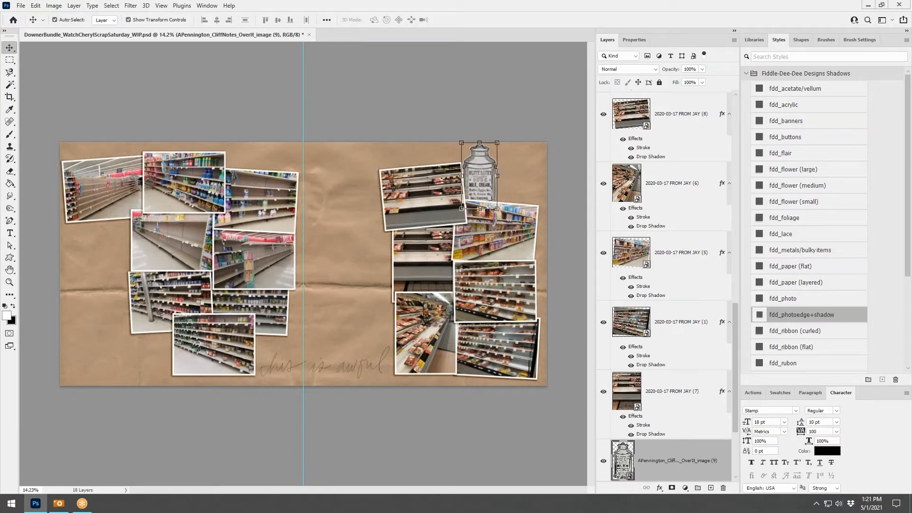
click(814, 284)
Step: Add the clock face image (15) behind the left cluster and the red-bordered label image (20) behind photo (8), both with the fdd_paper (layered) shadow
drag(911, 237, 152, 257)
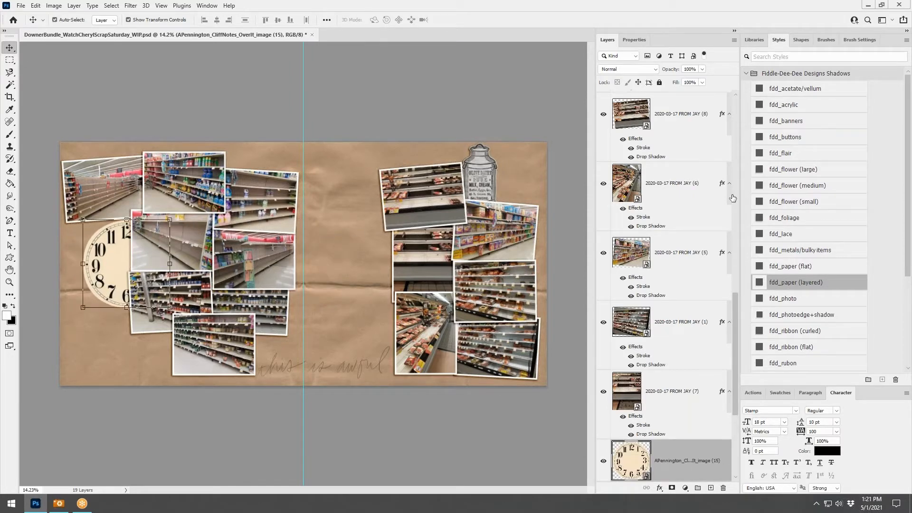
click(773, 281)
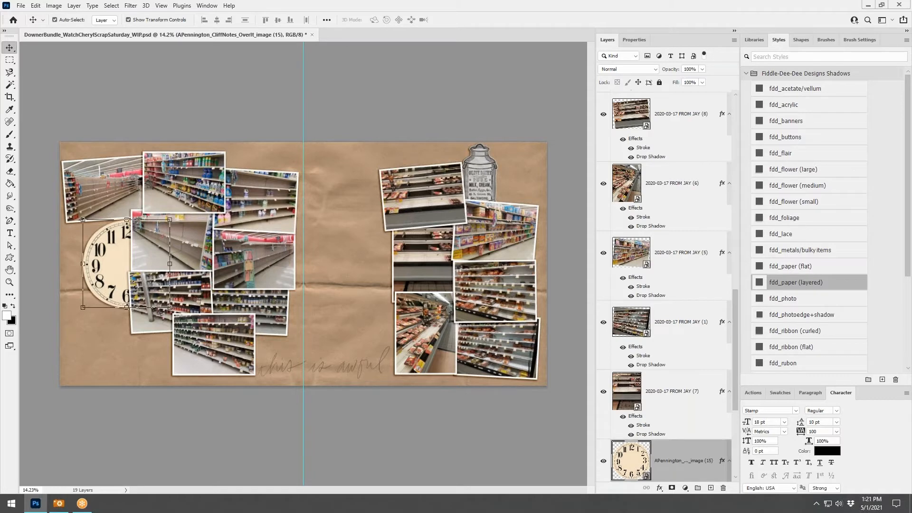
key(alt+Tab)
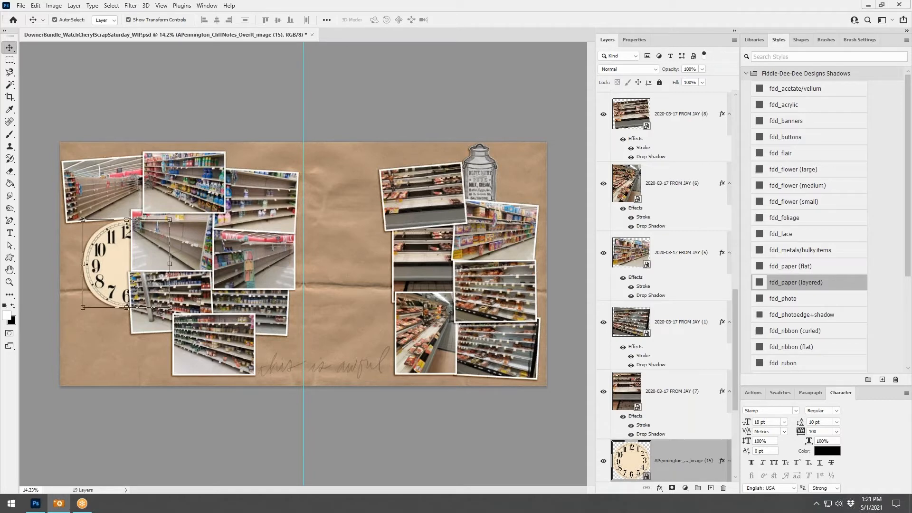
drag(369, 233, 439, 177)
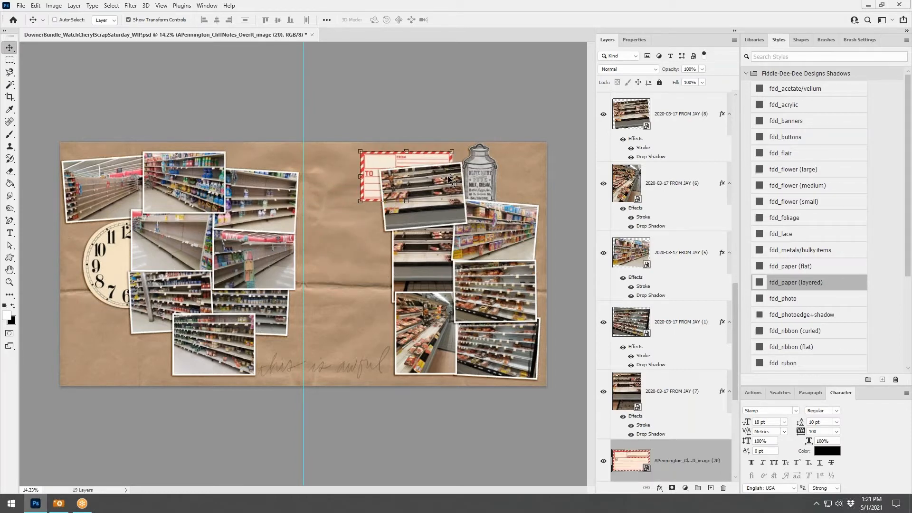
click(815, 283)
Step: Place the scalloped circle APennington_CliffNotes_OverIt_misc (3), apply the fdd_paper (flat) shadow style, and position it below the clock face beside the photos
key(alt+Tab)
drag(385, 206, 353, 226)
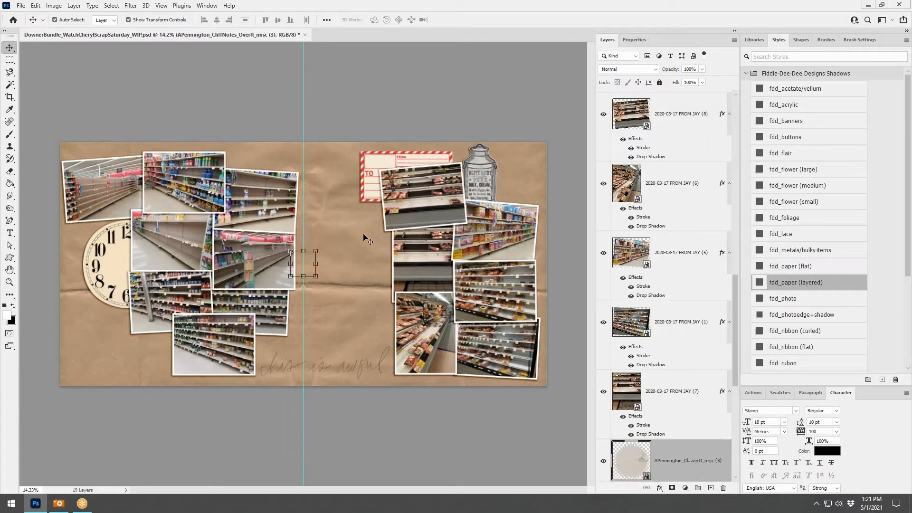
click(805, 268)
drag(309, 267, 119, 313)
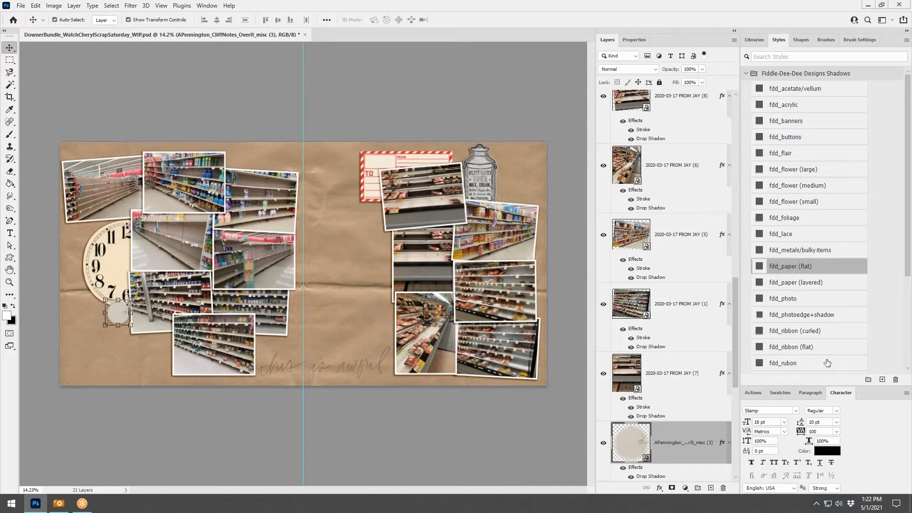
Step: Place the "Your Neighborhood" word strip (68), enlarge it, apply the fdd_paper (flat) shadow style, and lay it across the milk can
key(alt+Tab)
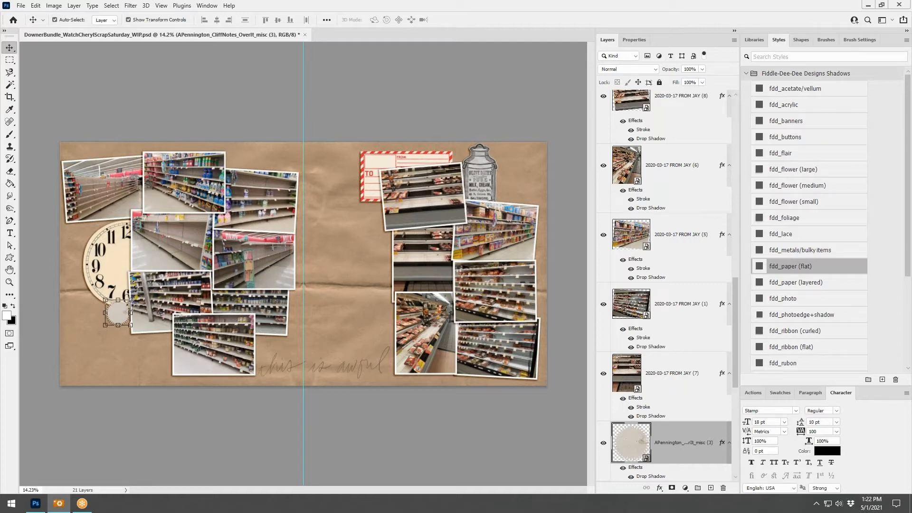
key(ctrl+v)
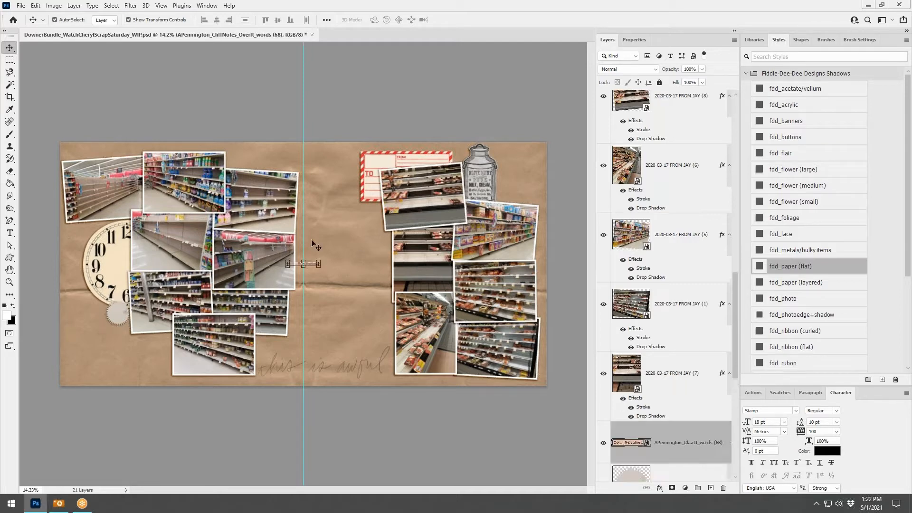
drag(319, 261, 338, 254)
click(454, 20)
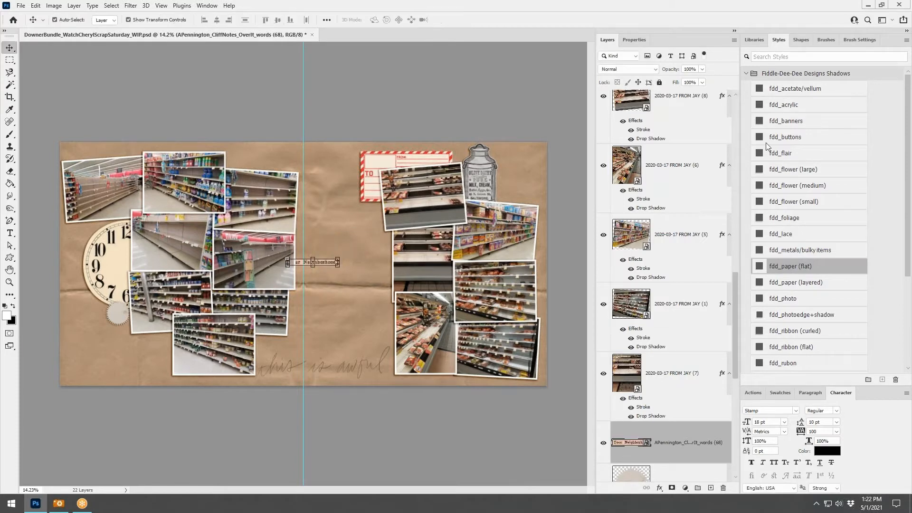
click(804, 267)
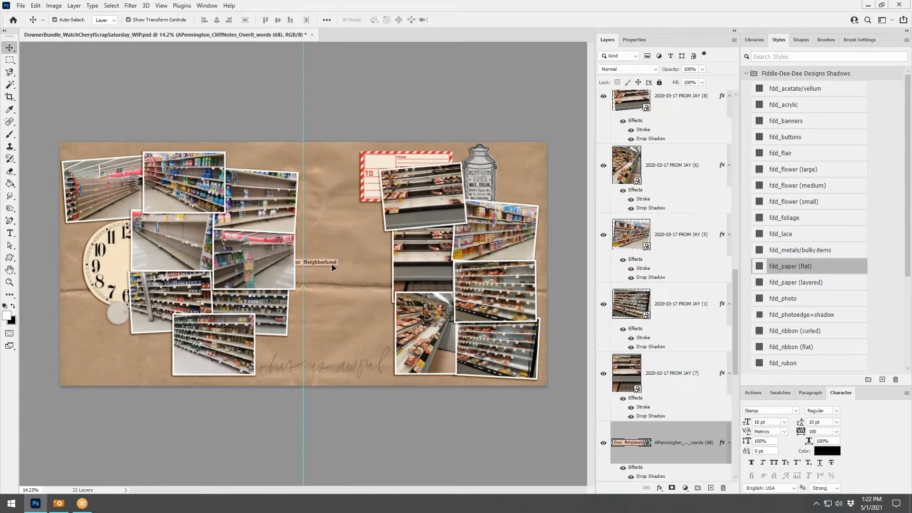
drag(331, 267, 494, 182)
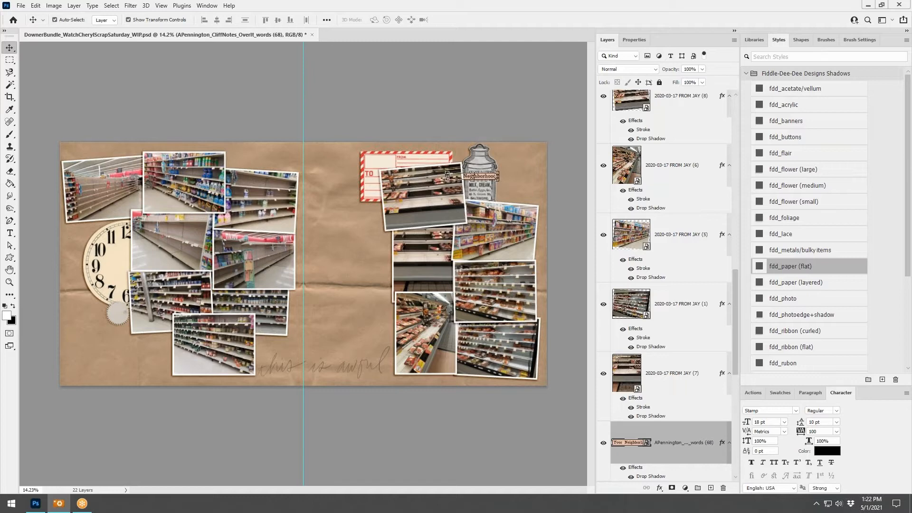
Step: Place APennington_CliffNotes_OverIt_words (59), enlarge it, position it where the clock face meets the scalloped circle, and apply the fdd_paper (flat) shadow style
drag(911, 257, 415, 257)
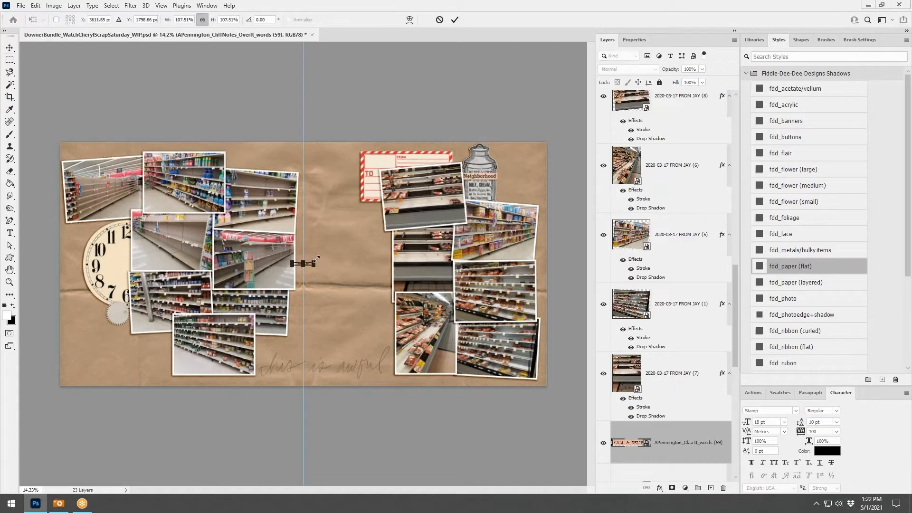
click(455, 20)
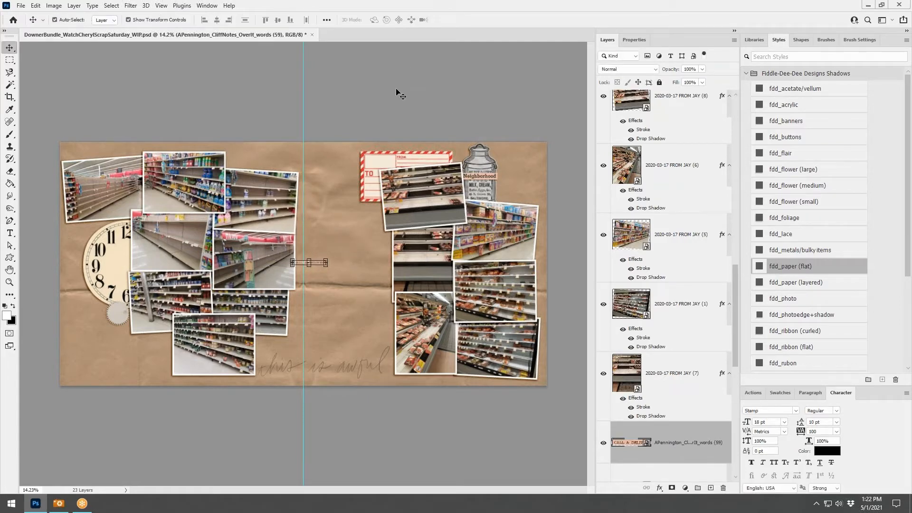
drag(314, 260, 104, 306)
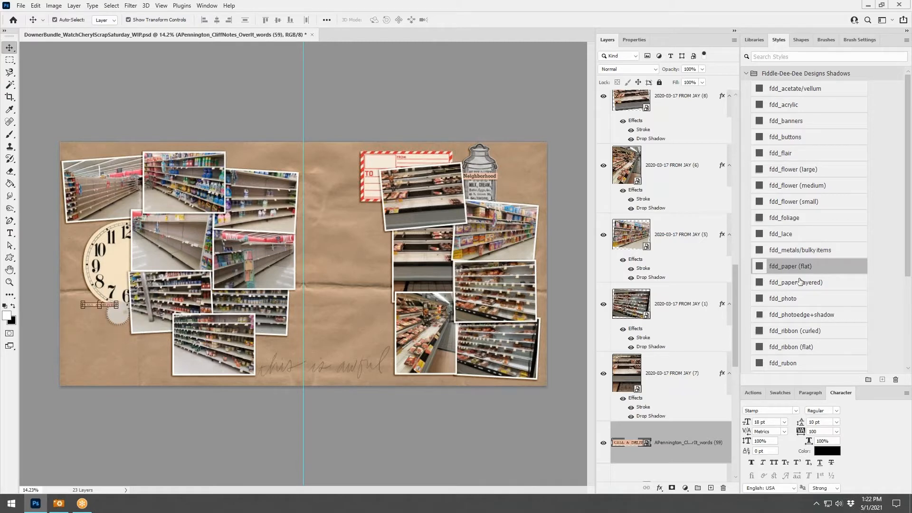
click(788, 269)
scroll(204, 249, up, 5)
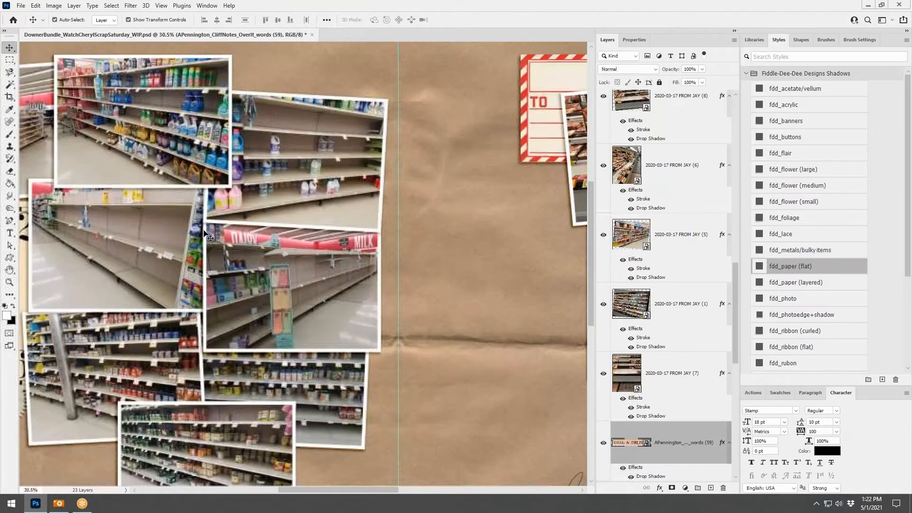
drag(325, 490, 269, 489)
scroll(379, 381, down, 3)
scroll(382, 387, down, 3)
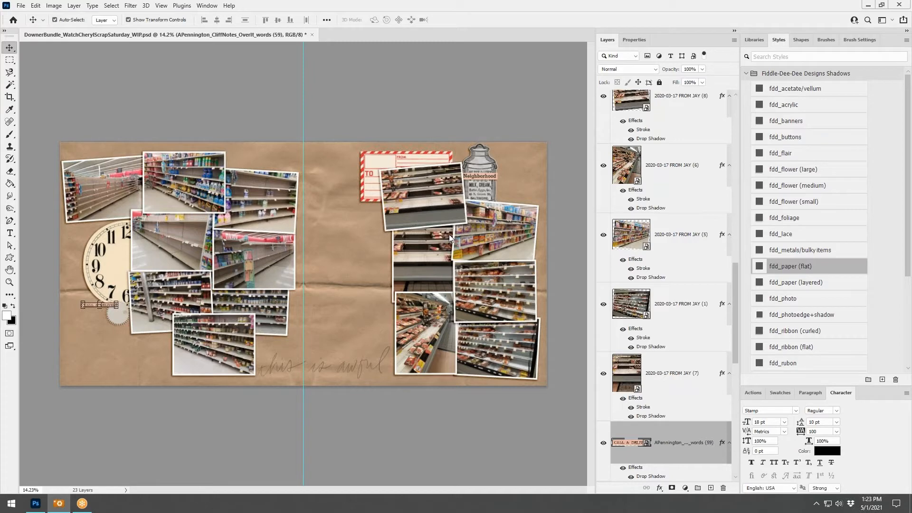
Step: Place the "Fancy Groceries" word strip (27) above the "this is awful" scribble, partly behind the lowest left-page photo, with the fdd_paper (flat) shadow style
key(ctrl+v)
drag(305, 278, 277, 352)
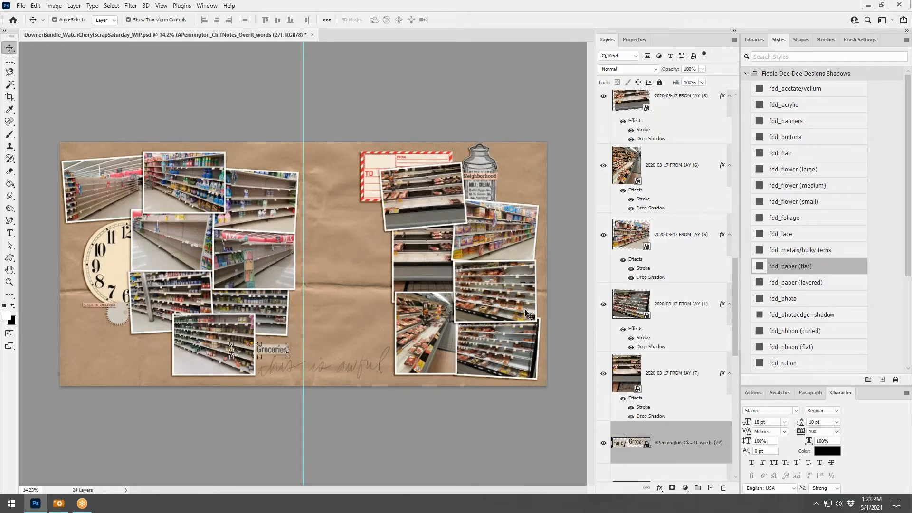
click(810, 270)
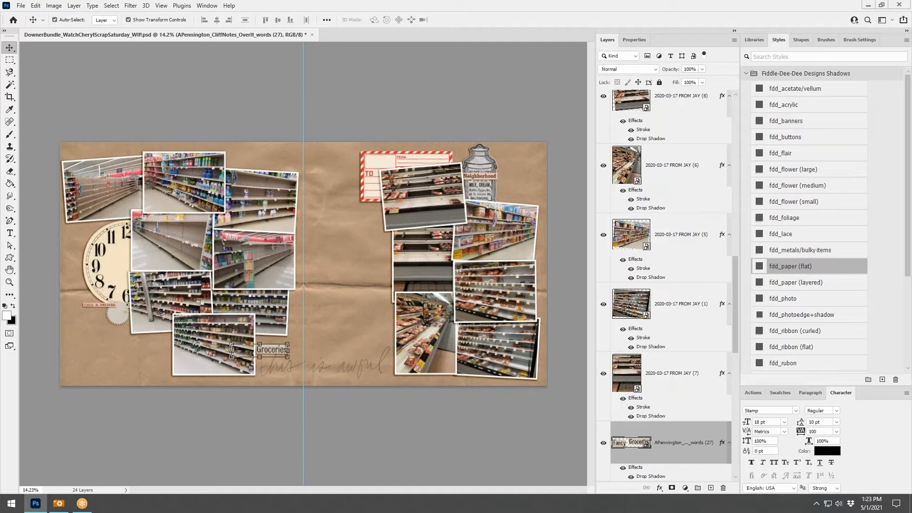
Step: Place the "Bad Conditions" word strip (10), enlarge it to about 155%, and position it across the red-striped address label on the right page
key(alt+Tab)
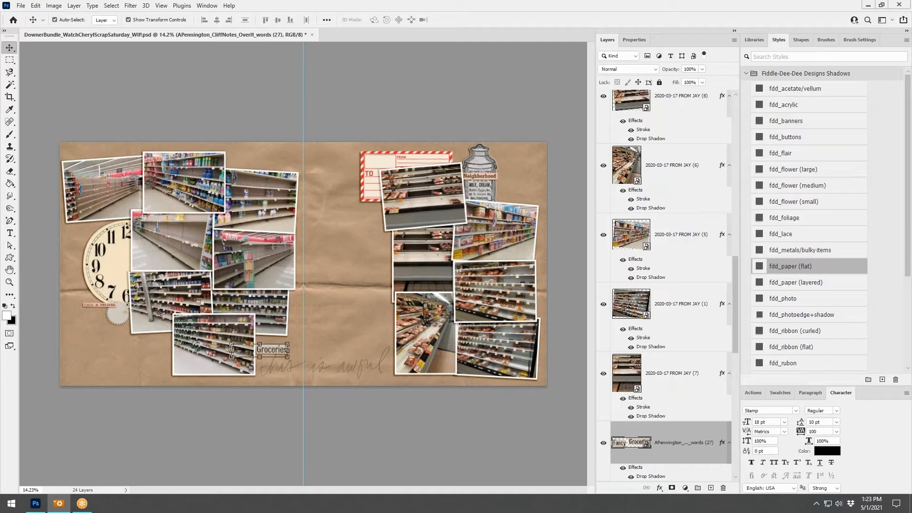
drag(311, 178, 314, 197)
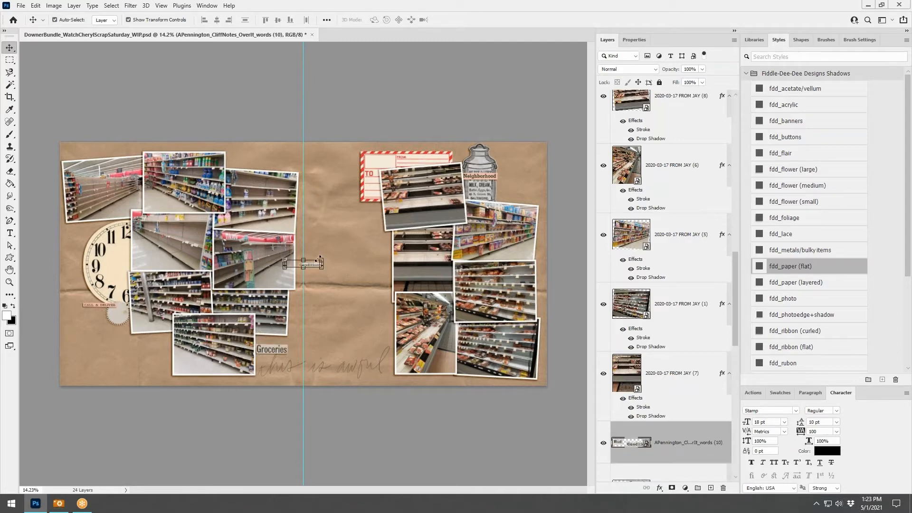
drag(319, 259, 342, 257)
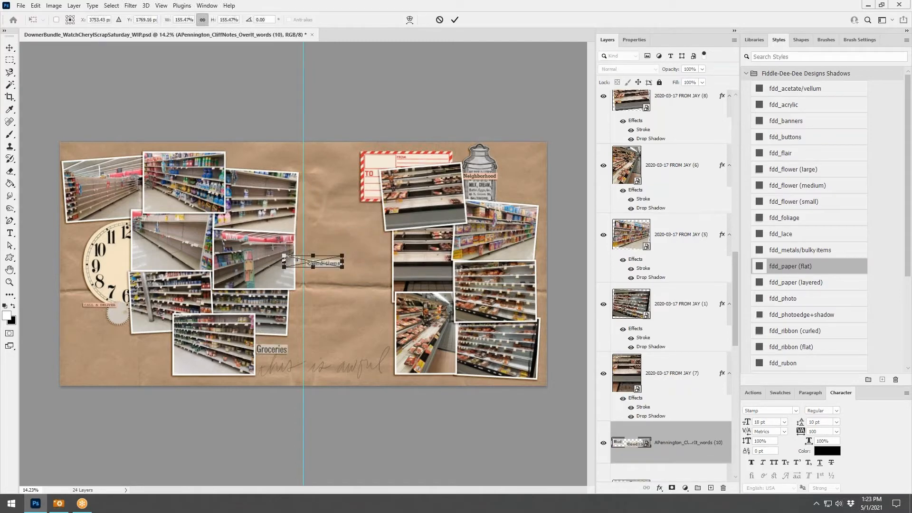
click(458, 23)
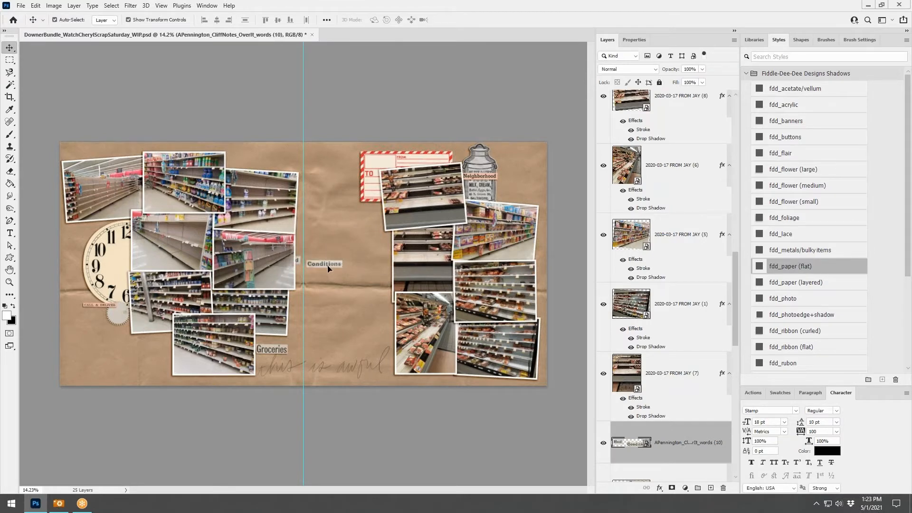
drag(327, 269, 409, 165)
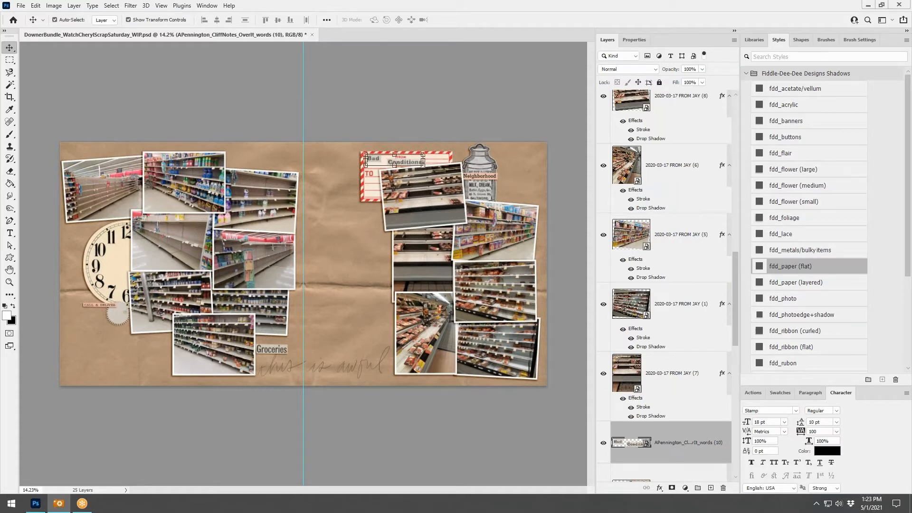
Step: Place the "Be Early" word strip (9) above all layers, enlarge it, apply the fdd_paper (flat) shadow style, and lay it across the lower clock face
key(ctrl+v)
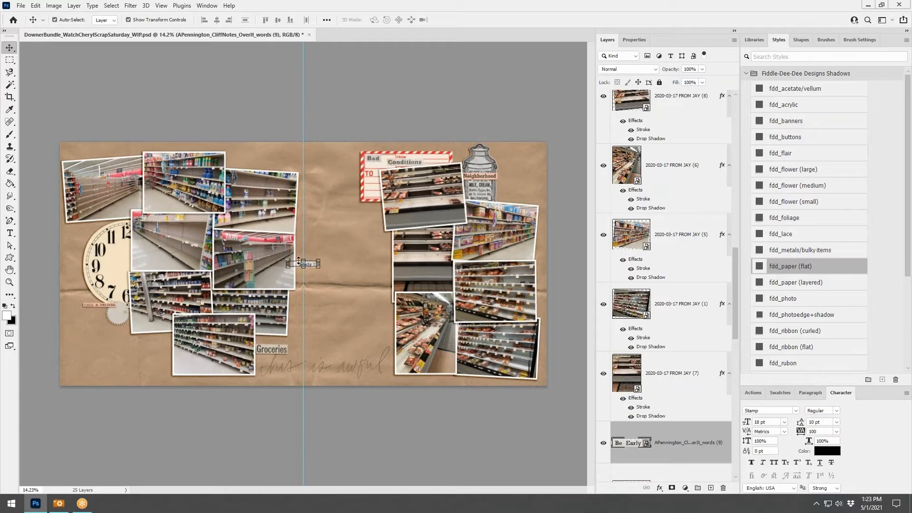
key(ctrl+shift+bracketright)
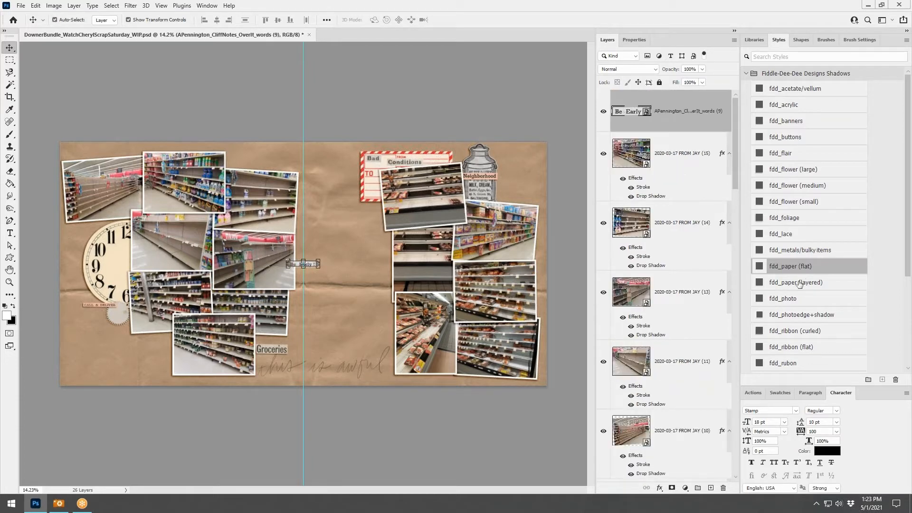
click(799, 267)
drag(318, 261, 120, 294)
click(455, 20)
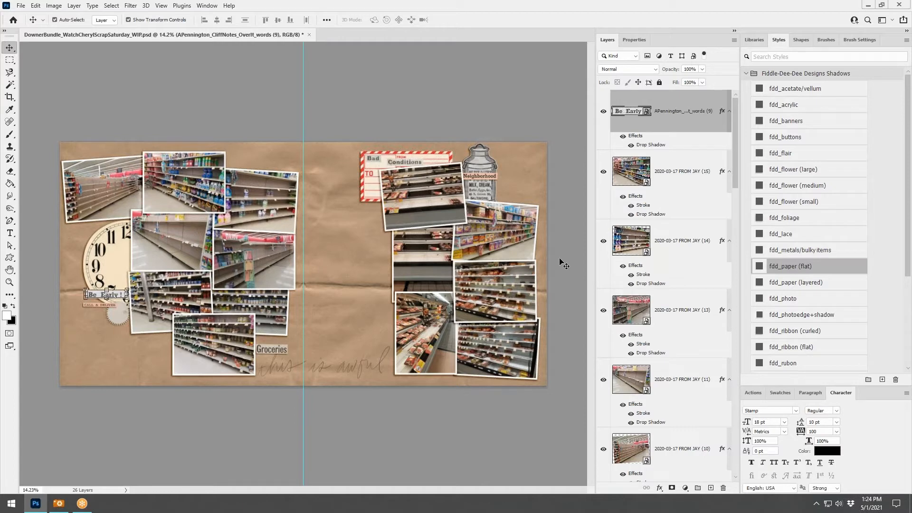
Step: Place the "OPEN TO THE PUBLIC" word strip (3), enlarge it, lay it across the middle right-page photos, and apply the fdd_paper (flat) shadow style
click(59, 503)
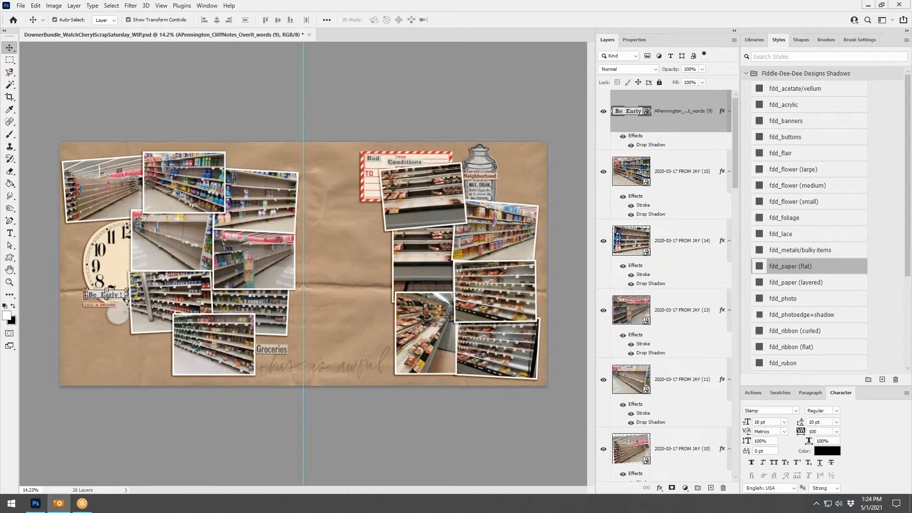
drag(375, 191, 309, 189)
drag(323, 263, 442, 279)
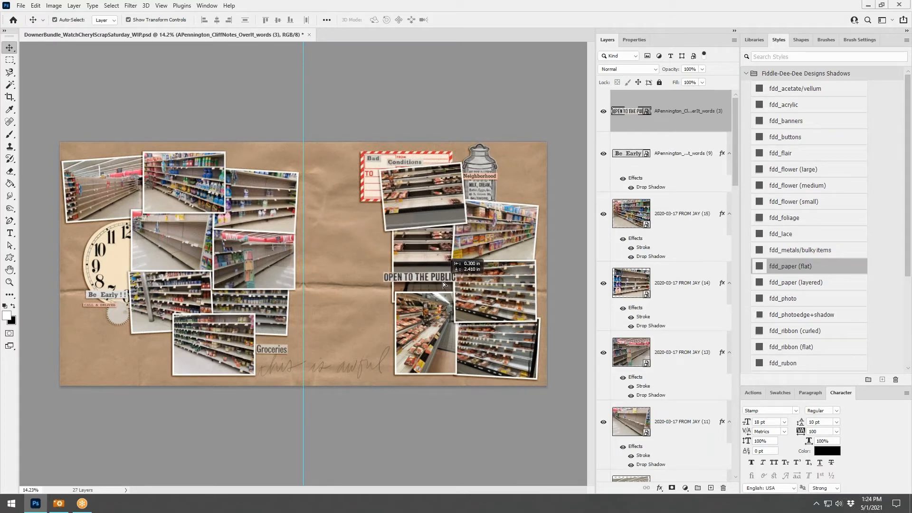
click(812, 266)
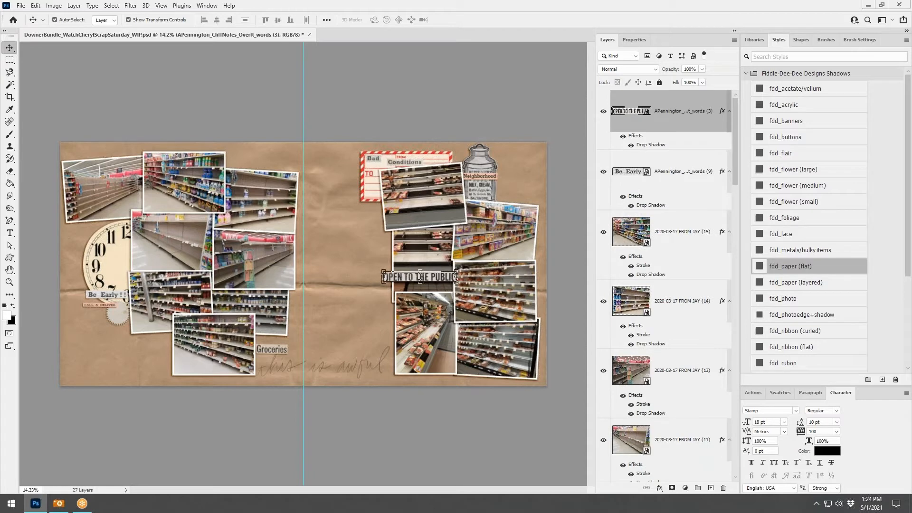
Step: Place the "Date" strip (62), enlarge it to about 160%, apply the fdd_paper (flat) shadow style, and position it just below the clock face
drag(544, 217, 346, 206)
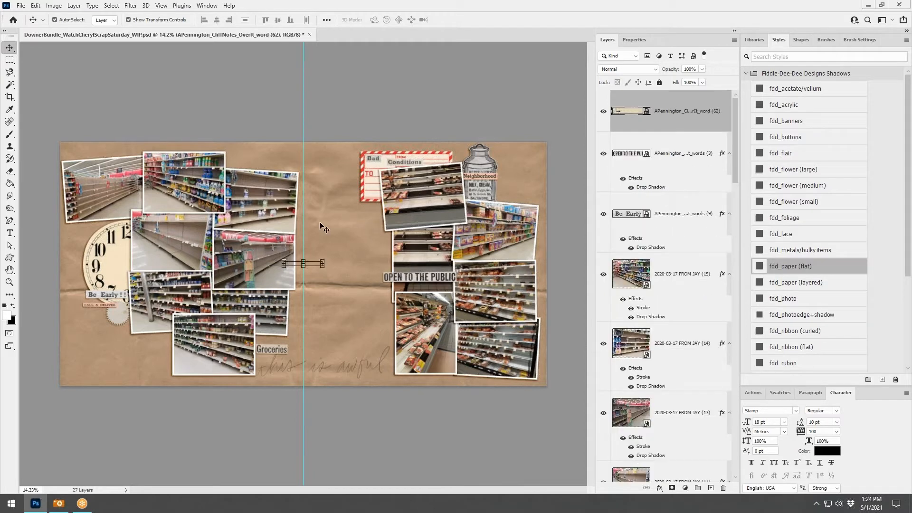
drag(323, 260, 346, 258)
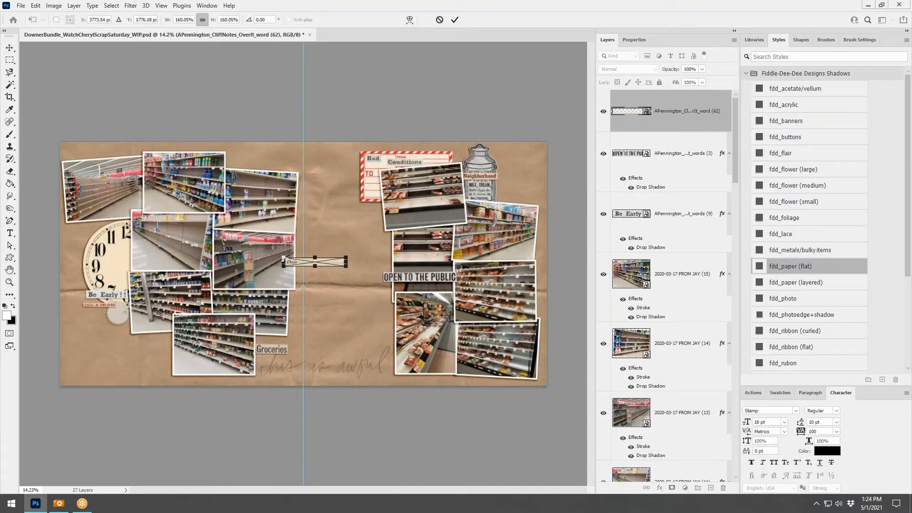
key(Return)
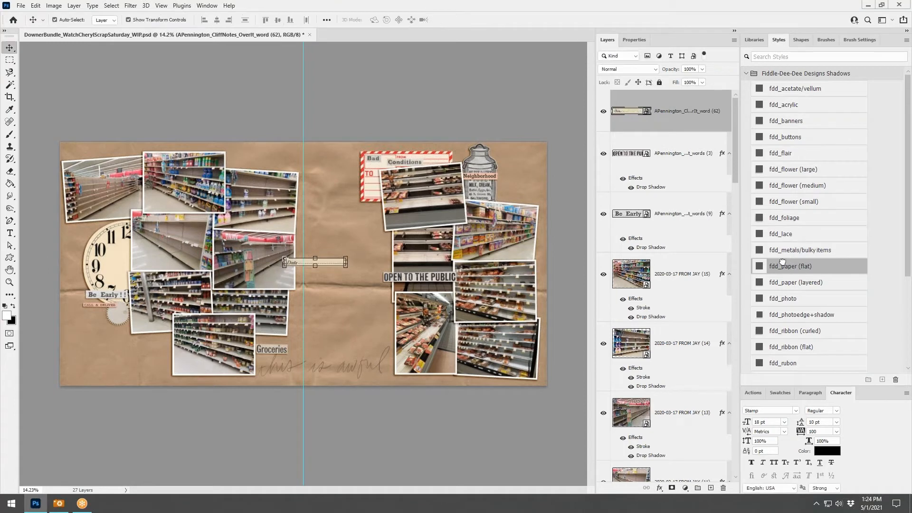
click(786, 264)
drag(326, 263, 112, 312)
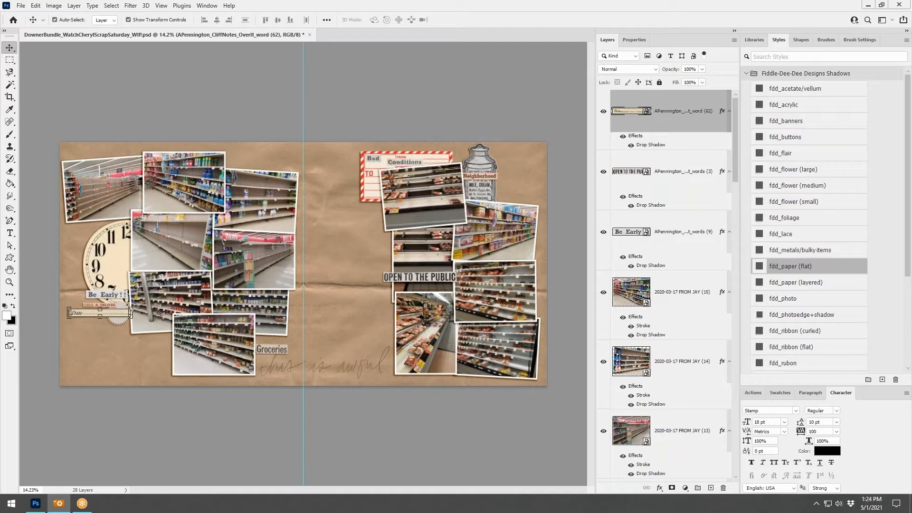
key(ctrl+v)
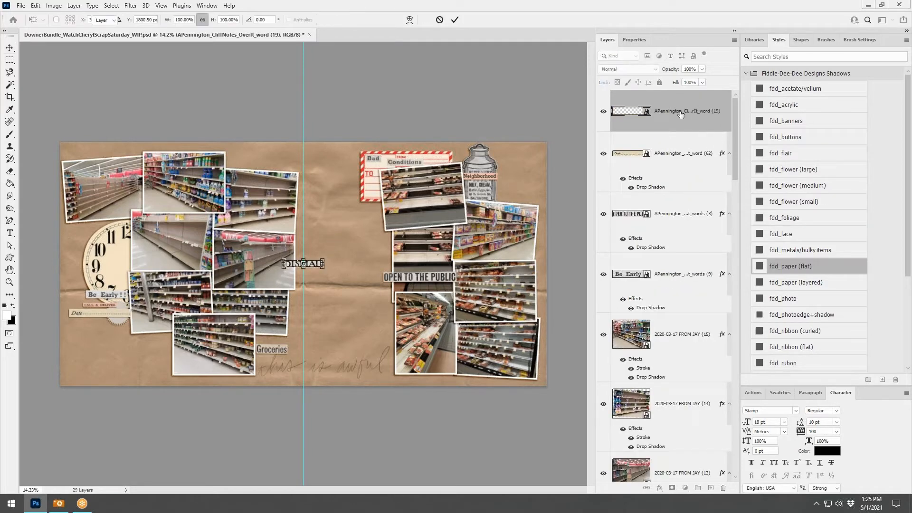
right_click(702, 116)
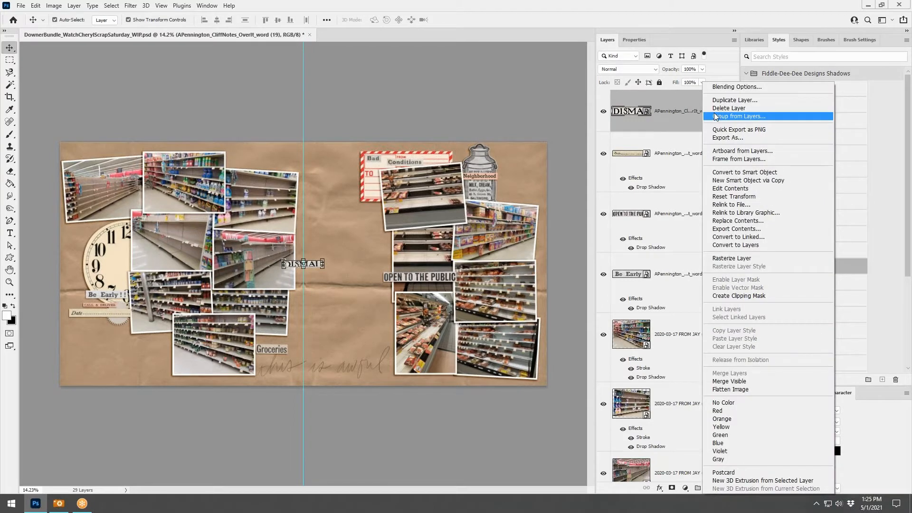
click(717, 109)
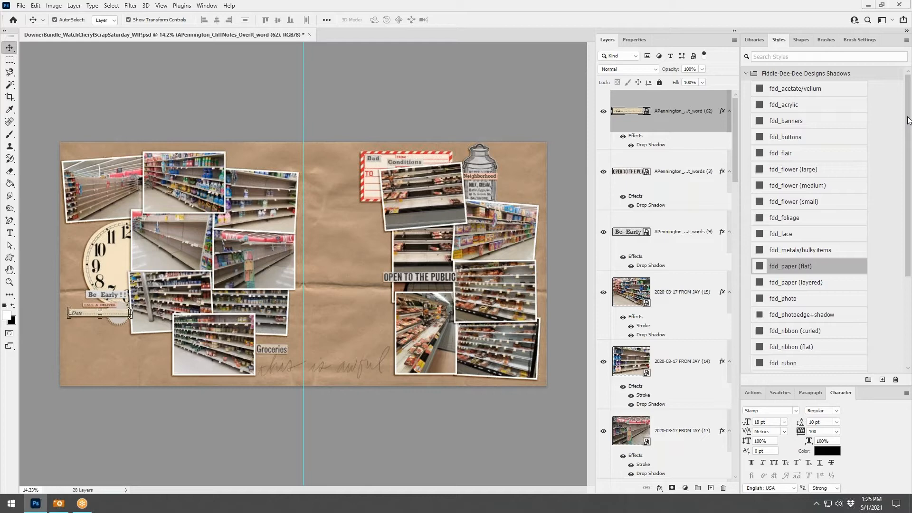
Step: Place the arrow border APennington_Boredom_Border (1) beneath the lowest left-page photo and move its layer directly above the brown papers
click(911, 121)
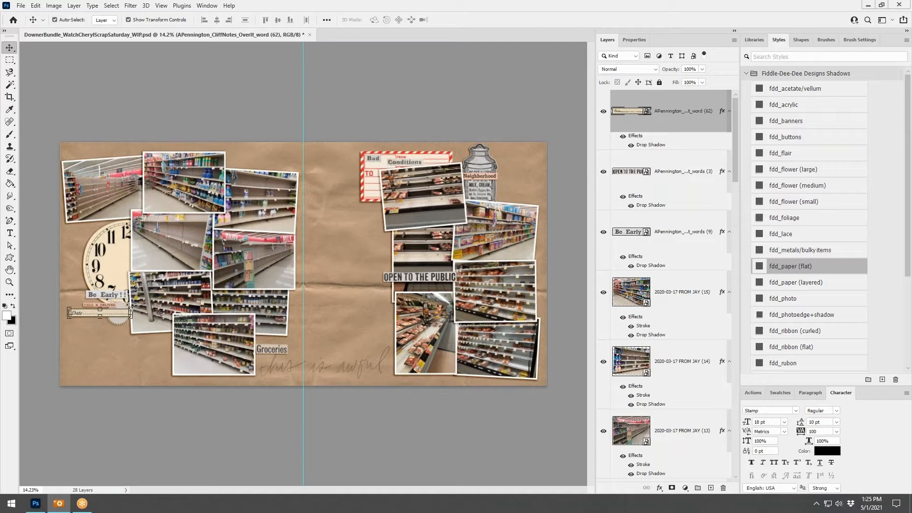
drag(911, 142, 329, 231)
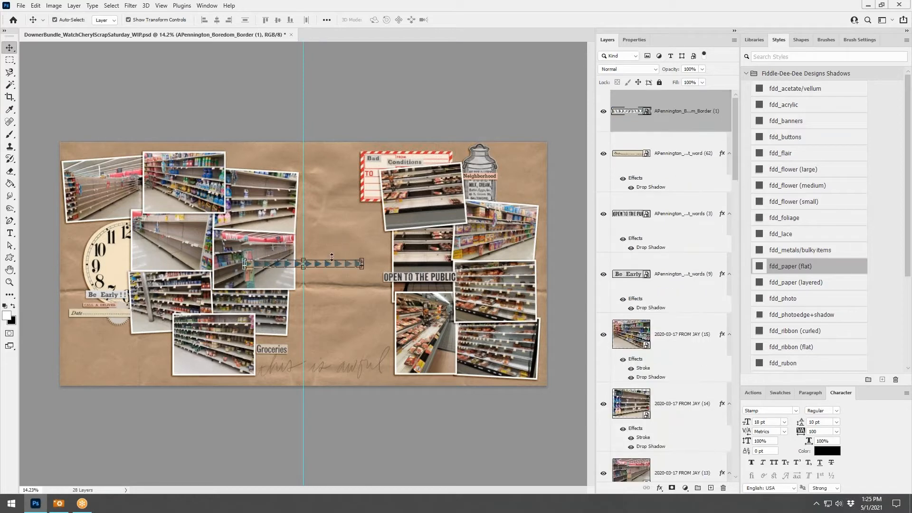
drag(343, 268, 273, 380)
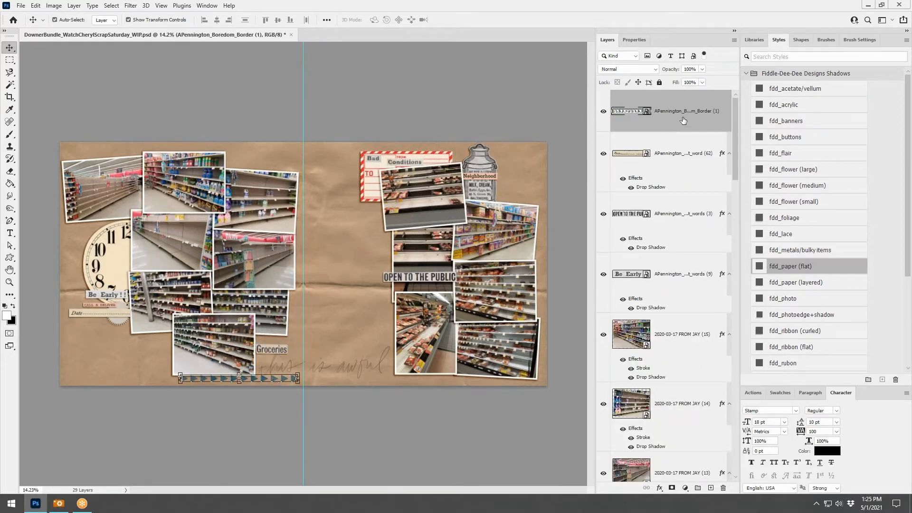
key(ctrl+shift+bracketleft)
drag(671, 454, 681, 358)
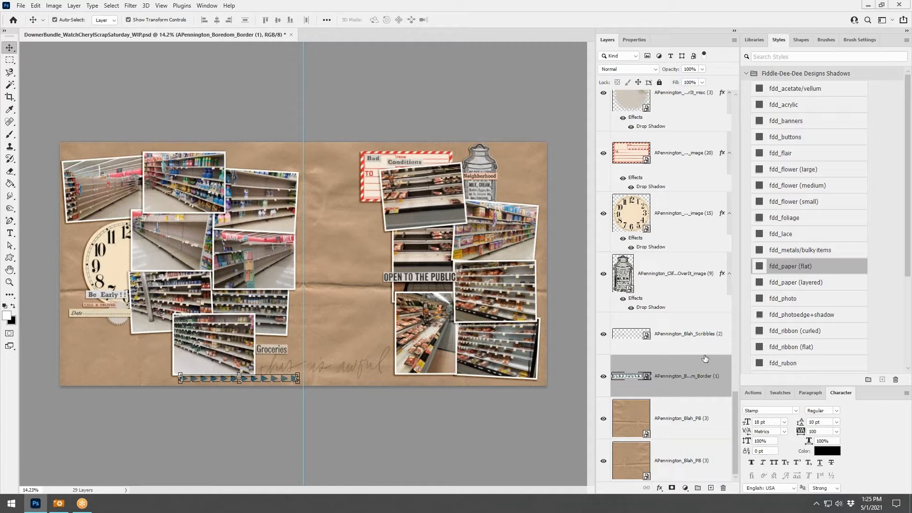
Step: Place the "UGH" word sticker (APennington_Boredom_Word Stick 3) and move it onto the empty brown paper between the two photo groups
key(alt+Tab)
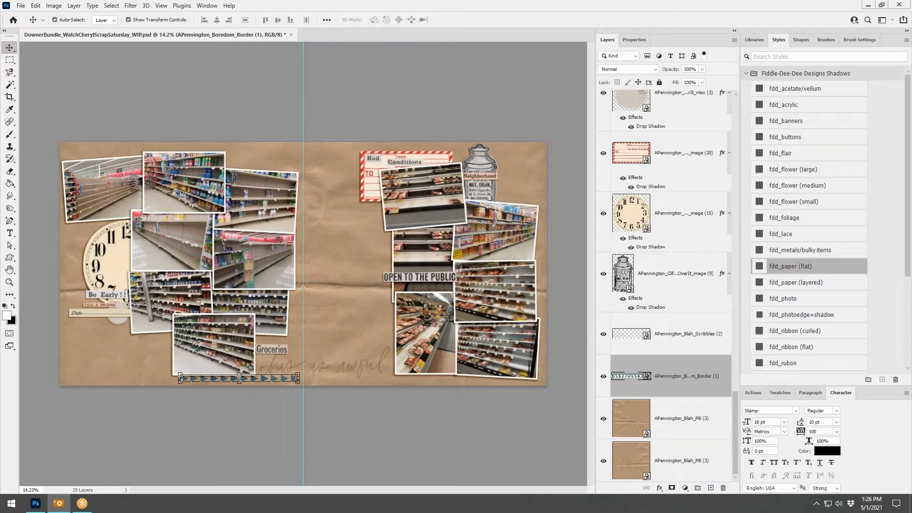
drag(478, 241, 478, 242)
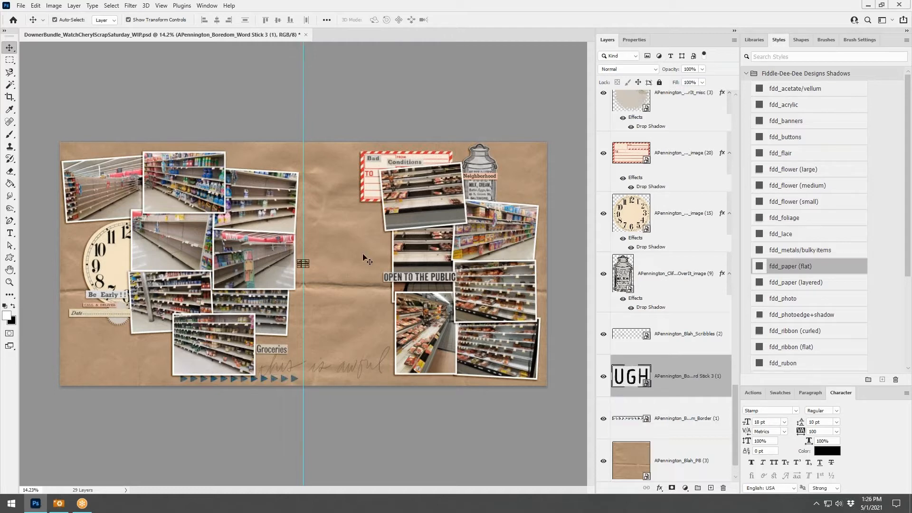
scroll(304, 263, up, 5)
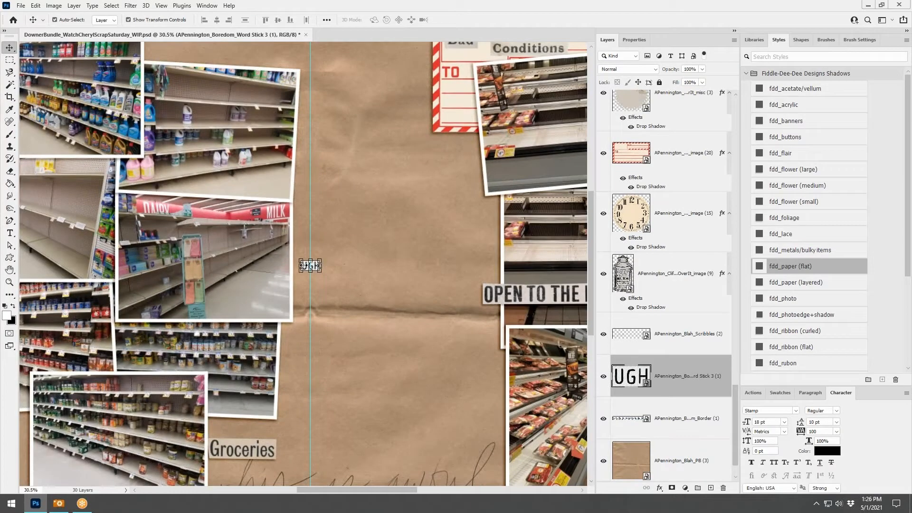
scroll(306, 257, up, 1)
scroll(306, 256, up, 3)
drag(313, 267, 488, 196)
scroll(498, 233, down, 3)
scroll(498, 234, down, 3)
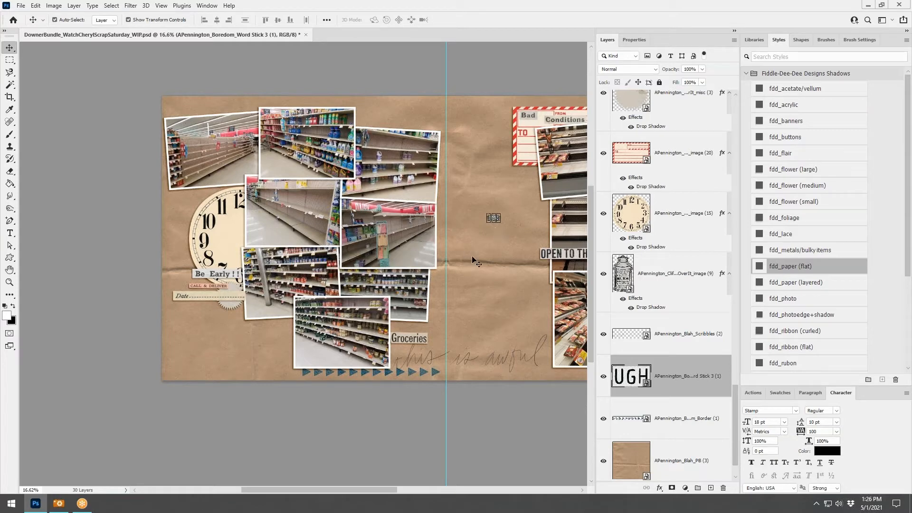
Step: Enlarge the "UGH" sticker to about 343%, apply the fdd_paper (flat) shadow style, and position it at the clock face's upper-left edge
key(ctrl+t)
drag(514, 209, 525, 200)
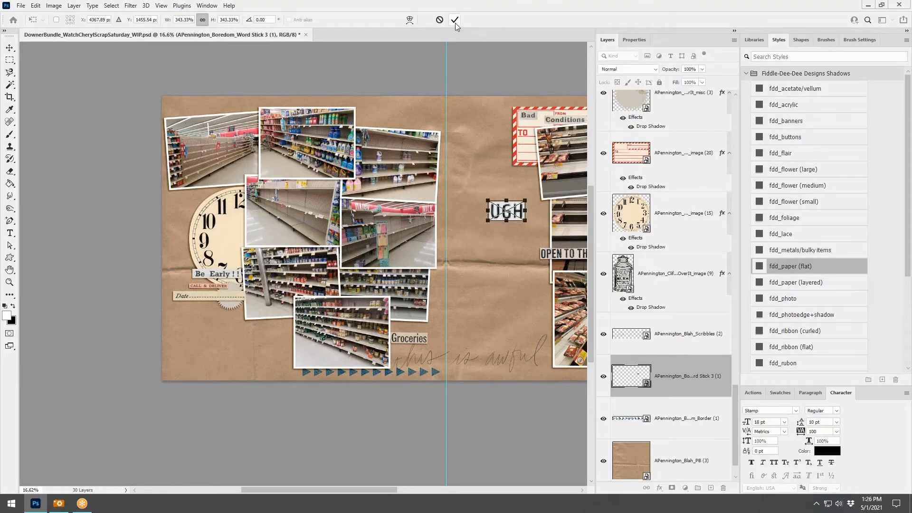
click(454, 19)
click(796, 266)
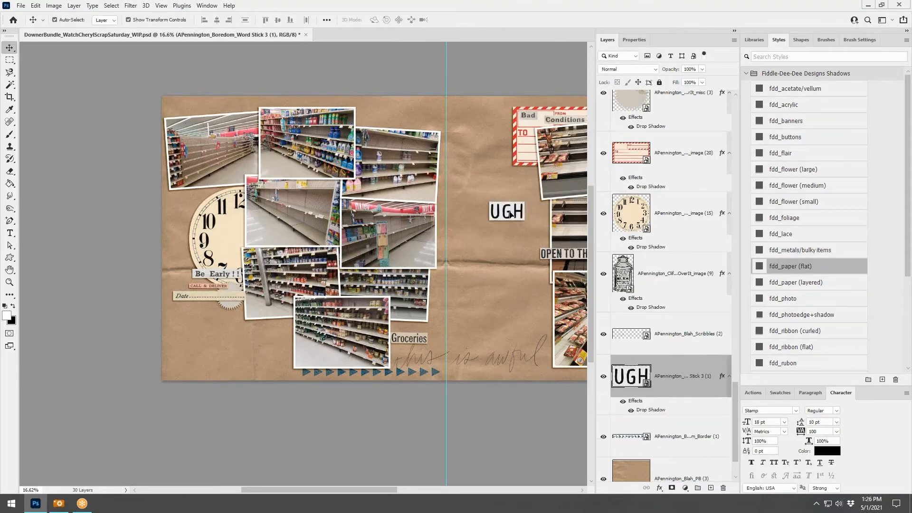
drag(514, 213, 197, 201)
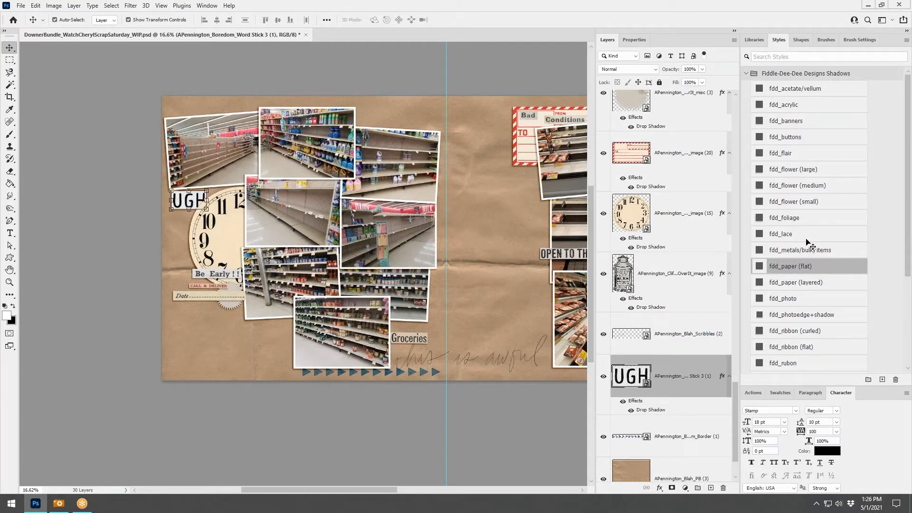
Step: Place APennington_Boredom_String below the clock and partly behind the left-page photos, and apply the fdd_string/twine shadow style
key(alt+Tab)
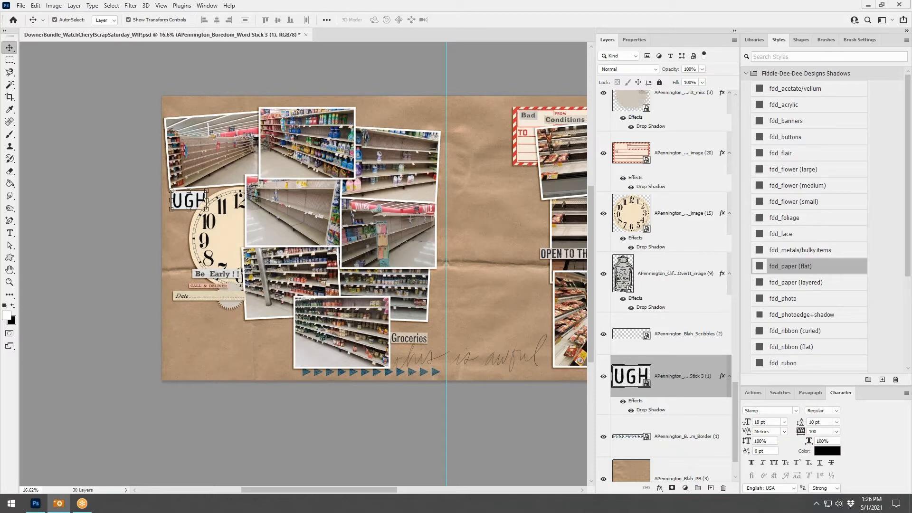
drag(561, 265, 424, 267)
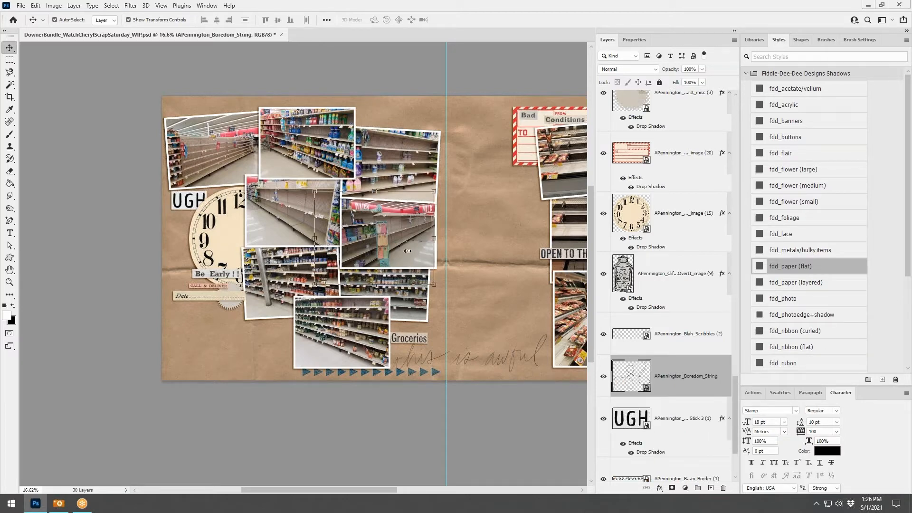
drag(403, 236, 267, 299)
scroll(808, 308, down, 2)
scroll(807, 333, down, 2)
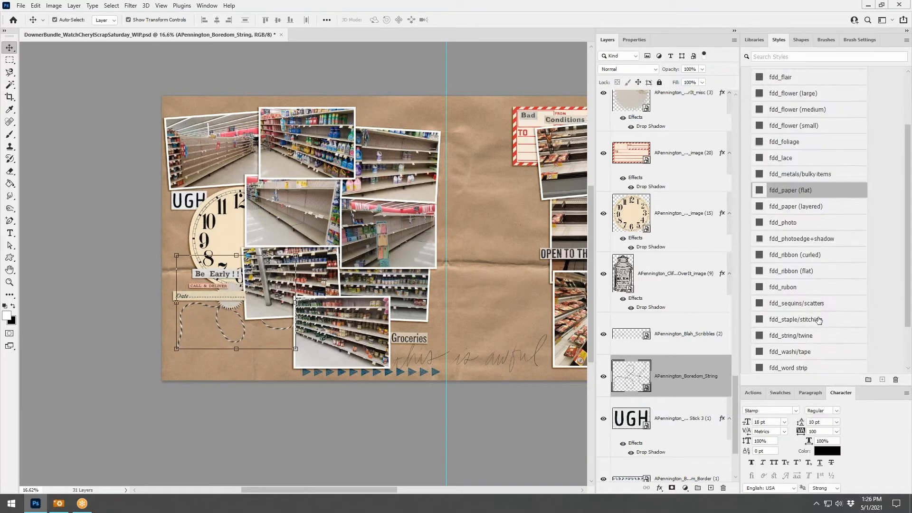
click(803, 335)
scroll(429, 288, down, 4)
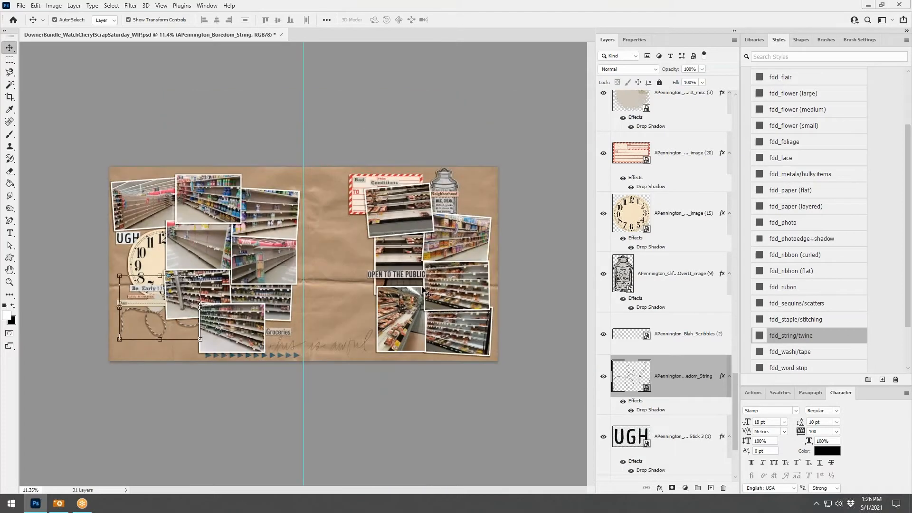
scroll(422, 289, up, 2)
Step: Place the four stars APennington_Boredom_Star (1) to (4) on the layout and bring their layers to the top of the stack
key(alt+Tab)
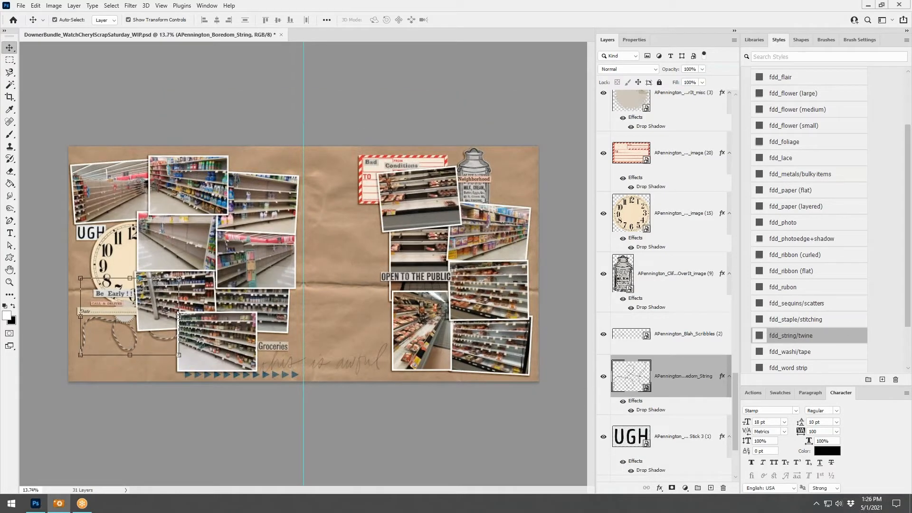
drag(332, 197, 332, 197)
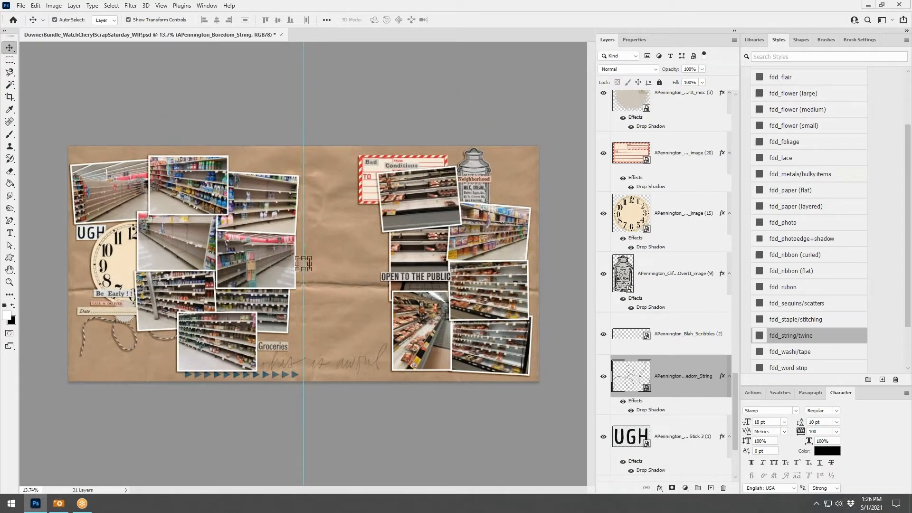
shift+click(680, 264)
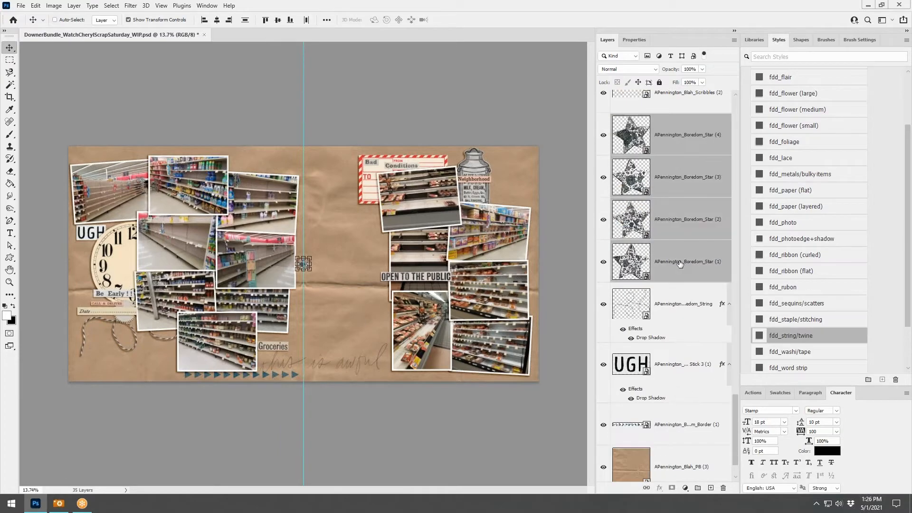
key(ctrl+shift+bracketright)
scroll(309, 253, up, 3)
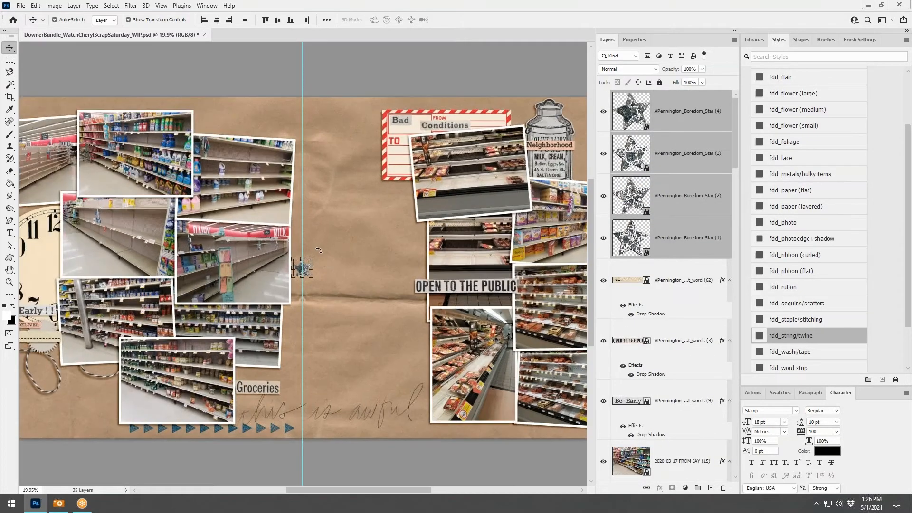
Step: Apply the fdd_paper (layered) shadow style to all four star layers and deselect them
scroll(319, 251, up, 2)
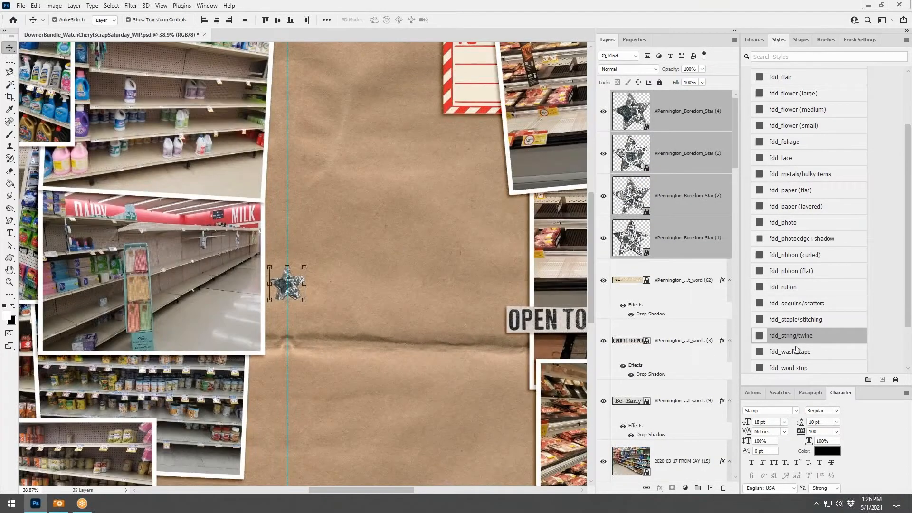
click(801, 209)
scroll(444, 255, down, 5)
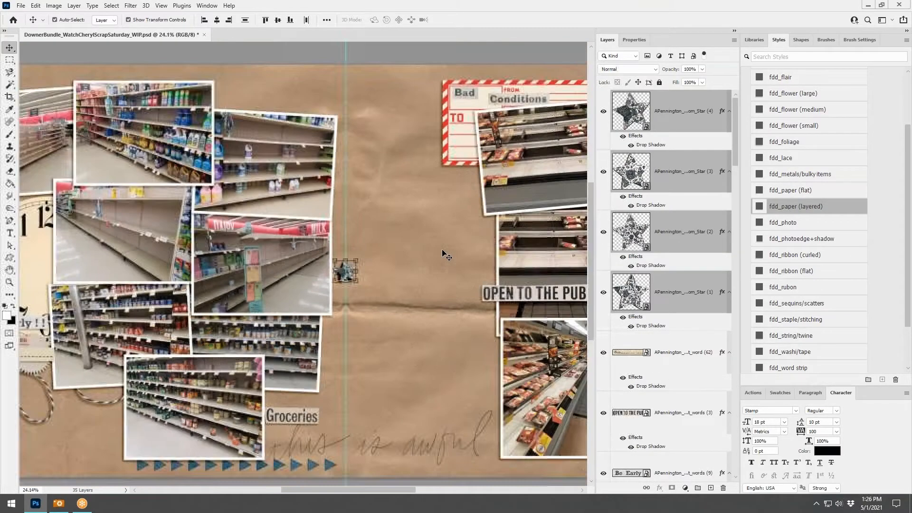
click(570, 199)
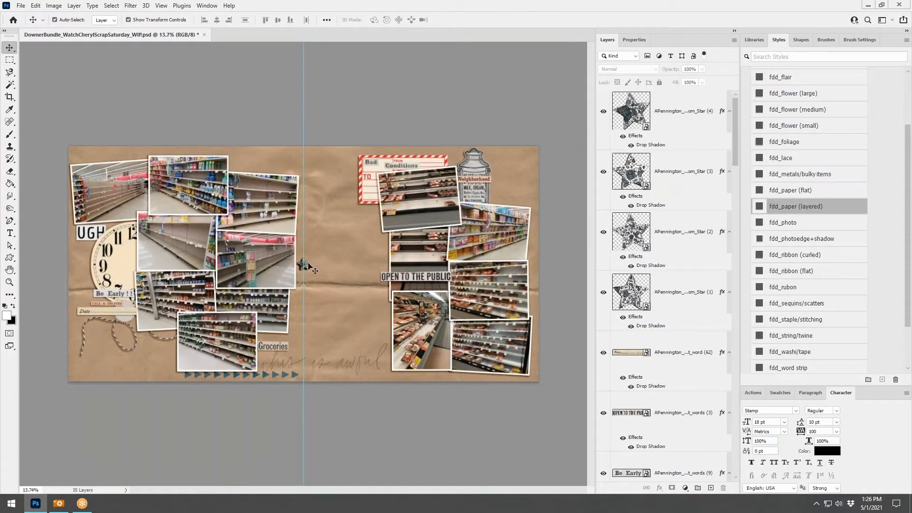
Step: Move APennington_Boredom_Star (4) to the milk jar's lower-right edge and place Star (3) just below it, rotated about 20°
drag(306, 267, 493, 194)
scroll(304, 270, up, 2)
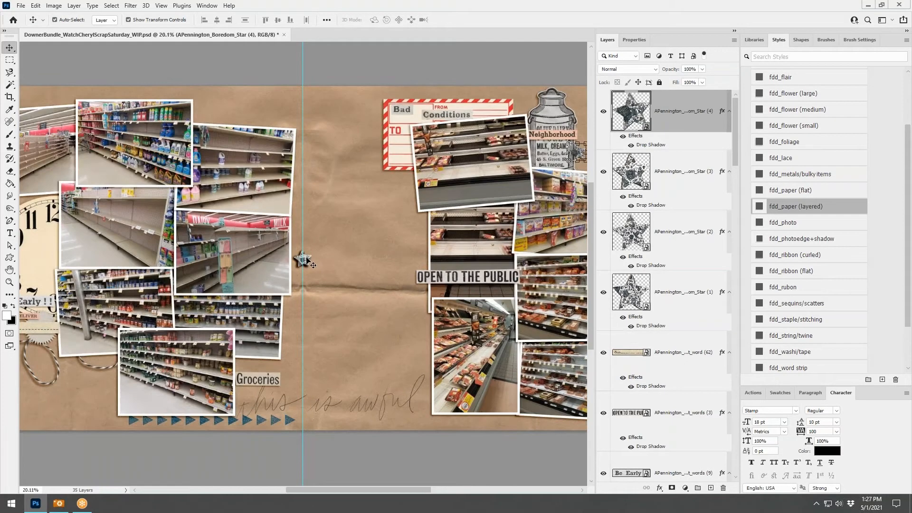
drag(307, 260, 586, 167)
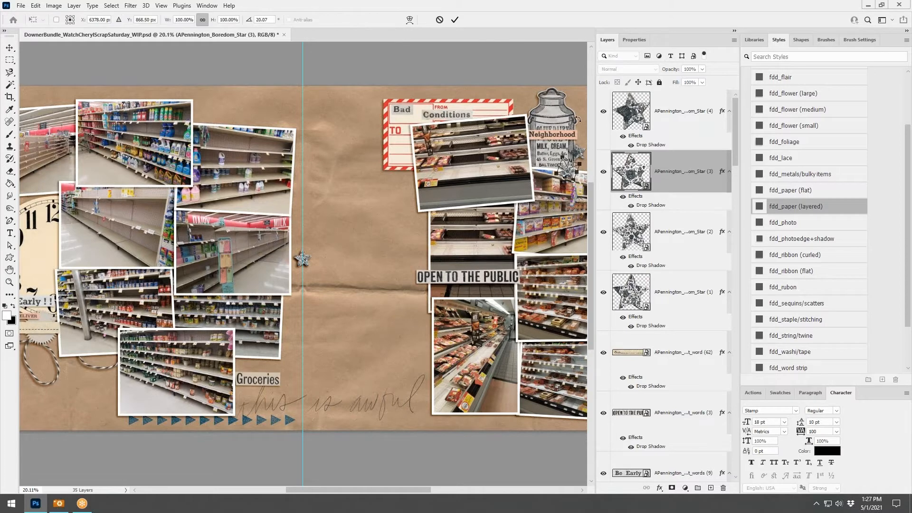
click(456, 21)
scroll(542, 177, down, 5)
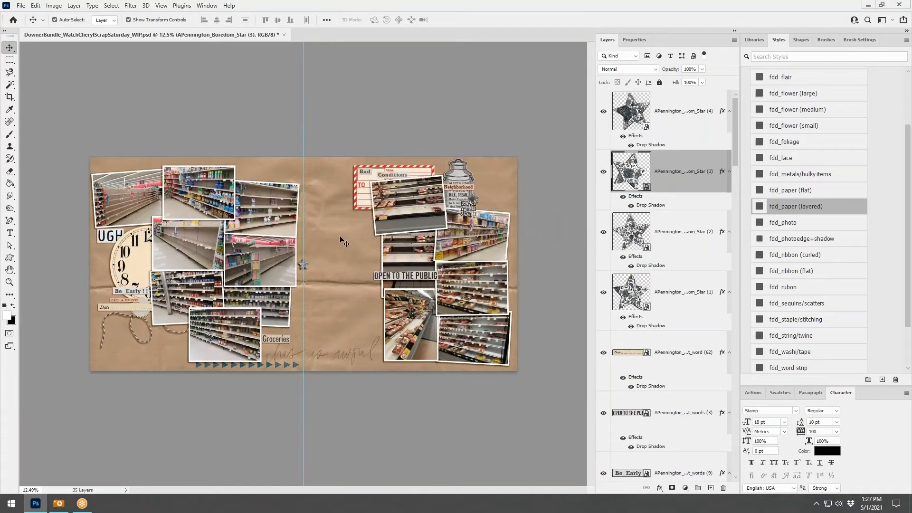
Step: Move APennington_Boredom_Star (2) onto the brown paper right of the milk jar and rotate it about 16.7°
click(549, 249)
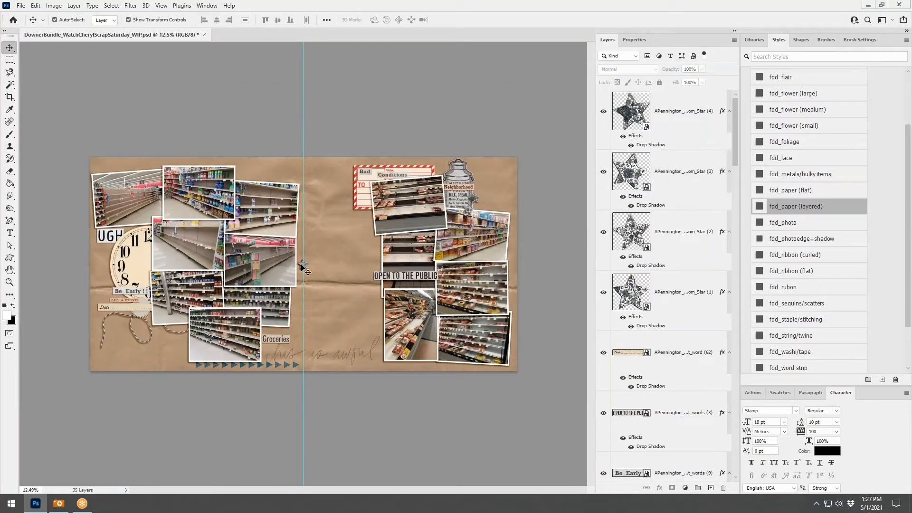
drag(303, 268, 510, 197)
click(455, 19)
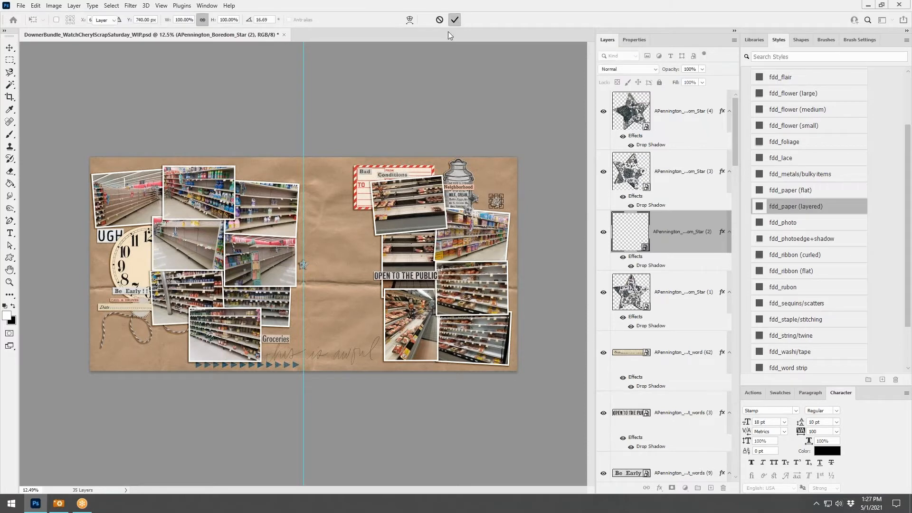
Step: Move APennington_Boredom_Star (1) to the left end of the "Be Early!" word strip on the left page
scroll(304, 265, up, 5)
drag(309, 267, 79, 388)
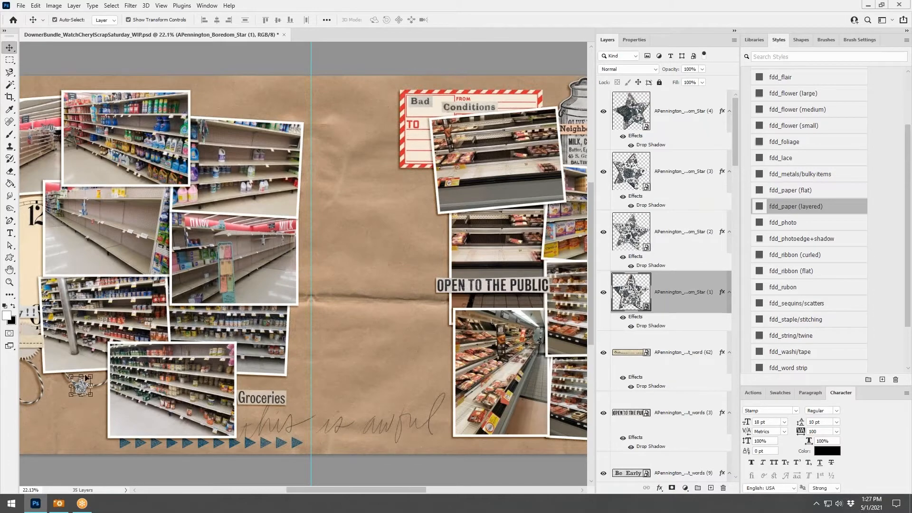
key(ctrl+0)
click(181, 351)
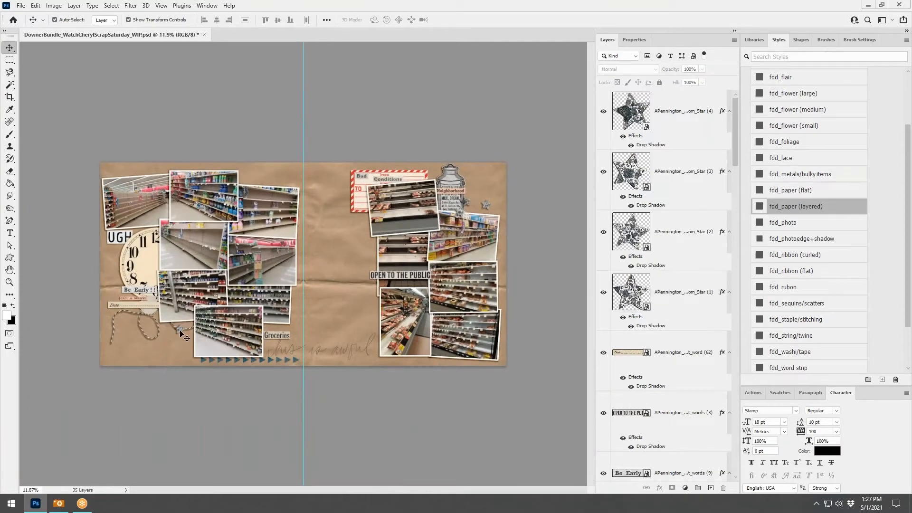
drag(181, 331, 118, 293)
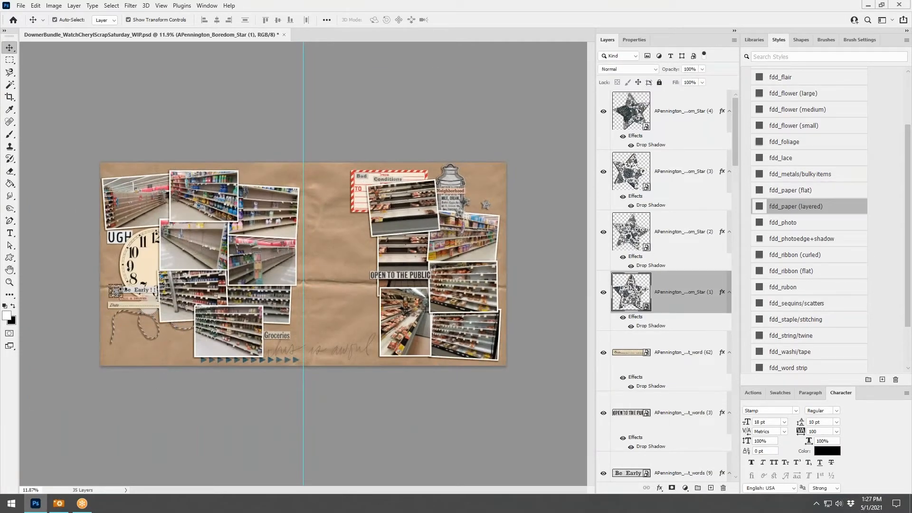
Step: Place APennington_Boredom_Staple (3) directly above the red-striped postal label's layer and move it beside the word "Bad"
key(alt+Tab)
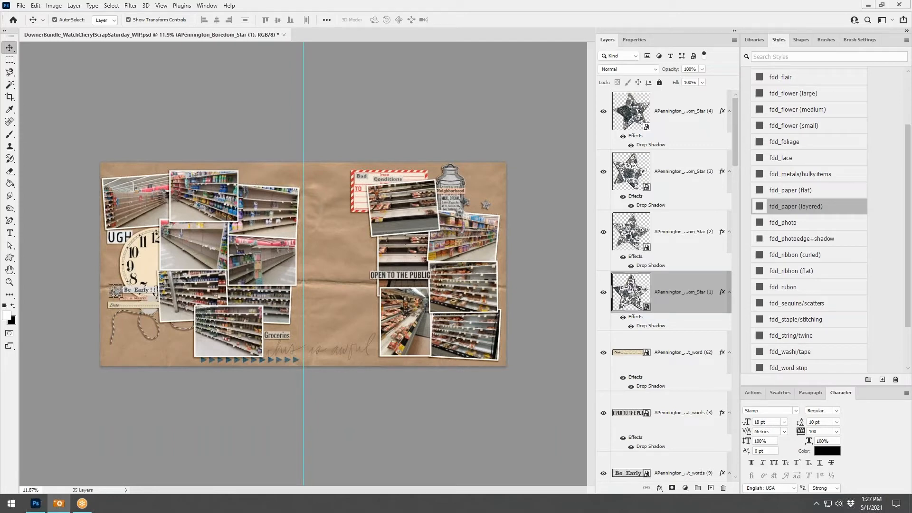
click(365, 189)
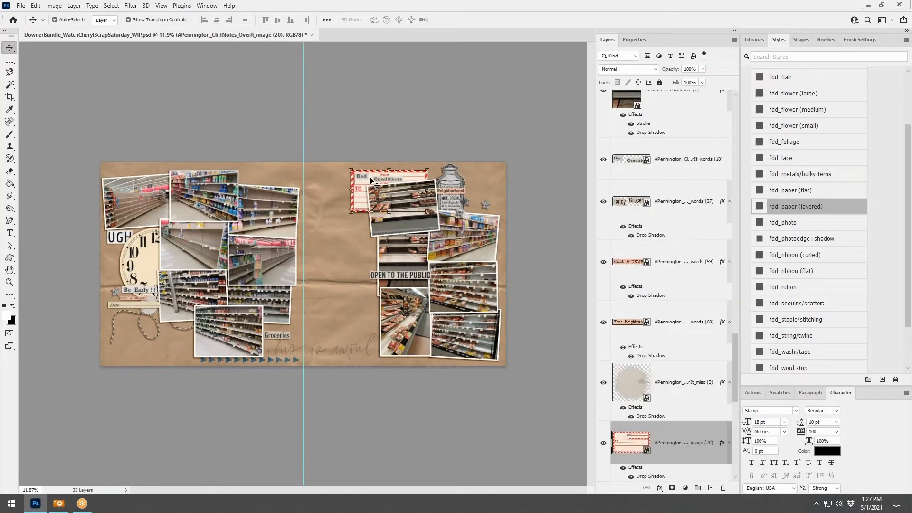
click(301, 265)
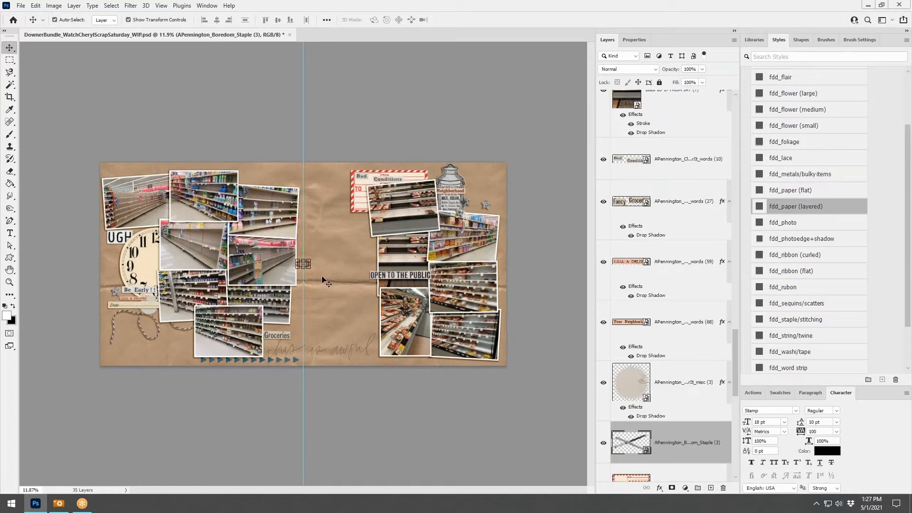
key(ctrl+plus)
scroll(334, 259, up, 2)
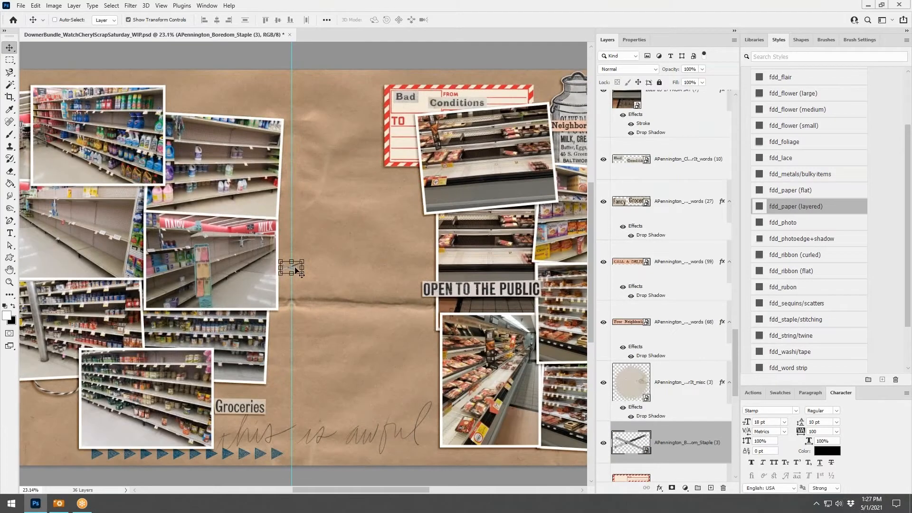
drag(295, 270, 435, 91)
Step: Apply the fdd_paper (flat) shadow style to the "Bad Conditions" word strip and review the layer stack for missing shadows
ctrl+click(470, 106)
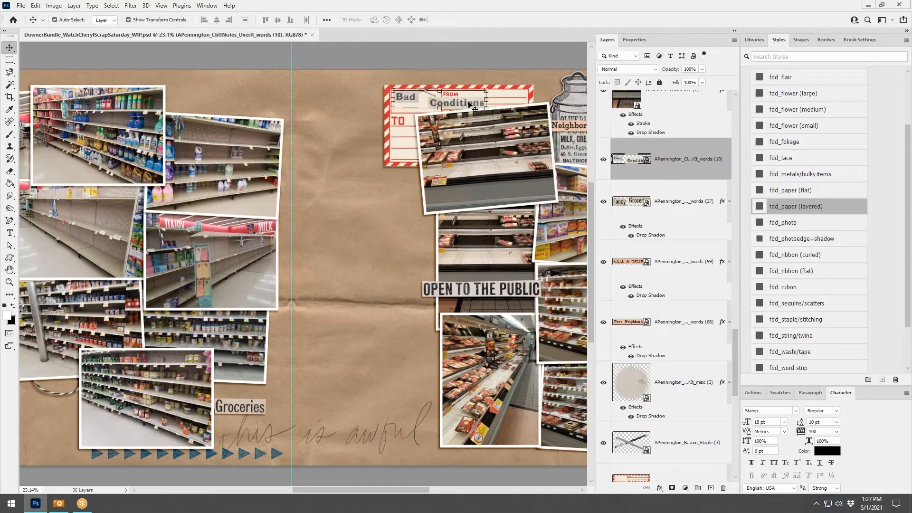
click(800, 192)
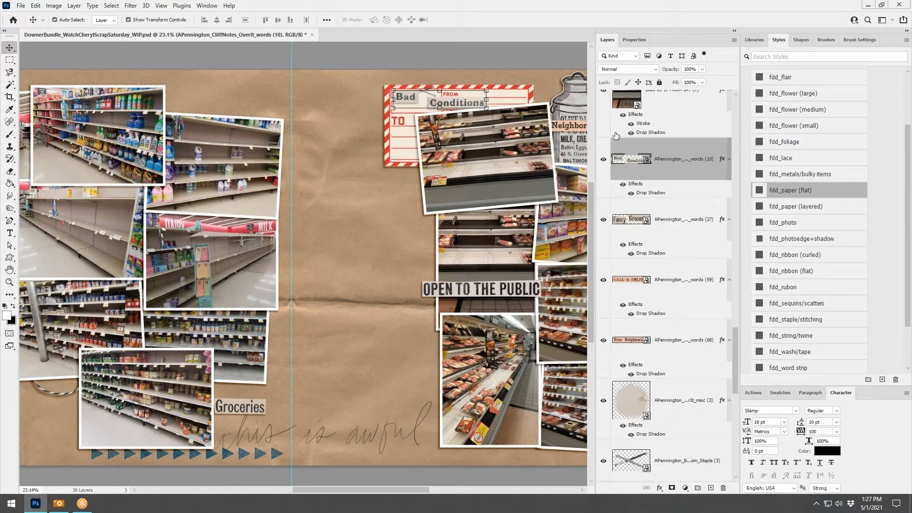
scroll(662, 190, up, 10)
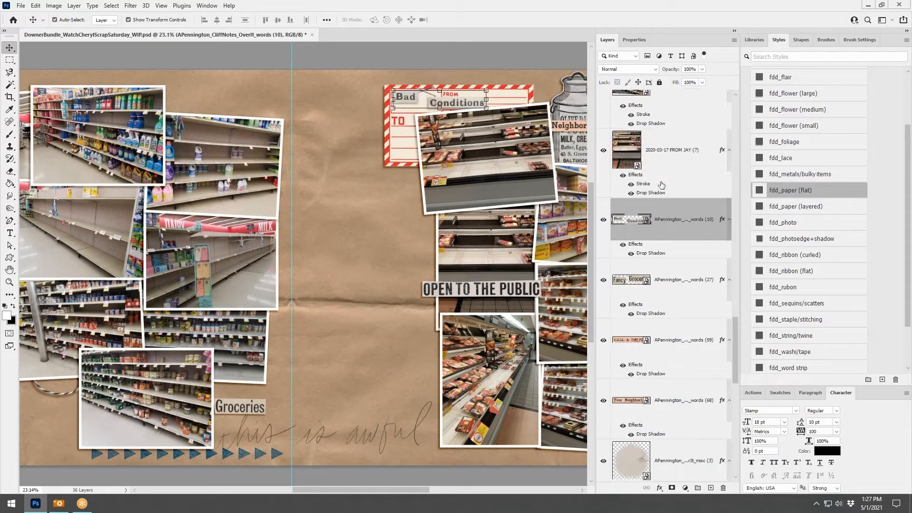
scroll(663, 191, up, 8)
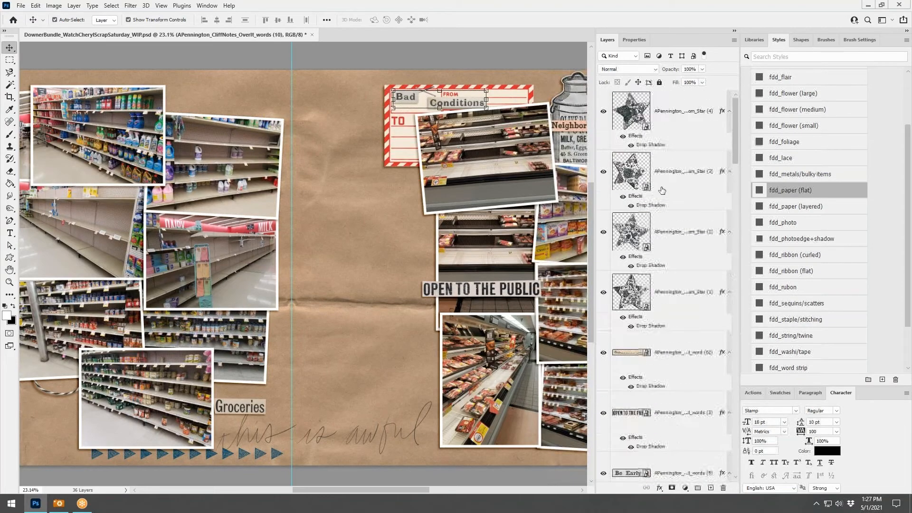
scroll(662, 190, down, 9)
scroll(662, 190, down, 8)
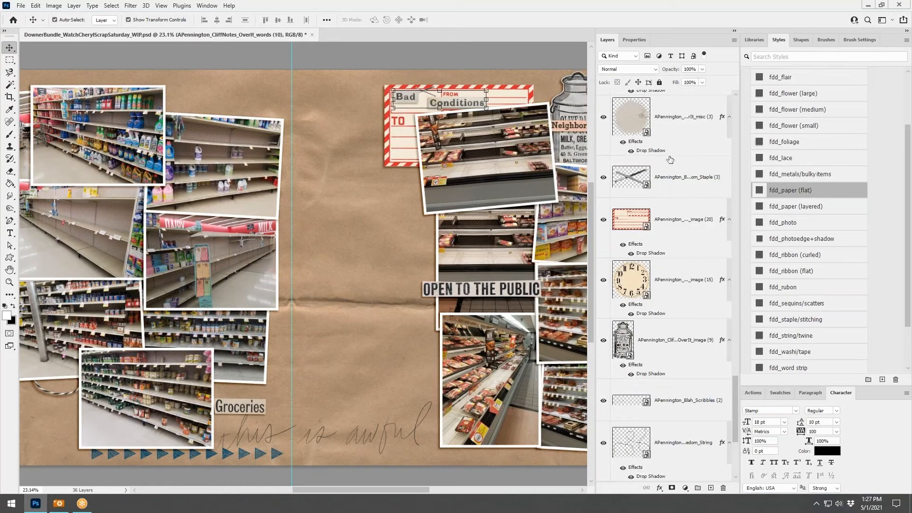
Step: Move the crossed staple to the postal label's upper edge above "Bad" and apply the fdd_staple/stitching shadow style
click(674, 179)
scroll(441, 107, up, 1)
scroll(441, 106, up, 1)
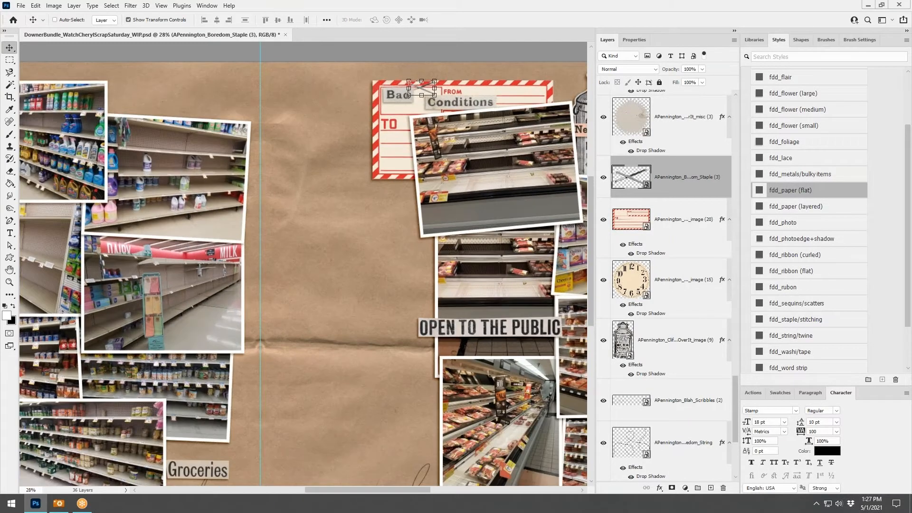
drag(424, 89, 400, 81)
scroll(786, 254, down, 1)
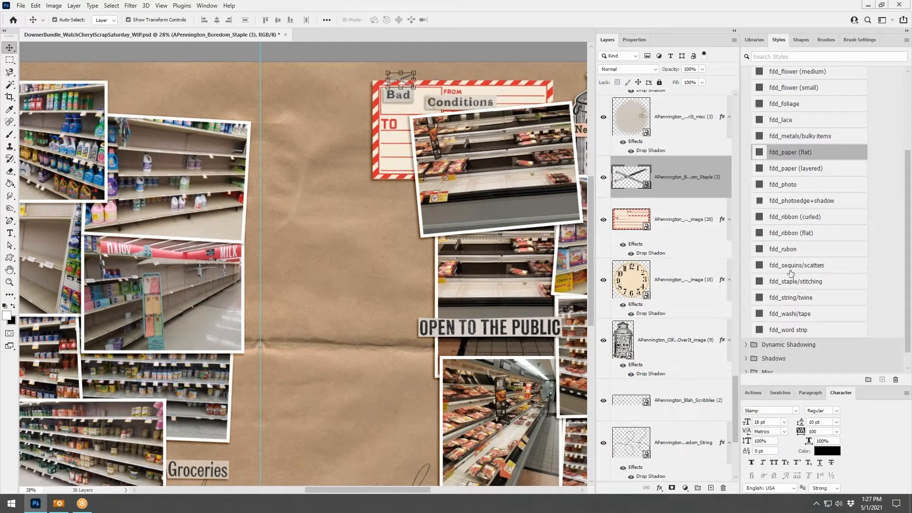
click(795, 281)
scroll(429, 227, down, 5)
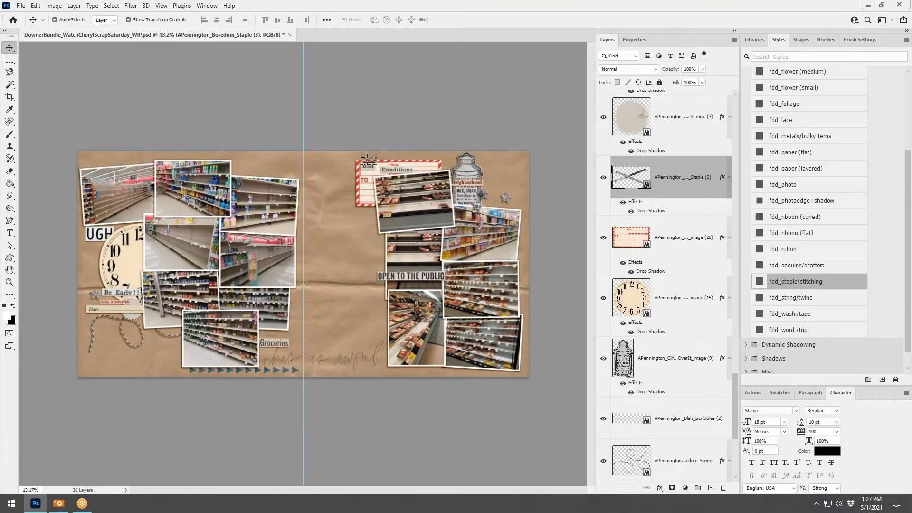
Step: Place the red-framed label APennington_Boredom_Label (1) and enlarge it to about 170%
key(alt+Tab)
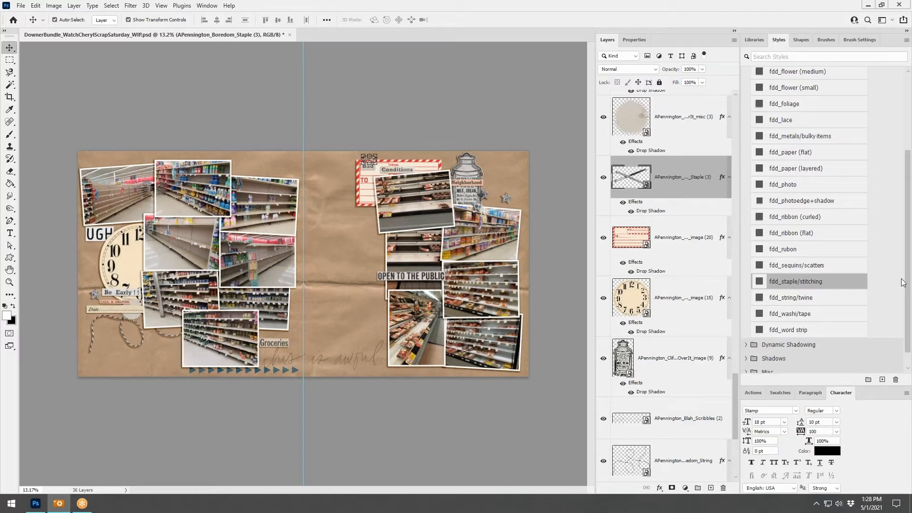
key(ctrl+v)
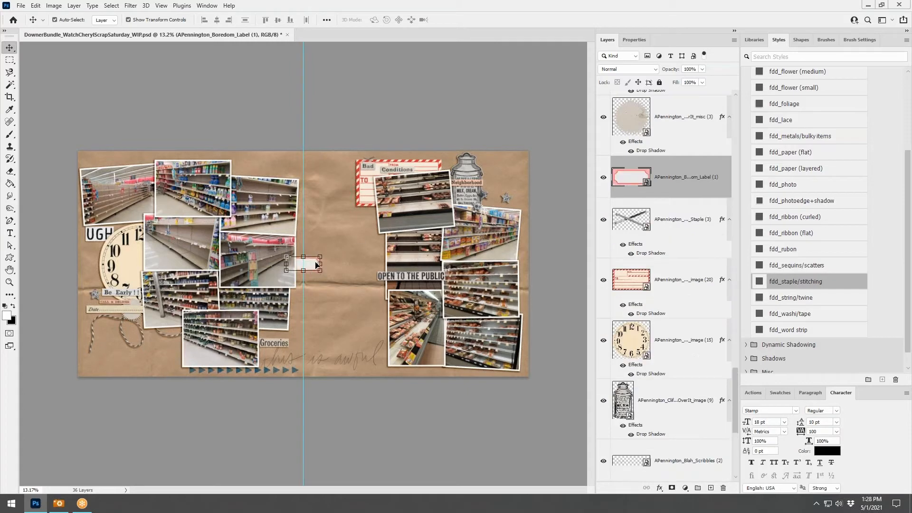
drag(319, 256, 344, 246)
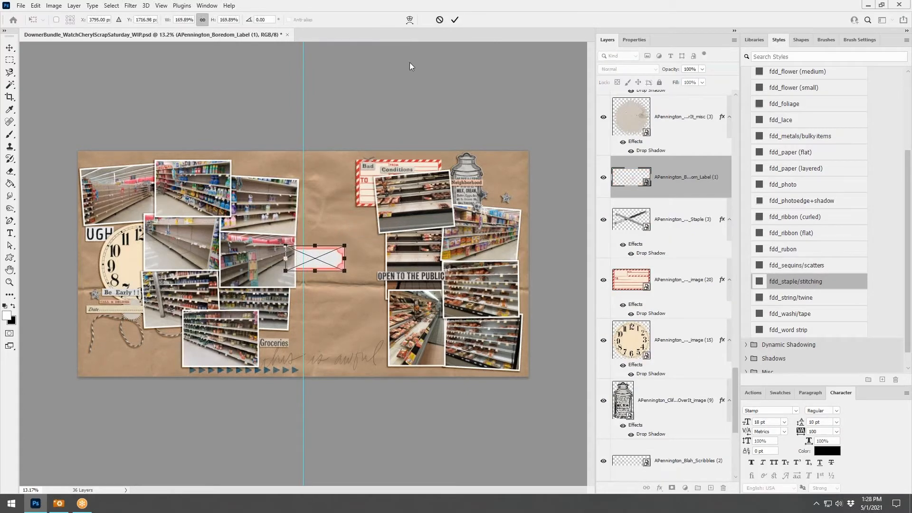
click(455, 21)
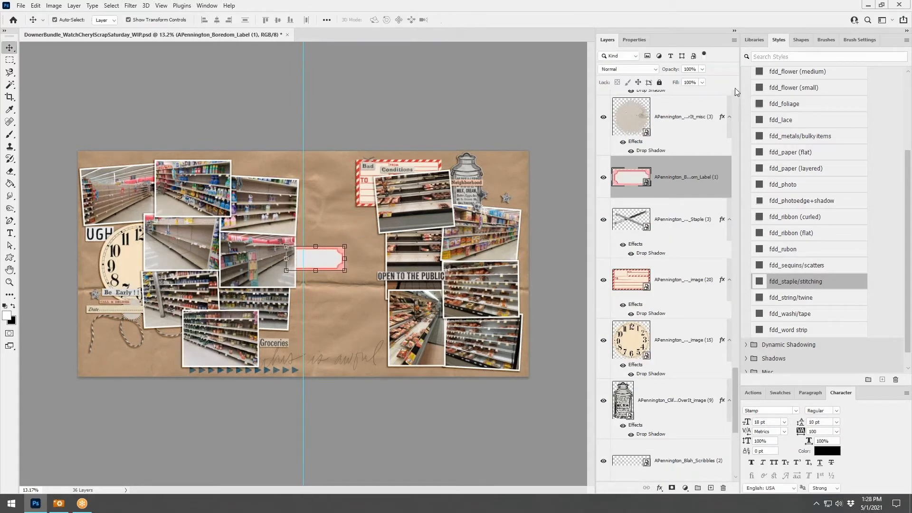
Step: Apply the fdd_paper (layered) shadow style to the red-framed label and position it beneath the "Date" strip on the left page
click(802, 169)
drag(319, 257, 123, 322)
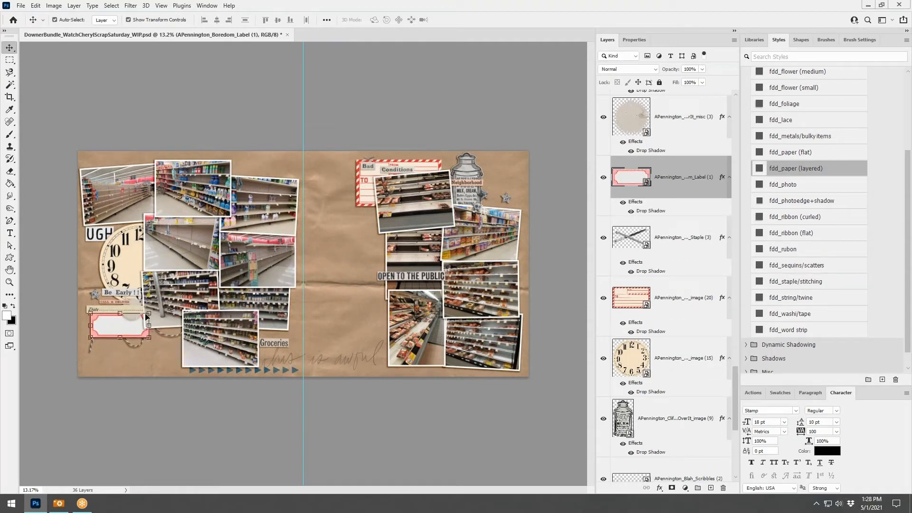
click(555, 250)
click(126, 328)
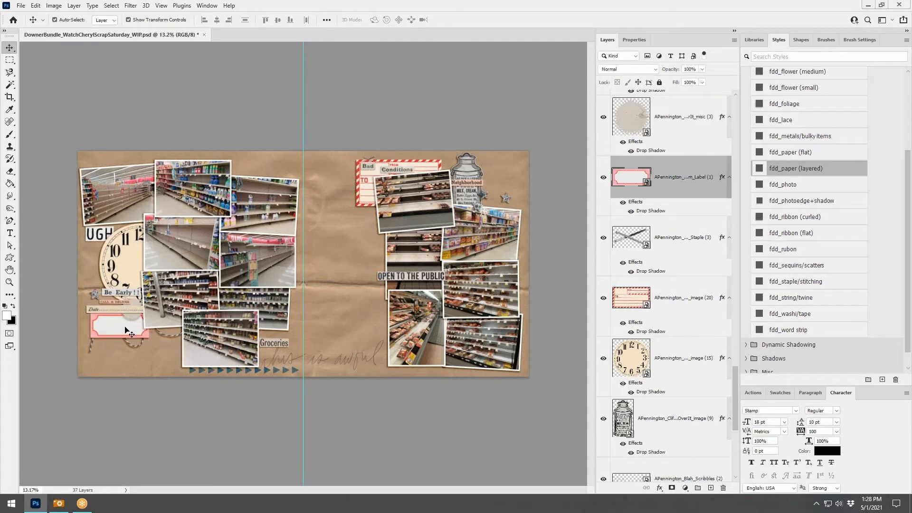
Step: Move the string down so that its loops hang below the red-framed label
click(164, 309)
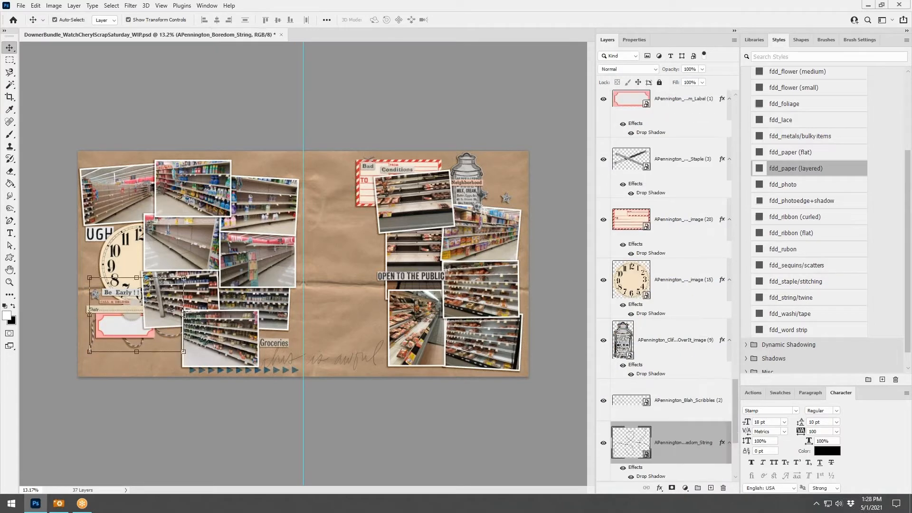
drag(164, 310, 170, 352)
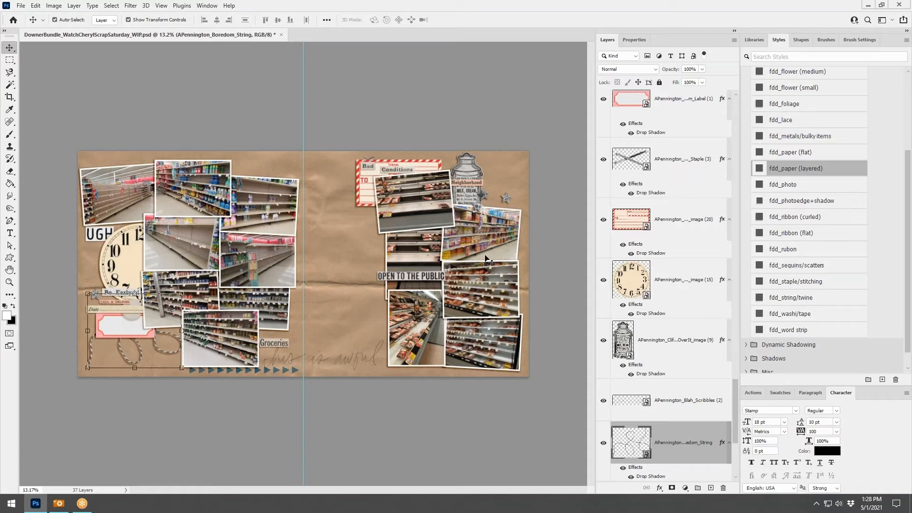
Step: Place the pink rolled flower APennington_Boredom_Flower (2) below the postal label on the right page and apply the fdd_flower (large) shadow style
key(ctrl+v)
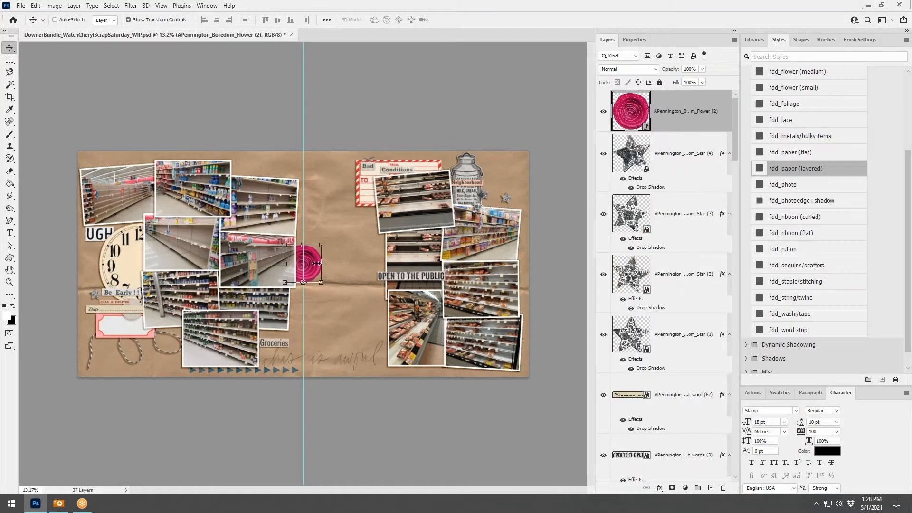
drag(317, 263, 381, 219)
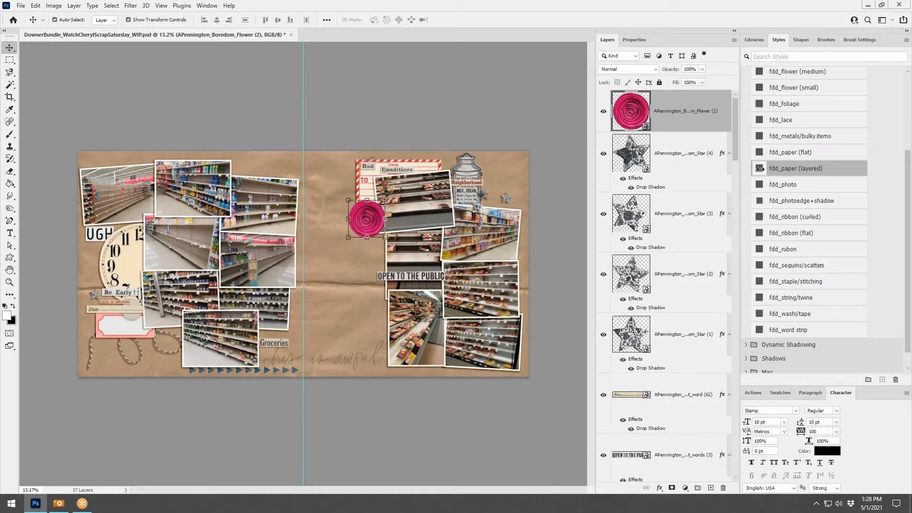
scroll(807, 142, up, 2)
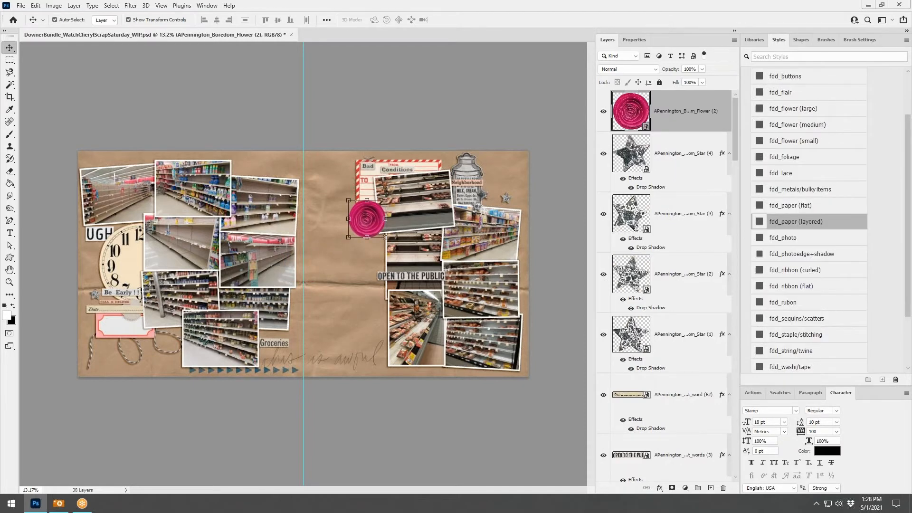
click(798, 108)
Step: Place the blue flower APennington_Boredom_Flower (1) beside the pink rolled flower's lower left edge and apply the fdd_flower (large) style
drag(911, 266, 384, 261)
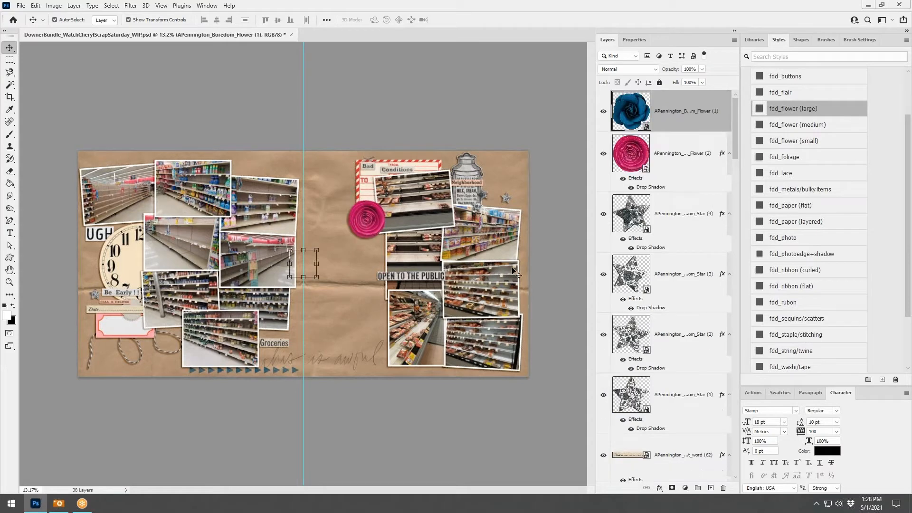
drag(310, 269, 348, 239)
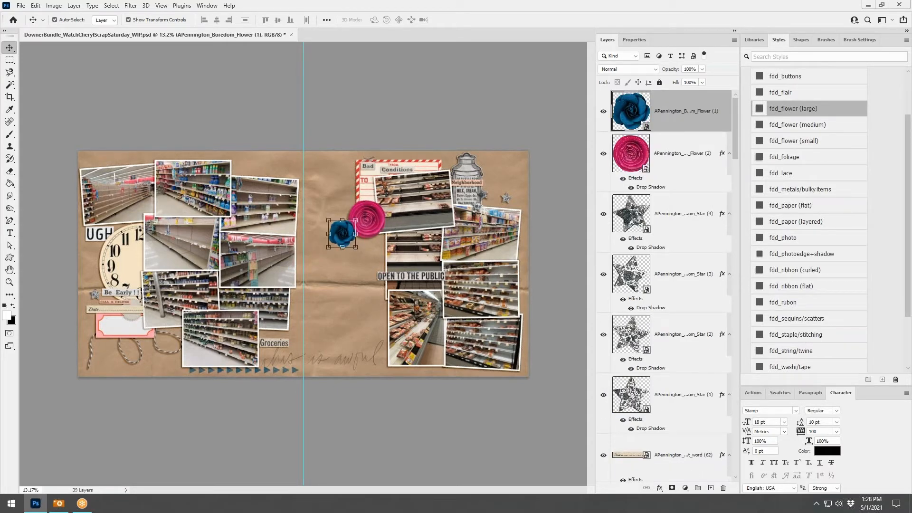
click(793, 109)
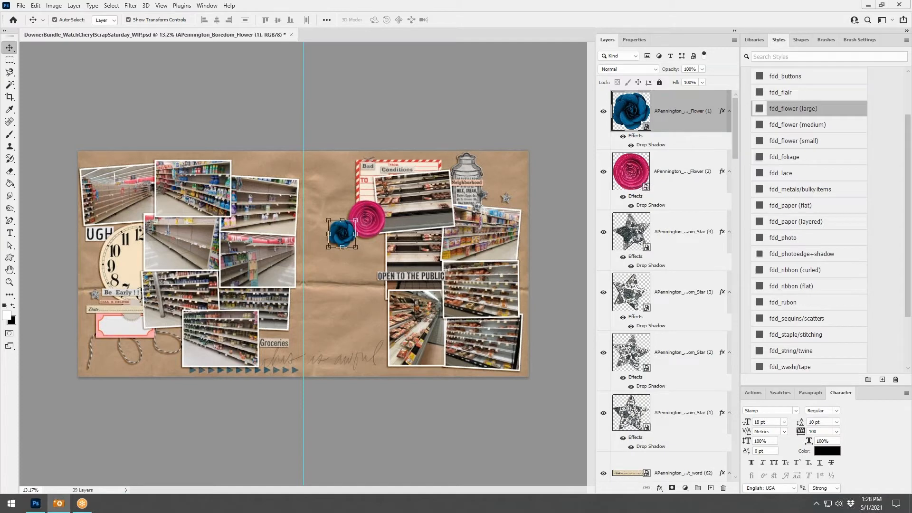
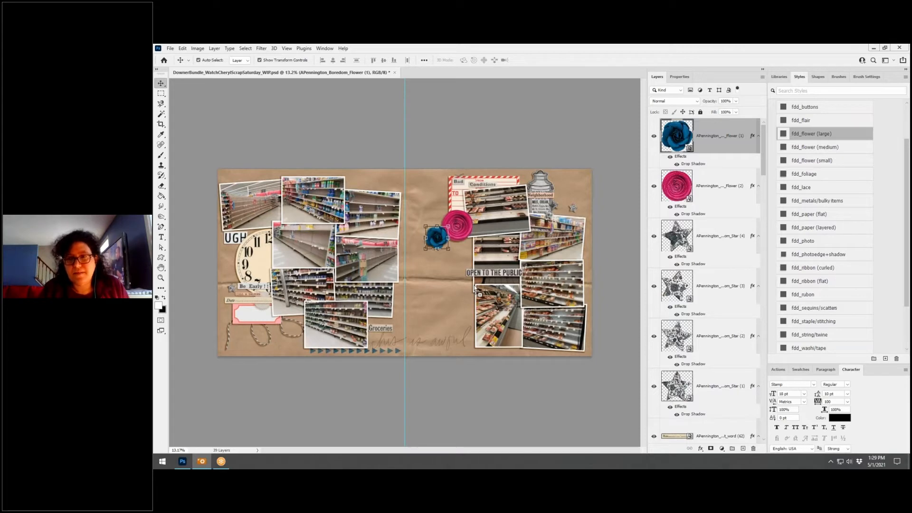
Step: Layer copies of the red and olive Deja Vu paint splatters directly above the kraft papers, behind the clock, string, stars, flowers and postal label
key(ctrl+shift+[)
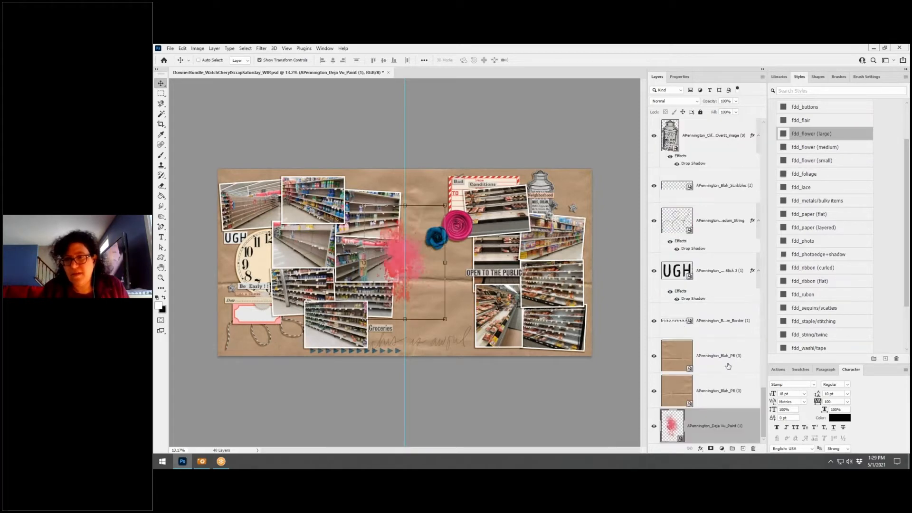
drag(708, 430, 705, 338)
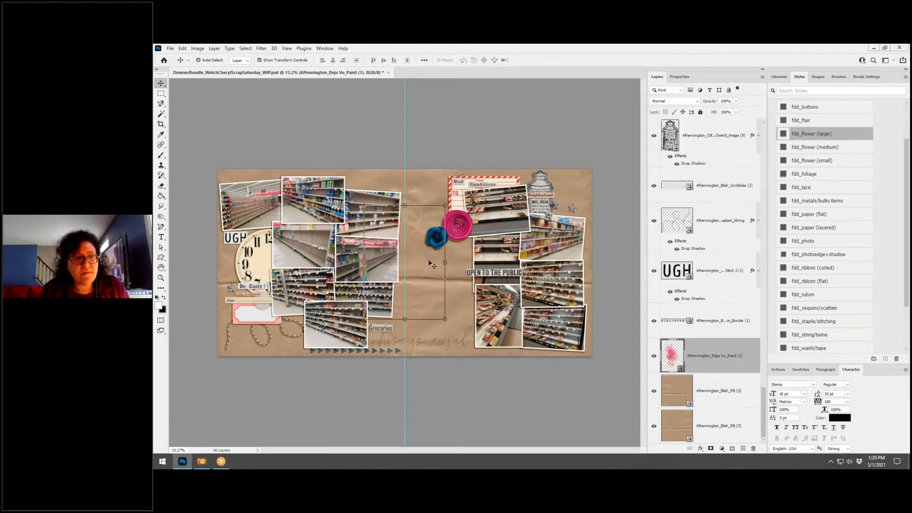
mouse_move(430, 262)
mouse_down()
mouse_move(451, 240)
mouse_move(584, 219)
mouse_move(250, 270)
mouse_move(480, 252)
mouse_move(489, 240)
mouse_move(554, 279)
mouse_move(550, 312)
mouse_up()
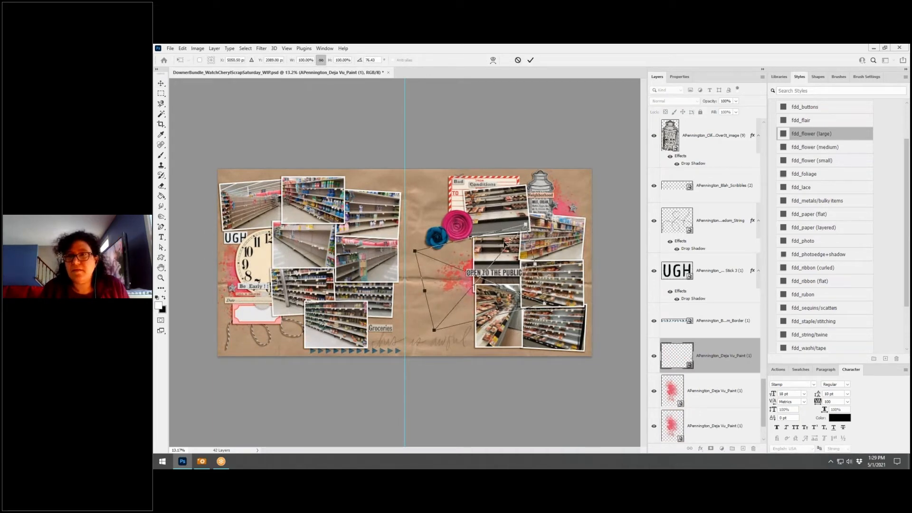
drag(504, 244, 453, 243)
click(530, 60)
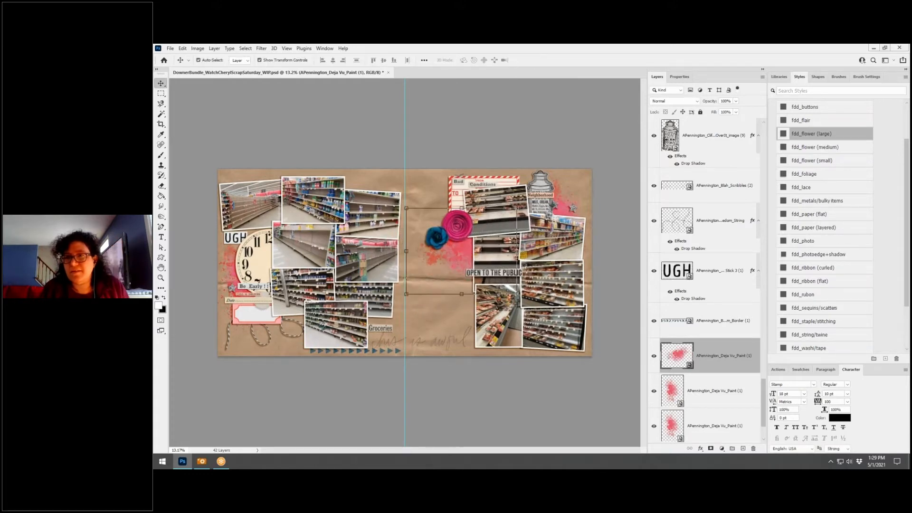
mouse_move(154, 270)
mouse_down()
mouse_move(446, 272)
mouse_move(428, 259)
mouse_move(261, 330)
mouse_move(427, 236)
mouse_move(465, 226)
mouse_up()
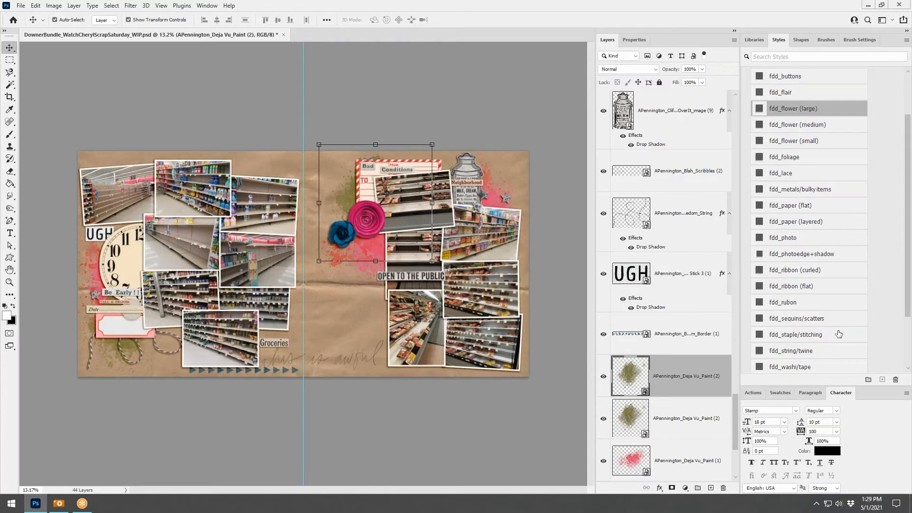
Step: Place the floral sticker APennington_Deja Vu_Stick 3 (1) behind the pink and blue flowers and apply the fdd_paper (flat) style
key(alt+Tab)
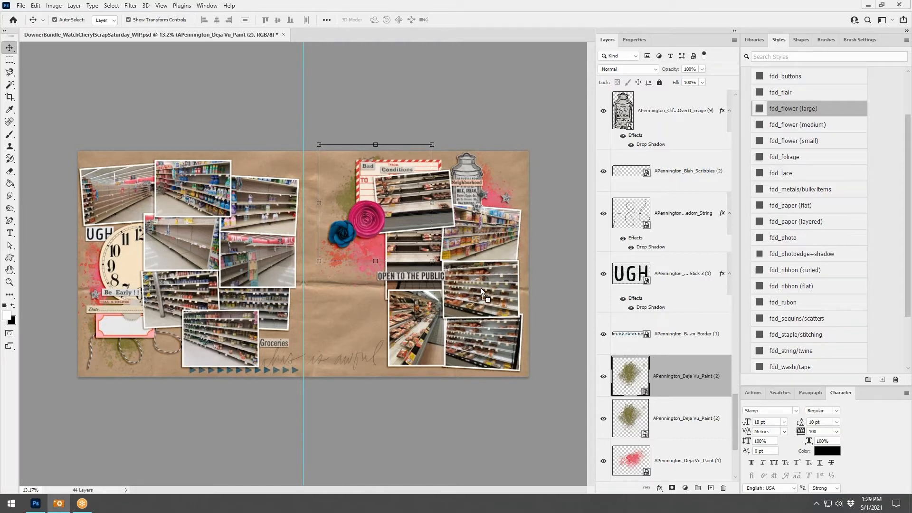
drag(480, 288, 461, 322)
drag(325, 272, 358, 219)
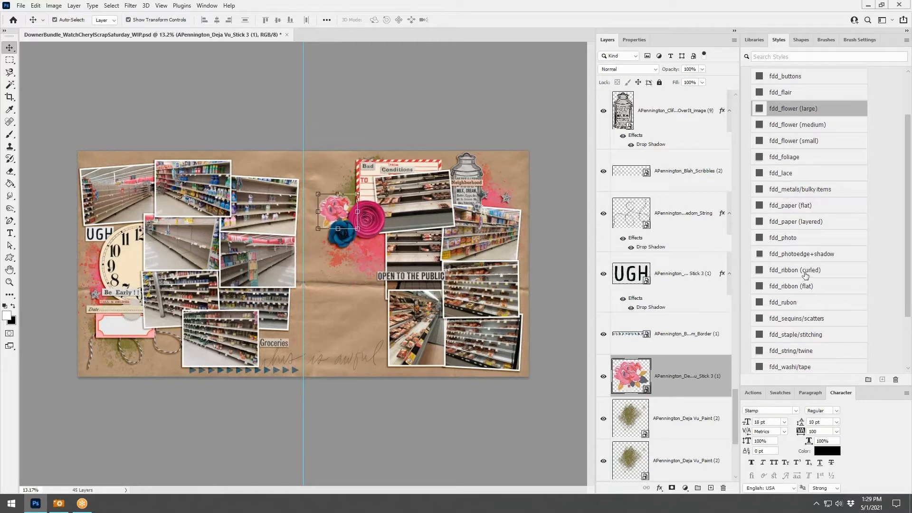
click(807, 205)
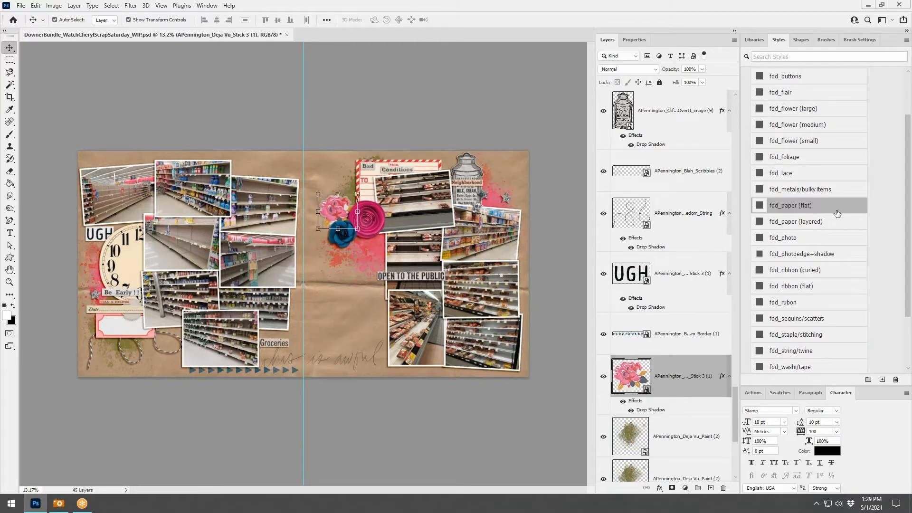
Step: Place APennington_Deja Vu_Ribbon behind the flower cluster on the right page and give it the fdd_lace shadow style
key(alt+Tab)
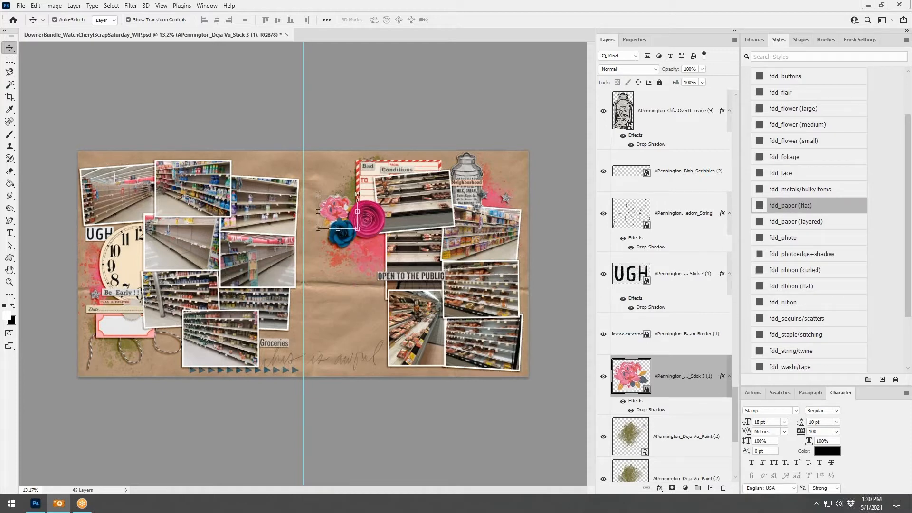
drag(352, 320, 353, 321)
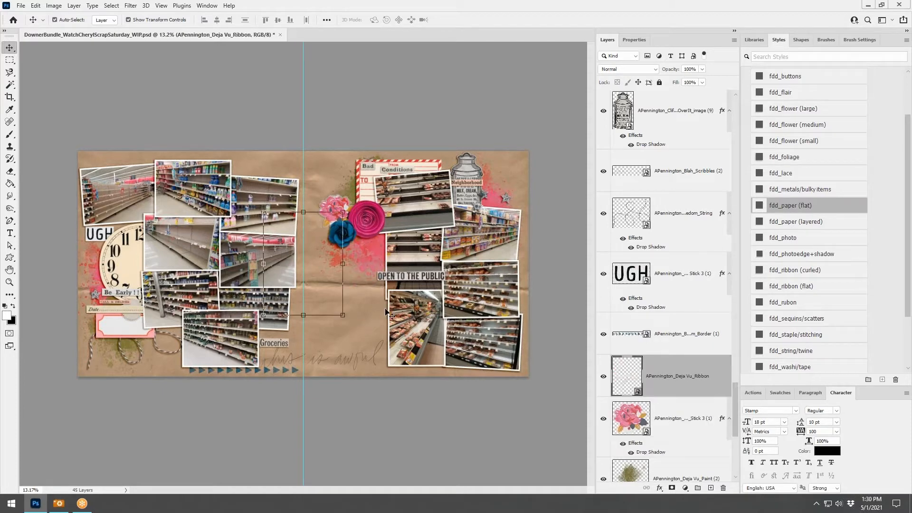
drag(324, 273, 390, 233)
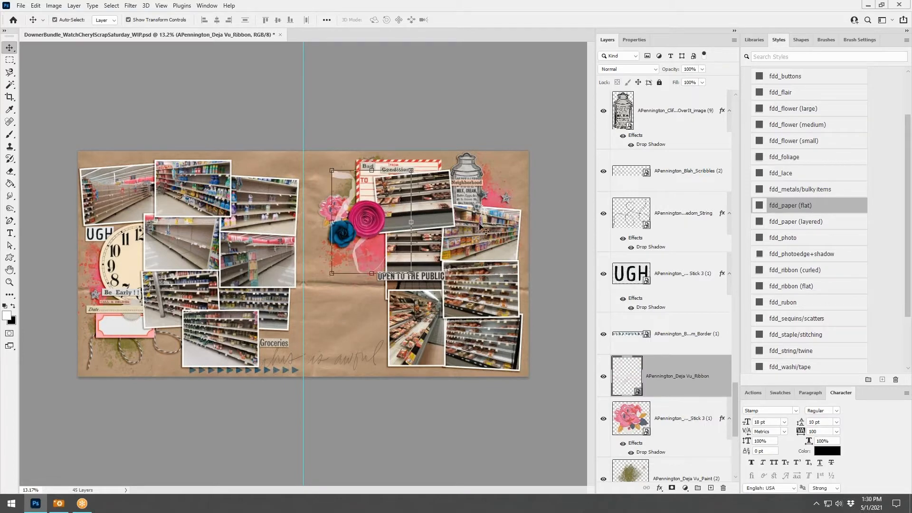
click(809, 275)
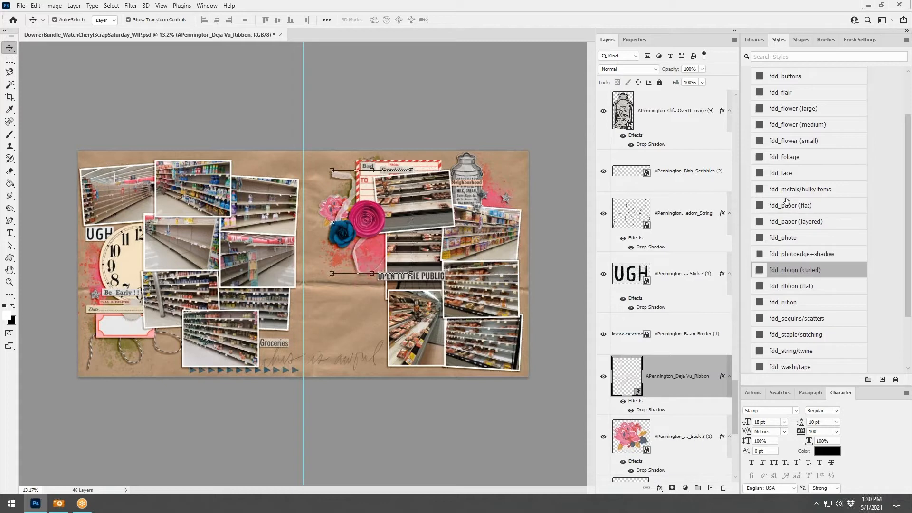
click(781, 177)
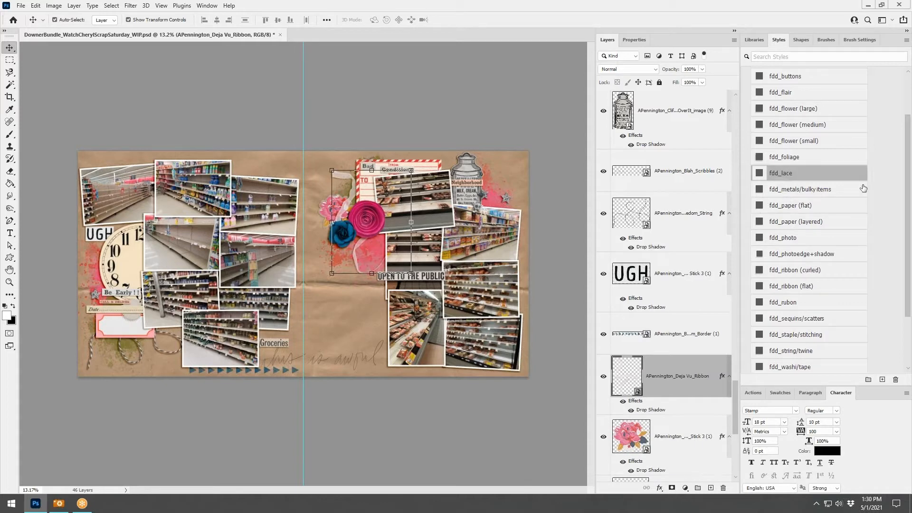
Step: Place the navy rolled flower APennington_Deja Vu_Flower (3) on top of the red-framed label and move the pale round piece behind the star beside "Be Early!"
key(alt+Tab)
drag(911, 214, 364, 269)
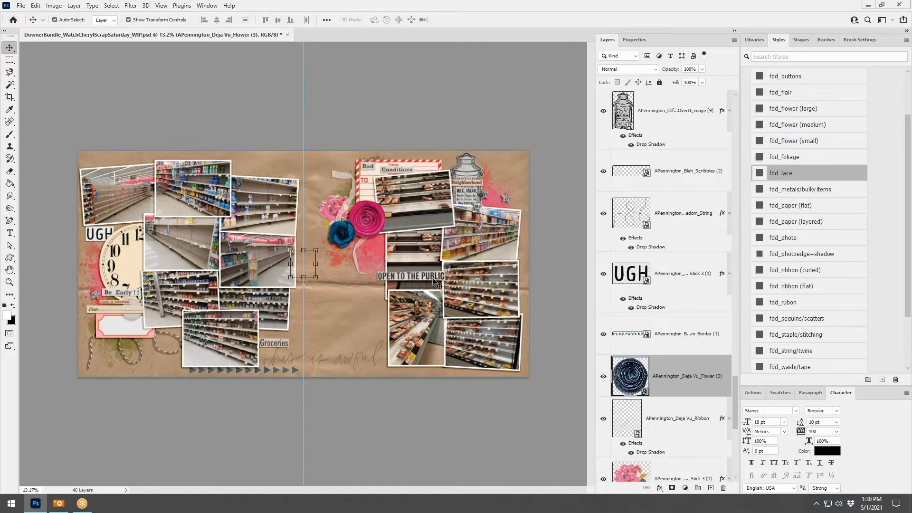
drag(309, 269, 93, 290)
key(ctrl+shift+bracketright)
click(354, 395)
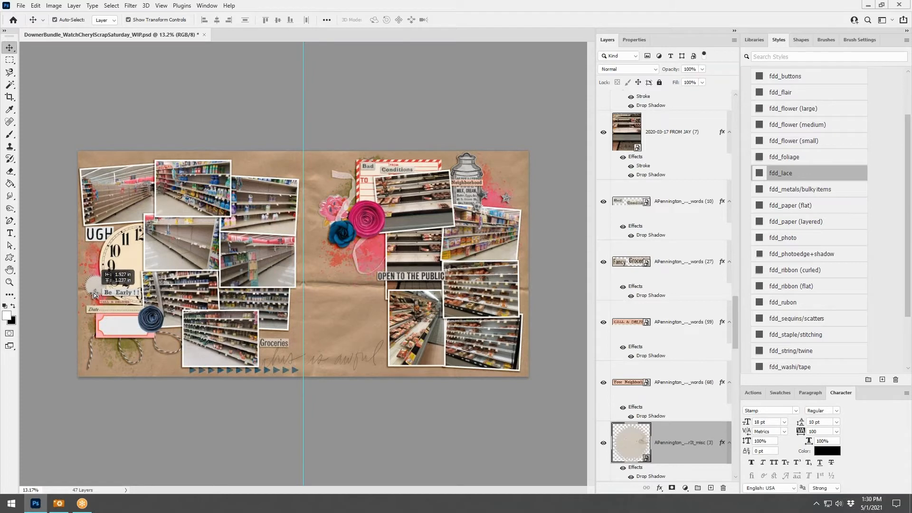
Step: Position the navy rolled flower at the red-framed label's lower right corner and apply the fdd_flower (large) style
drag(151, 320, 165, 332)
click(792, 109)
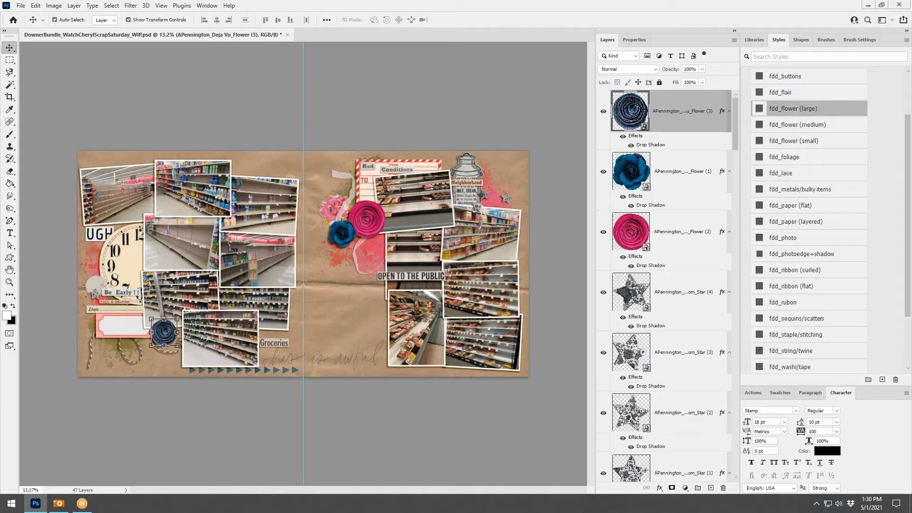
Step: Place the yellow flower APennington_Deja Vu_Flower (4) below the blue flower and apply the fdd_flower (medium) style
key(alt+Tab)
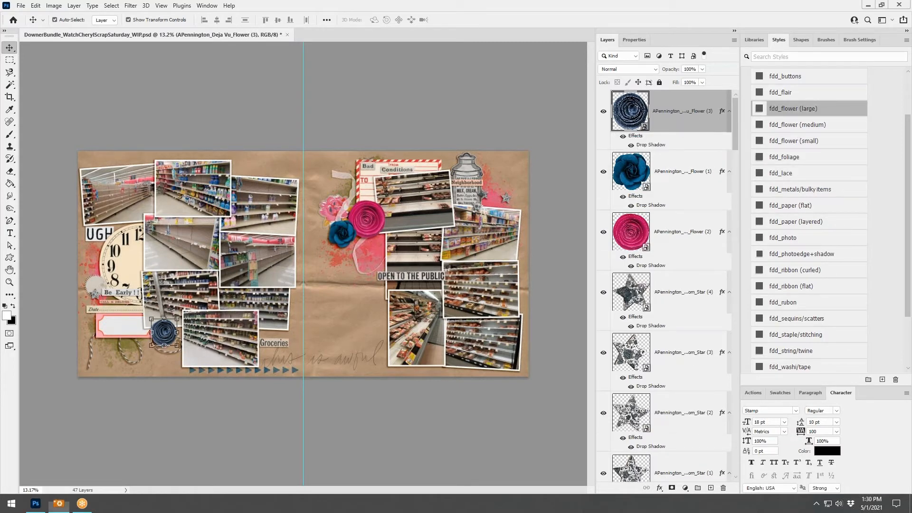
drag(426, 251, 361, 257)
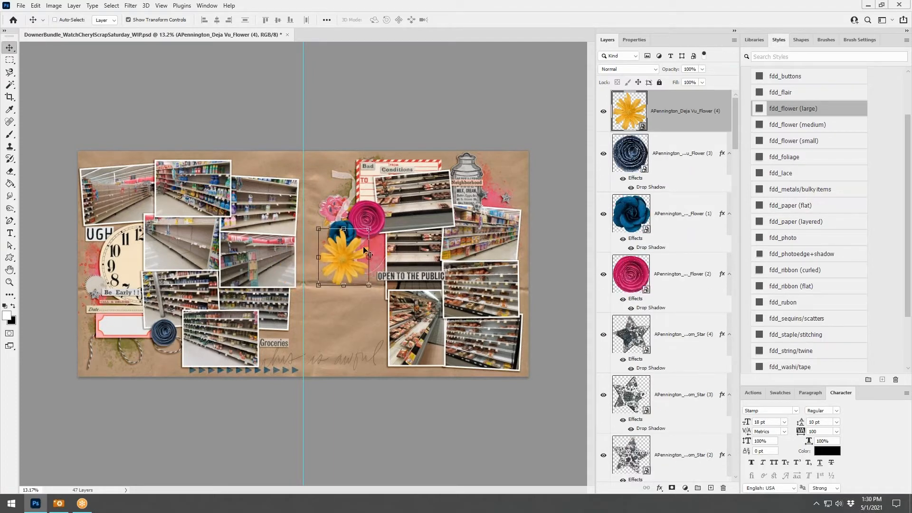
click(811, 124)
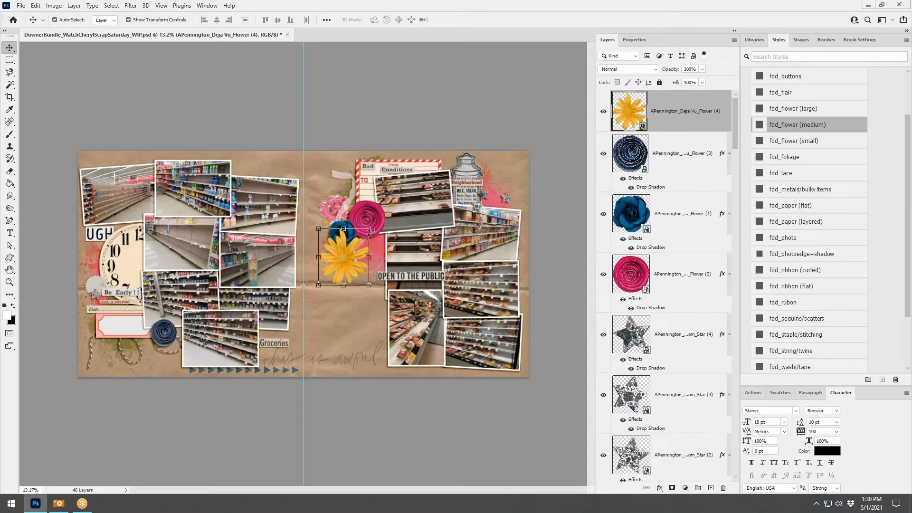
click(799, 124)
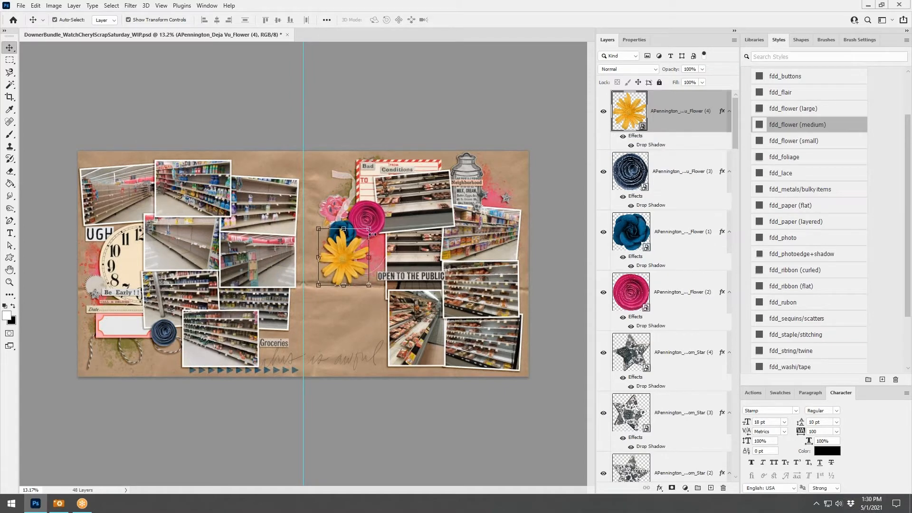
Step: Scale the yellow flower to about 74% and move it over the start of the "Open to the Public" strip
drag(369, 229, 356, 242)
drag(340, 267, 380, 263)
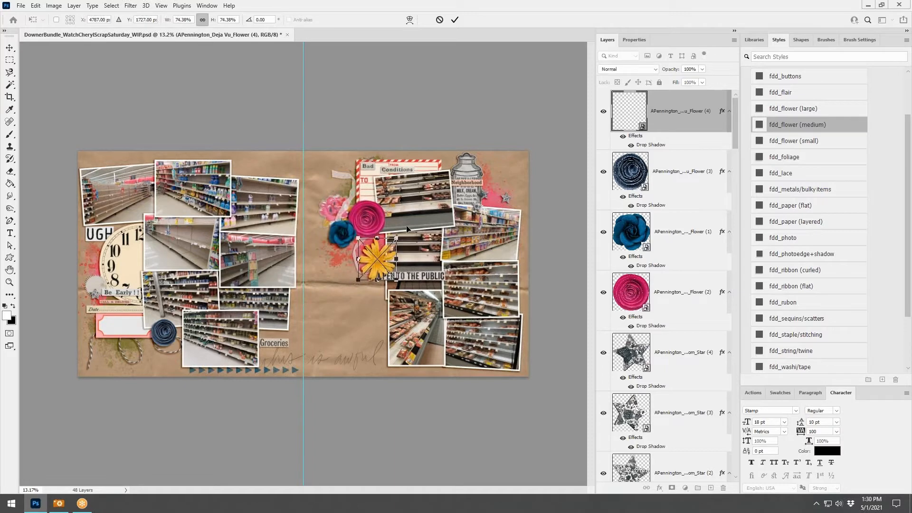
click(454, 20)
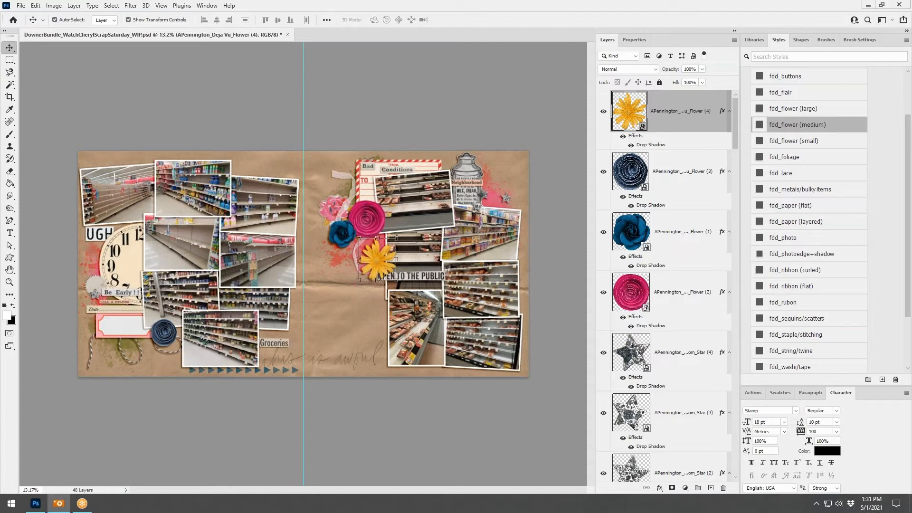
Step: Place the lined label APennington_Deja Vu_Label (1), enlarge it and position it below the yellow flower
drag(289, 317, 290, 316)
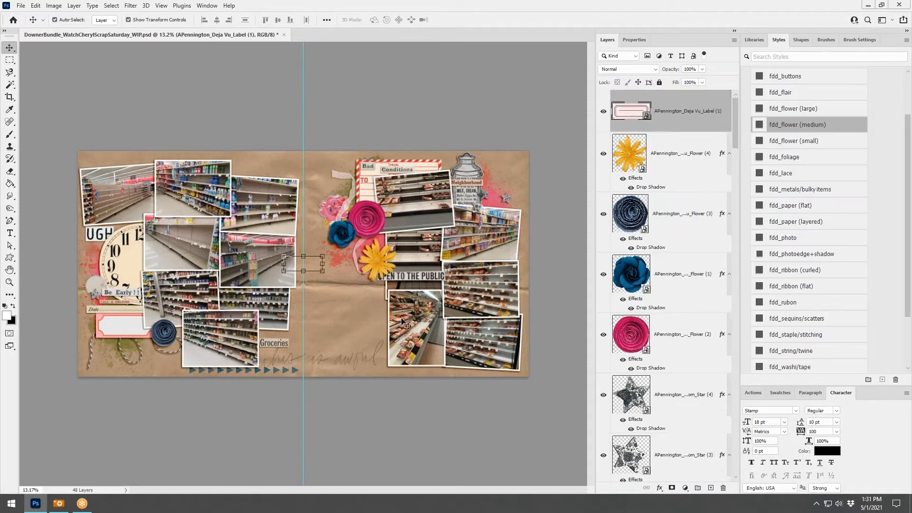
drag(323, 256, 370, 292)
click(455, 19)
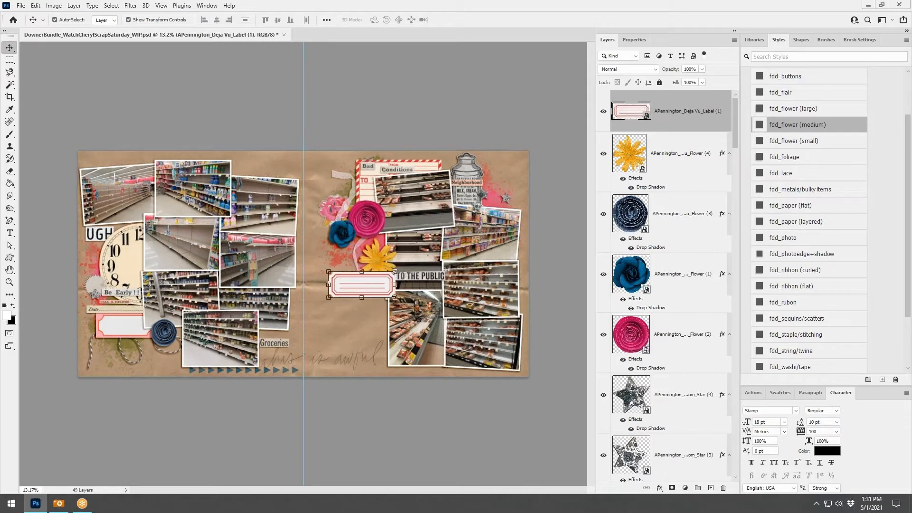
Step: Reorder the lined label to just above the paint splatters and tuck it behind the canister and stars on the right page
key(ctrl+shift+[)
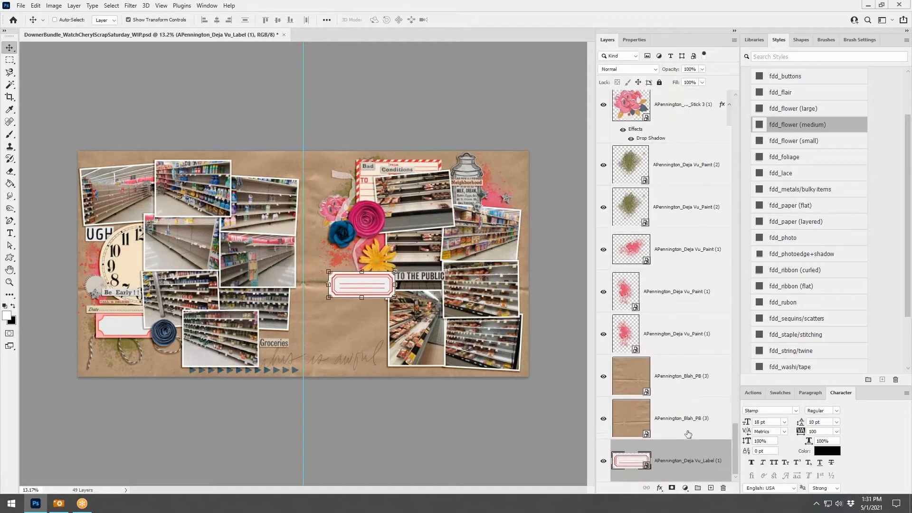
drag(680, 455, 632, 150)
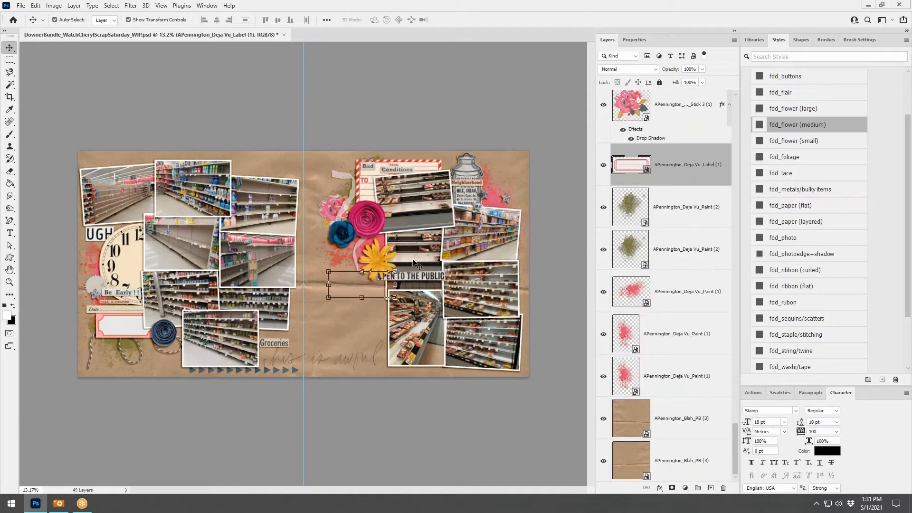
drag(360, 285, 487, 213)
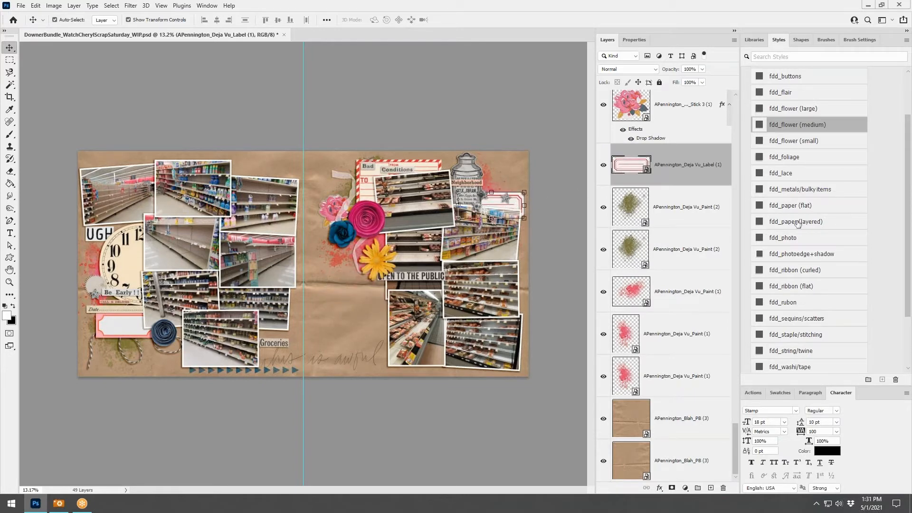
Step: Tuck green leaves behind the right-page canister with the fdd_foliage style, and place a canister copy behind the left page's red-framed label
key(alt+Tab)
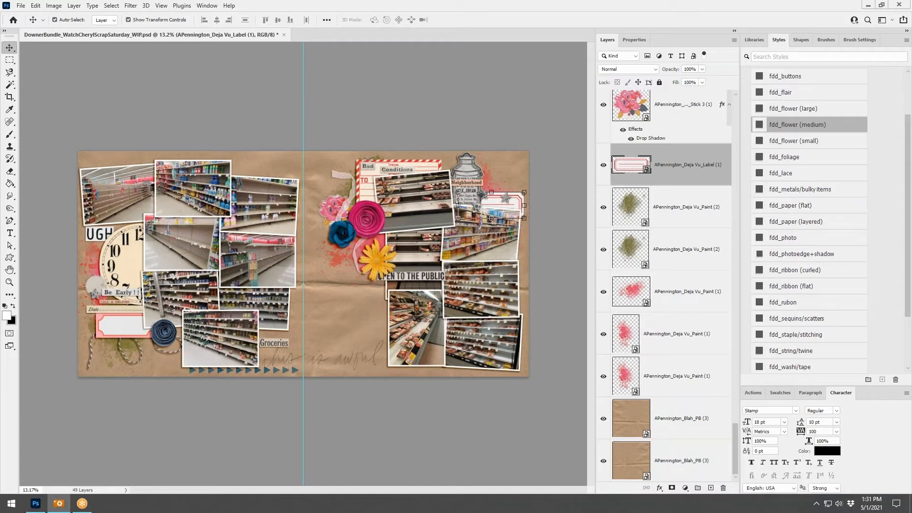
drag(911, 360, 367, 334)
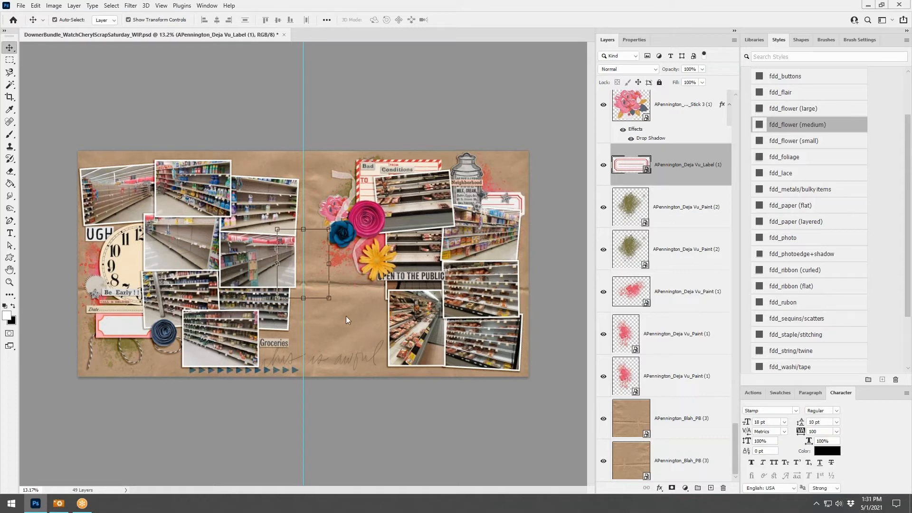
key(Return)
drag(327, 258, 143, 313)
click(783, 160)
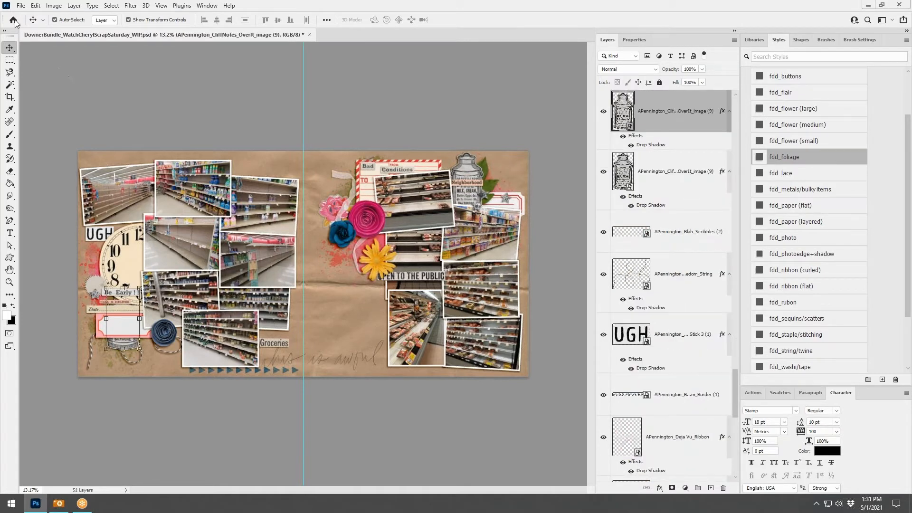
Step: Undo the last copy of the milk jar on the left page
click(35, 5)
click(52, 16)
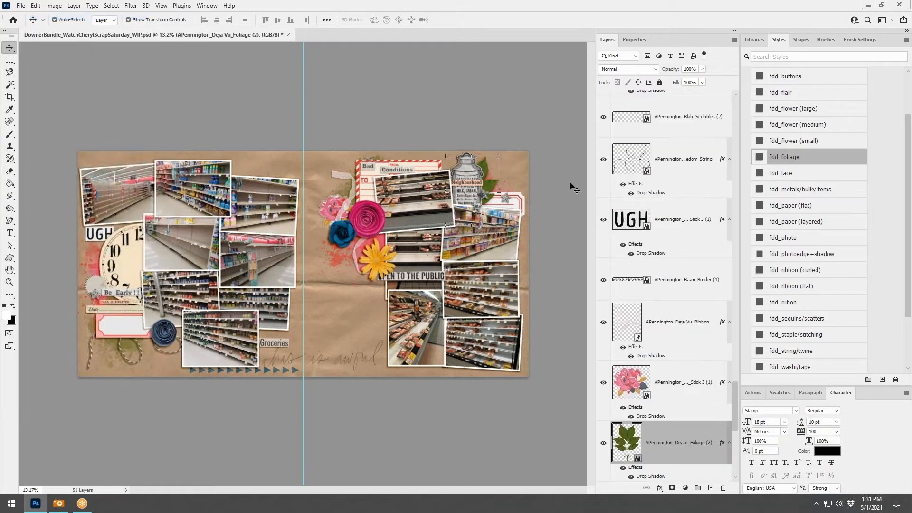
Step: Duplicate the foliage beside the milk jar, tuck the copy behind the left page's dark blue flower, and rotate it to about -118.62°
drag(491, 187, 132, 286)
drag(152, 252, 86, 251)
click(35, 5)
click(52, 16)
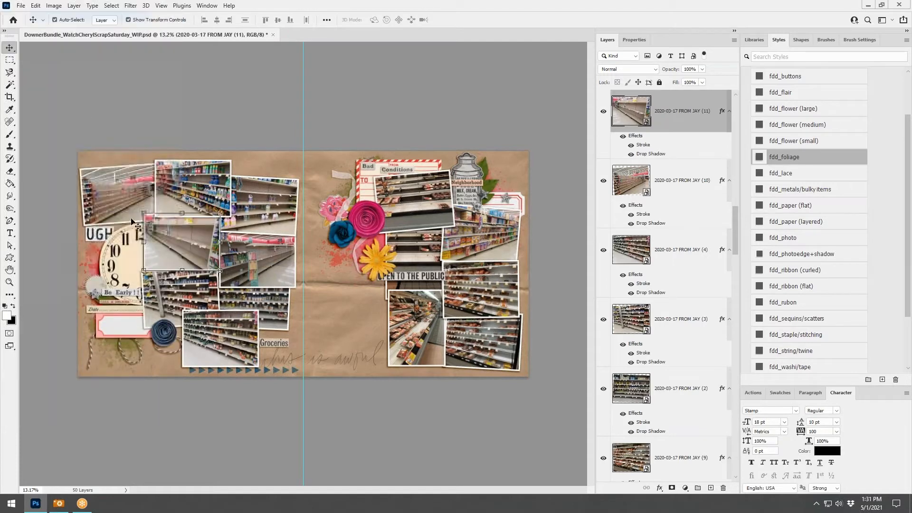
drag(114, 304, 172, 346)
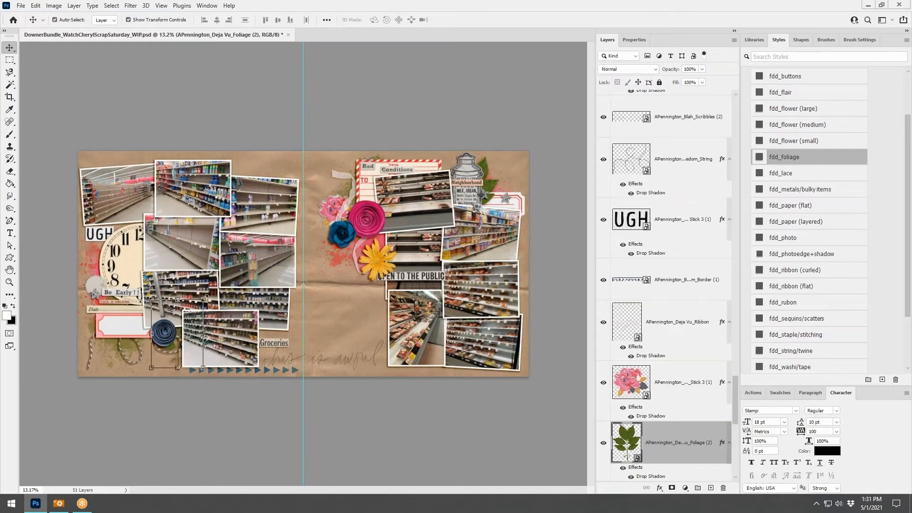
drag(210, 294, 170, 323)
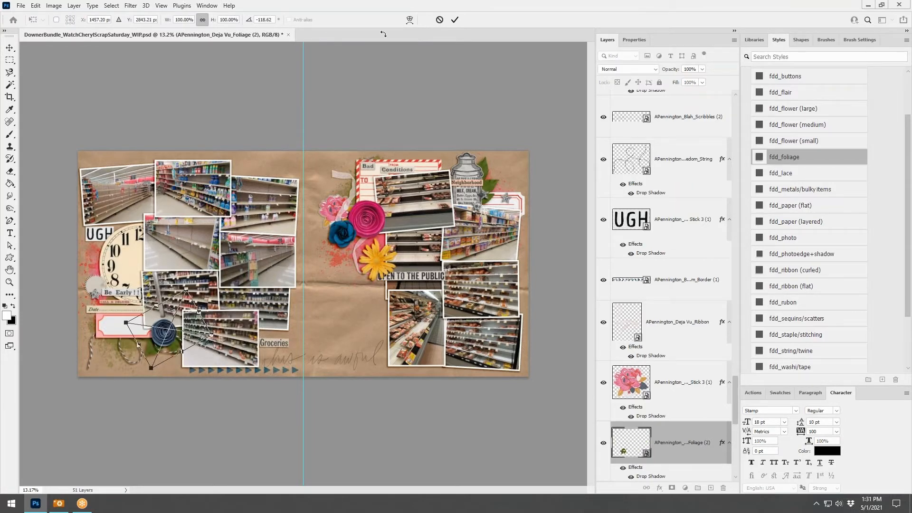
click(455, 21)
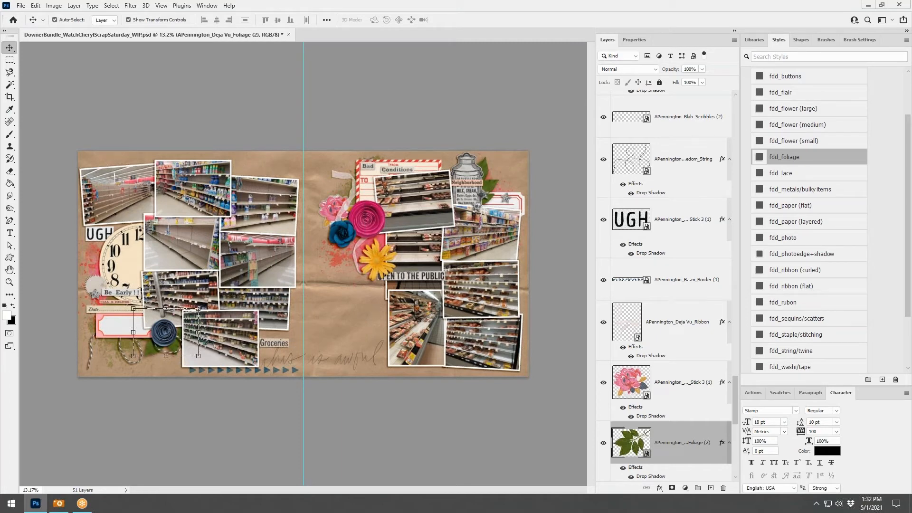
Step: Place the pink Deja Vu bow near the milk jar on the right page, scaled to 77%
drag(357, 273, 500, 170)
key(Return)
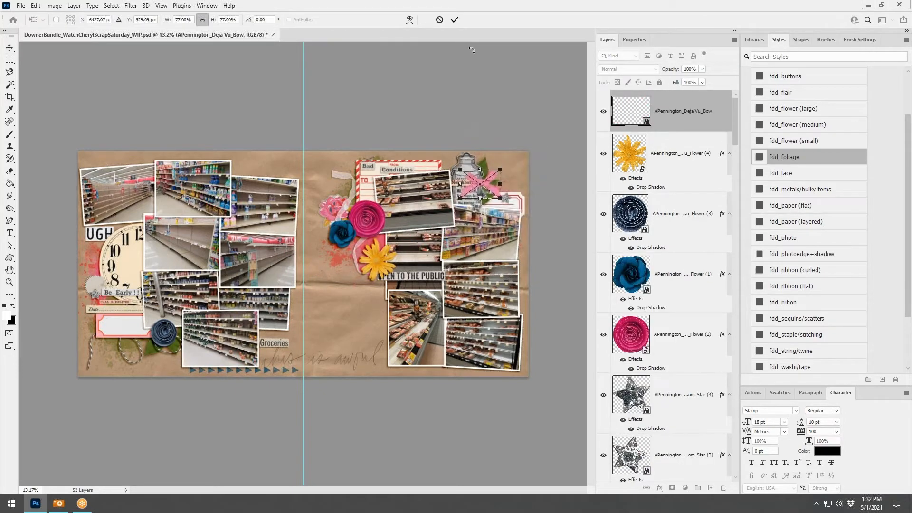
key(Return)
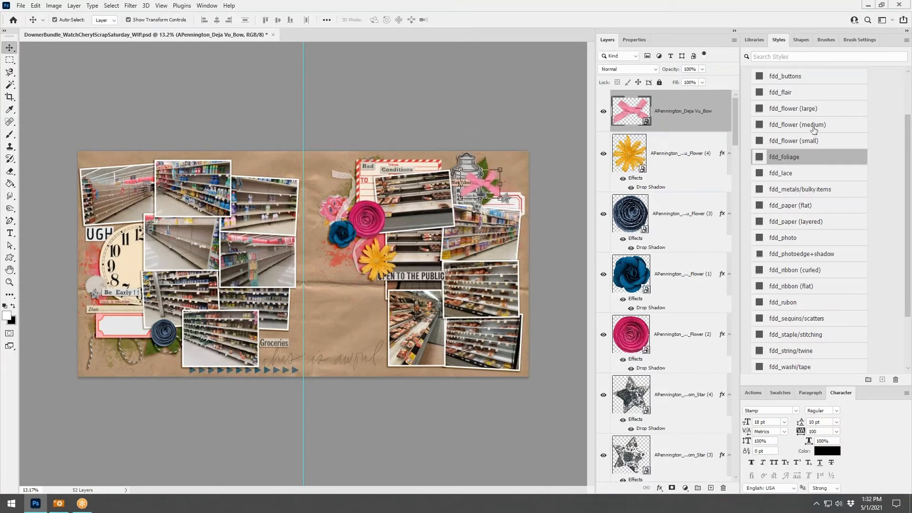
Step: Apply the fdd_ribbon (curled) style to the bow and move it into the right page's flower cluster, rotated about 16.39°
click(802, 208)
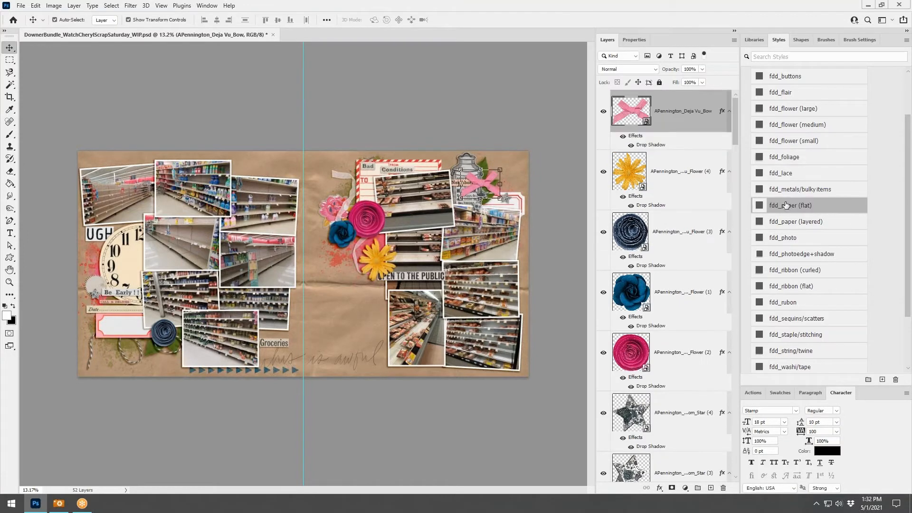
click(795, 271)
drag(493, 180, 365, 244)
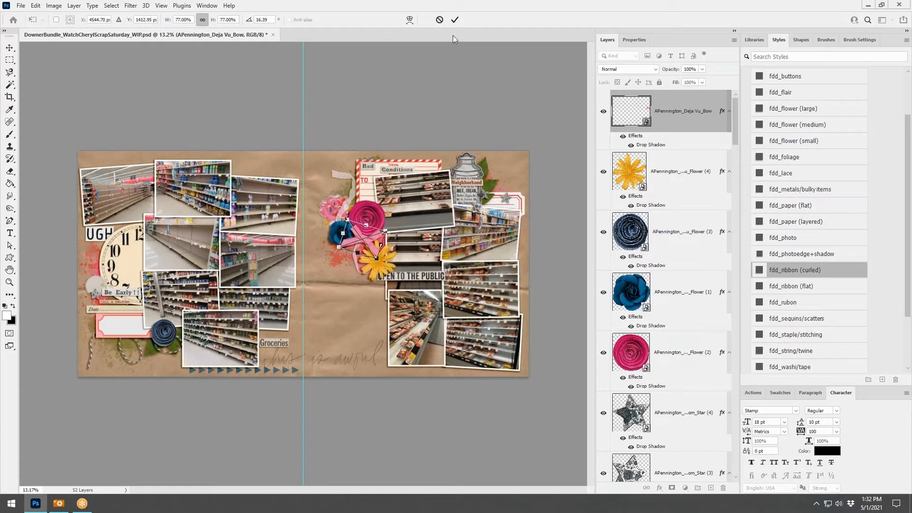
click(454, 19)
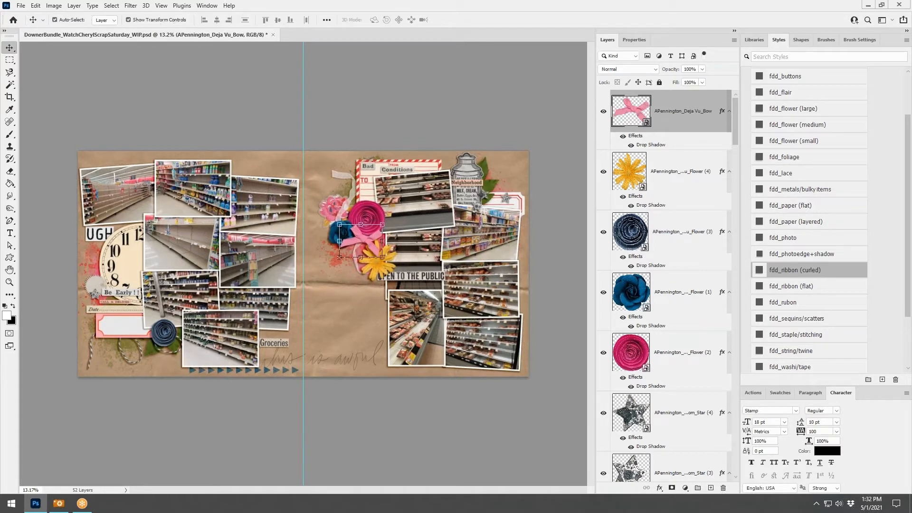
Step: Add the white Deja Vu_Button (2) to the layout and apply the fdd_buttons style
drag(911, 238, 316, 305)
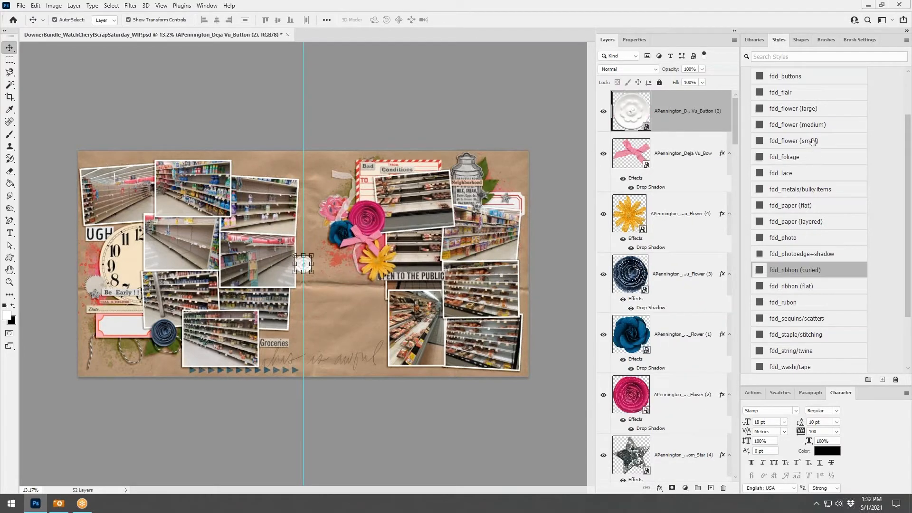
scroll(813, 142, up, 1)
click(809, 85)
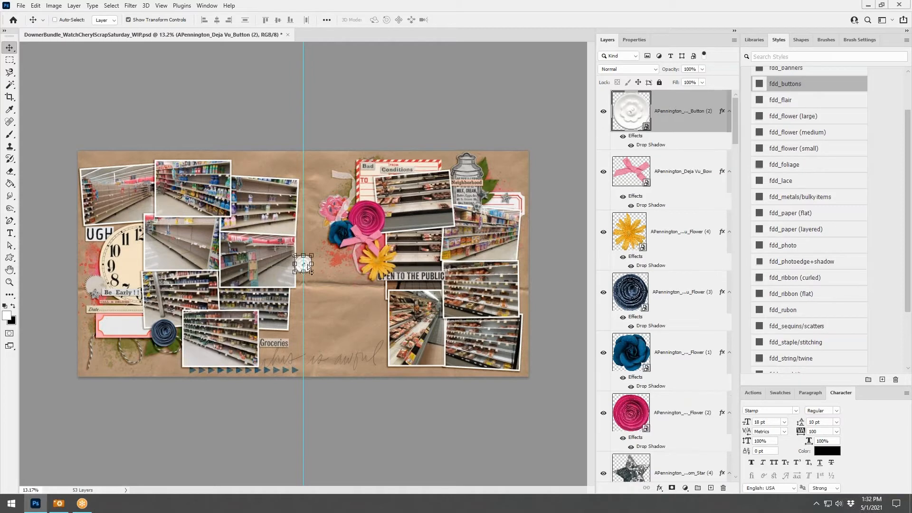
Step: Shrink the white button slightly and move it below the blue flower on the right page
drag(309, 271, 312, 273)
click(439, 20)
scroll(303, 266, up, 2)
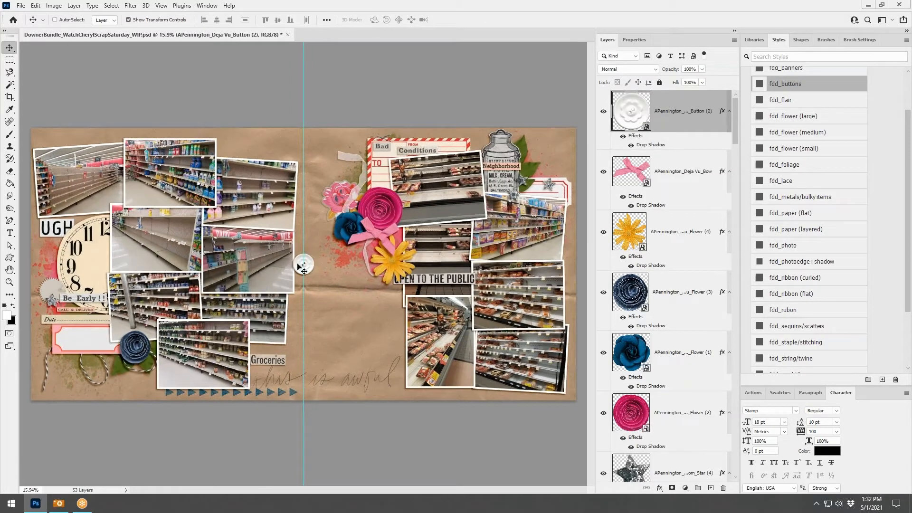
drag(300, 265, 353, 251)
click(454, 20)
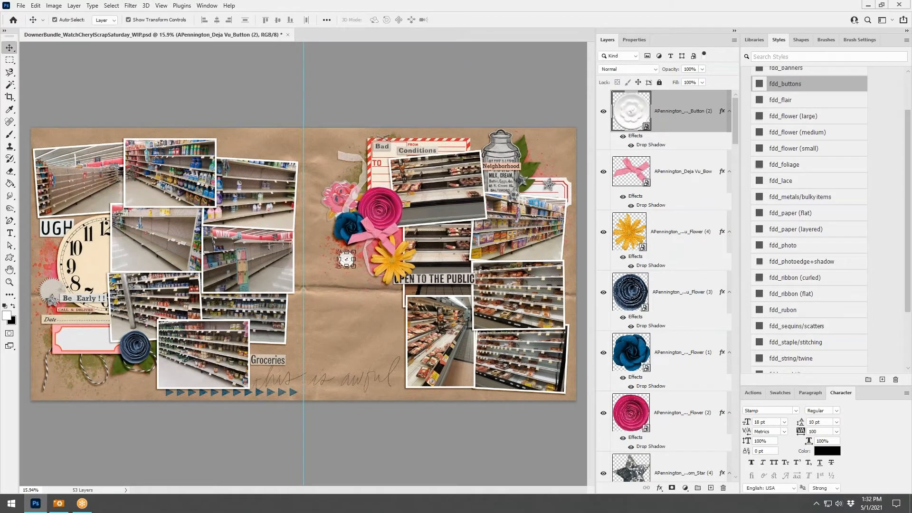
Step: Add the triangle-patterned Deja Vu_PB (12) paper, order it directly above the brown paper layers, and position it over the left page
key(alt+Tab)
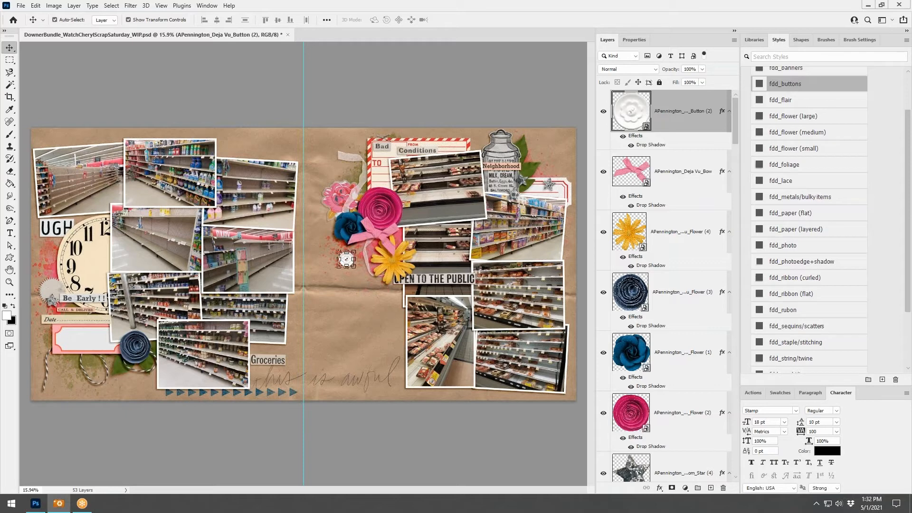
scroll(442, 303, down, 2)
scroll(441, 303, up, 2)
scroll(441, 303, down, 1)
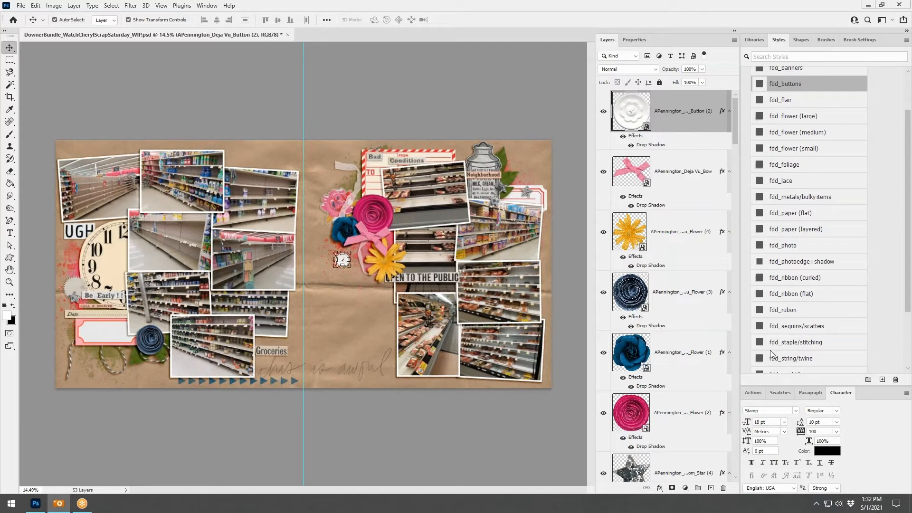
drag(771, 351, 333, 241)
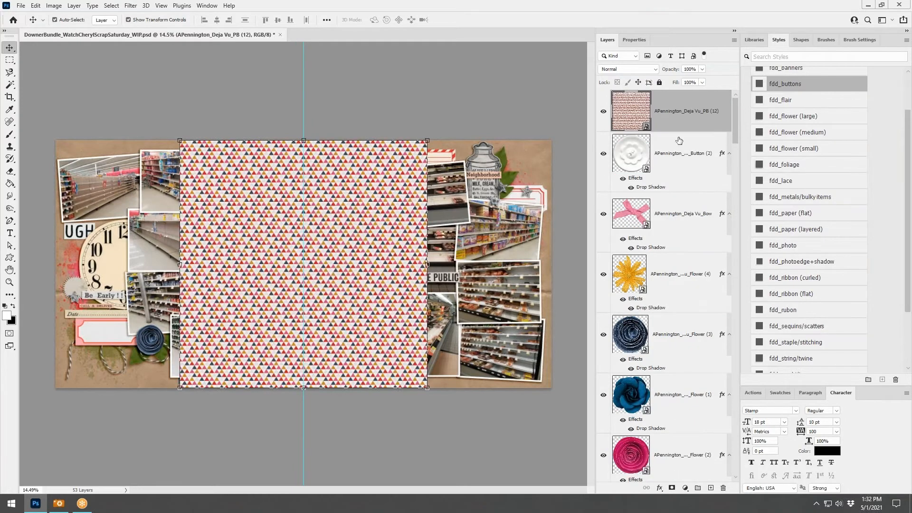
drag(690, 120, 689, 458)
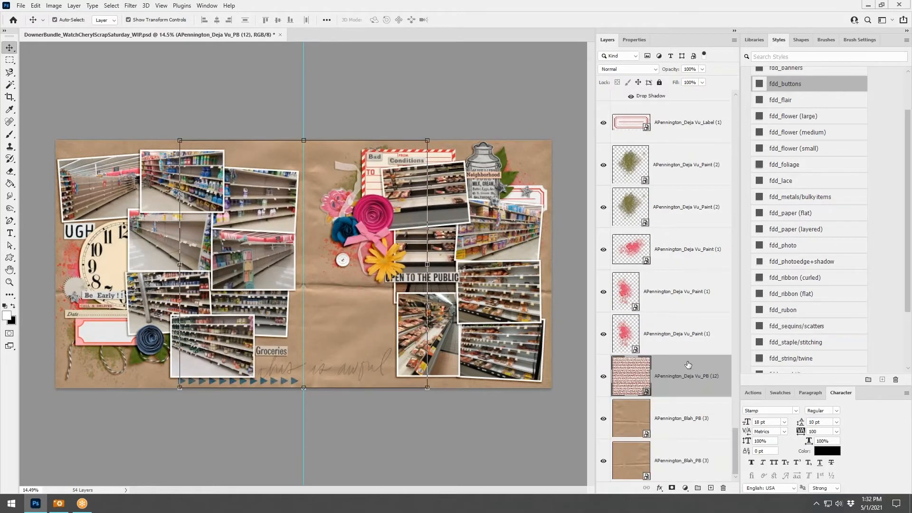
drag(338, 281, 214, 288)
Step: Copy an inset rectangular area of the patterned paper to a new layer and delete the full-size patterned paper layer
click(11, 61)
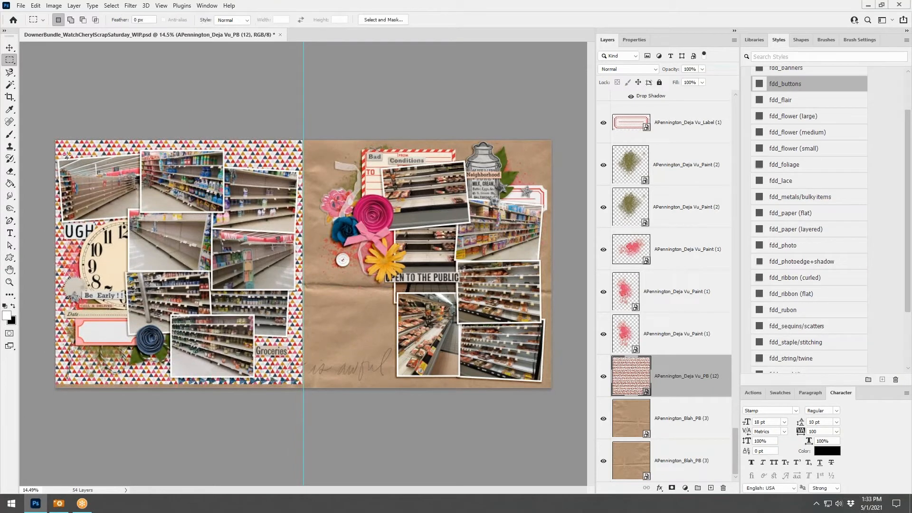
drag(64, 153, 298, 351)
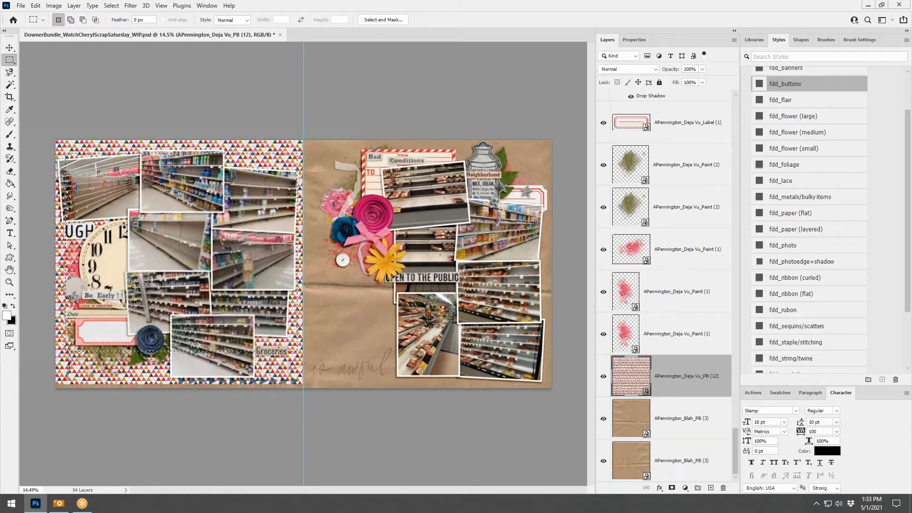
key(ctrl+j)
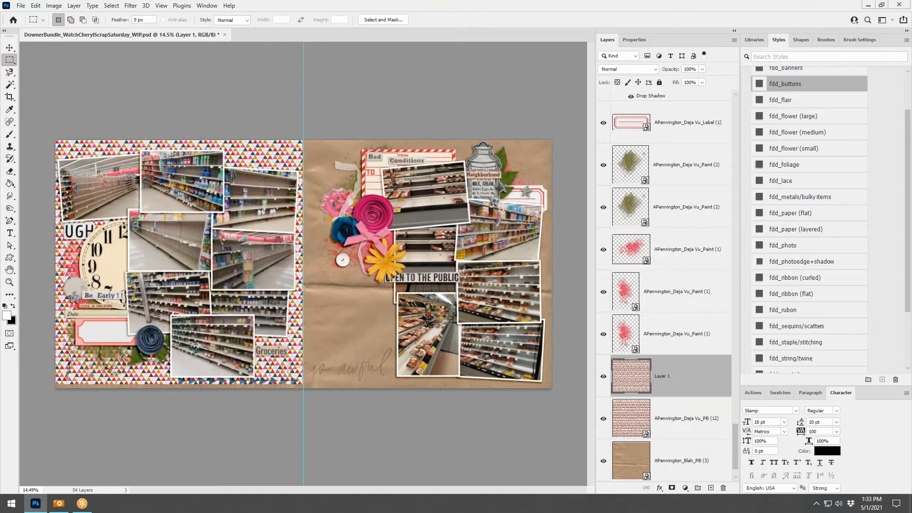
right_click(681, 419)
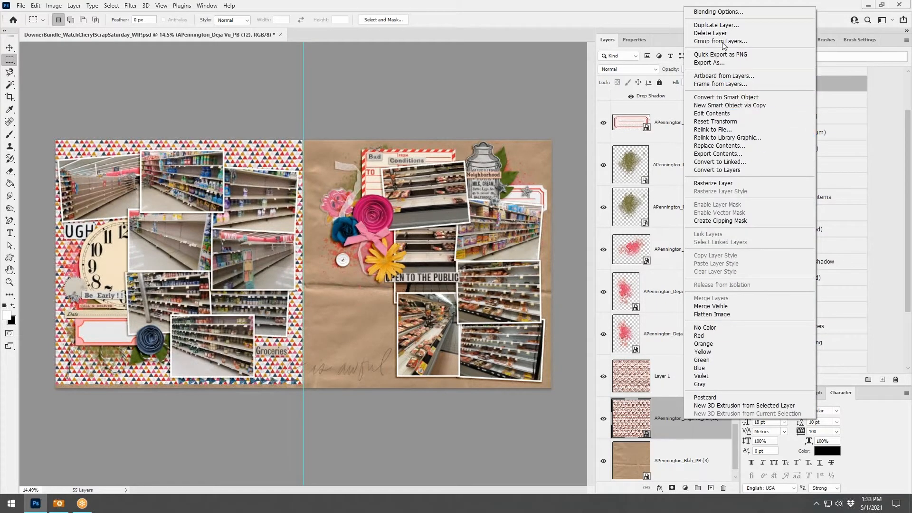
click(696, 34)
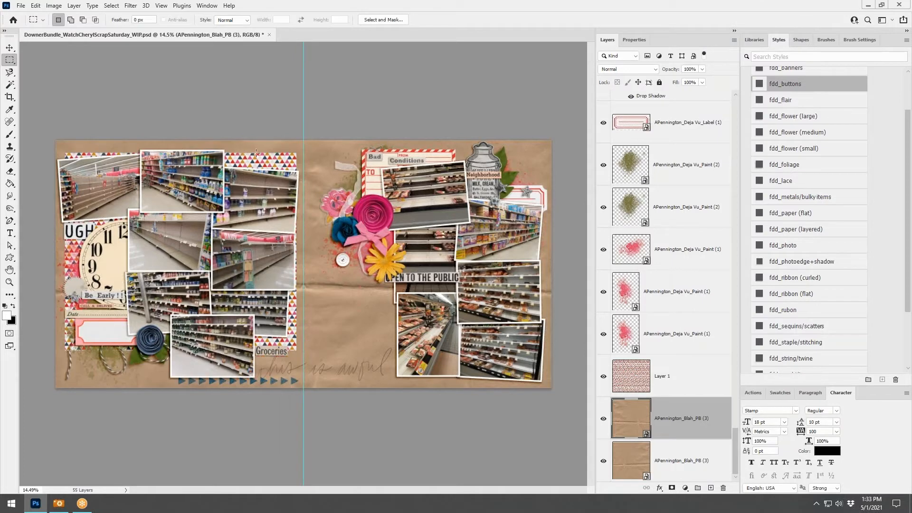
Step: Duplicate the trimmed patterned panel straight across onto the right page
click(10, 48)
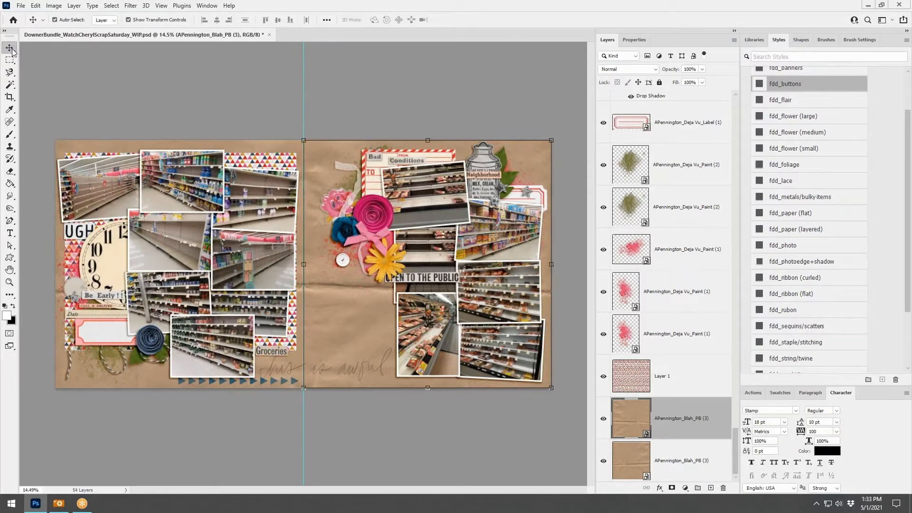
click(269, 157)
drag(269, 158, 521, 158)
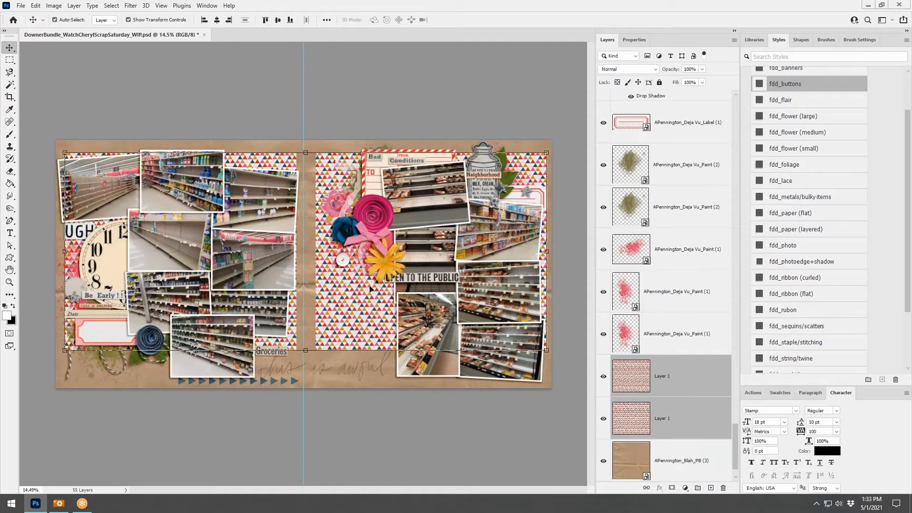
Step: Shift both patterned panels slightly to the left and apply the fdd_paper (layered) style to them
click(342, 335)
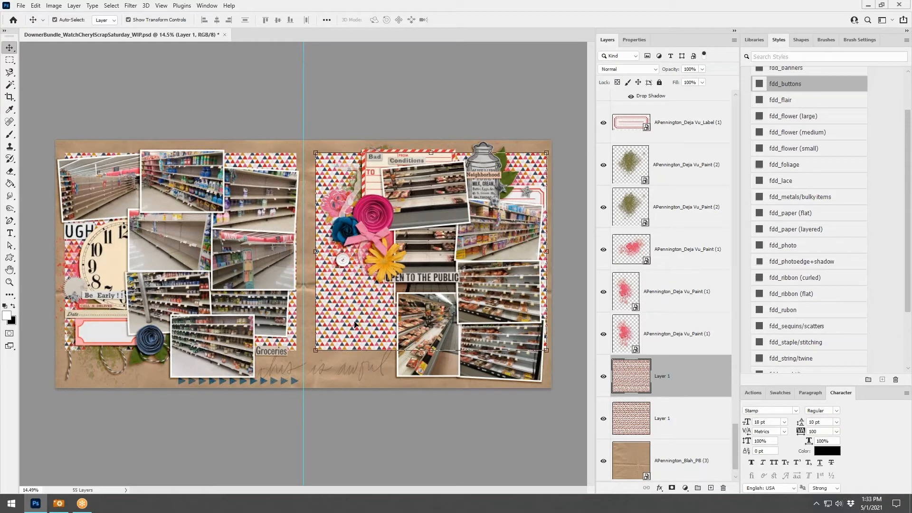
drag(293, 334, 291, 334)
drag(352, 320, 344, 321)
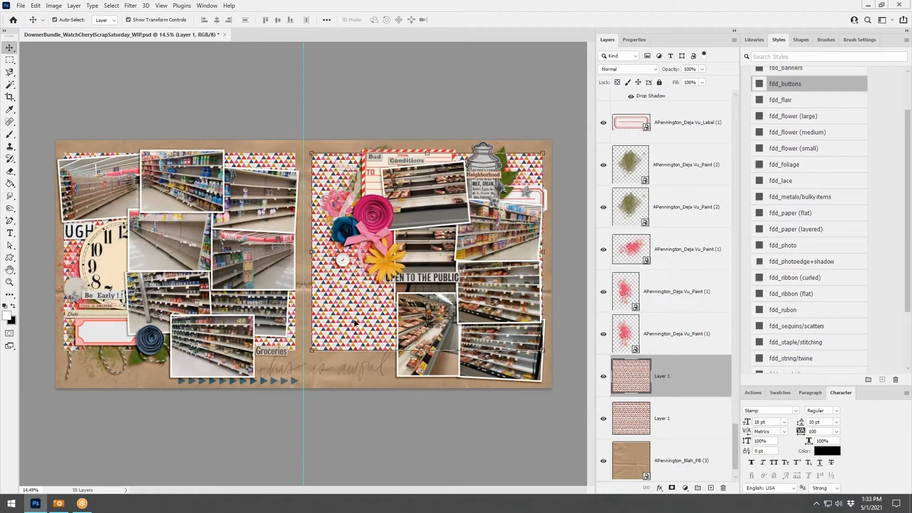
shift+click(698, 419)
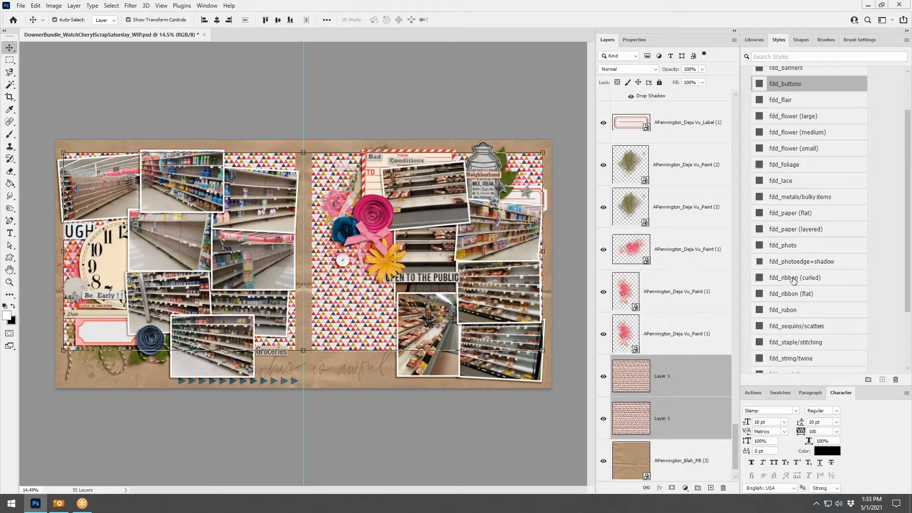
click(794, 234)
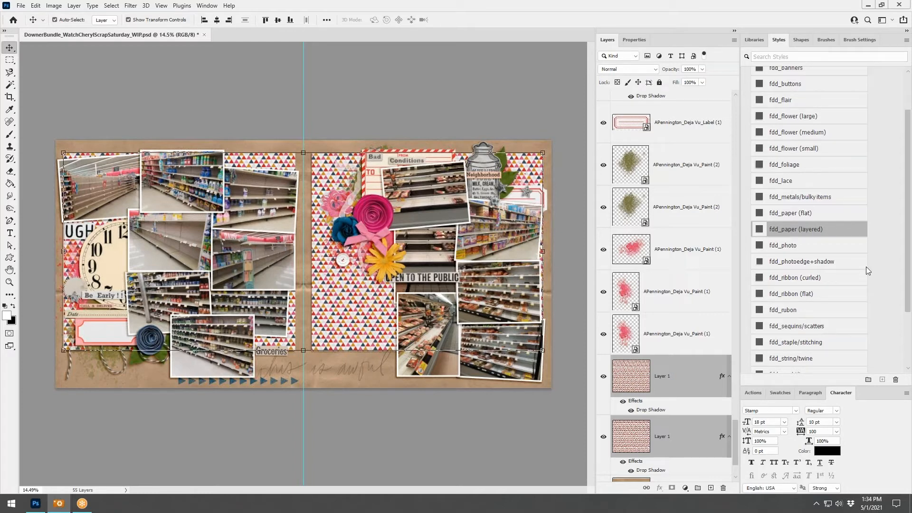
Step: Add the brown Deja Vu_Arrow 1 (2) beside the right page's flower cluster and reorder its layer directly above the green paint layers
key(ctrl+v)
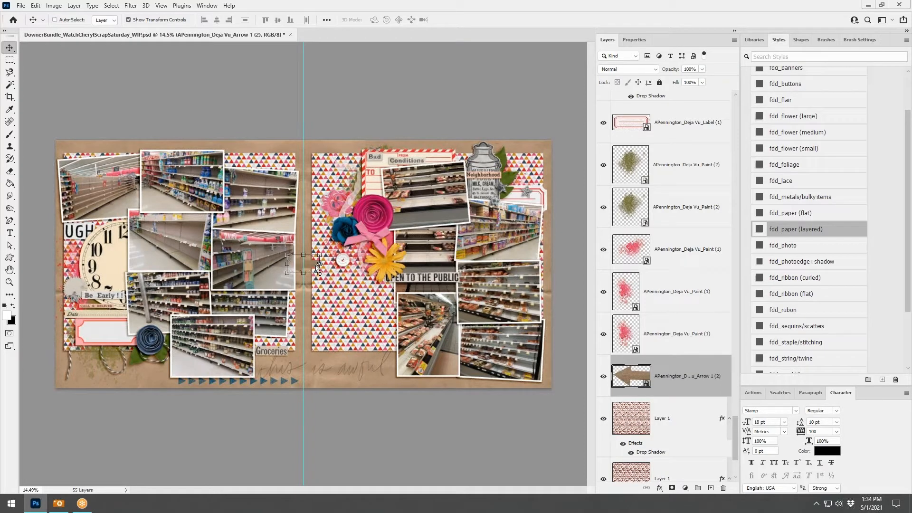
drag(317, 264, 345, 264)
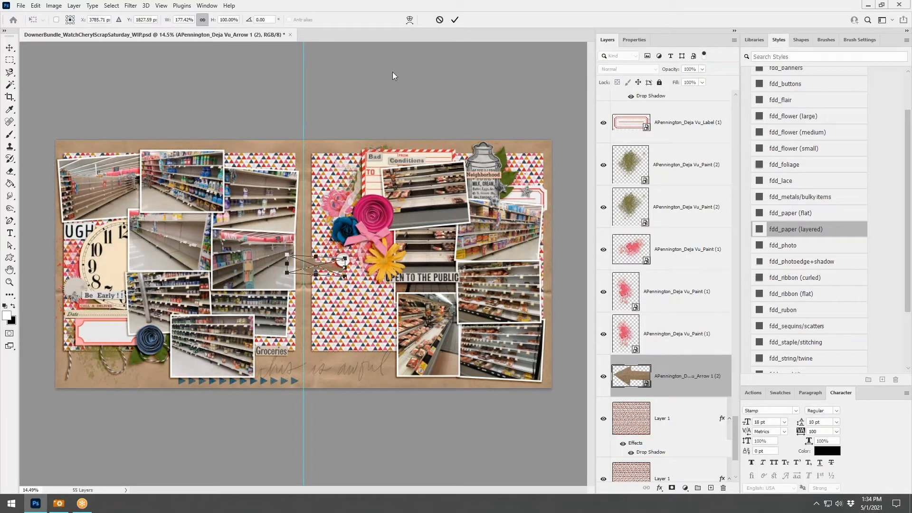
click(440, 21)
drag(309, 267, 333, 252)
drag(664, 376, 707, 162)
Step: Apply the fdd_paper (layered) style to the brown arrow and tuck it beside the yellow flower, below the white button
click(810, 214)
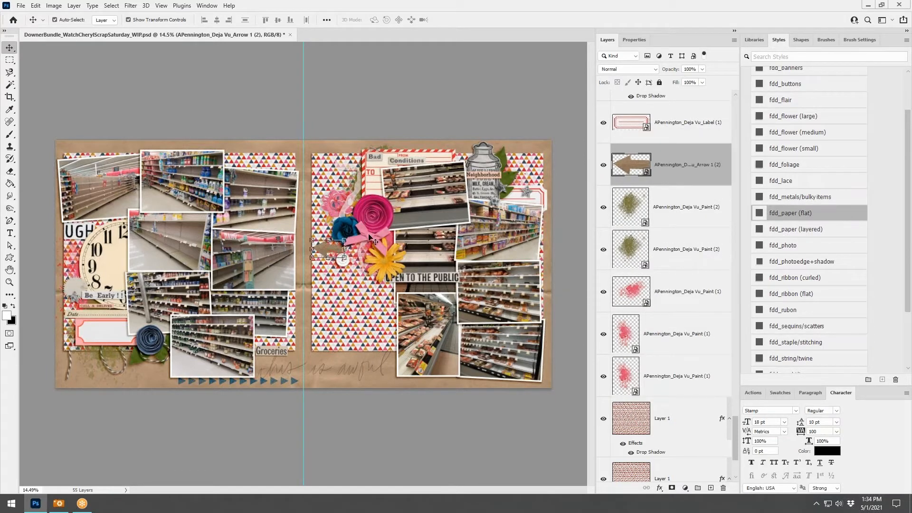
click(798, 229)
drag(325, 256, 352, 277)
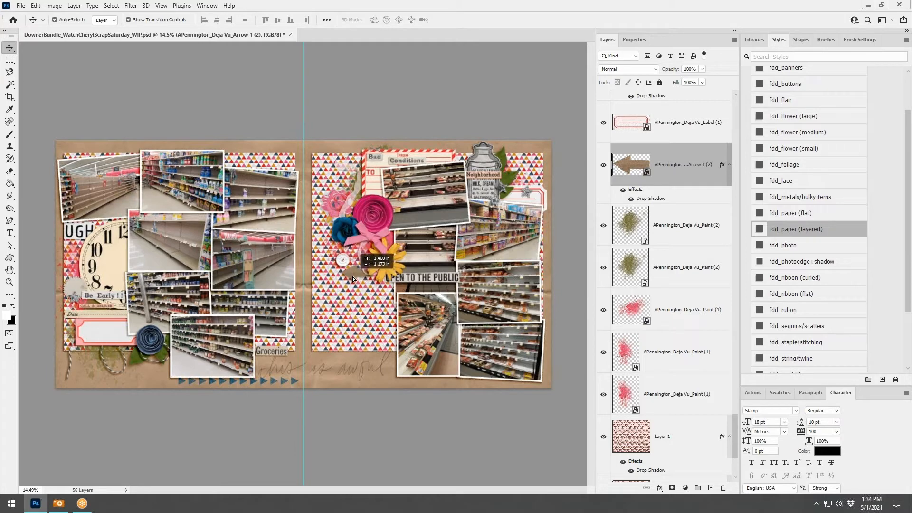
Step: Add Deja Vu_Arrow 1 (1) and move it below the foliage near the left page's lower edge
drag(911, 285, 369, 305)
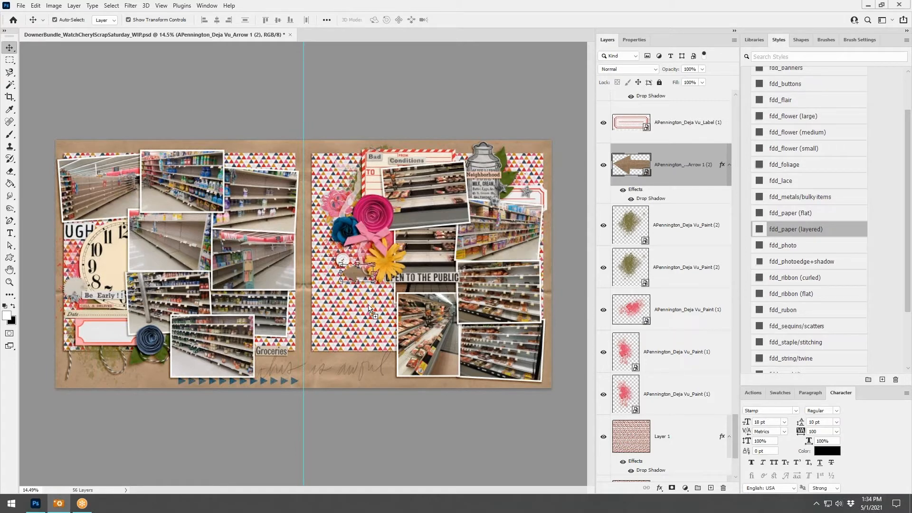
drag(314, 268, 163, 367)
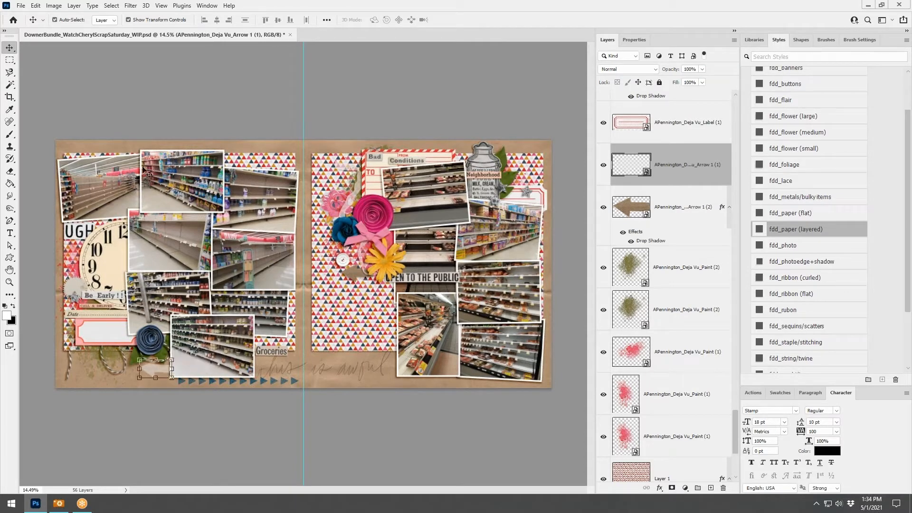
Step: Flip the pale arrow horizontally, move it below the left page's blank label, and apply the fdd_acetate/vellum style
click(36, 6)
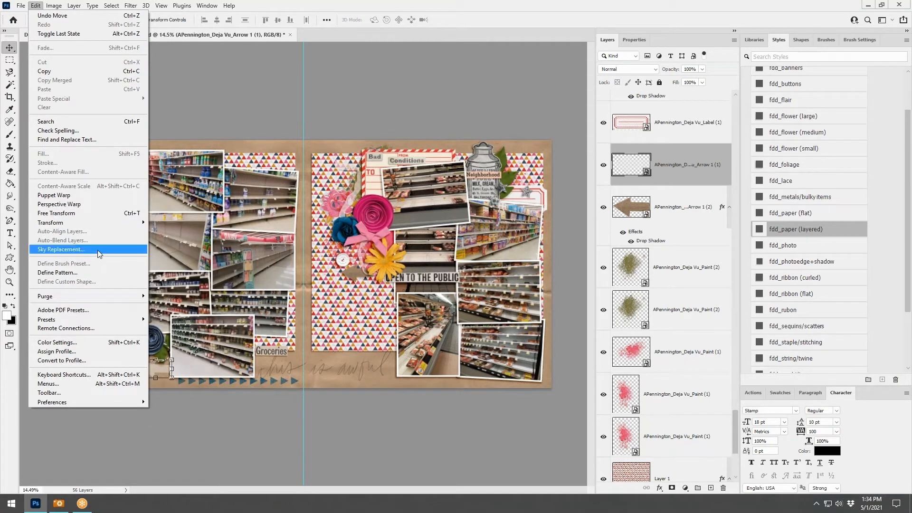
mouse_move(99, 225)
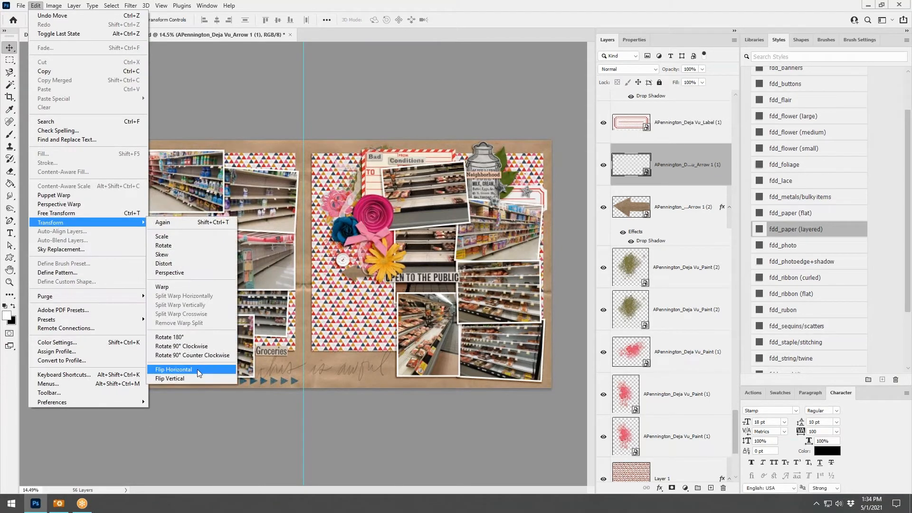
click(169, 378)
drag(157, 368, 88, 363)
scroll(798, 123, up, 3)
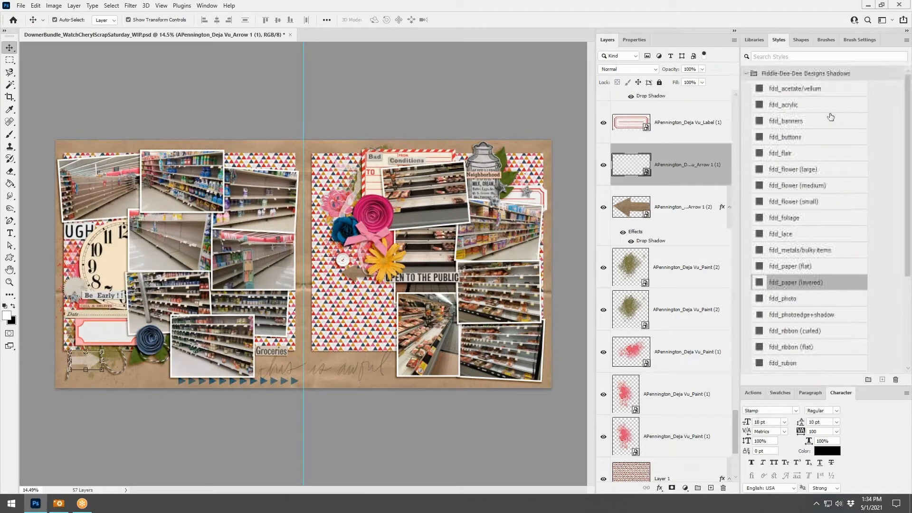
click(811, 90)
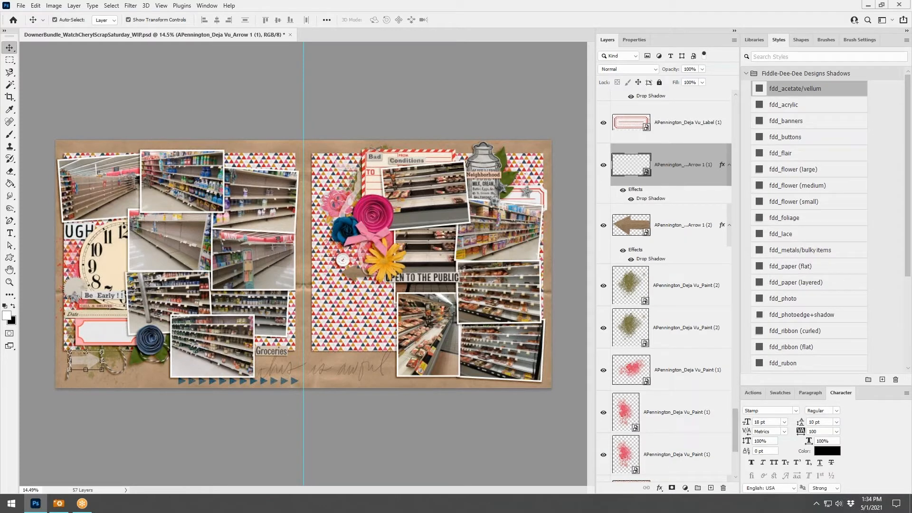
Step: Add Deja Vu_Brad (2), bring it to the front, and scale it to 80.59% over the right page's ticket label
drag(572, 202, 424, 244)
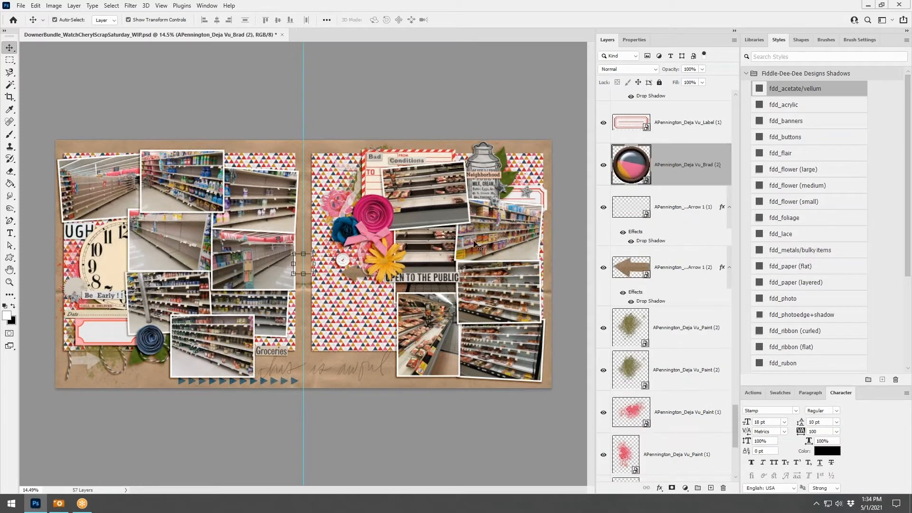
key(ctrl+shift+bracketright)
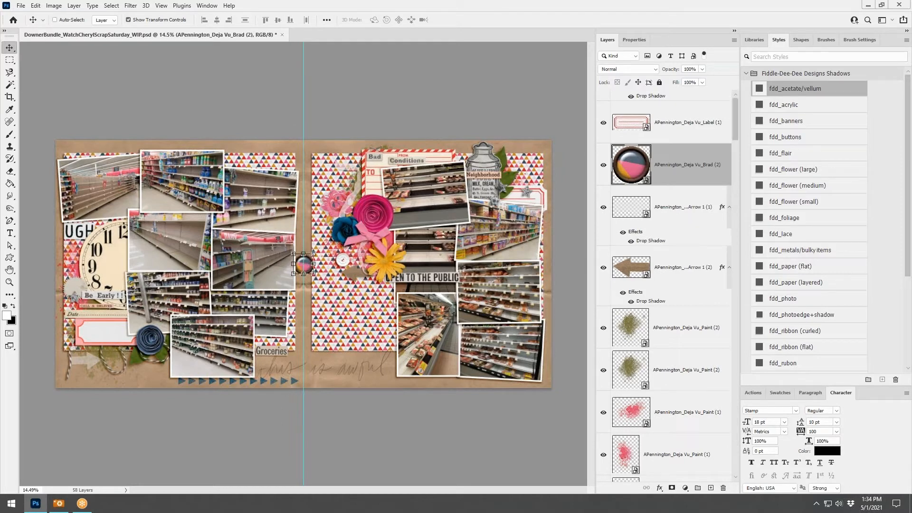
drag(309, 267, 526, 181)
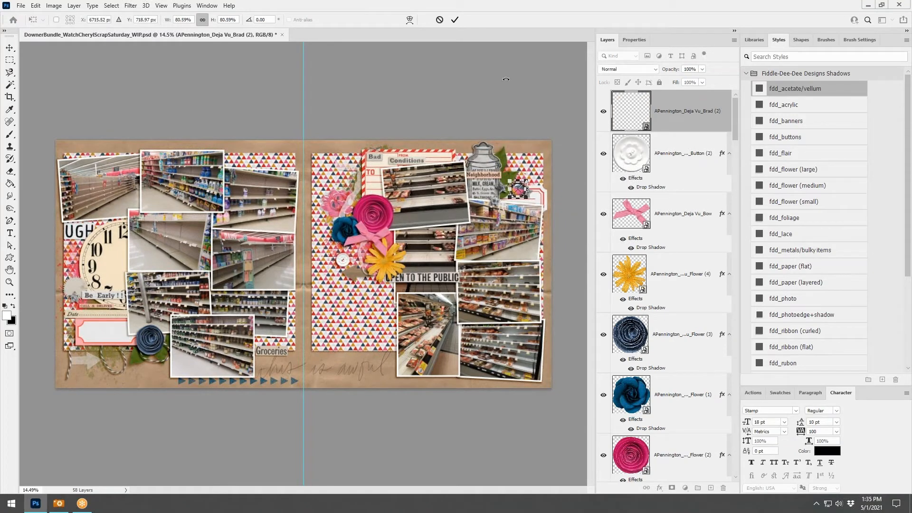
key(Return)
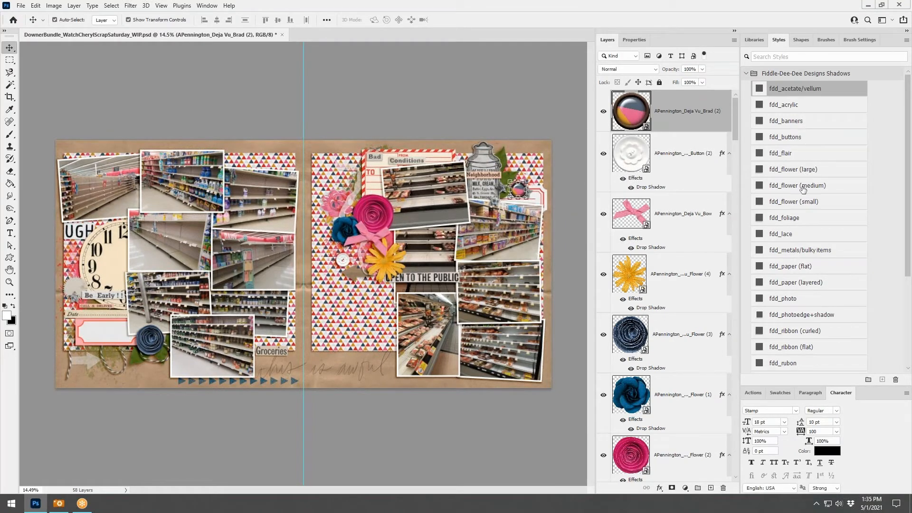
Step: Apply the fdd_buttons style to the brad and move it onto the left page's clock face
click(802, 202)
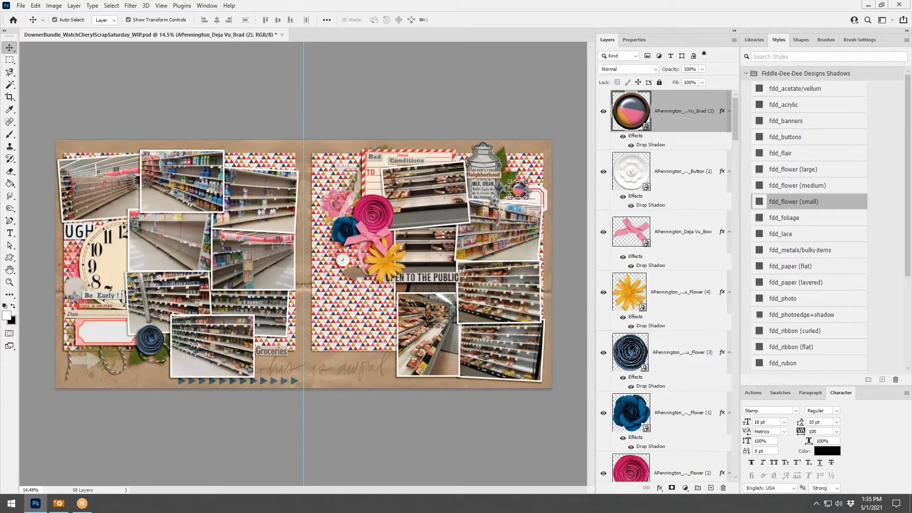
click(800, 136)
drag(523, 193, 94, 268)
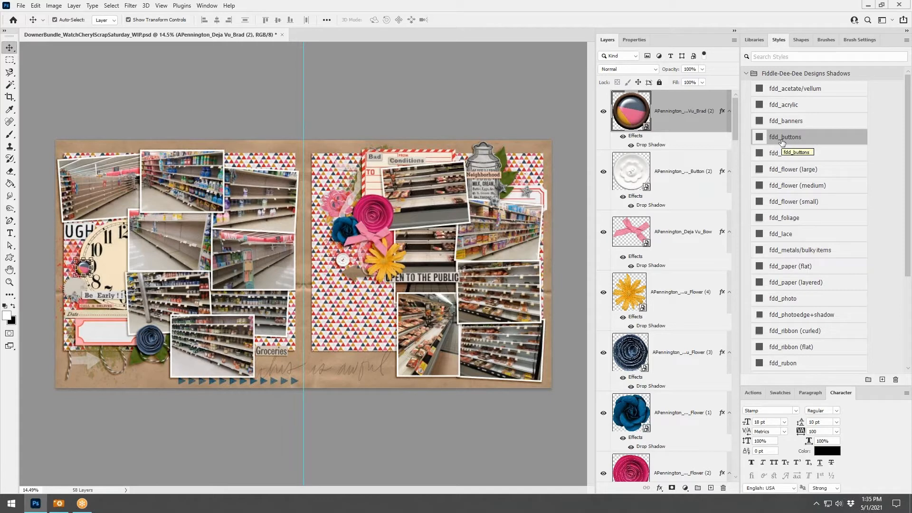
Step: Examine the drop shadow settings of the upright aisle photo in the right page's lower half
key(alt+Tab)
click(344, 315)
click(418, 318)
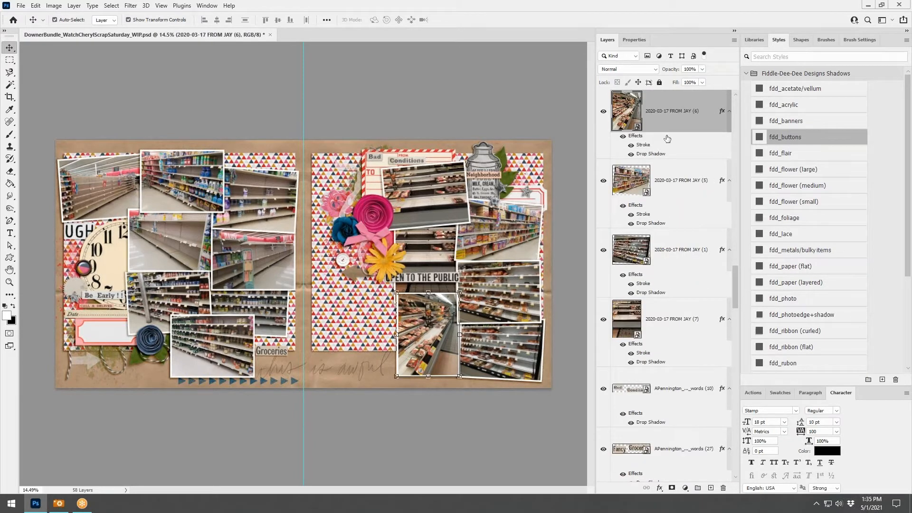
double_click(654, 157)
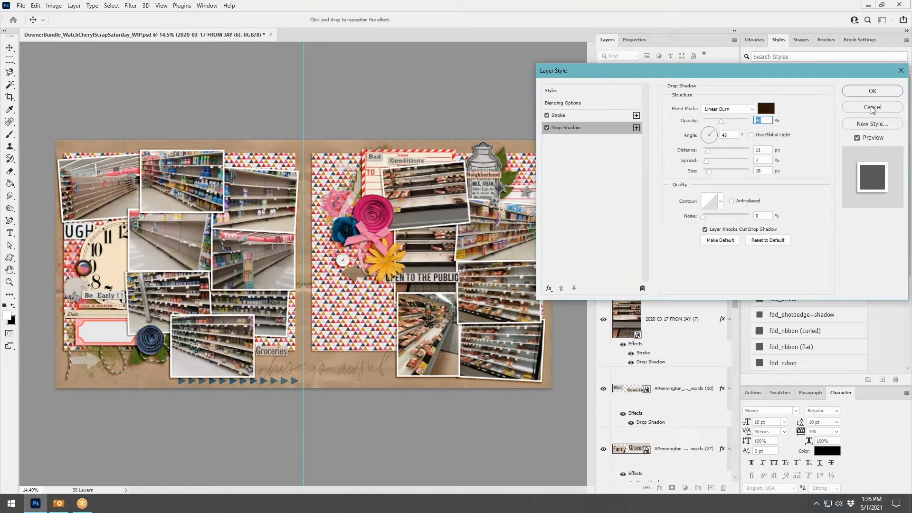
click(900, 71)
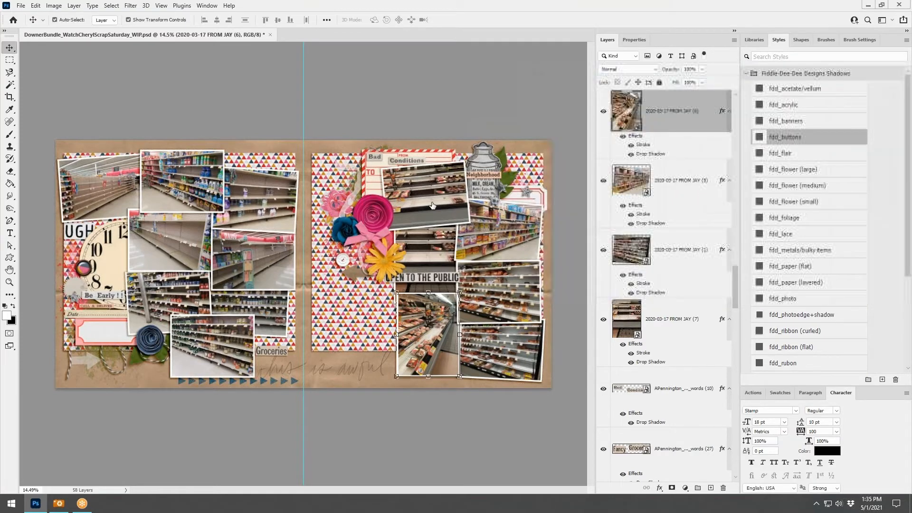
Step: Add the floral paper Deja Vu_PB ALT (15) and copy a full-width horizontal strip of its lower part to a new layer
scroll(370, 211, up, 1)
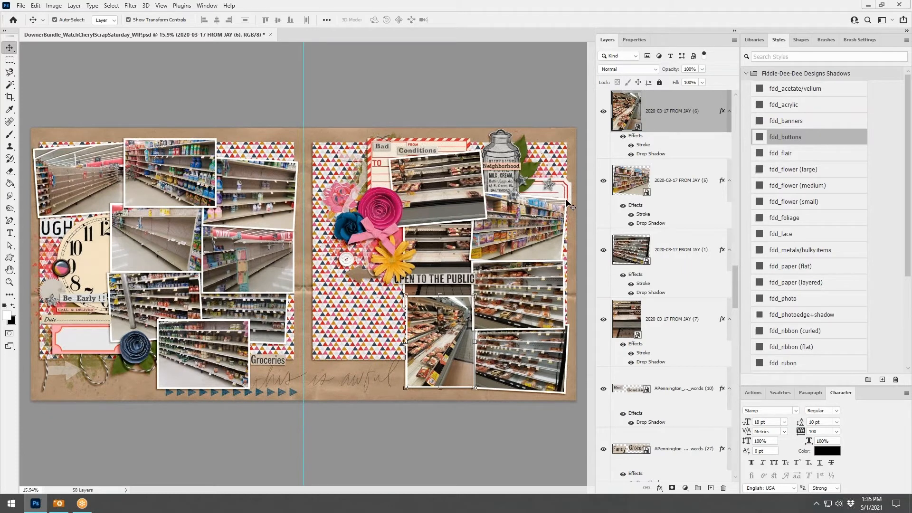
key(alt+Tab)
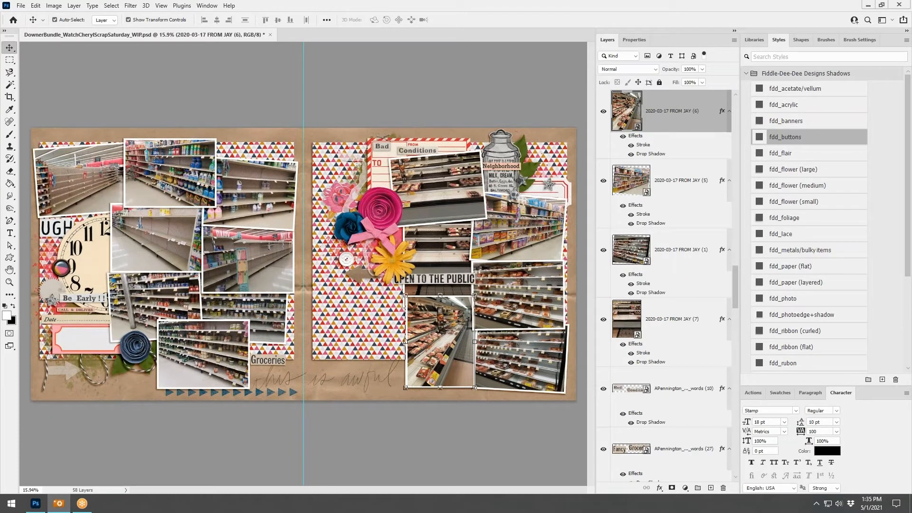
drag(911, 189, 372, 293)
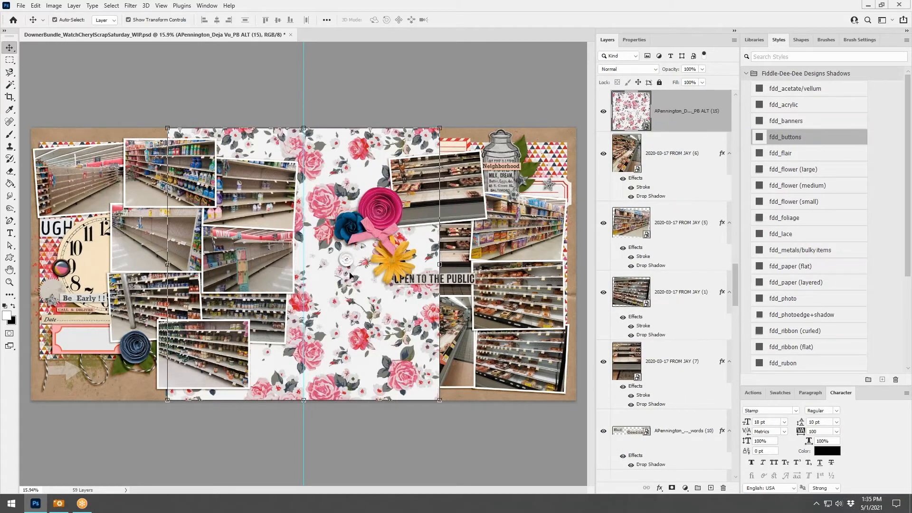
click(9, 60)
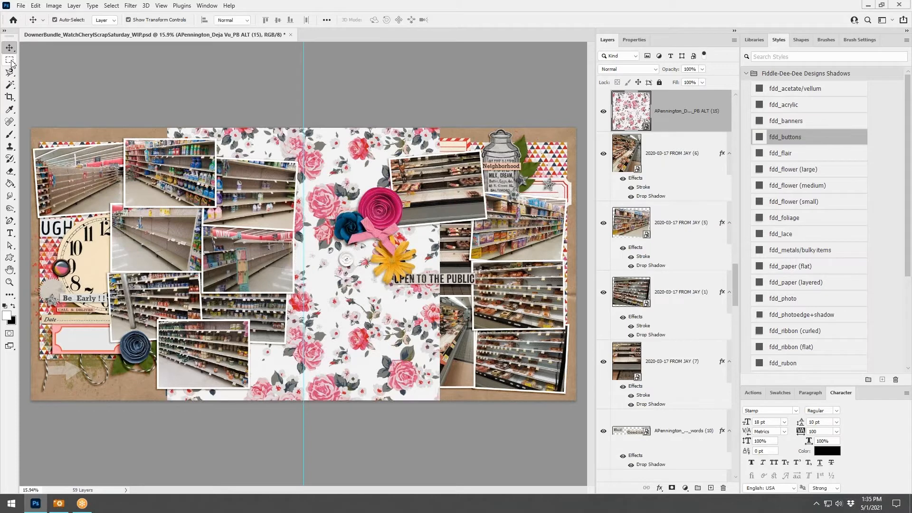
drag(153, 247, 440, 284)
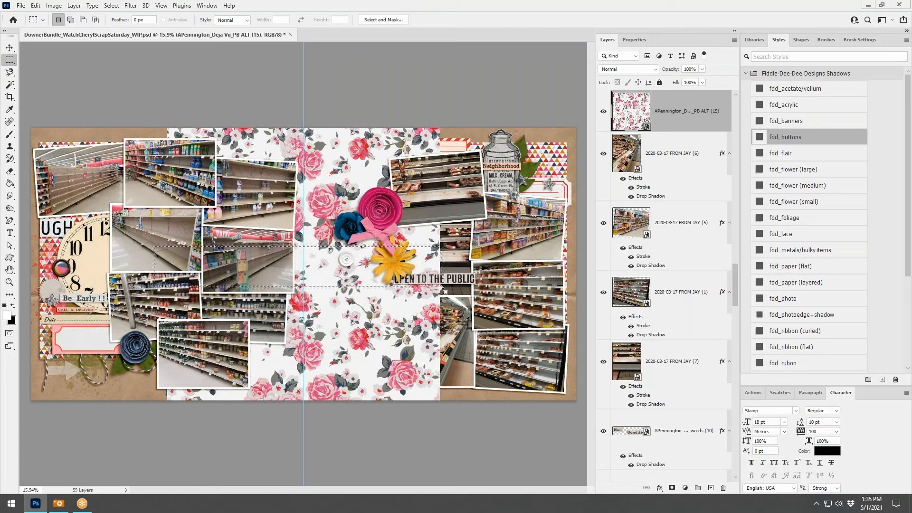
click(336, 324)
drag(162, 334, 442, 373)
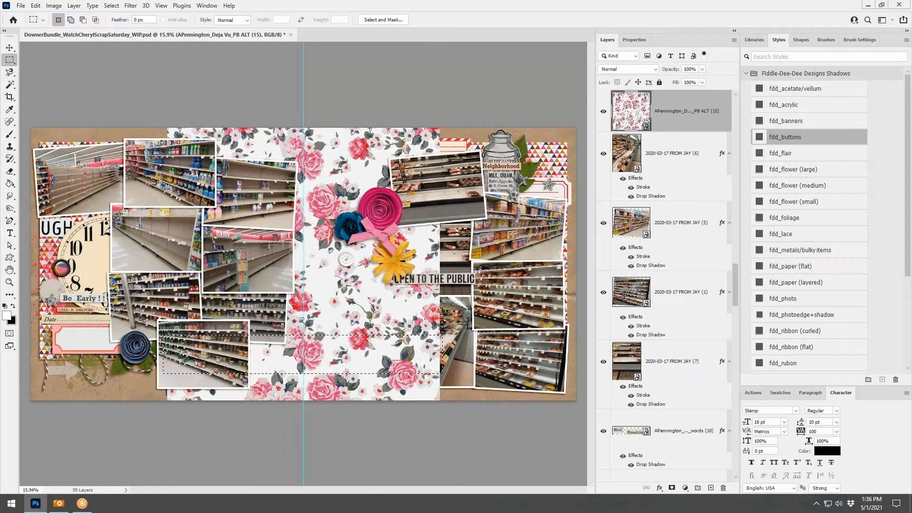
key(ctrl+j)
Step: Delete the full floral paper layer and apply the fdd_paper (flat) style to the copied strip
click(683, 162)
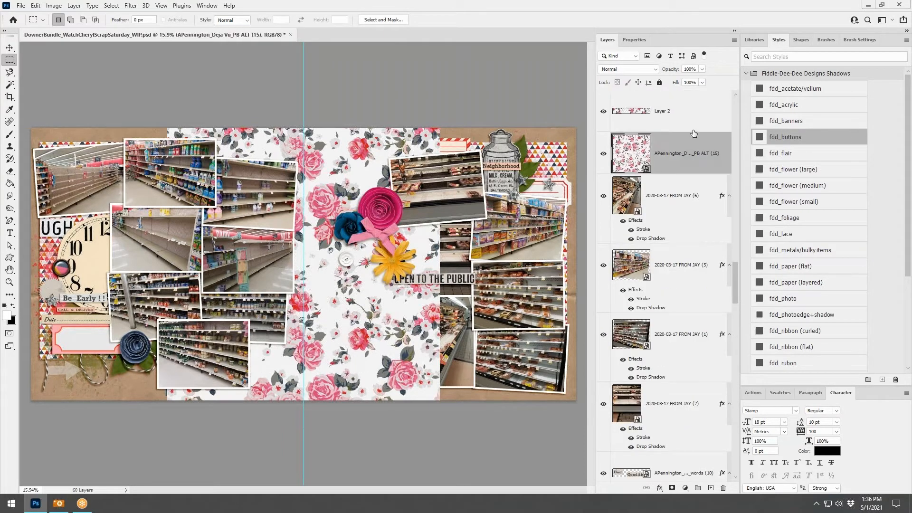
right_click(682, 156)
click(703, 110)
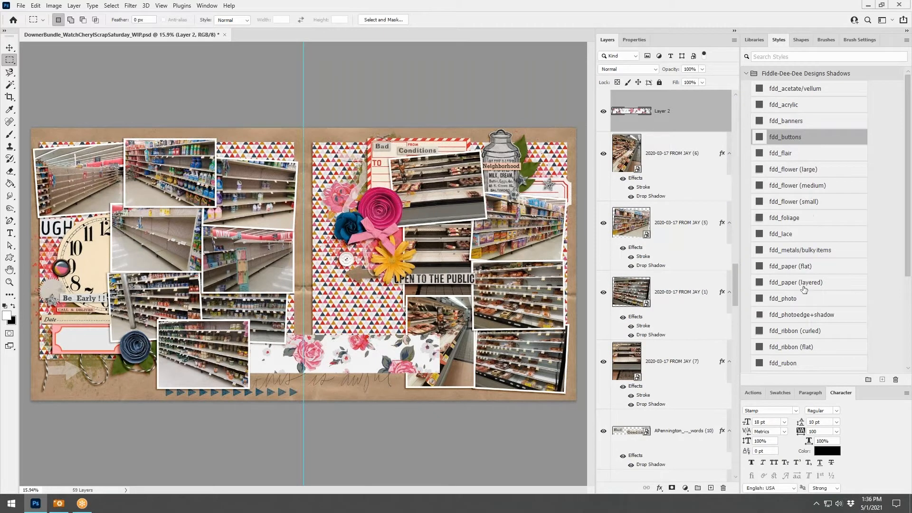
click(798, 266)
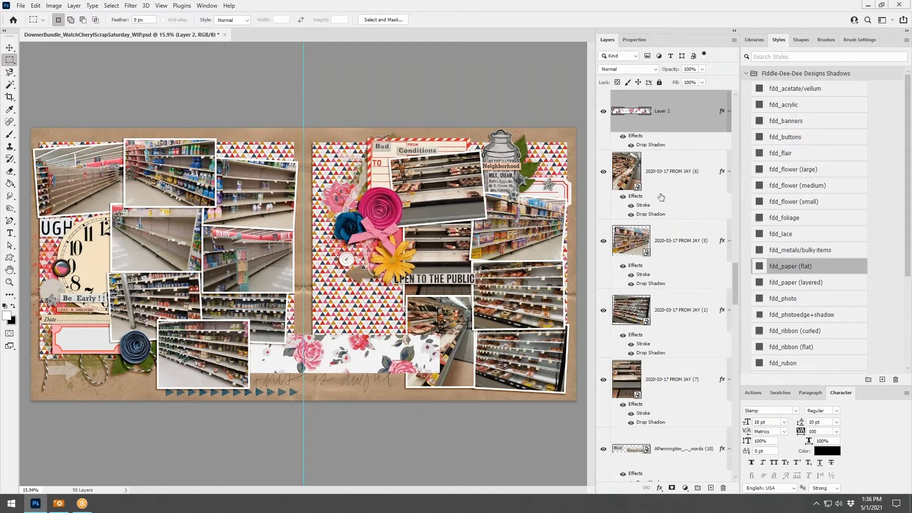
Step: Move the floral strip to the right page's outer edge and reorder its layer directly above the two patterned panel layers
click(10, 48)
drag(354, 355, 561, 299)
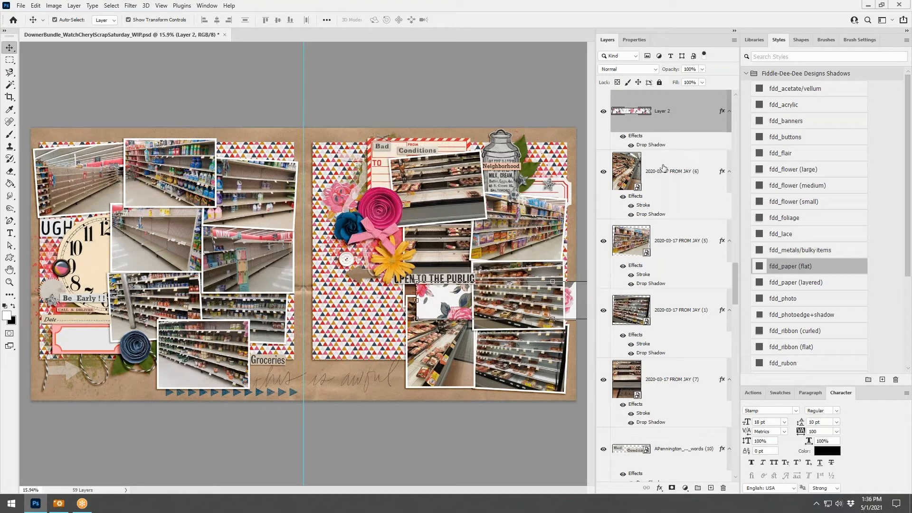
key(ctrl+shift+[)
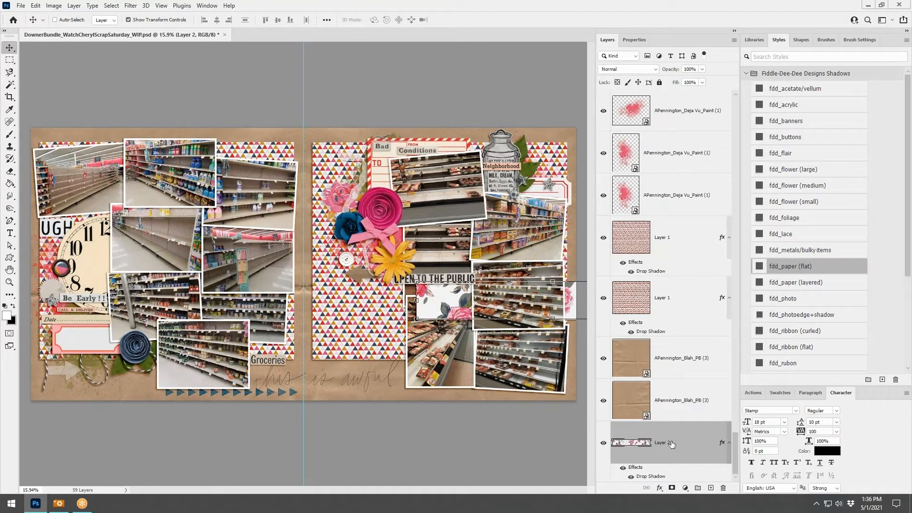
drag(672, 442, 671, 237)
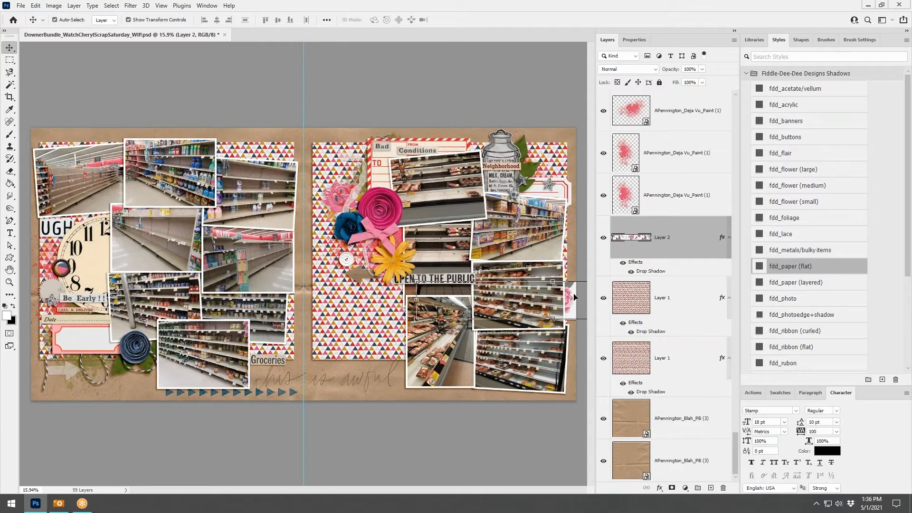
Step: Duplicate the floral strip twice to span both pages and align the top edges of all three strips
drag(573, 297, 152, 304)
shift+click(675, 360)
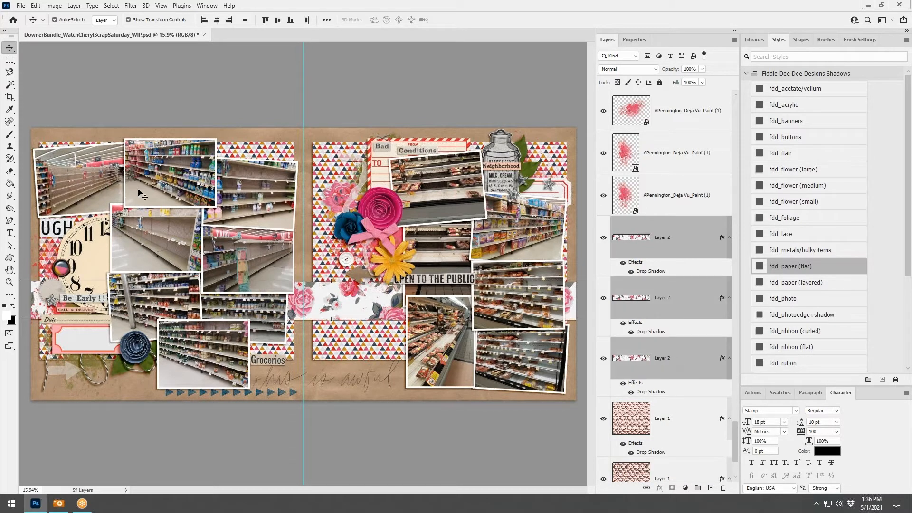
click(265, 20)
click(416, 457)
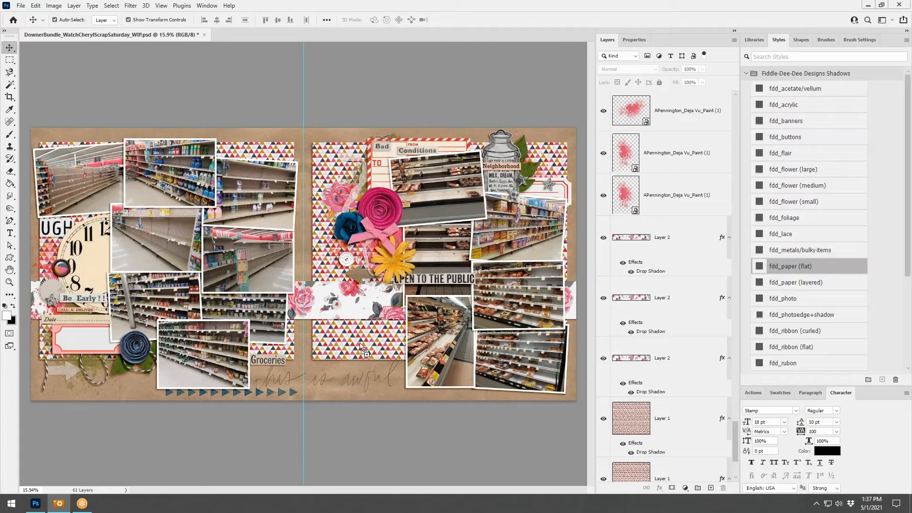
Step: Add EIT_Scribble (9) below the Groceries label across the page gap and move its layer down among the floral strip layers
mouse_move(364, 380)
mouse_down()
mouse_move(342, 273)
mouse_move(354, 373)
mouse_up()
key(ctrl+shift+bracketleft)
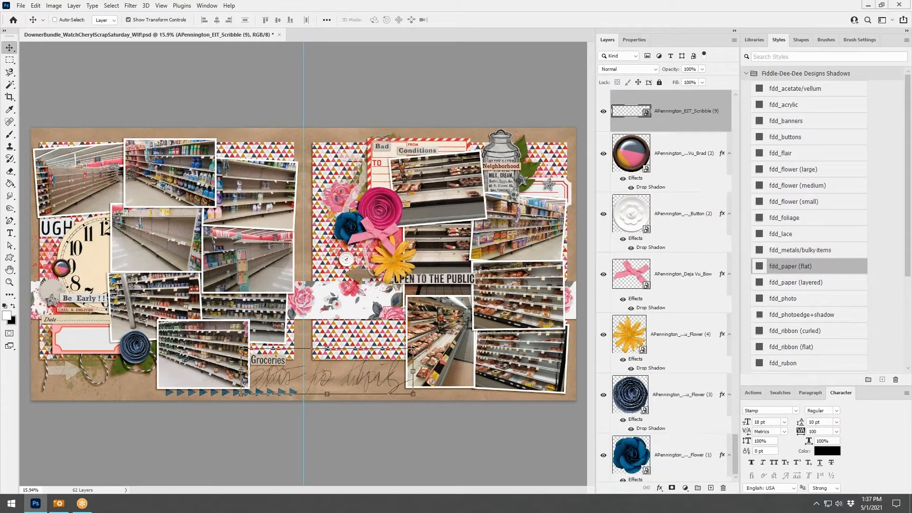
drag(689, 463, 682, 125)
scroll(679, 266, up, 3)
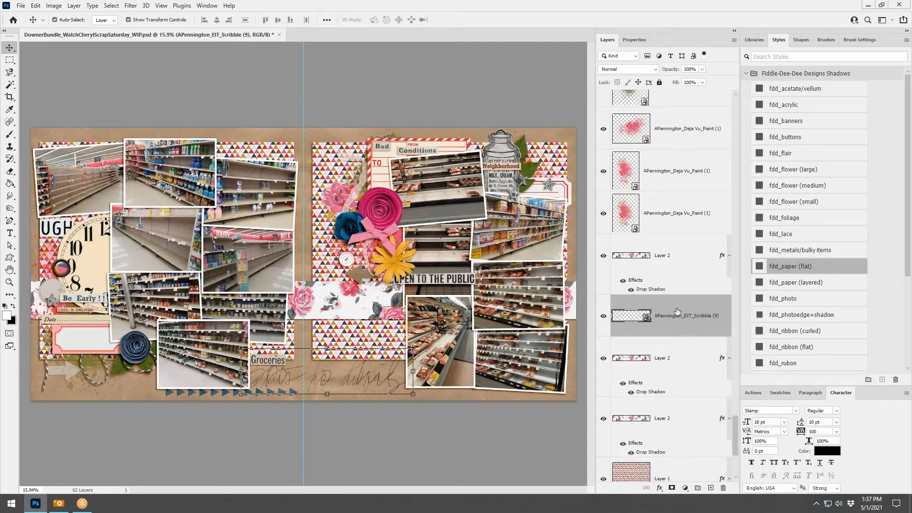
Step: Reorder the scribble layer between the pale arrow and brown arrow layers
scroll(678, 313, up, 4)
scroll(679, 380, down, 3)
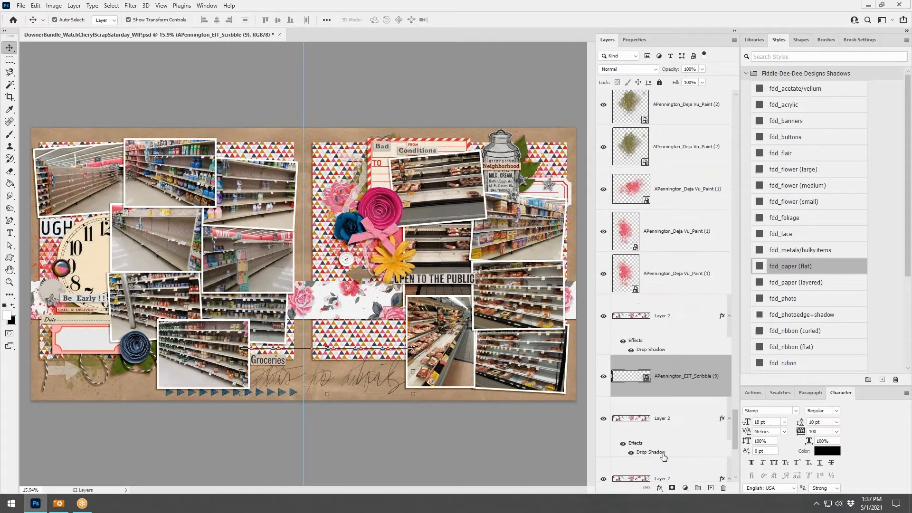
mouse_move(681, 386)
mouse_down()
mouse_move(691, 99)
mouse_move(689, 173)
mouse_up()
scroll(687, 223, up, 4)
scroll(686, 223, up, 1)
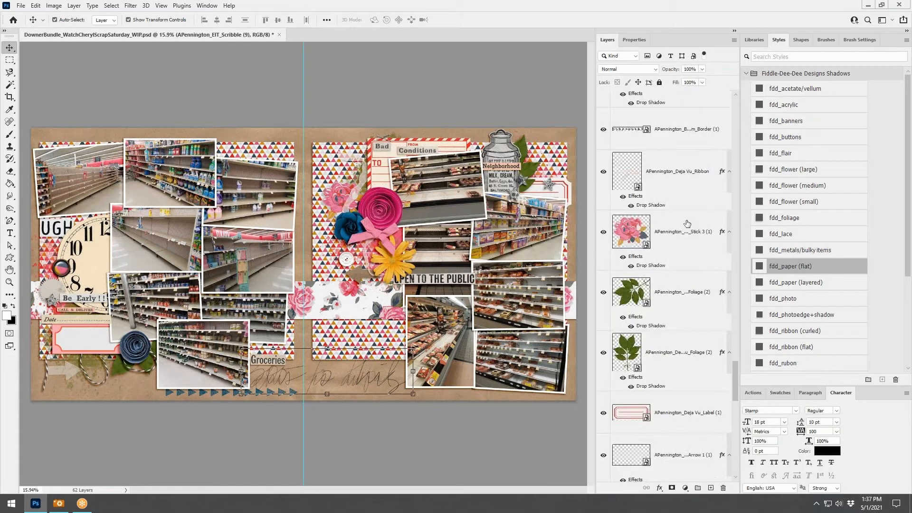
scroll(687, 224, down, 2)
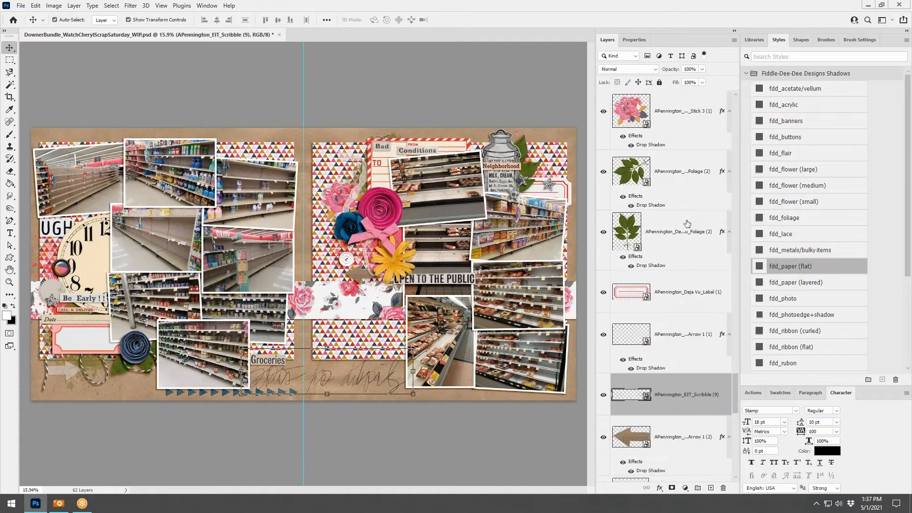
Step: Move EIT_Scribble (9) up off the writing beneath it and delete the Blah_Scribbles (2) layer
click(396, 380)
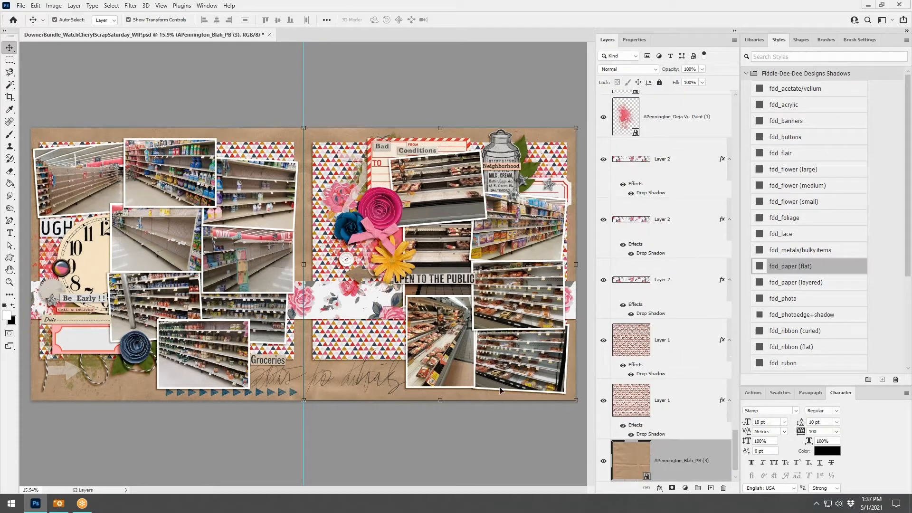
scroll(679, 381, down, 1)
scroll(679, 381, up, 6)
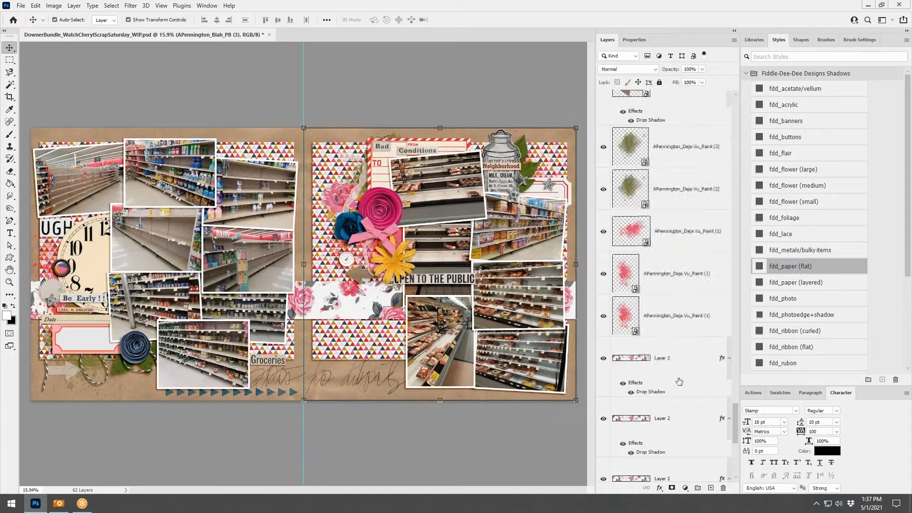
click(676, 225)
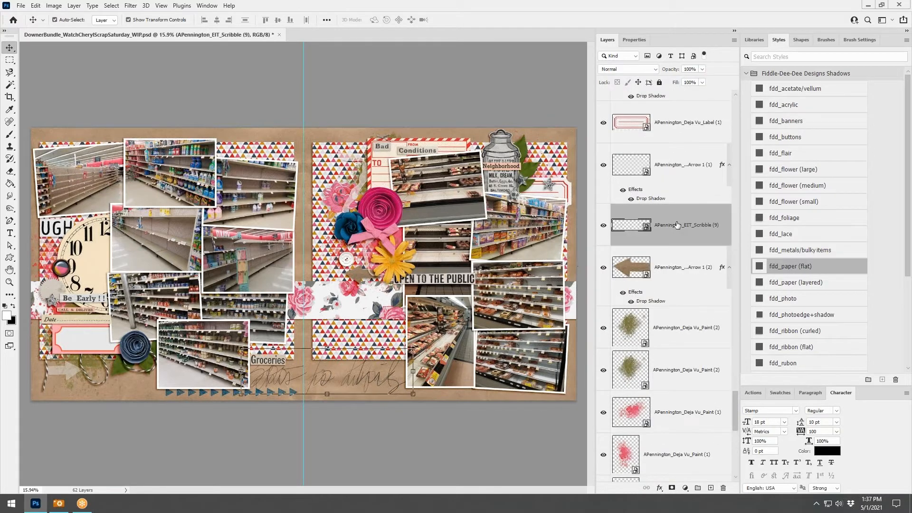
drag(370, 379, 381, 335)
click(372, 380)
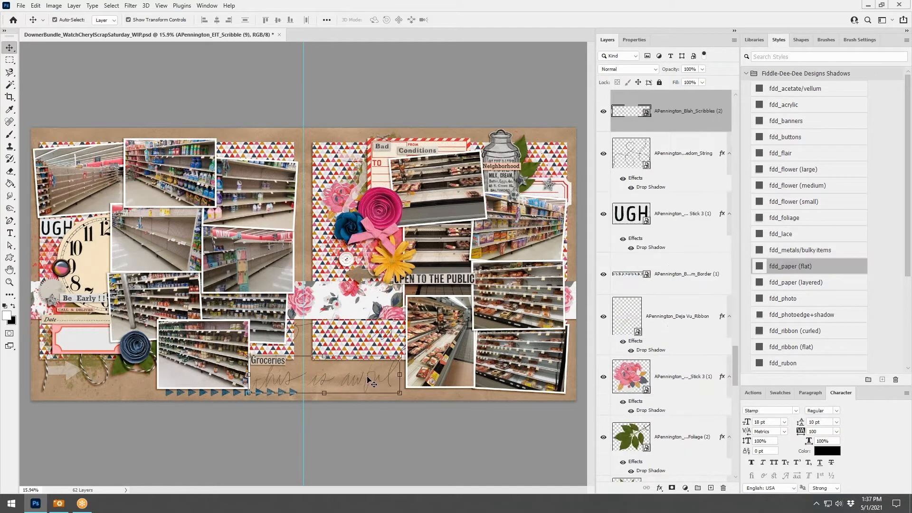
right_click(680, 111)
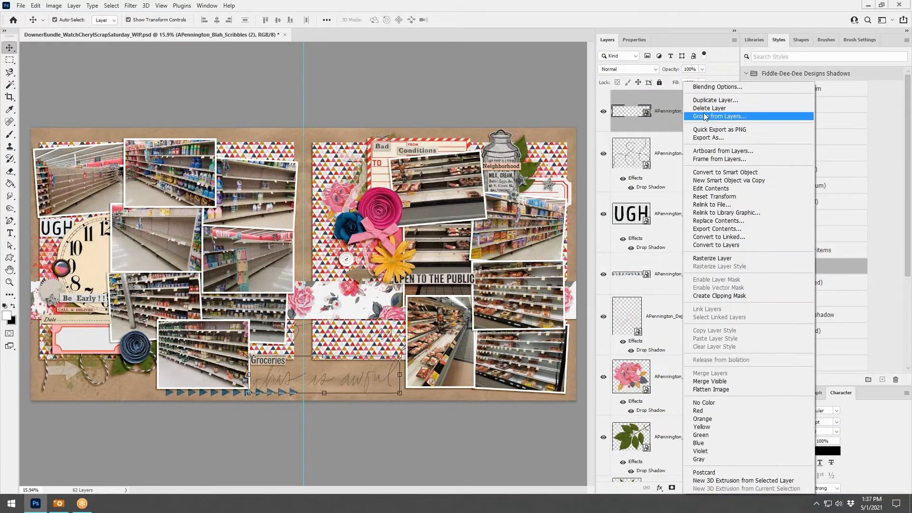
click(705, 113)
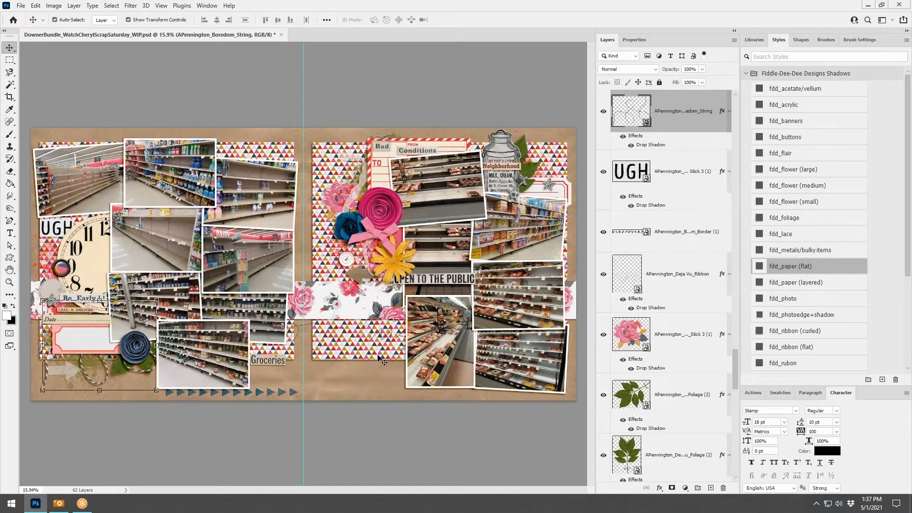
Step: Return EIT_Scribble (9) to the space below the Groceries label across the page gap and scale it to 90.75%
click(387, 339)
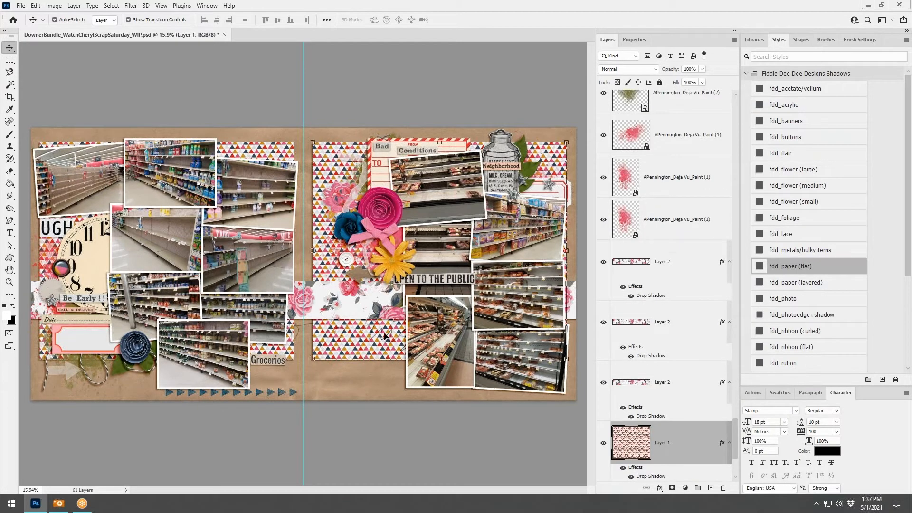
scroll(672, 271, up, 6)
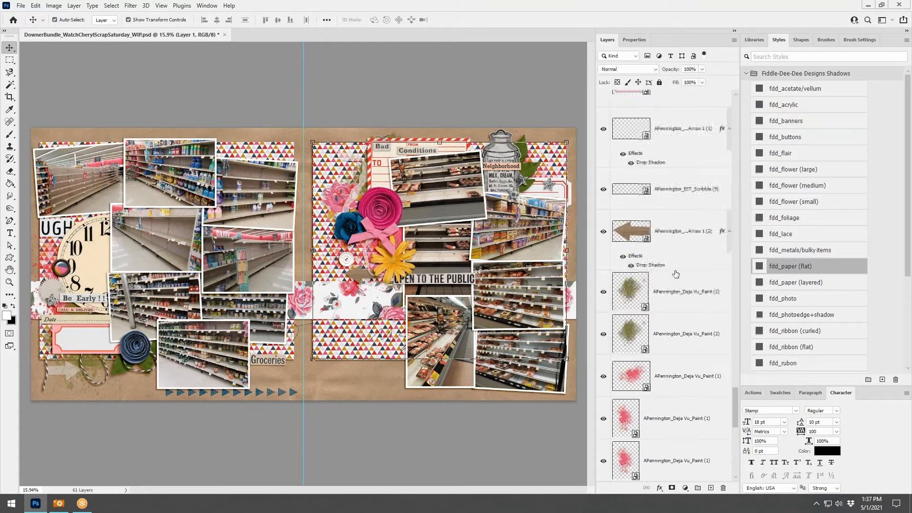
click(683, 245)
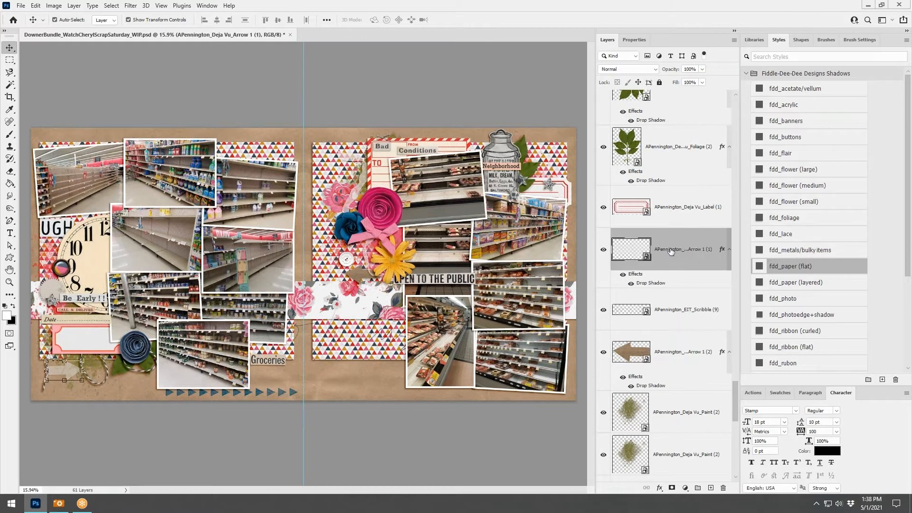
ctrl+click(346, 343)
drag(346, 343, 344, 385)
drag(421, 352, 370, 369)
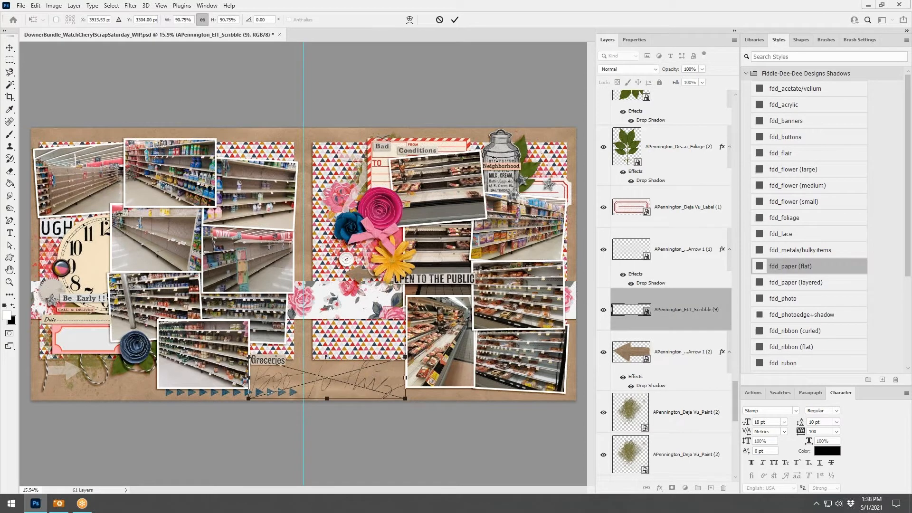
click(454, 20)
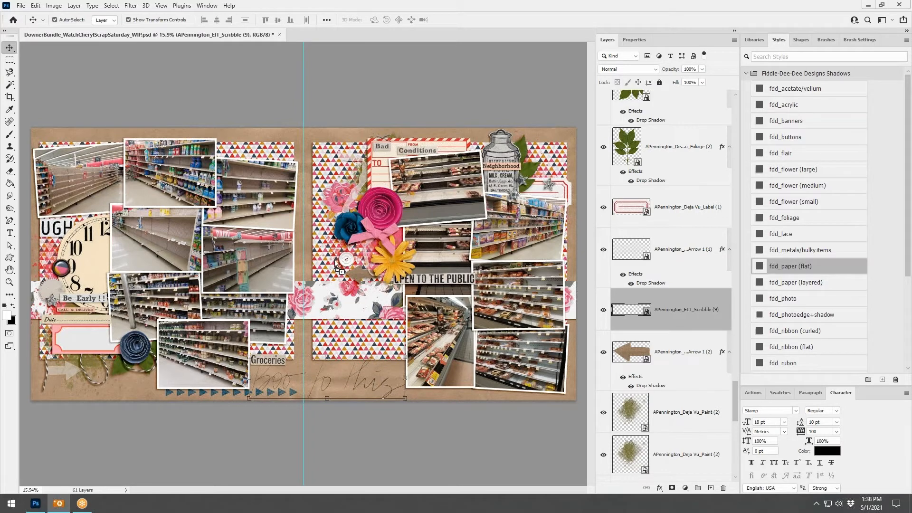
Step: Add EIT_Paint (5) beside the blue flower and white button on the right page
key(ctrl+v)
mouse_move(311, 266)
mouse_down()
mouse_move(381, 179)
mouse_move(344, 247)
mouse_up()
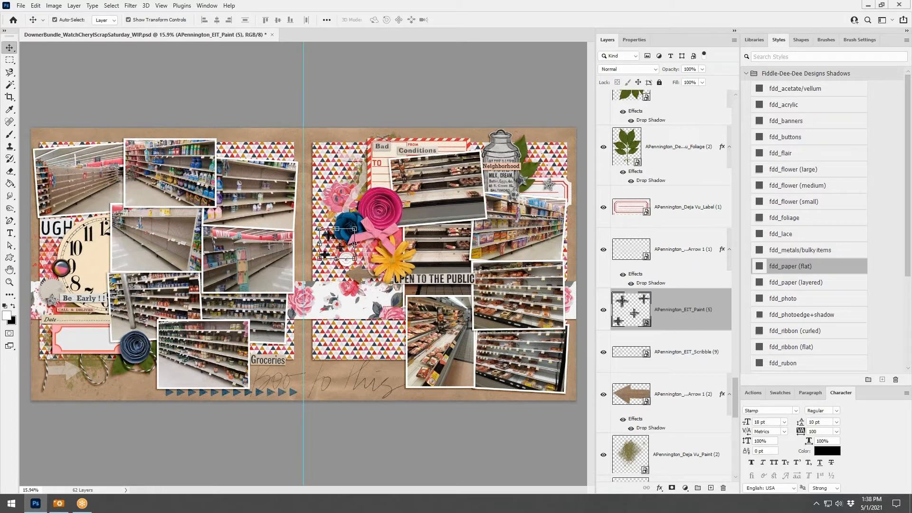
key(alt+Tab)
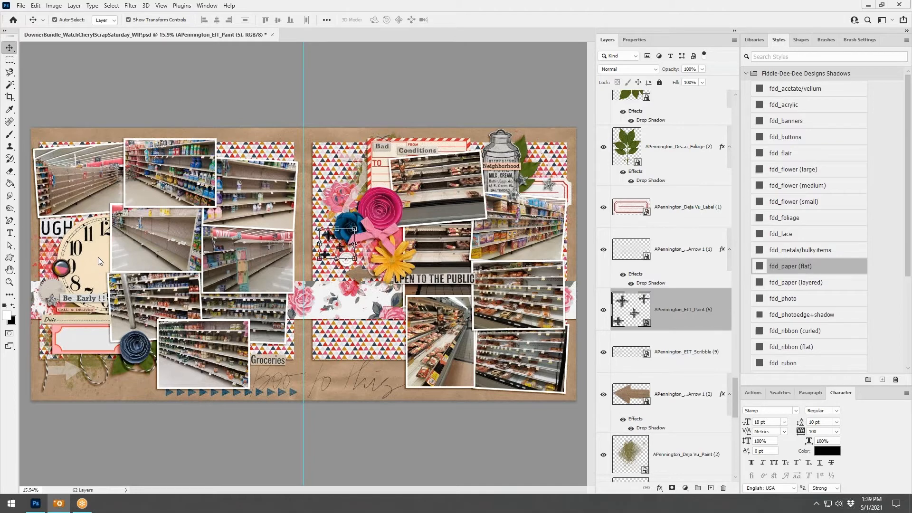
scroll(69, 300, up, 3)
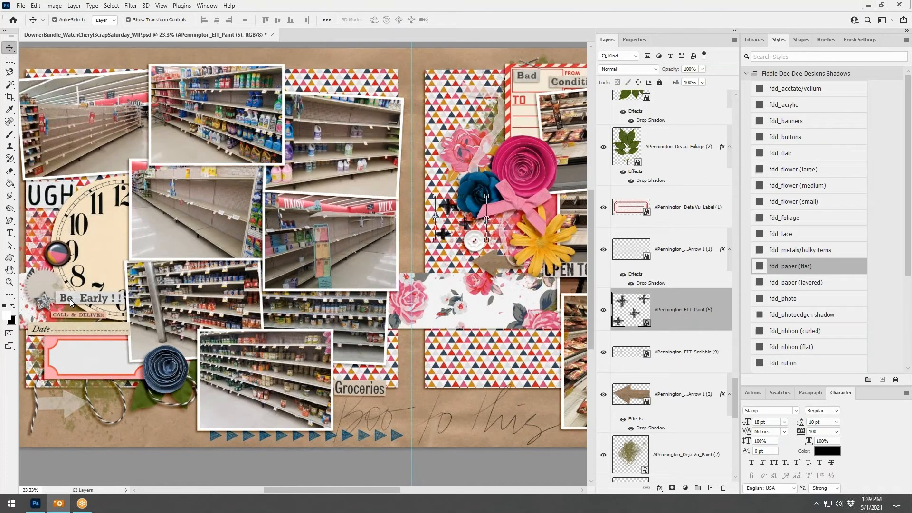
scroll(71, 302, up, 4)
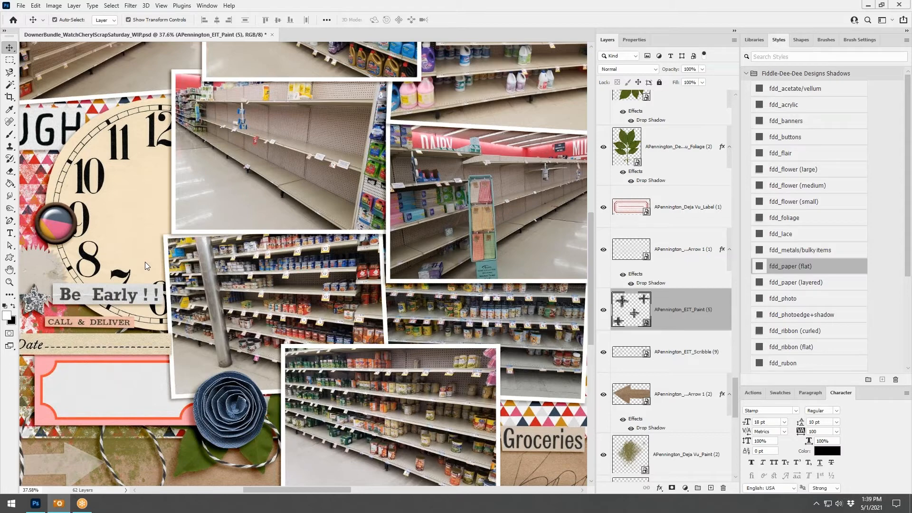
key(ctrl+0)
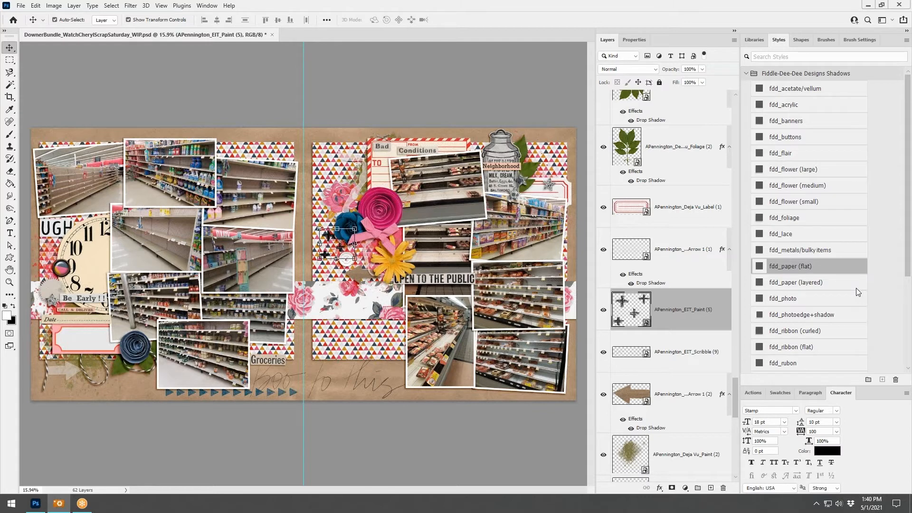
Step: Add the white EIT_Flower (5) beside the left page's navy rolled flower and reorder its layer directly below that flower's layer
drag(557, 207, 369, 256)
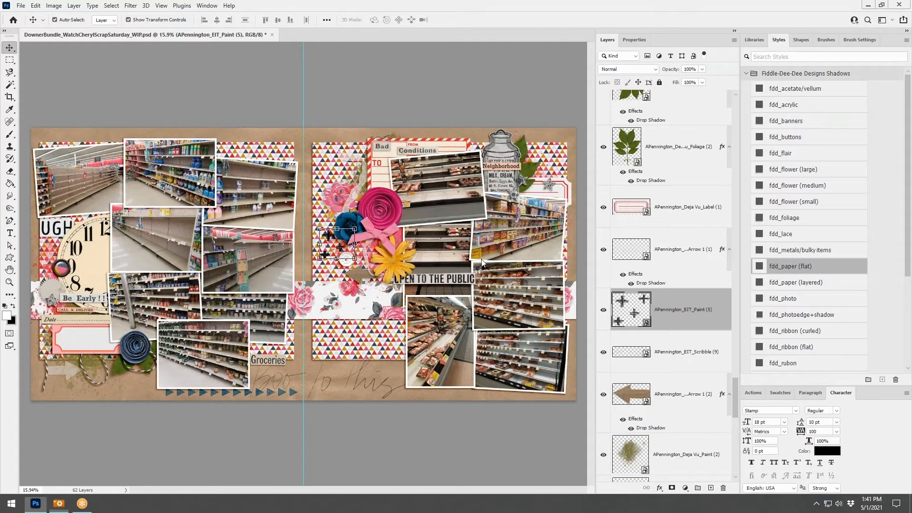
drag(308, 268, 118, 353)
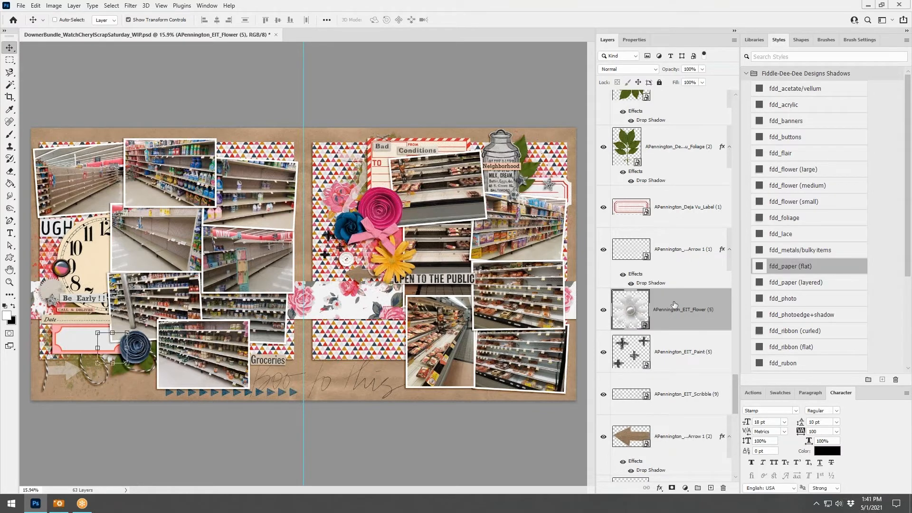
key(ctrl+shift+bracketright)
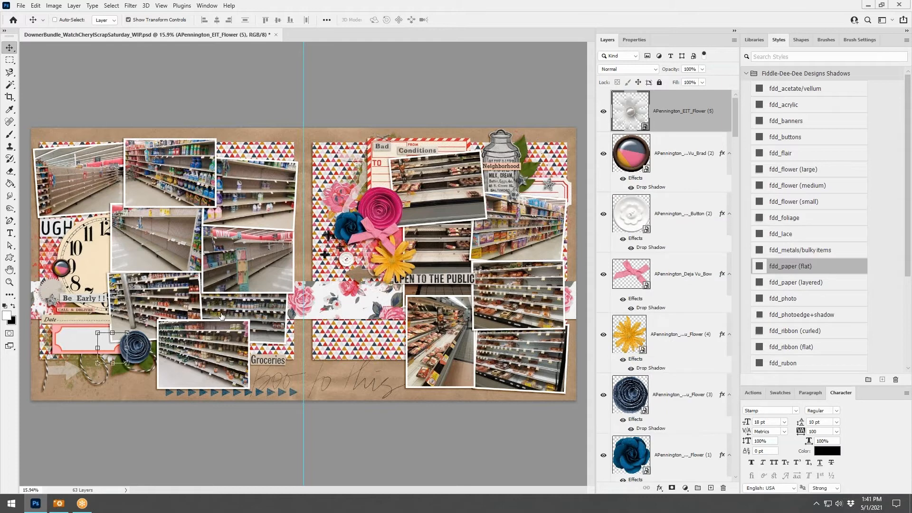
drag(687, 112, 665, 430)
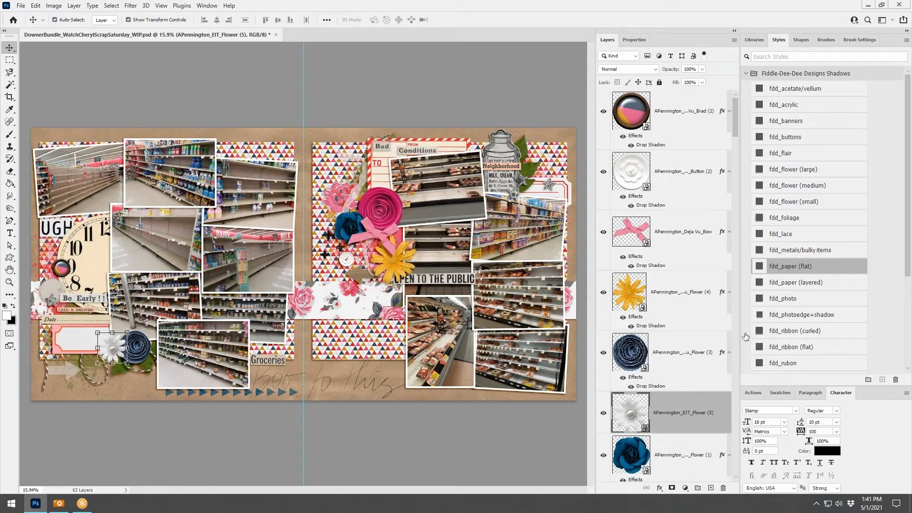
Step: Apply the fdd_flower (small) shadow style to the white flower and scale it to 76.28%
click(805, 204)
drag(127, 332, 120, 339)
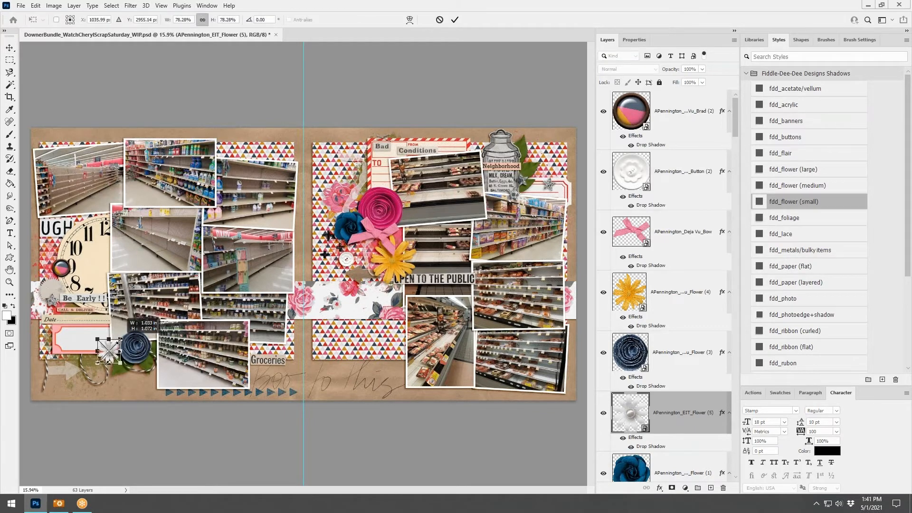
click(455, 21)
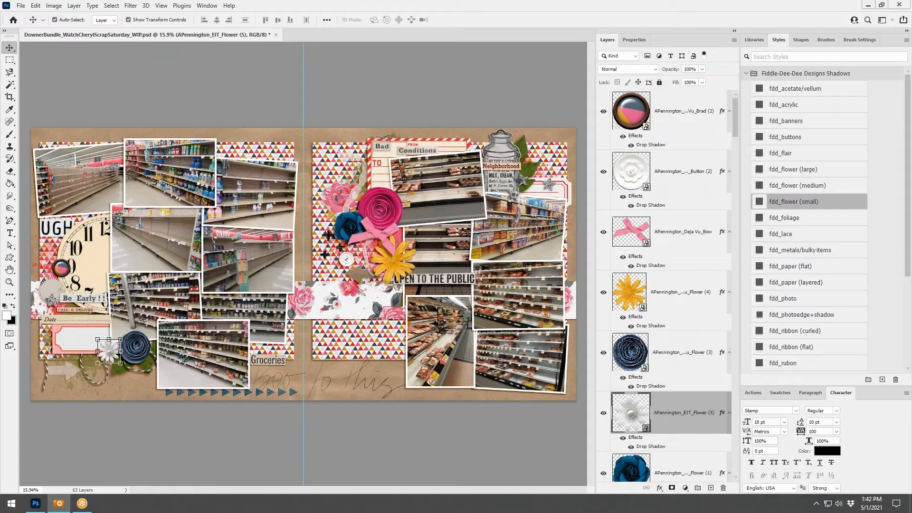
Step: Add the Boredom alphabet letters Y, W, V, T, S, R, N, I, H, G and E at the page gap and select their layers
drag(292, 156, 223, 171)
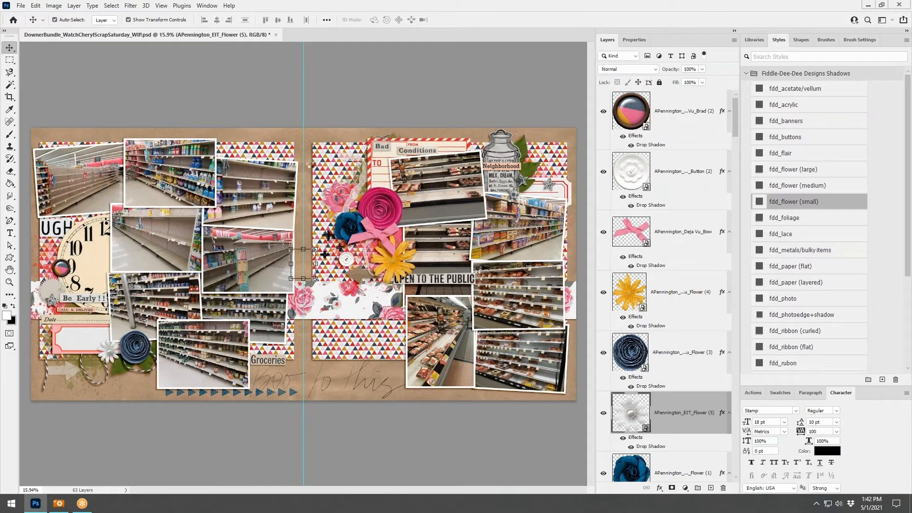
scroll(663, 427, down, 6)
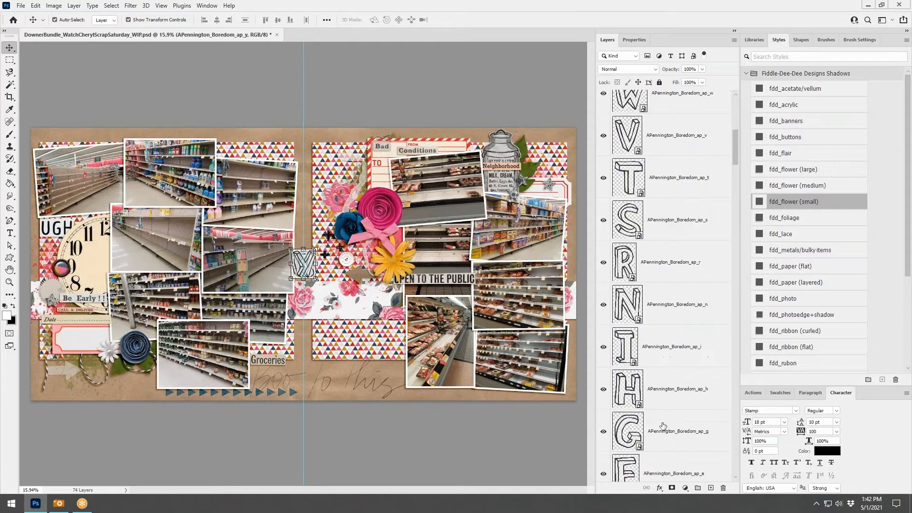
shift+click(671, 298)
scroll(671, 296, up, 6)
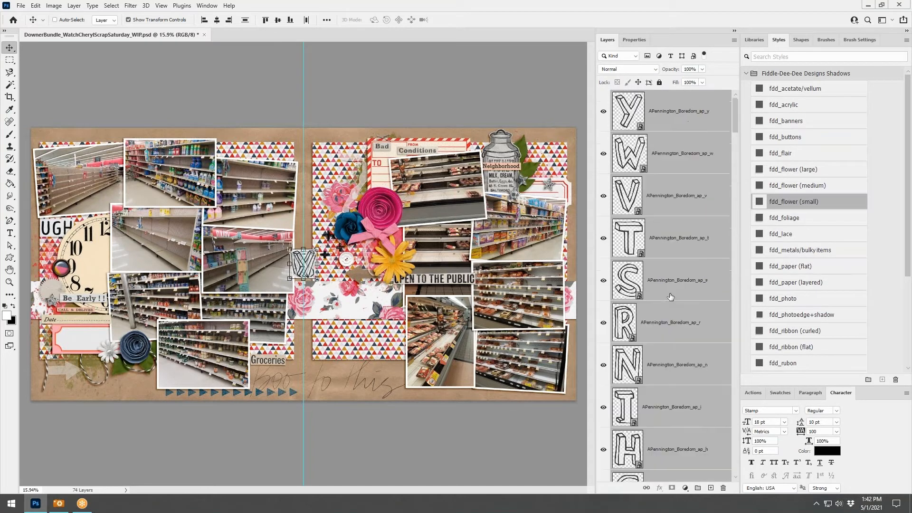
Step: Reorder the letter layers above the brad layer to spell WHERE from the bottom up, duplicating the E
drag(676, 159, 678, 267)
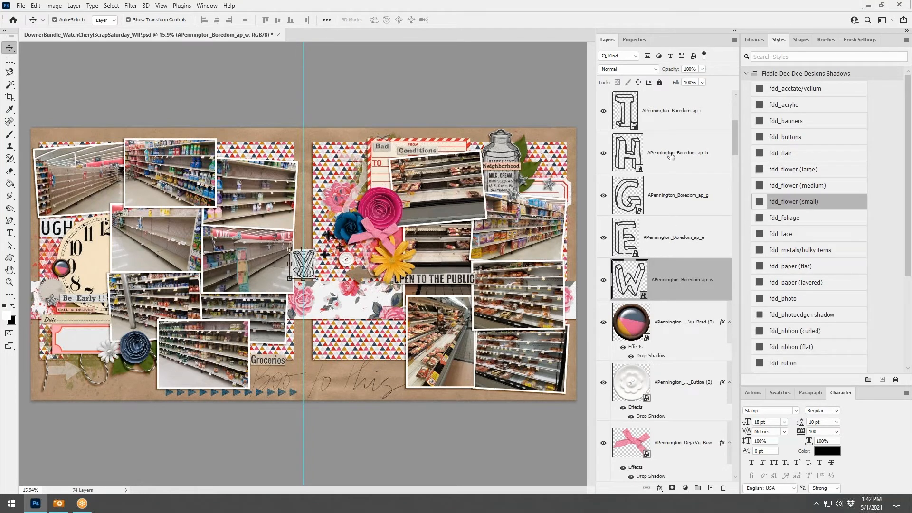
drag(671, 156, 675, 254)
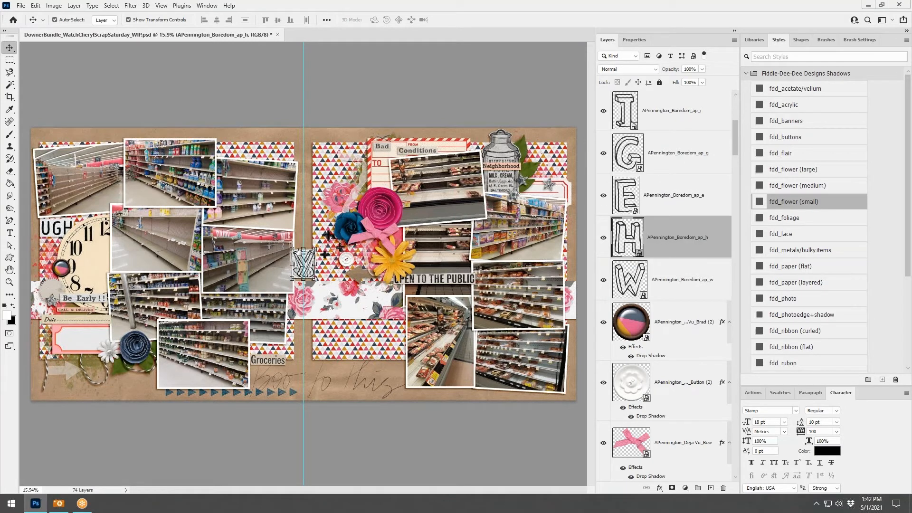
scroll(664, 196, up, 3)
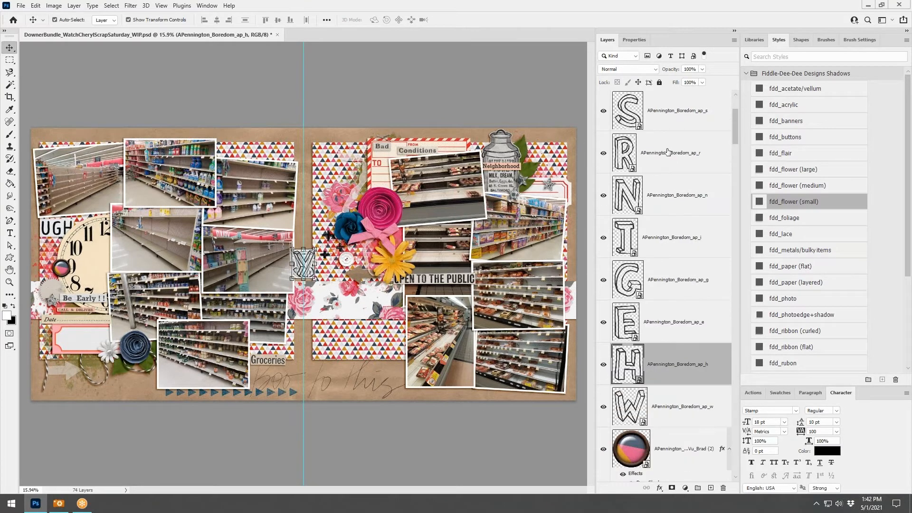
drag(668, 152, 674, 260)
Step: Stack the I and S letter layers directly above the WHERE letters, below the G layer
drag(670, 194, 671, 248)
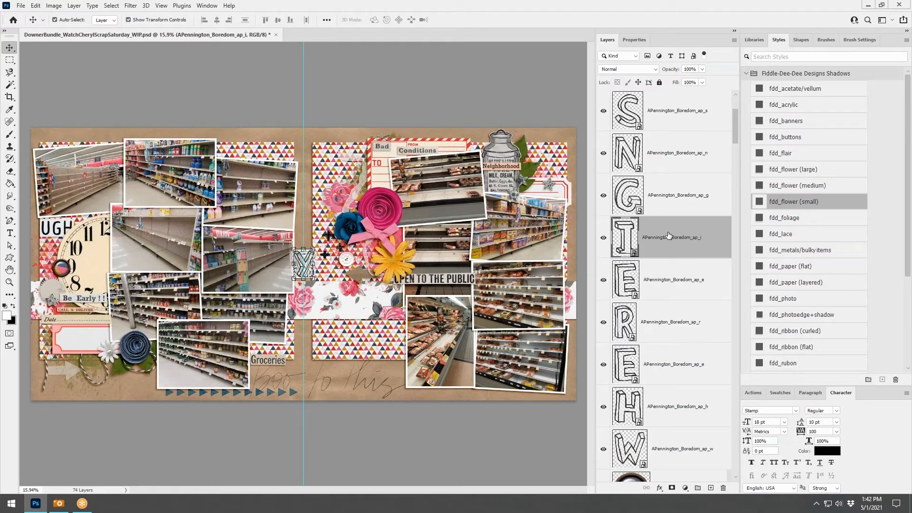
click(671, 196)
drag(674, 118, 673, 209)
scroll(663, 311, up, 2)
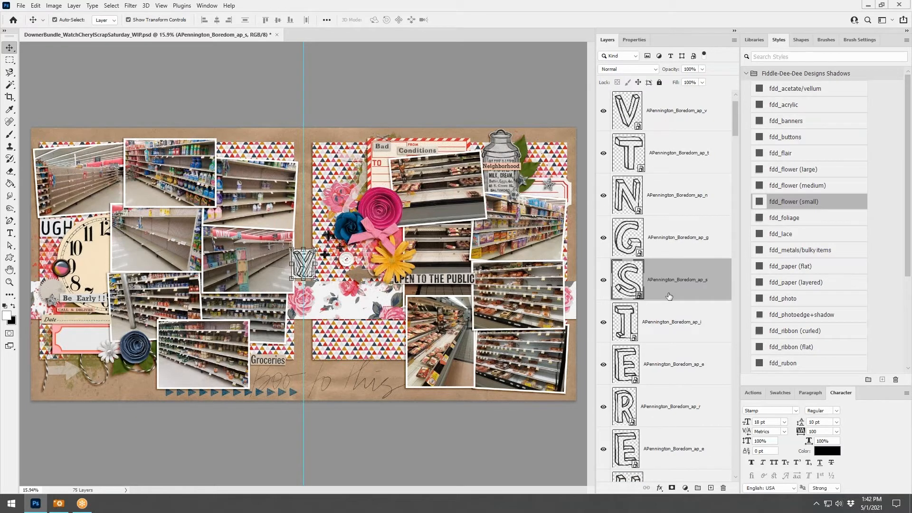
Step: Stack E, V, E, R above the S letter layer, using duplicates of the E and R layers
click(662, 369)
key(ctrl+j)
drag(662, 369, 669, 278)
drag(667, 110, 663, 250)
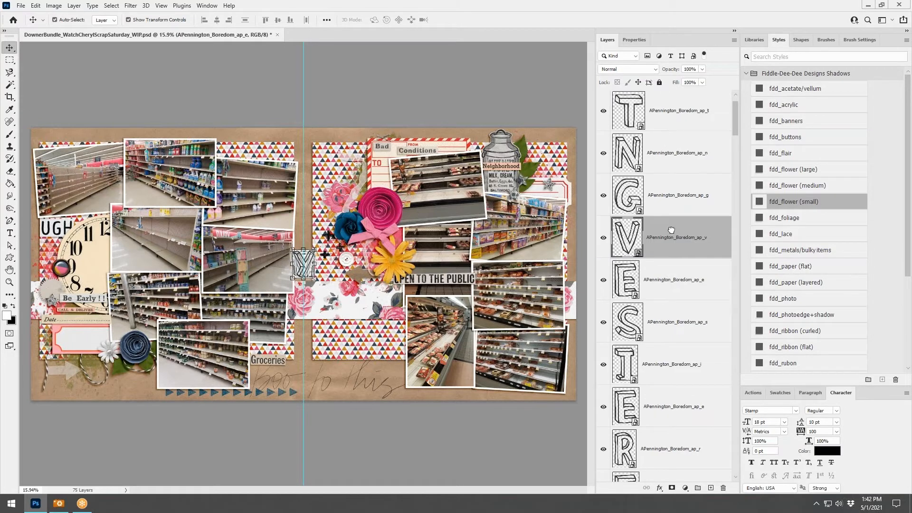
drag(659, 282, 667, 225)
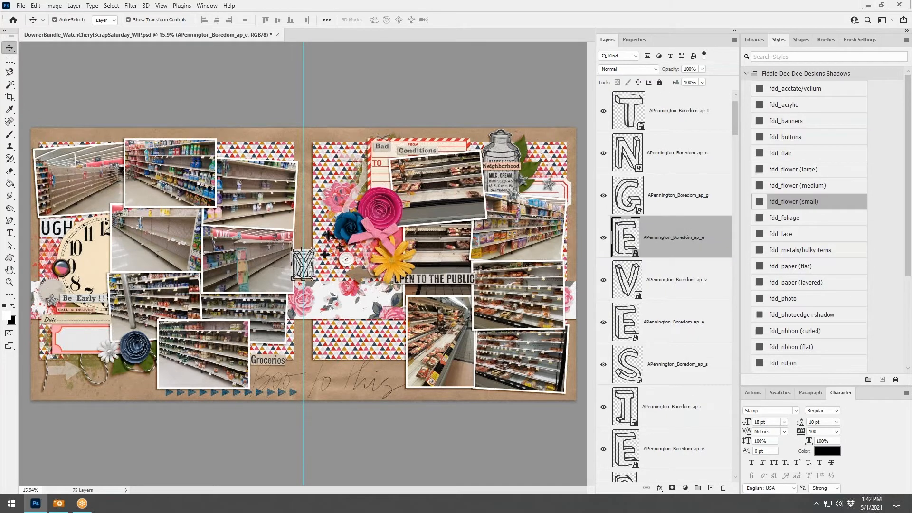
scroll(651, 417, down, 2)
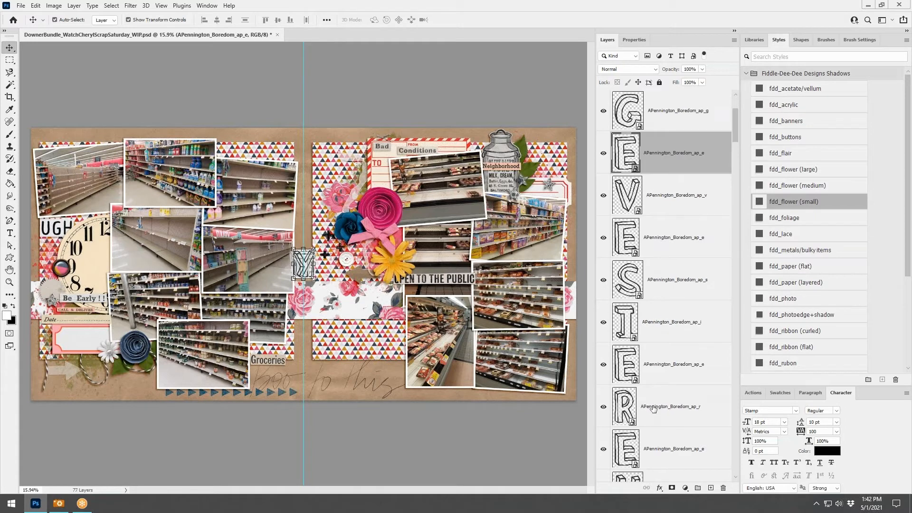
drag(653, 406, 671, 141)
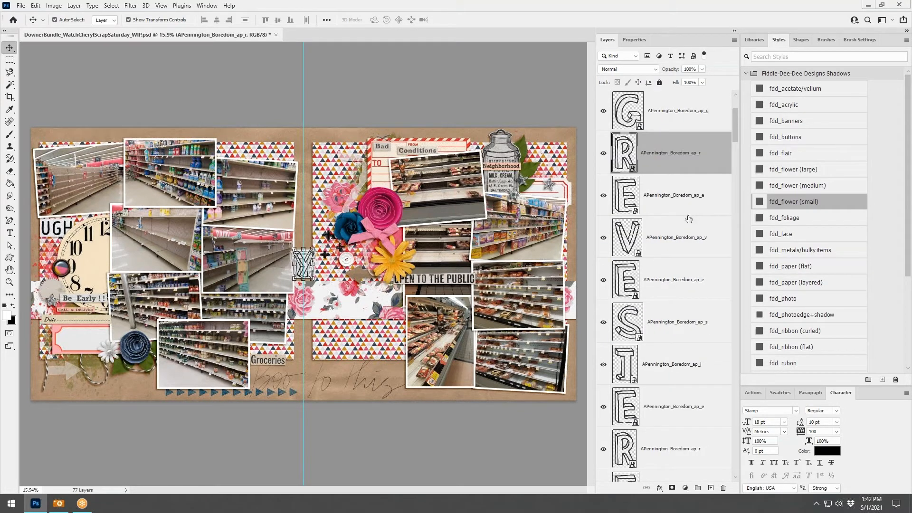
scroll(684, 223, up, 2)
scroll(684, 225, down, 1)
scroll(684, 225, up, 2)
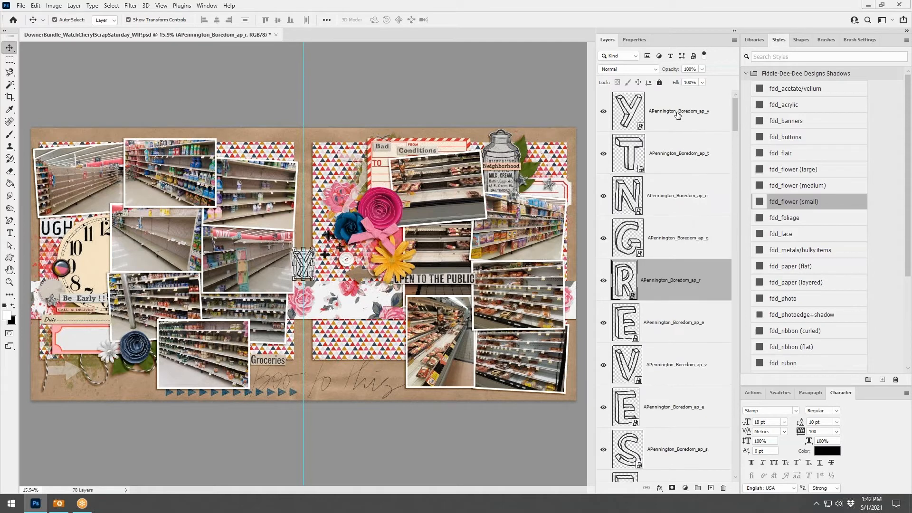
Step: Stack the Y and T letter layers directly above the top R layer, removing the leftover Y layer
drag(678, 116, 670, 251)
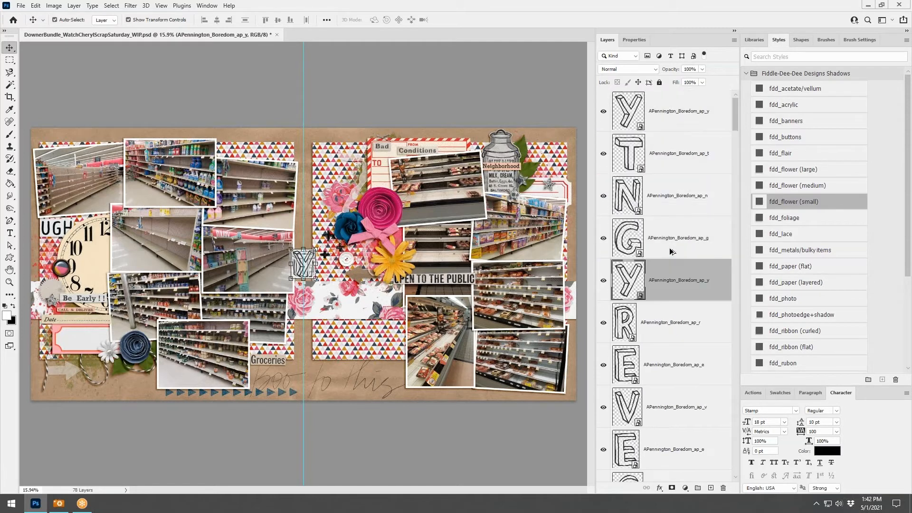
click(673, 150)
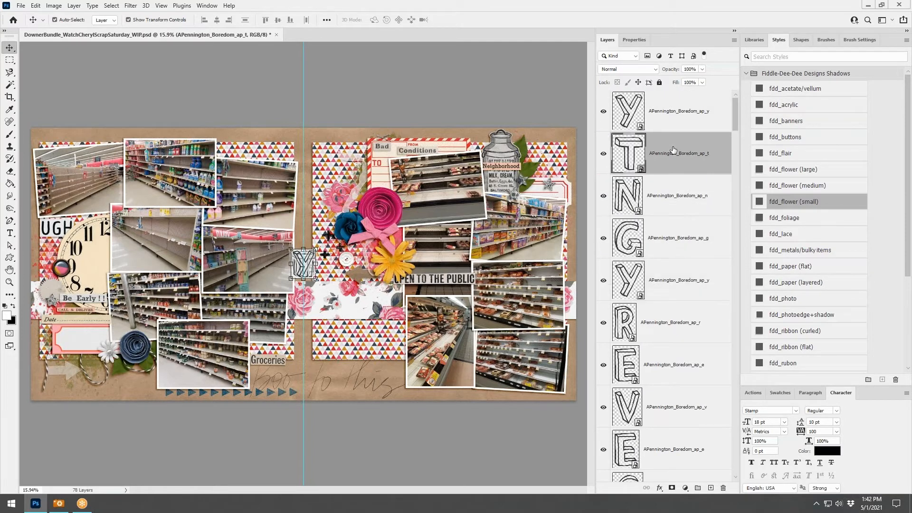
right_click(682, 110)
click(702, 109)
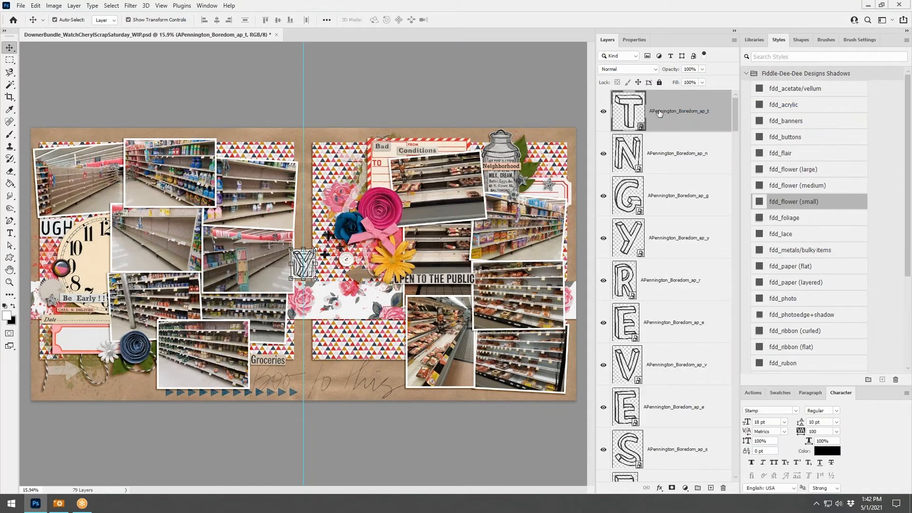
drag(660, 115, 655, 224)
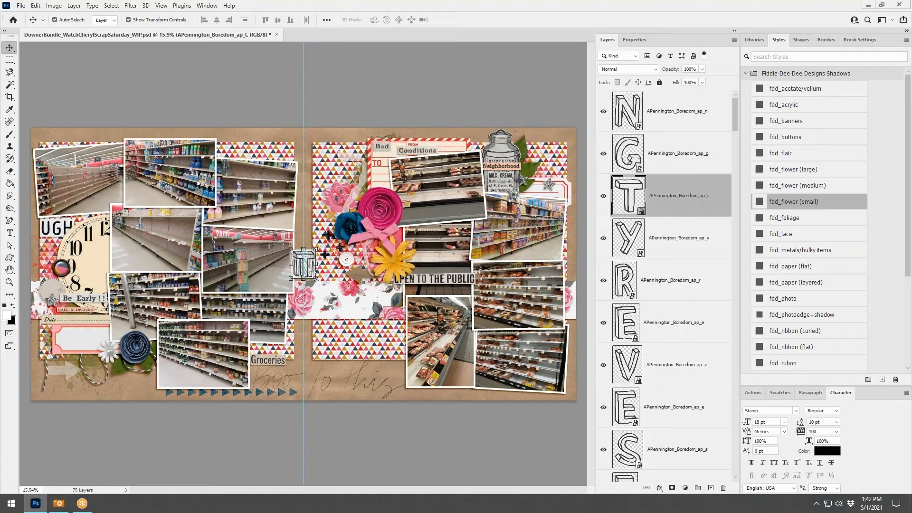
Step: Stack H, N and I between the T and G letter layers to complete EVERYTHING, using a duplicate of the H and reusing the I below
scroll(652, 407, down, 2)
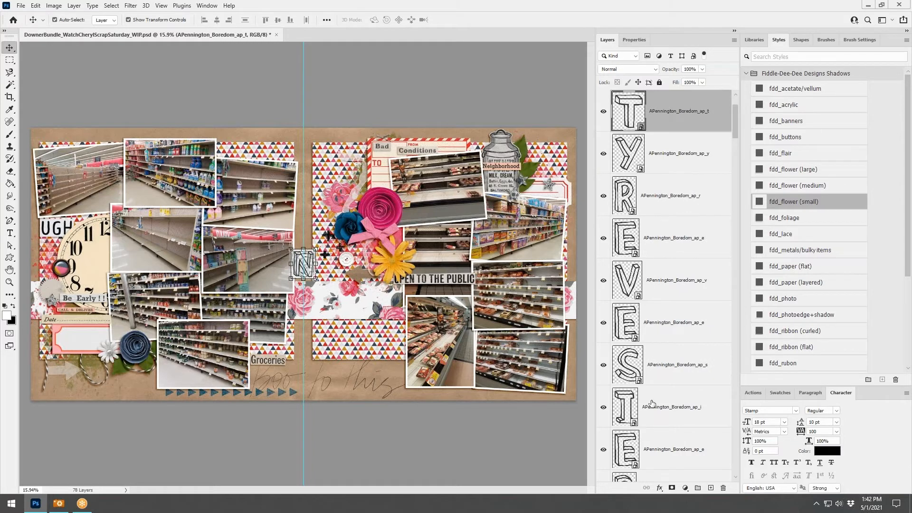
scroll(652, 403, down, 3)
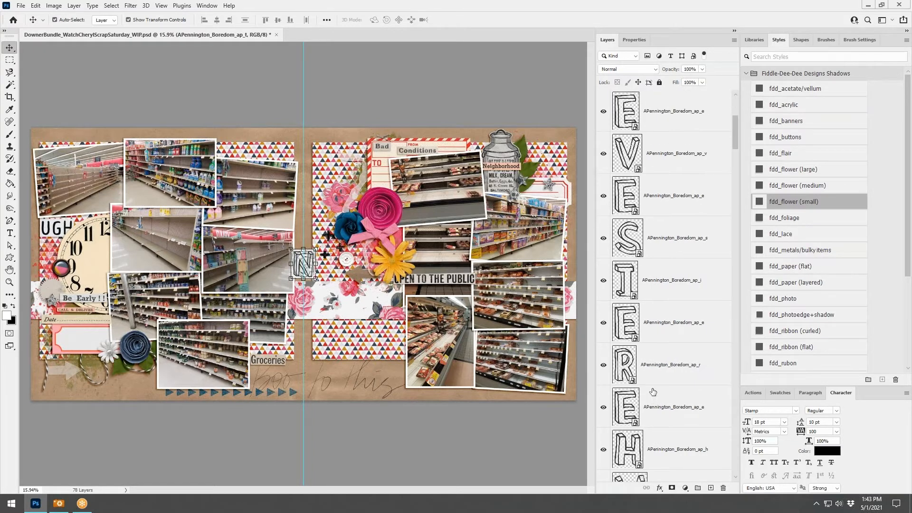
click(670, 445)
drag(669, 445, 686, 176)
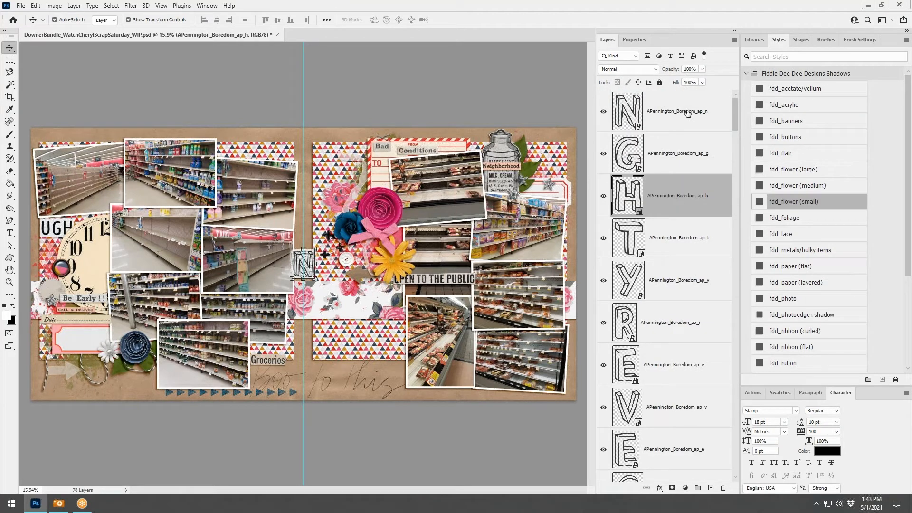
drag(687, 114, 686, 166)
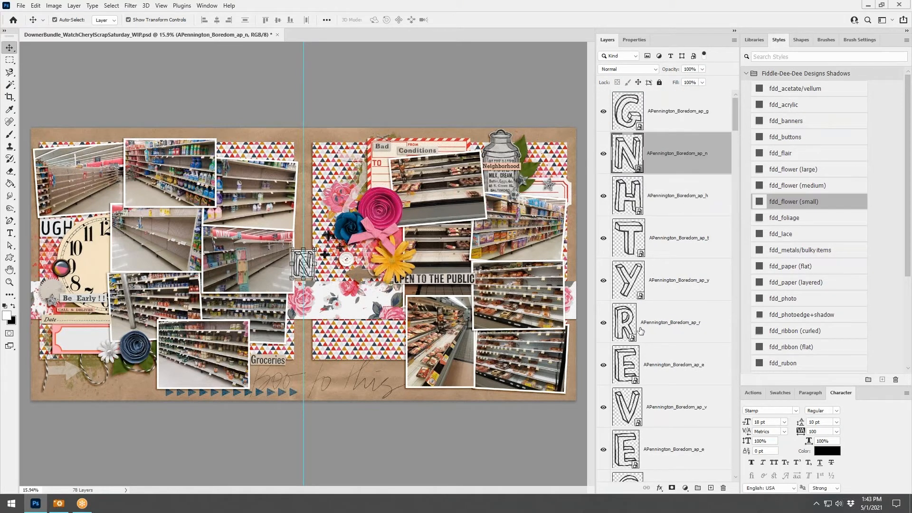
scroll(637, 327, down, 3)
drag(657, 370, 669, 178)
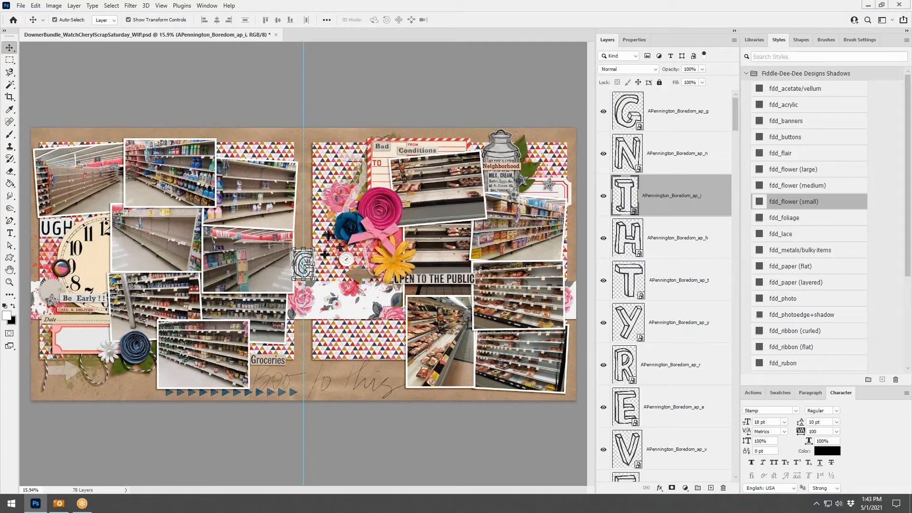
Step: Add the Boredom question mark above the G layer and apply the fdd_acetate/vellum shadow style to all the letter layers
mouse_move(734, 110)
mouse_down()
mouse_move(734, 126)
mouse_move(737, 98)
mouse_up()
click(708, 127)
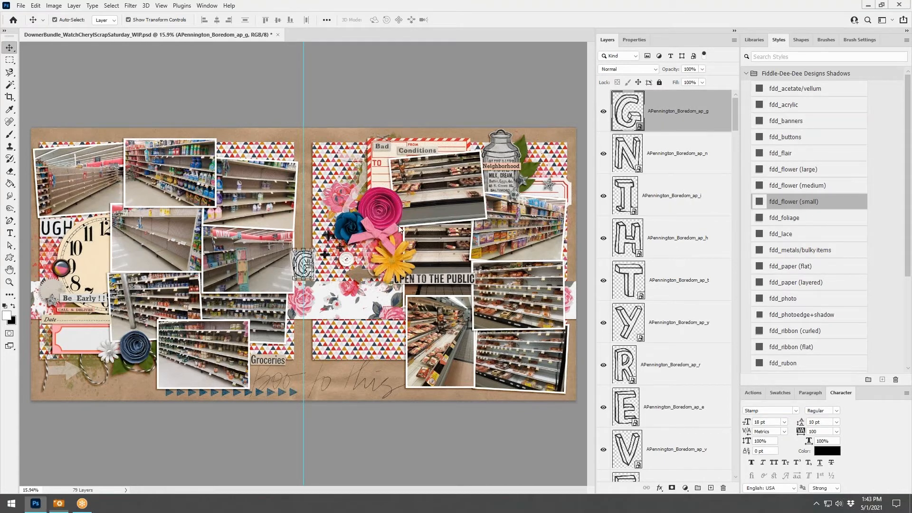
scroll(674, 190, down, 8)
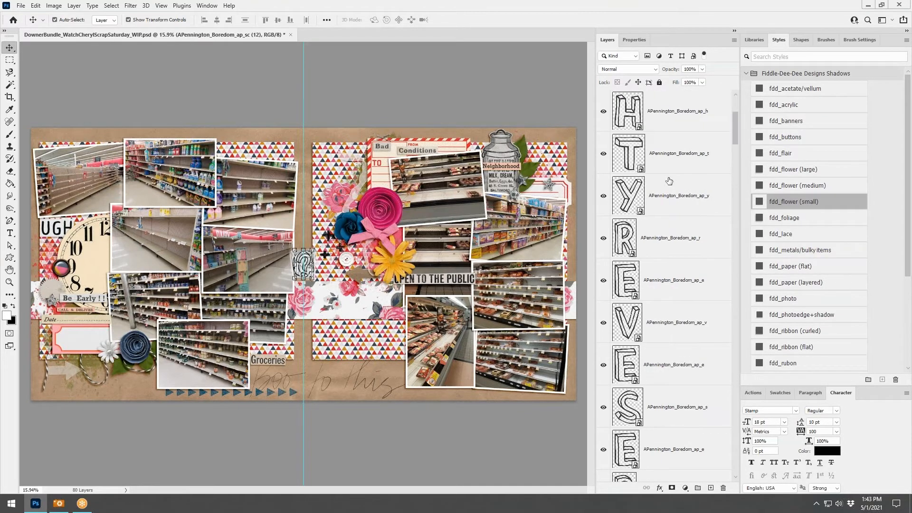
shift+click(658, 322)
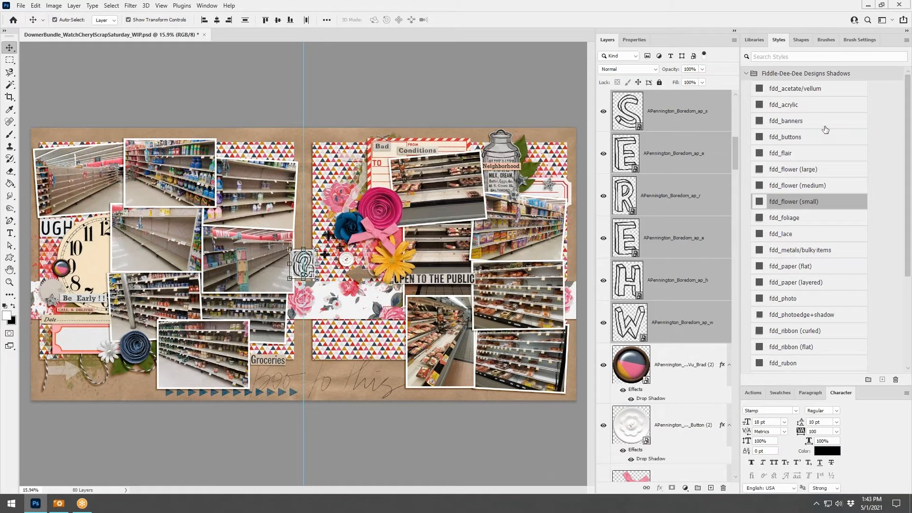
click(787, 87)
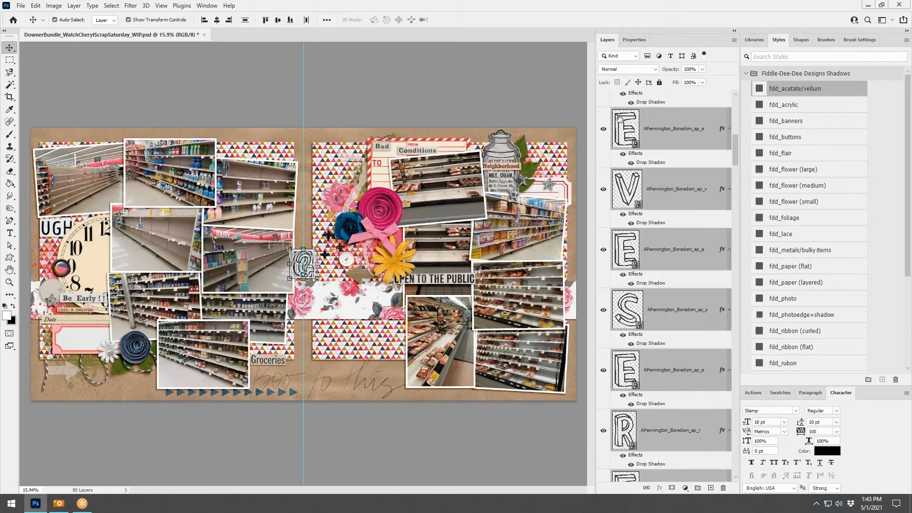
Step: Move the letter stack to the upper edge of the first page and the question mark to the lower part of the second page
drag(312, 258, 401, 356)
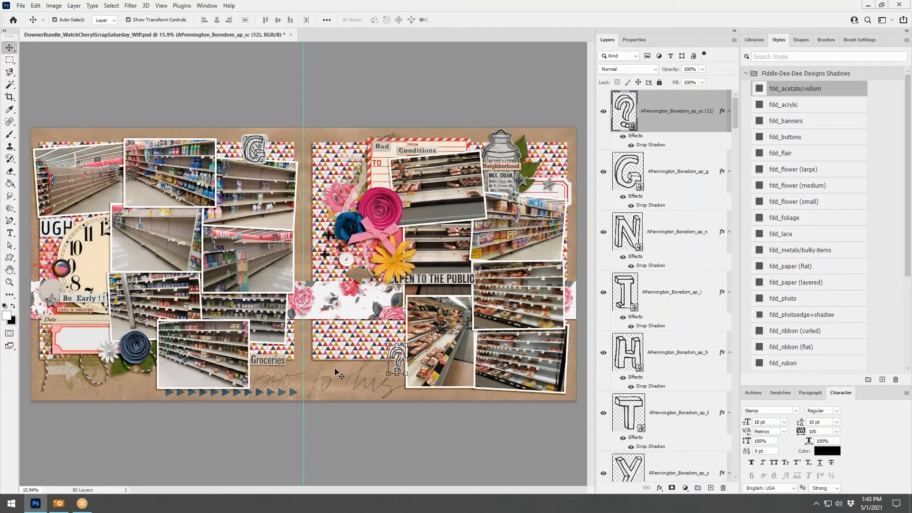
Step: Move the handwritten scribble to the lower-left corner of the first page and scale it to about 57%
click(372, 382)
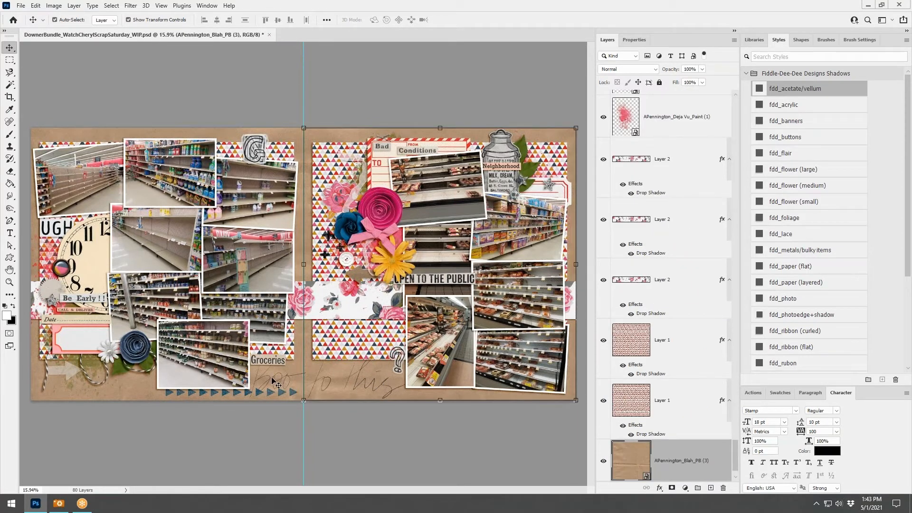
mouse_move(277, 384)
mouse_down()
mouse_move(211, 373)
mouse_move(59, 374)
mouse_up()
mouse_move(190, 350)
mouse_down()
mouse_move(199, 342)
mouse_move(131, 366)
mouse_up()
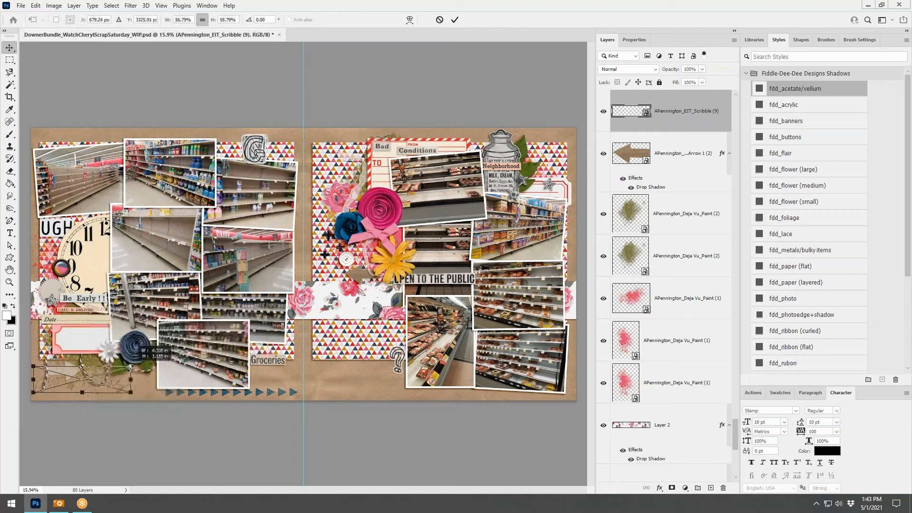
click(454, 20)
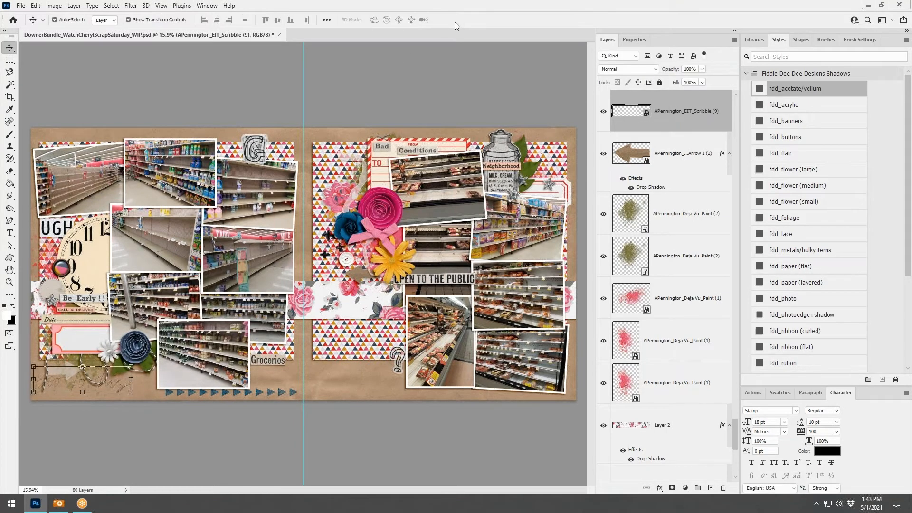
Step: Lower the question mark onto the kraft border and line up the letters I, N and G before it to spell ING?
mouse_move(398, 360)
mouse_down()
mouse_move(421, 355)
mouse_move(397, 375)
mouse_up()
ctrl+click(398, 360)
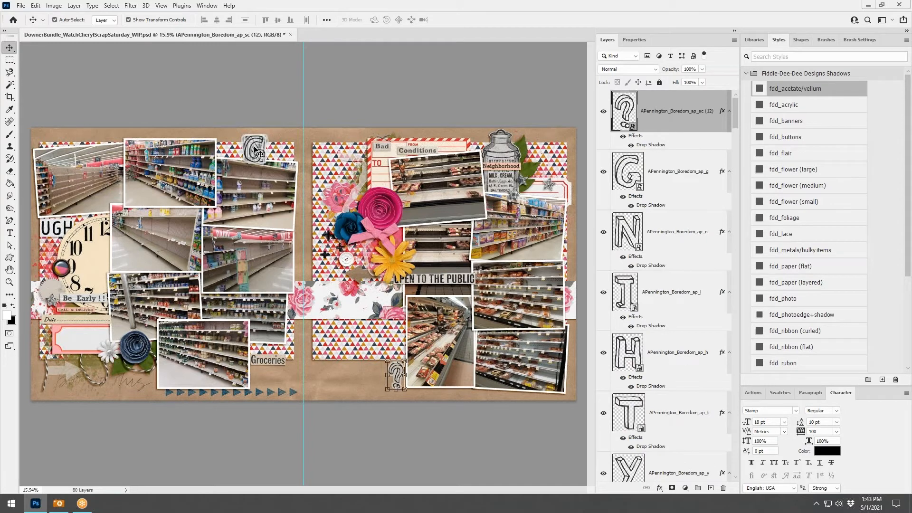
drag(255, 151, 356, 376)
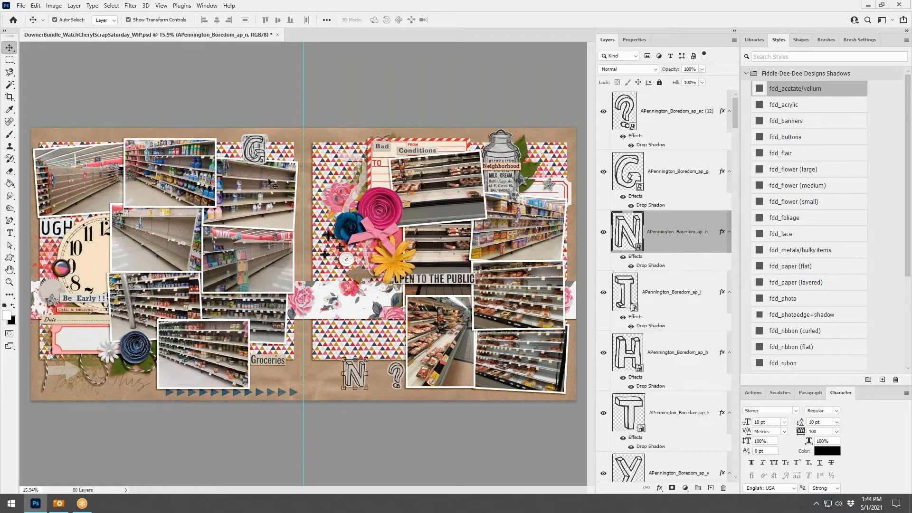
drag(255, 151, 378, 375)
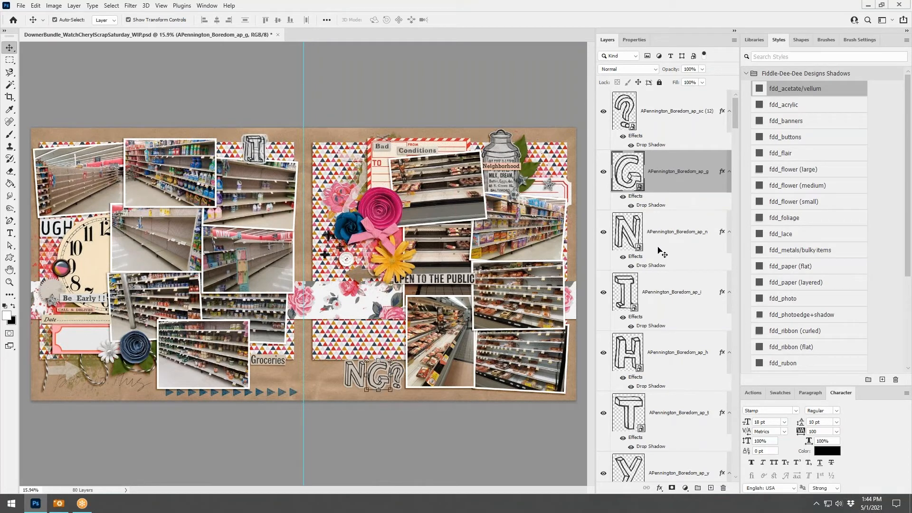
click(662, 297)
drag(255, 151, 332, 370)
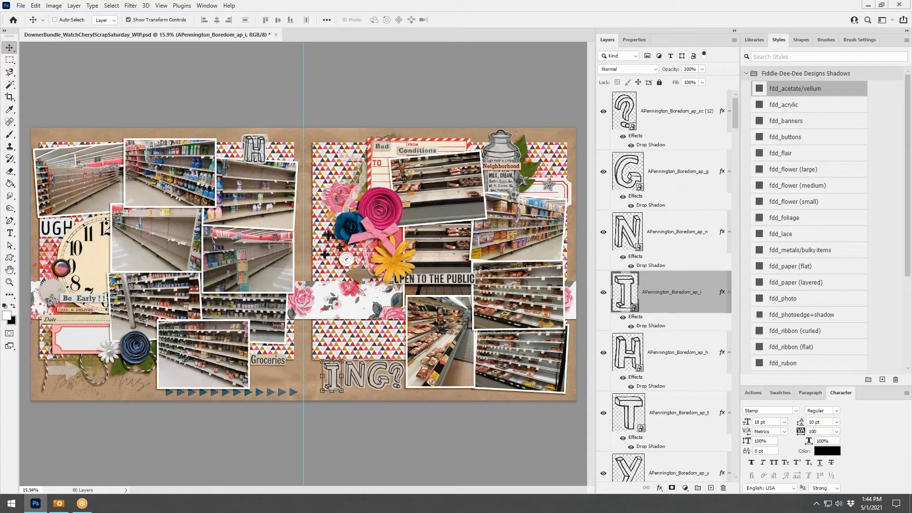
Step: Place the letters H, T and Y in front of ING? along the lower border to spell YTHING?
click(669, 357)
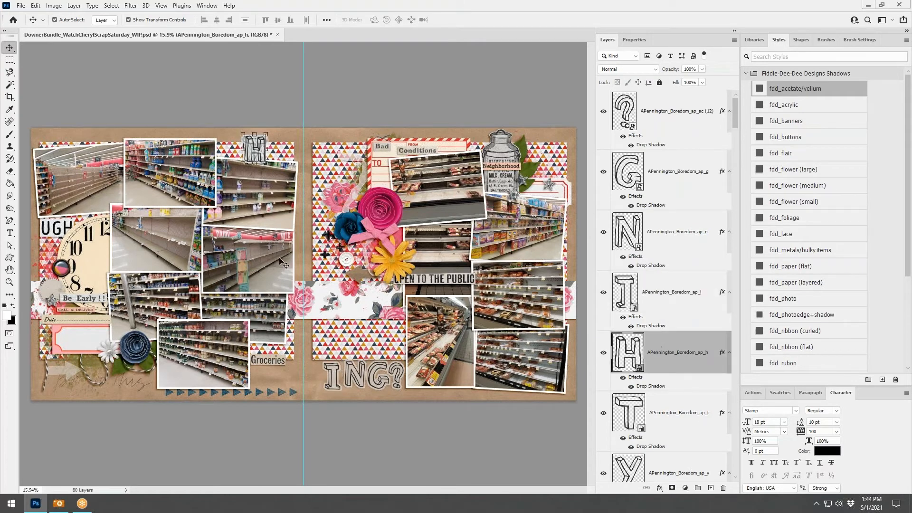
drag(255, 151, 311, 382)
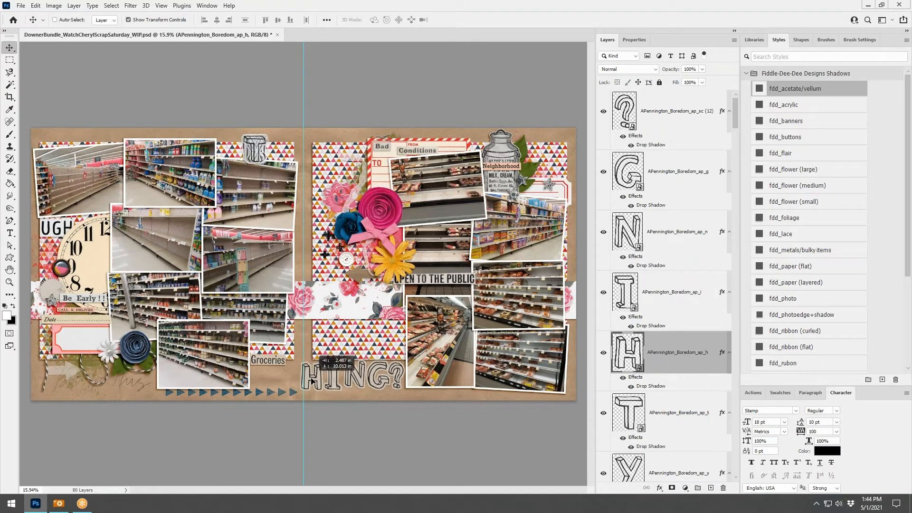
click(655, 414)
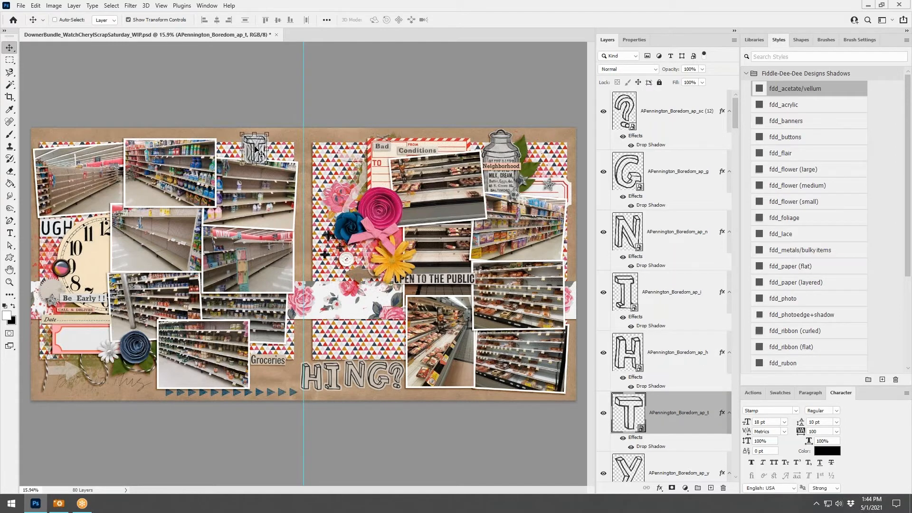
drag(256, 151, 290, 375)
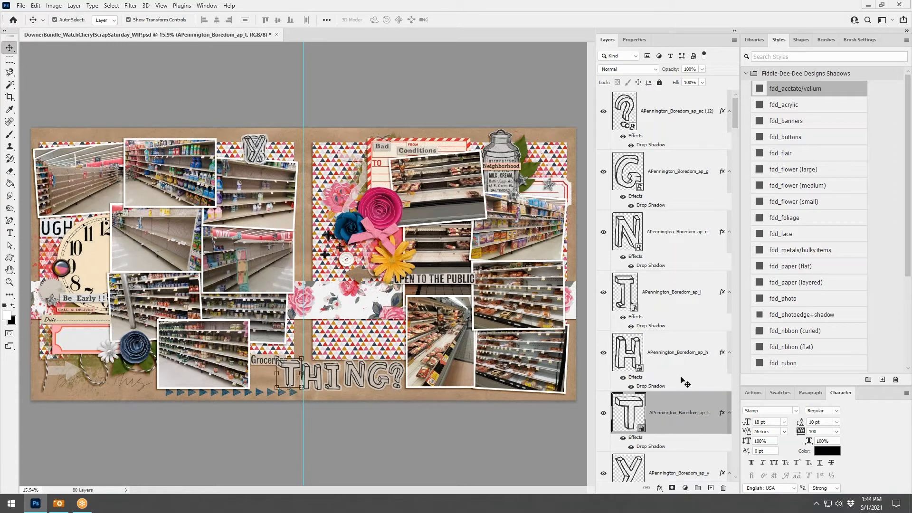
scroll(683, 380, down, 3)
click(665, 302)
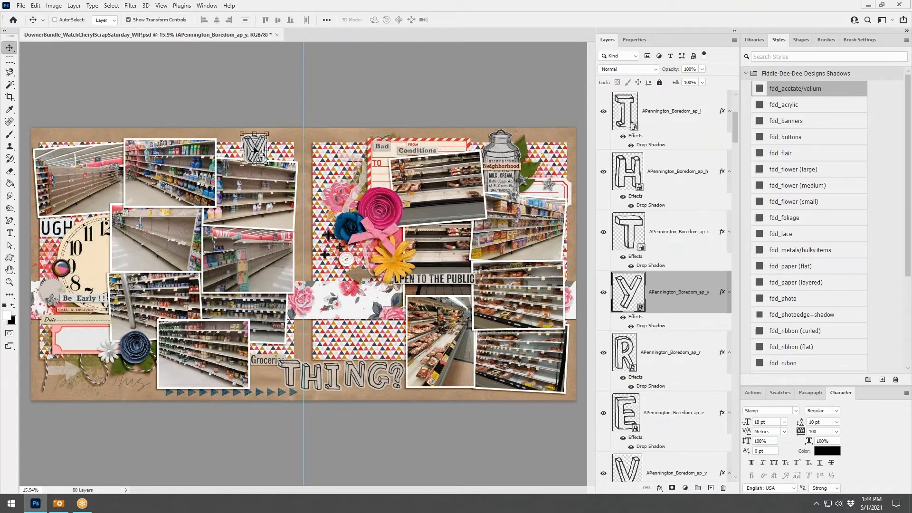
drag(255, 151, 267, 377)
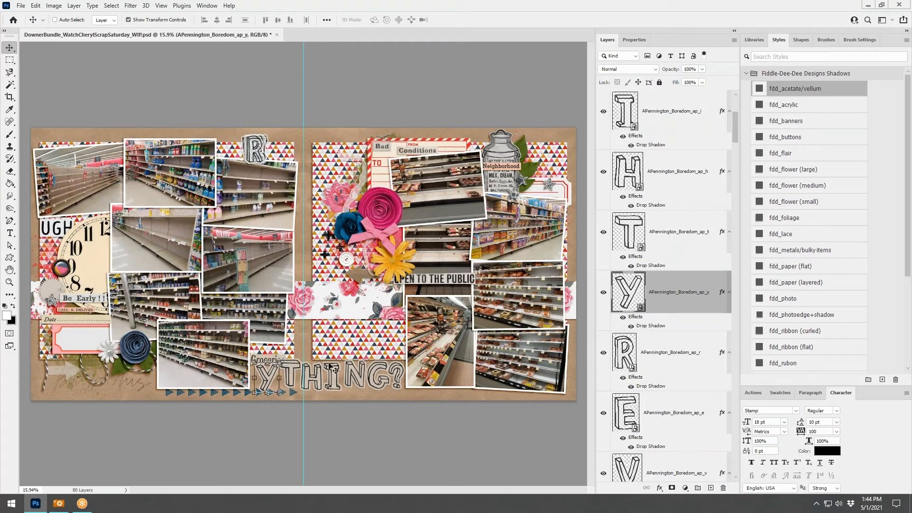
Step: Place the letters R, E, V and E in front of YTHING? to complete the word EVERYTHING?
scroll(684, 365, down, 2)
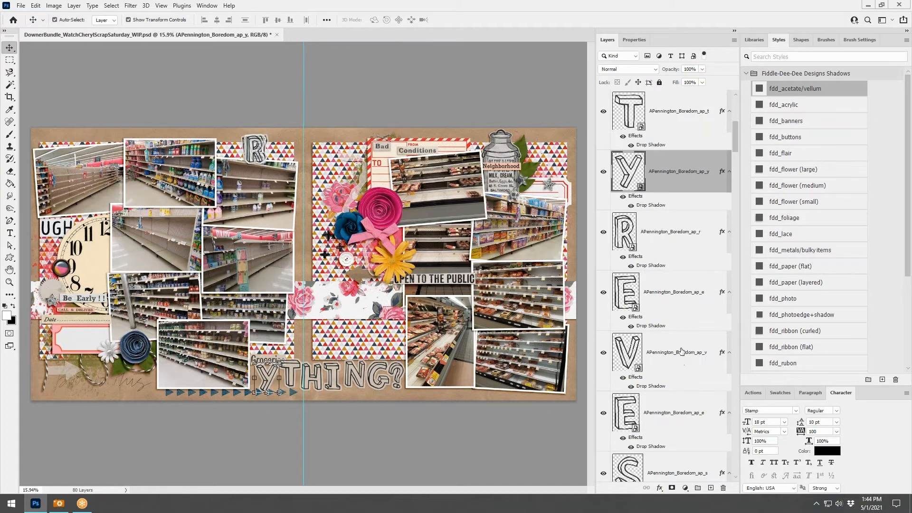
click(667, 238)
drag(253, 155, 246, 377)
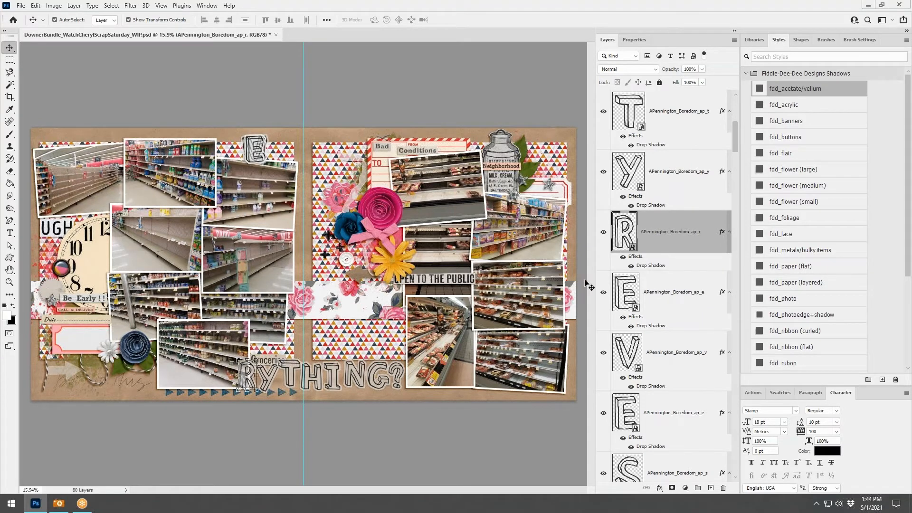
click(655, 292)
drag(242, 191, 217, 415)
click(661, 370)
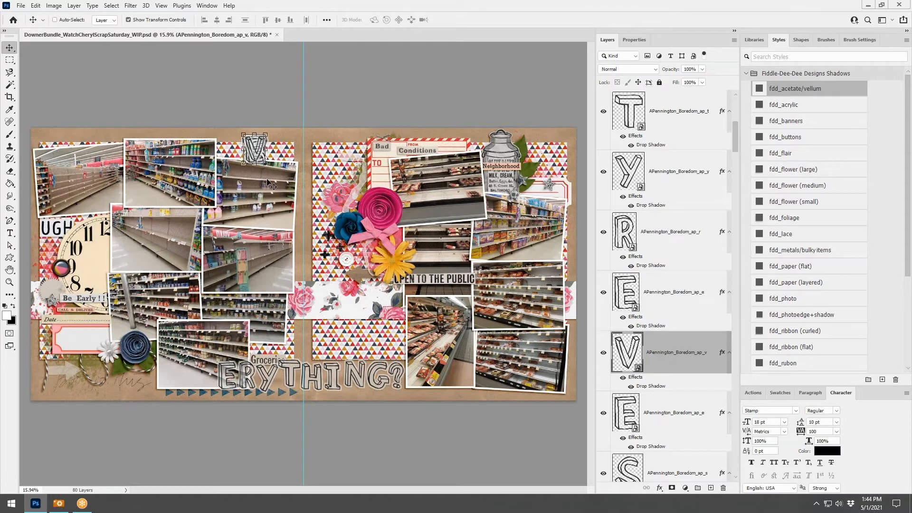
drag(250, 148, 204, 374)
click(659, 411)
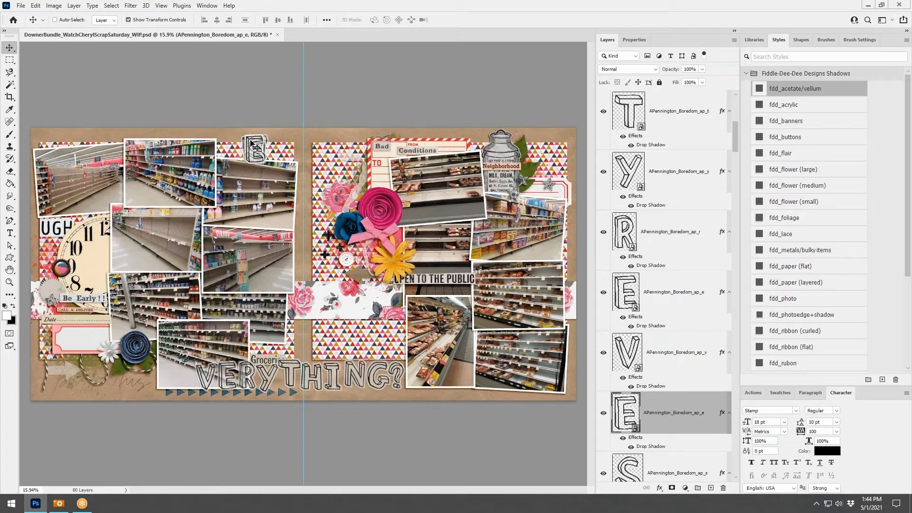
drag(250, 142, 181, 370)
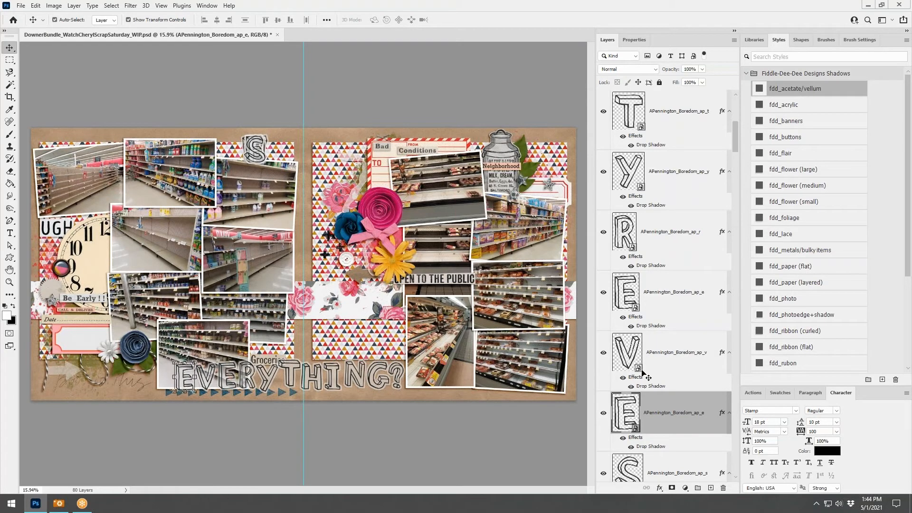
Step: Place the S and a duplicate of the I above the end of EVERYTHING? to spell IS
scroll(666, 369, down, 5)
click(667, 252)
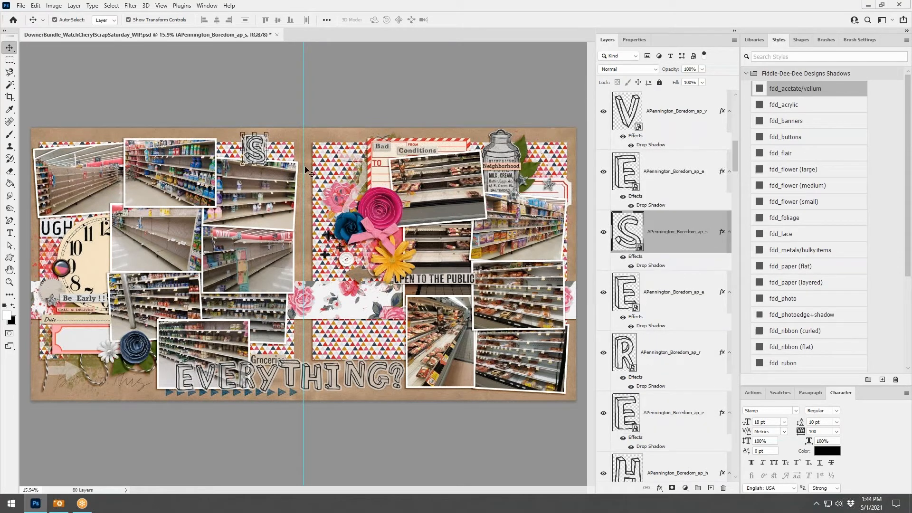
drag(257, 159, 378, 348)
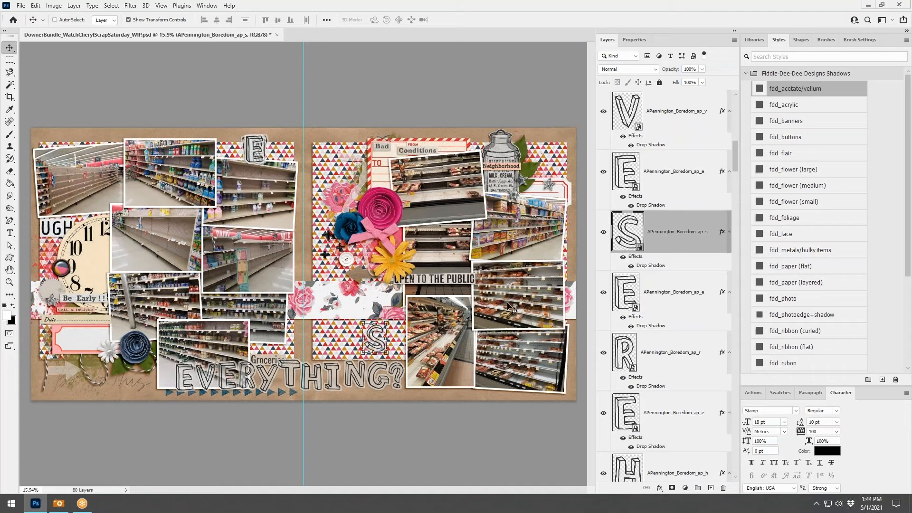
click(674, 293)
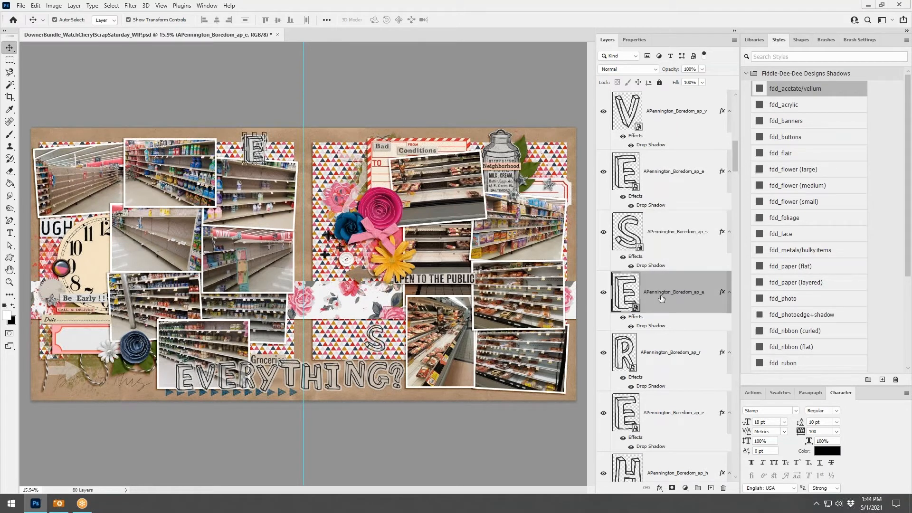
scroll(665, 314, down, 3)
scroll(667, 323, up, 1)
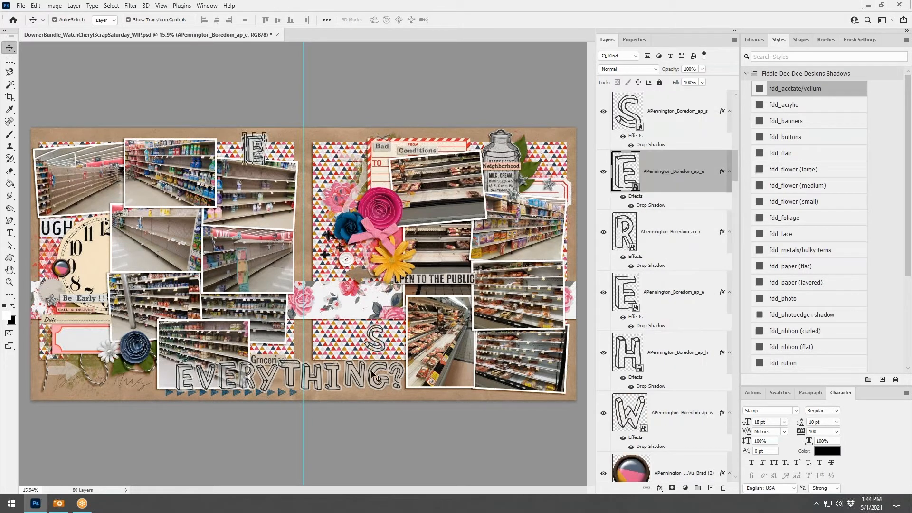
click(335, 379)
drag(334, 375, 360, 341)
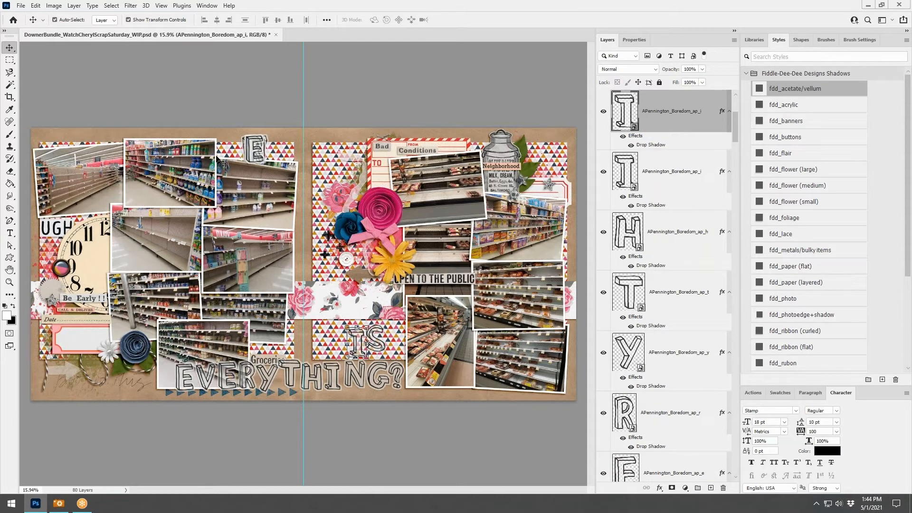
Step: Try to restack the I of IS by moving an I layer directly below the S layer
click(256, 151)
scroll(648, 359, down, 2)
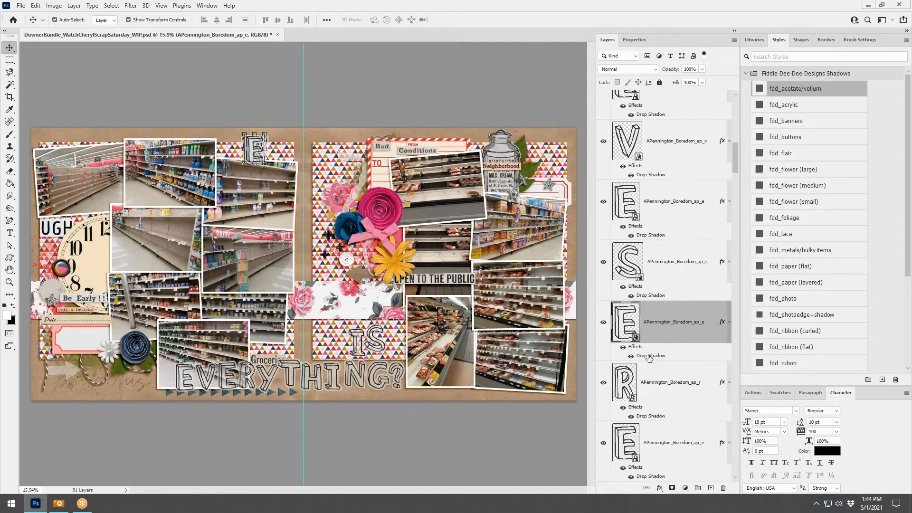
scroll(648, 359, up, 4)
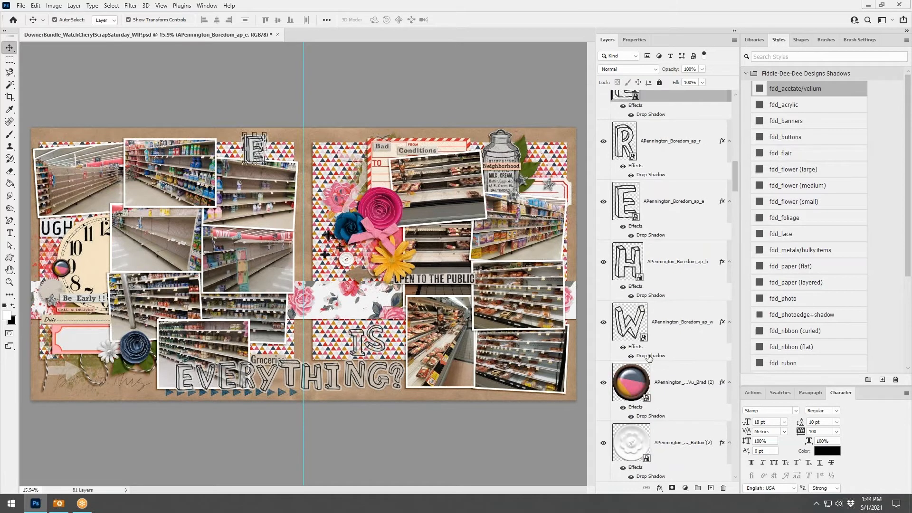
scroll(648, 359, up, 4)
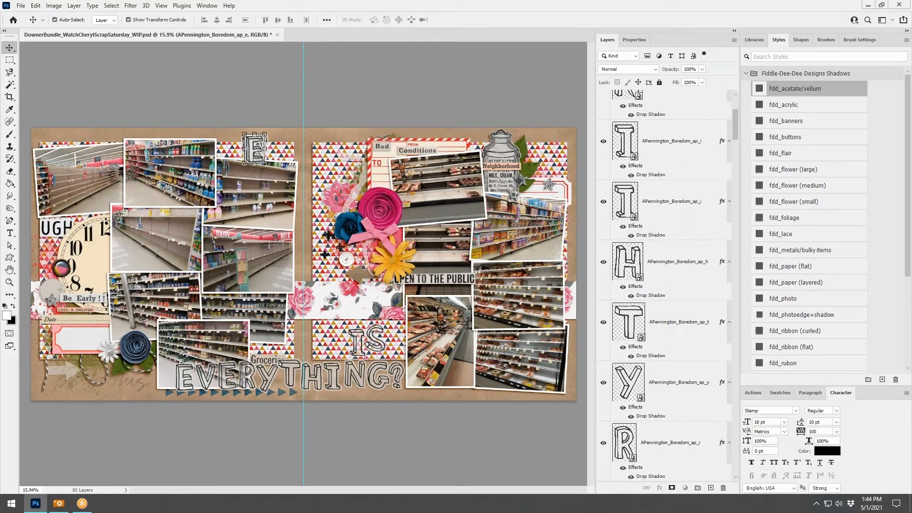
drag(688, 203, 692, 365)
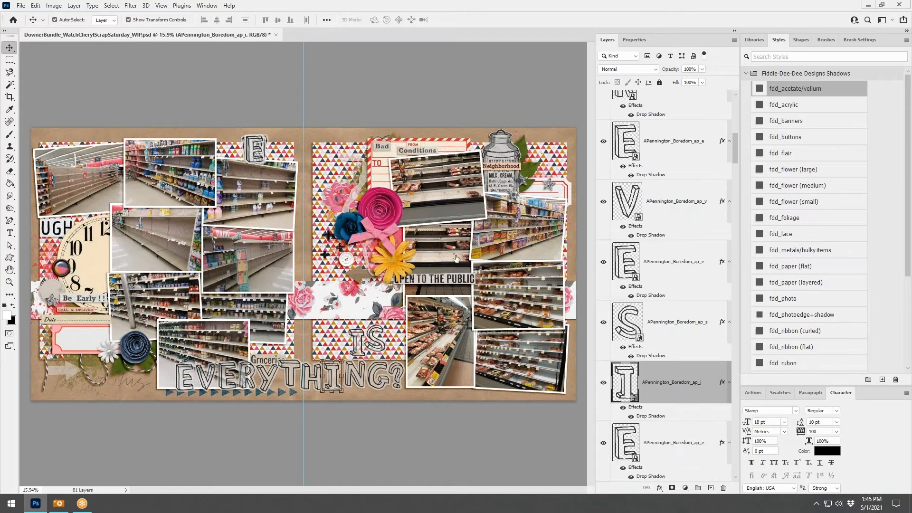
Step: Place the letters W, H, E, R and E in front of IS to spell WHERE IS, and adjust the positions of the I and S
click(256, 151)
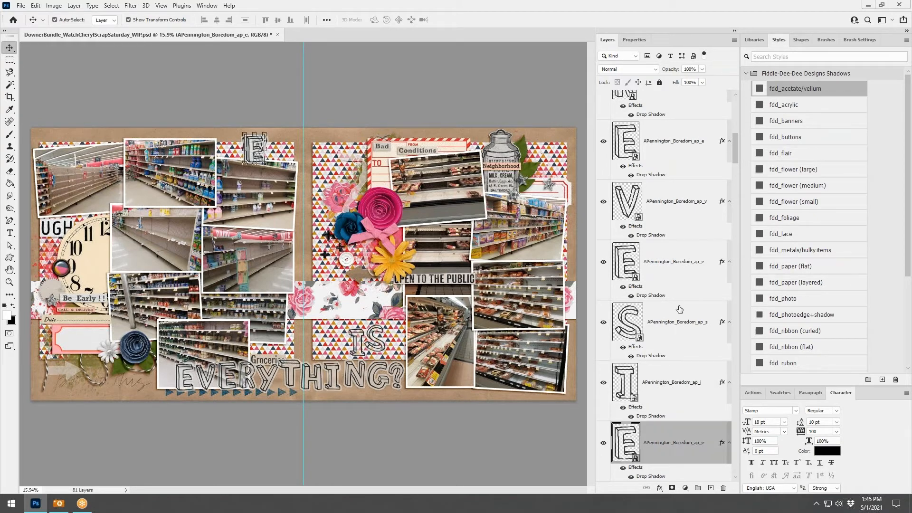
mouse_move(254, 148)
mouse_down()
mouse_move(316, 214)
mouse_move(336, 336)
mouse_move(278, 163)
mouse_move(254, 149)
mouse_up()
scroll(665, 396, down, 5)
shift+click(659, 342)
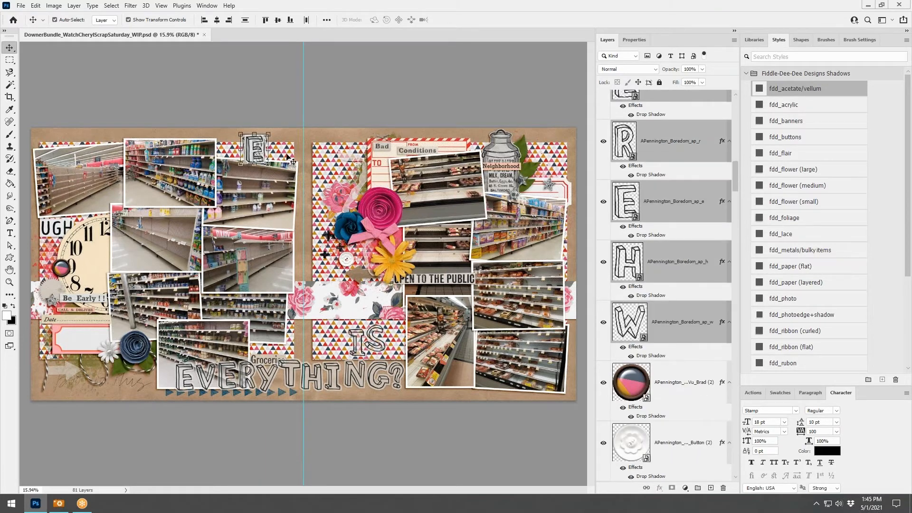
drag(255, 149, 336, 333)
drag(268, 327, 291, 331)
scroll(269, 343, up, 3)
drag(192, 328, 243, 327)
drag(318, 313, 318, 318)
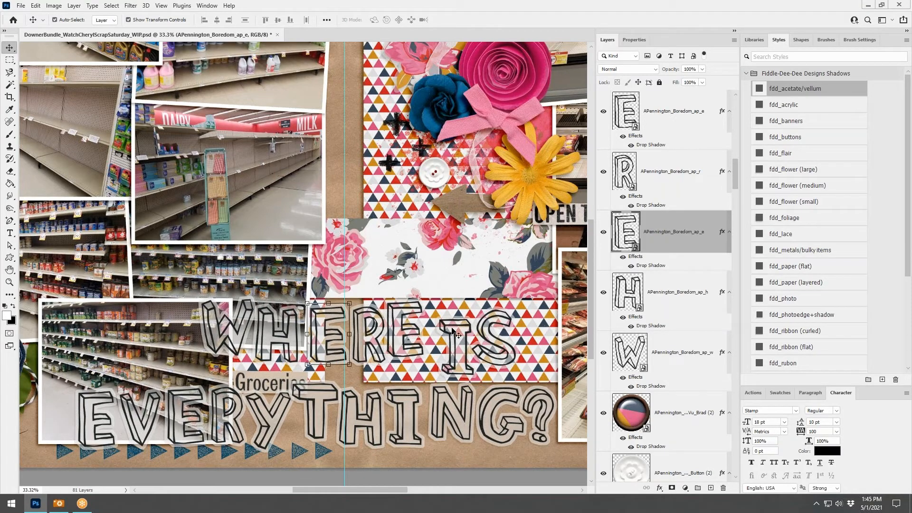
drag(453, 331, 517, 339)
Step: Try to align the top edges of the layers from W to S, and put the displaced I back into EVERYTHING?
click(228, 322)
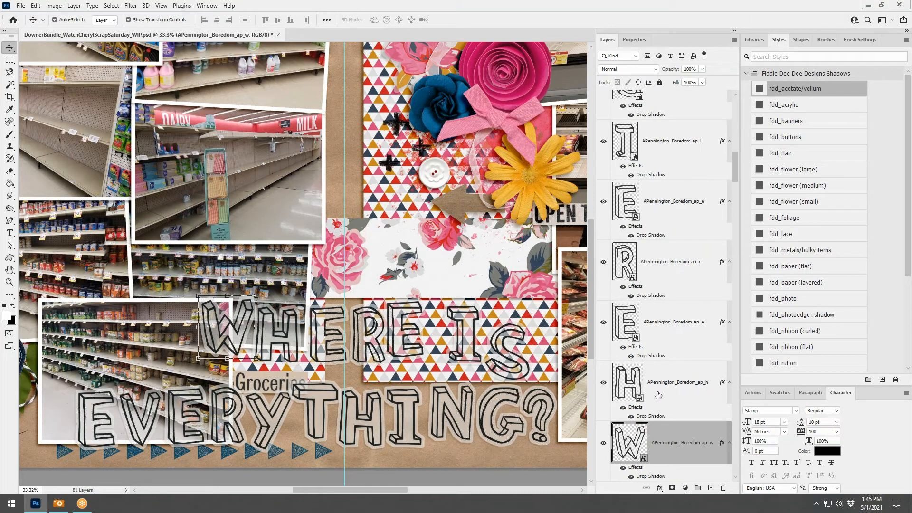
scroll(658, 395, up, 2)
shift+click(679, 212)
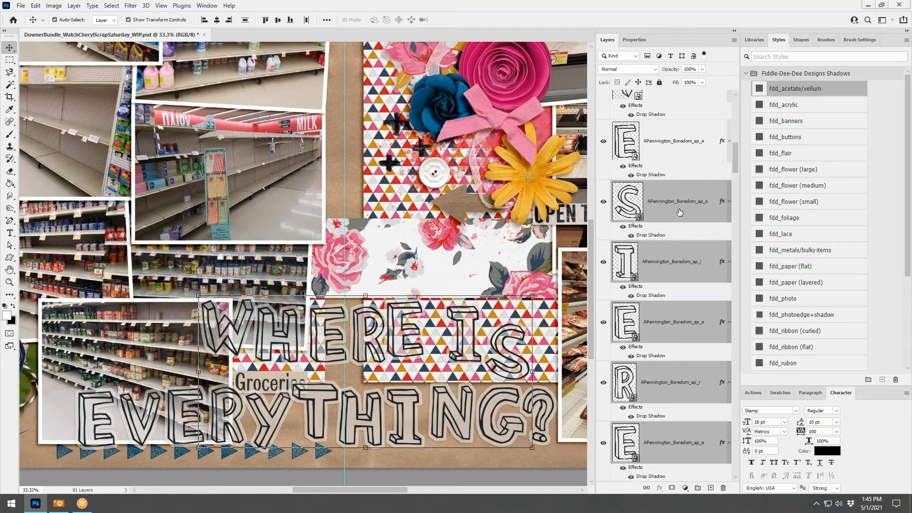
click(669, 212)
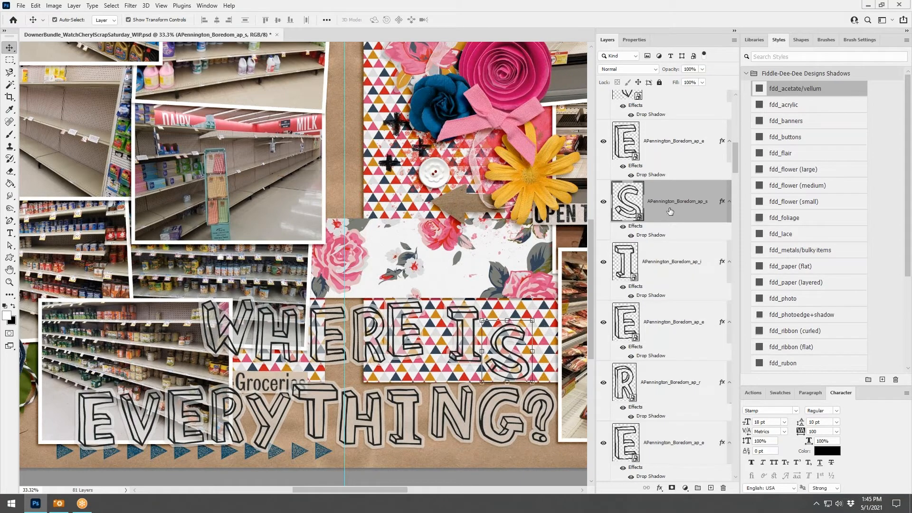
scroll(664, 285, down, 2)
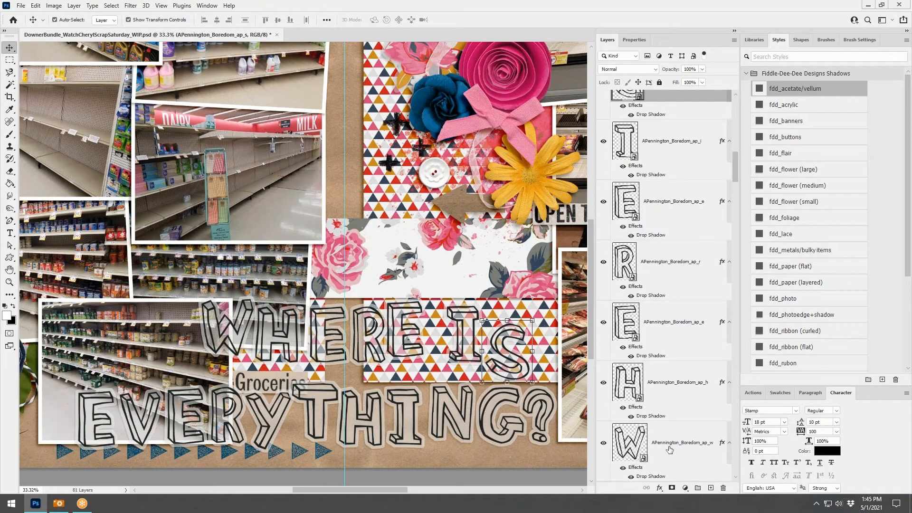
click(670, 440)
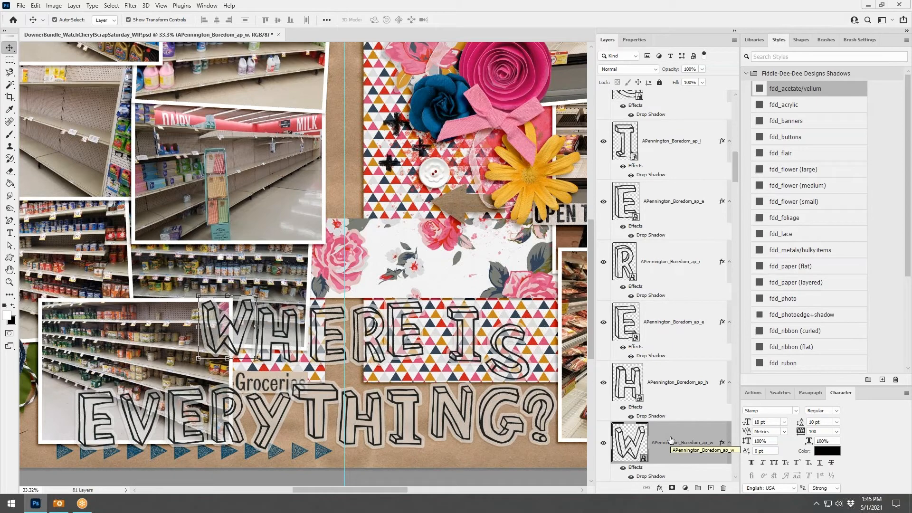
scroll(674, 380, up, 1)
scroll(665, 384, down, 2)
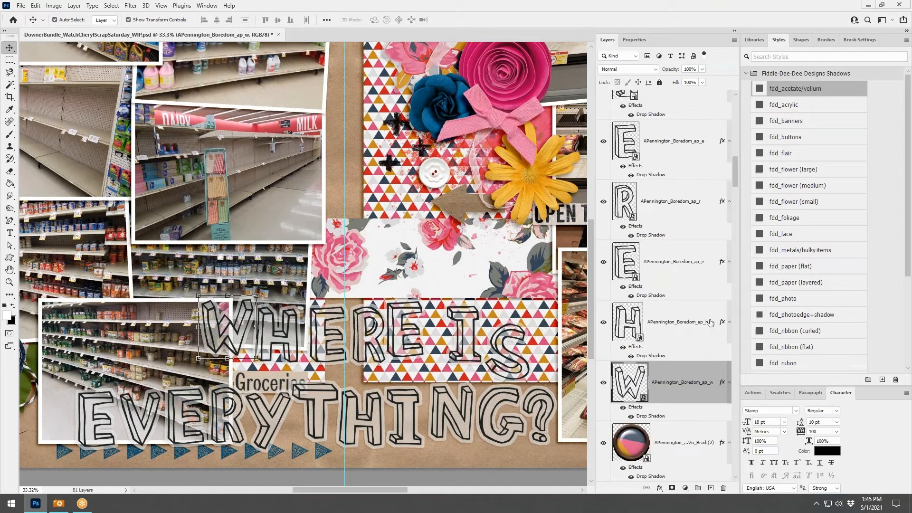
scroll(710, 304, up, 2)
shift+click(673, 152)
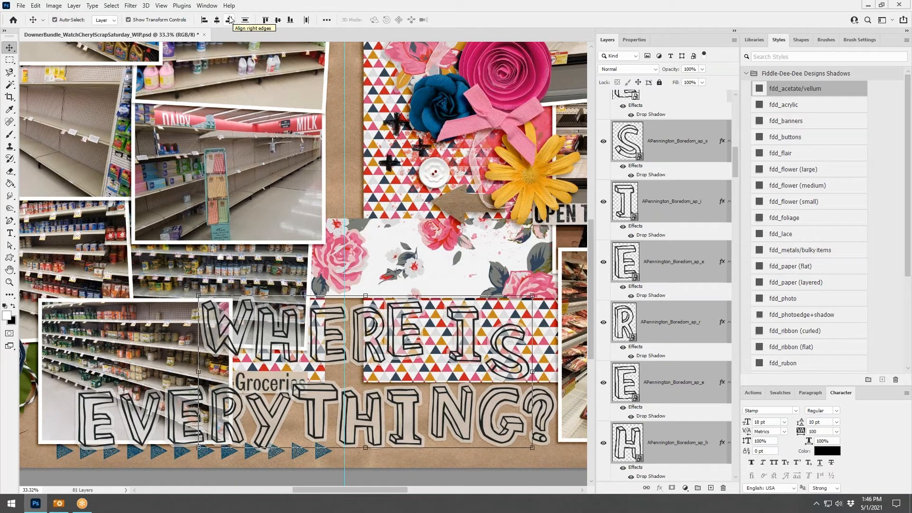
click(266, 20)
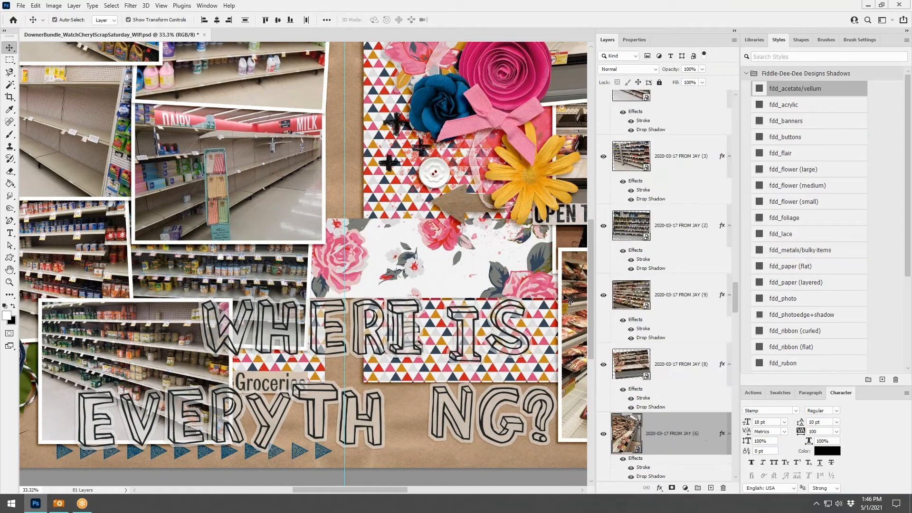
click(412, 315)
drag(412, 315, 412, 397)
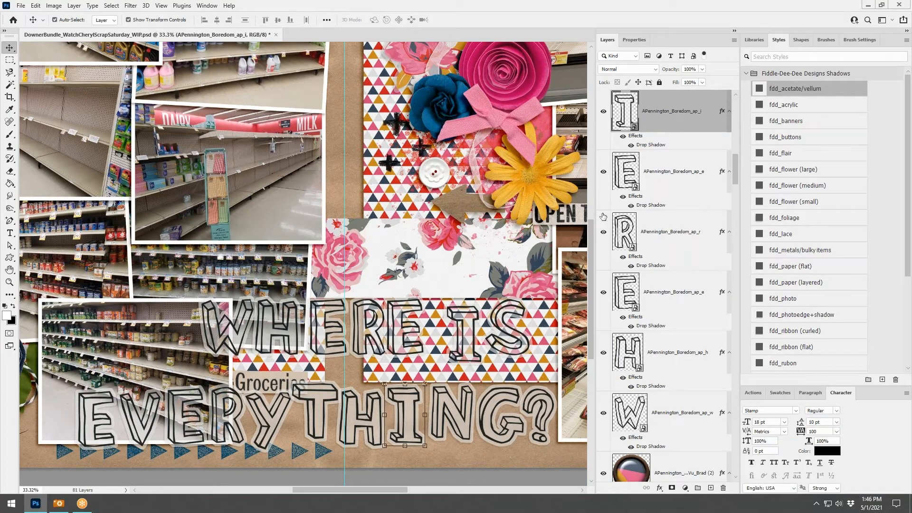
Step: Restack the I of IS directly below the S layer and the I of EVERYTHING? between the N and H layers
scroll(386, 280, down, 2)
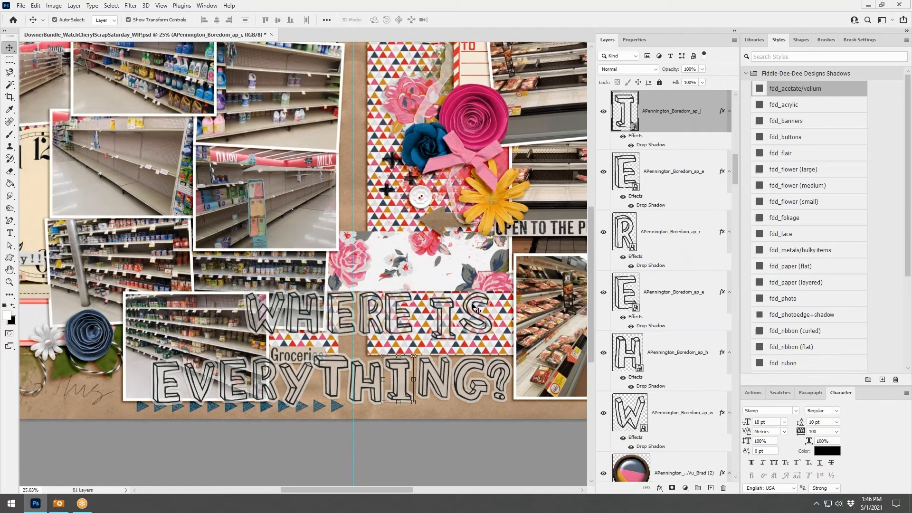
click(454, 310)
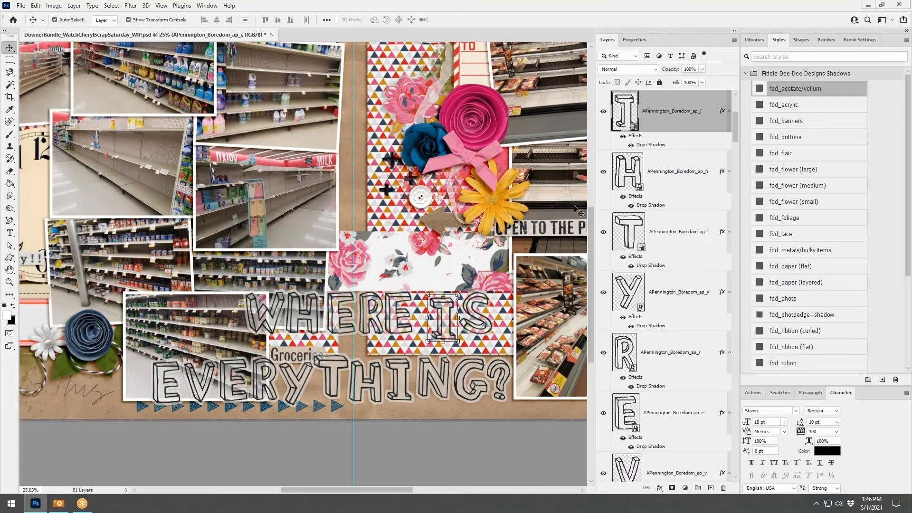
scroll(674, 295, down, 3)
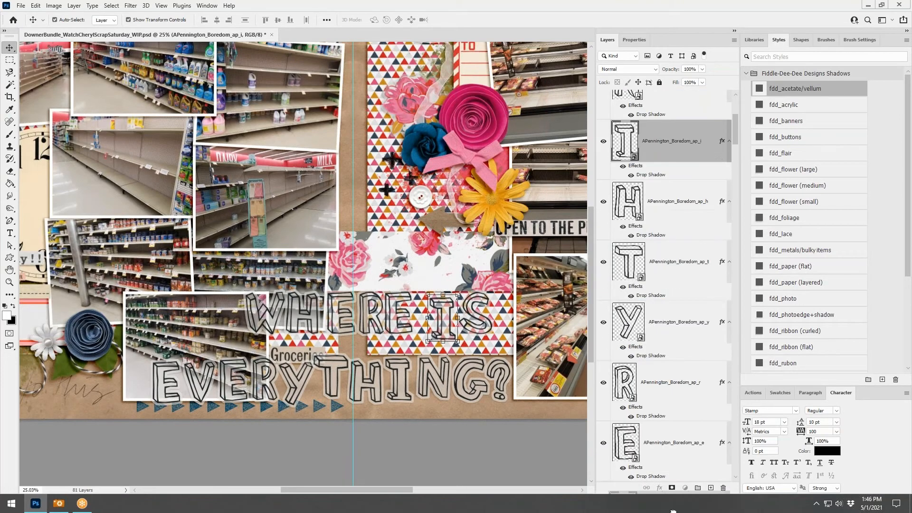
scroll(660, 379, down, 4)
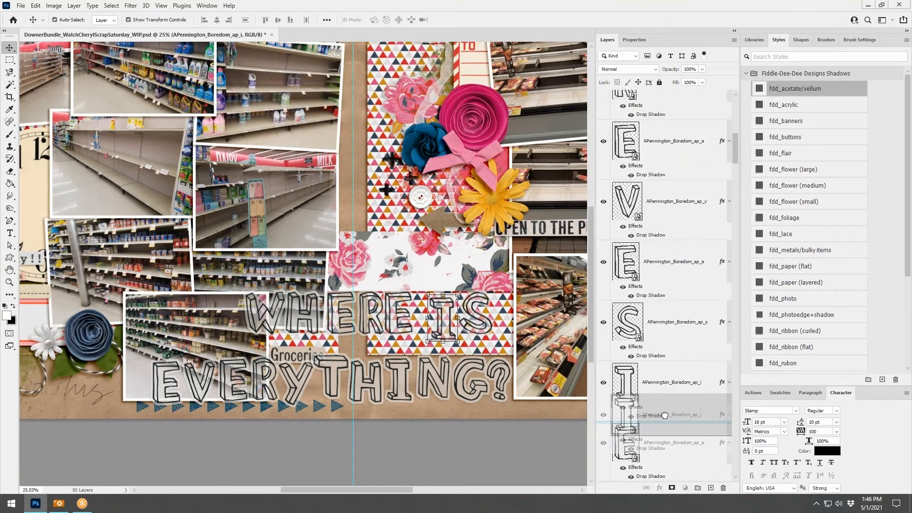
scroll(673, 176, up, 10)
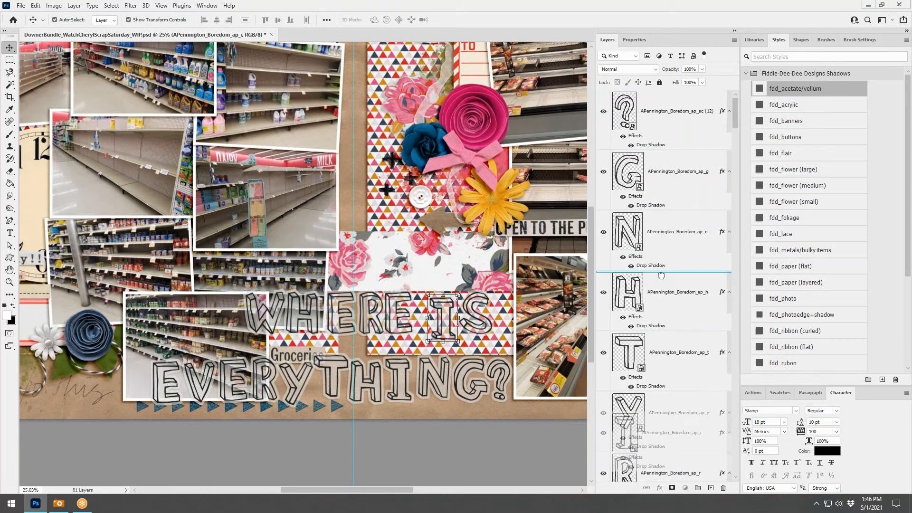
click(661, 276)
Step: Select all the letter layers of WHERE IS and align their top edges
click(260, 317)
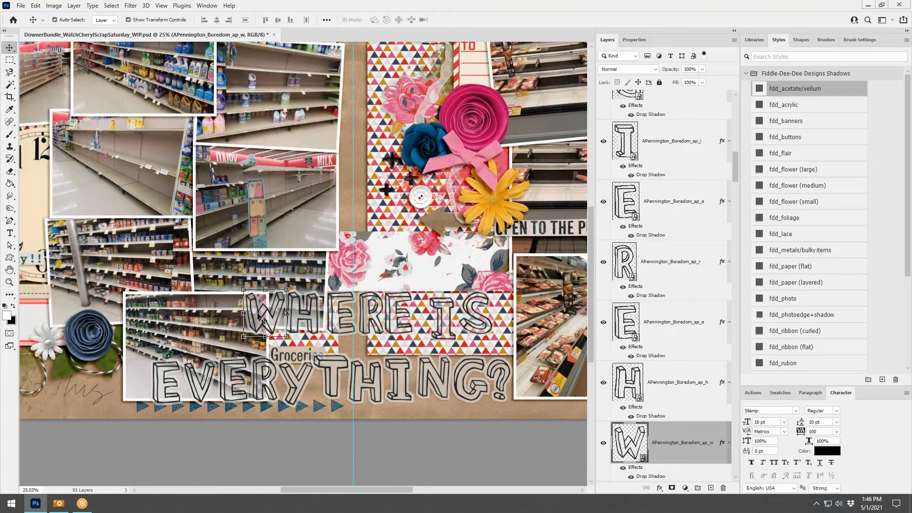
scroll(680, 209, up, 2)
shift+click(680, 209)
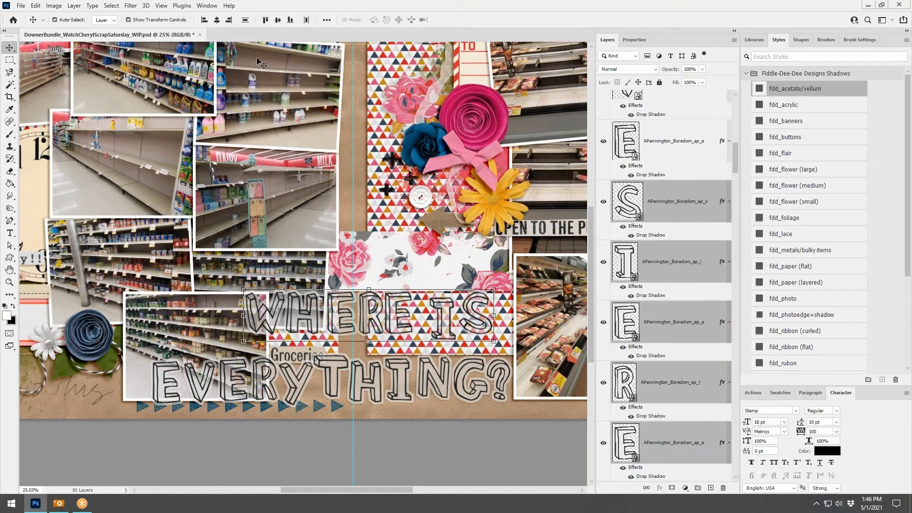
click(264, 21)
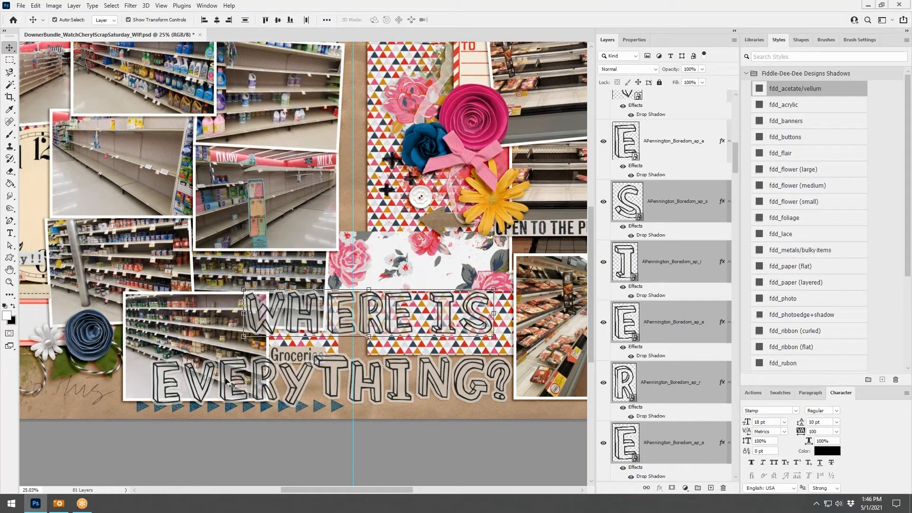
Step: Select all the letter layers of EVERYTHING? including the question mark and align their top edges
click(673, 155)
scroll(672, 166, up, 5)
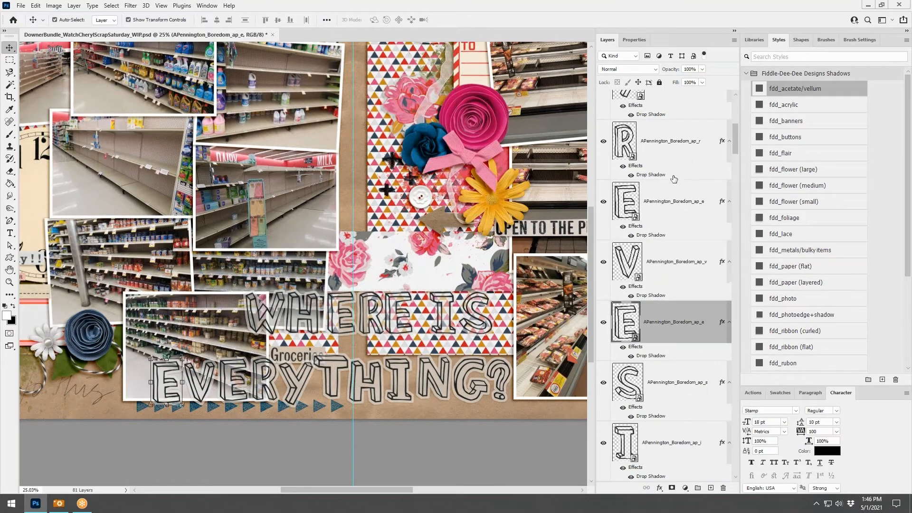
shift+click(676, 131)
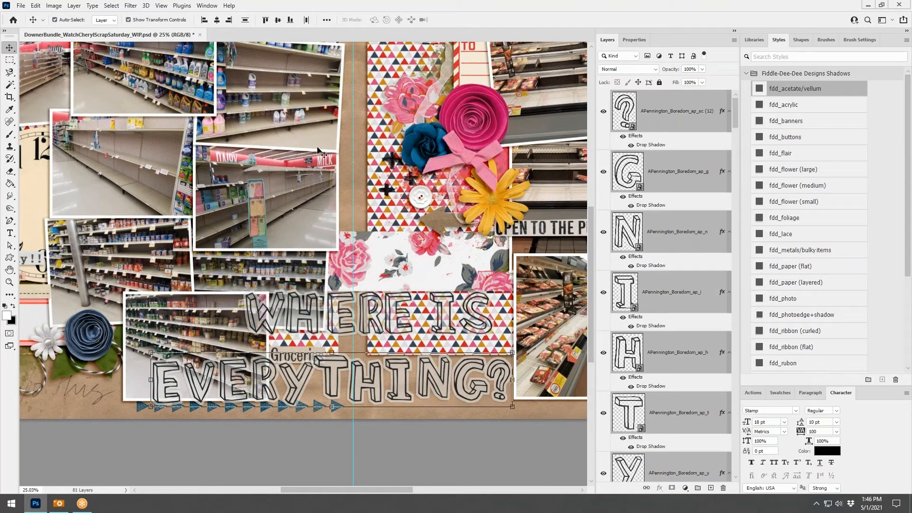
click(266, 20)
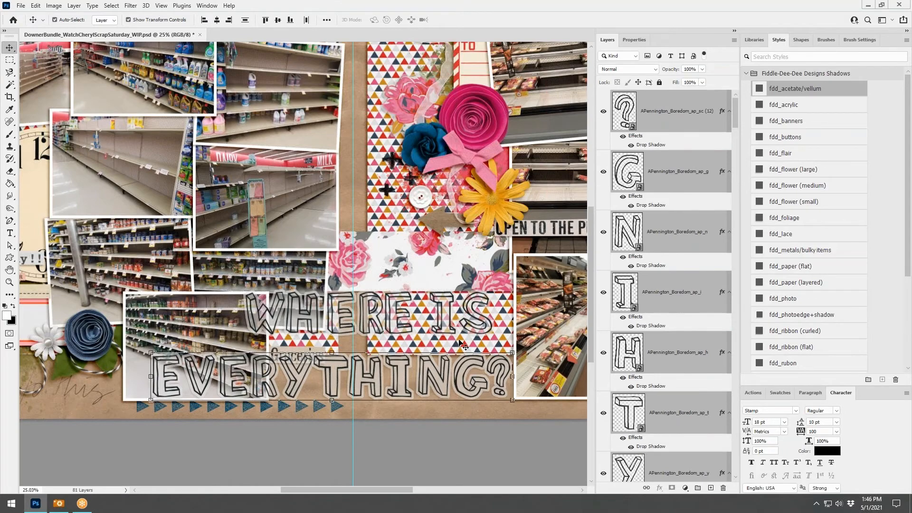
Step: Distribute the selected letter layers of EVERYTHING? evenly by their horizontal centers and horizontal spacing, and deselect them
scroll(464, 347, down, 5)
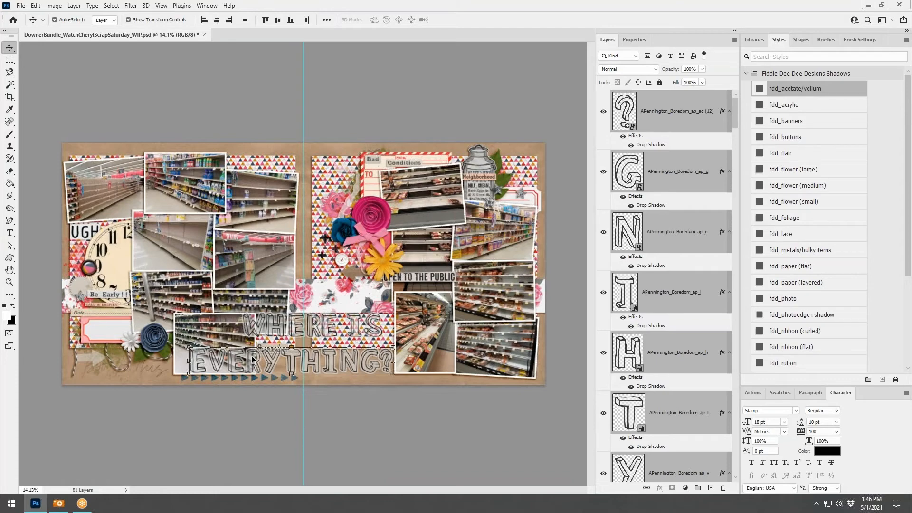
scroll(245, 364, up, 2)
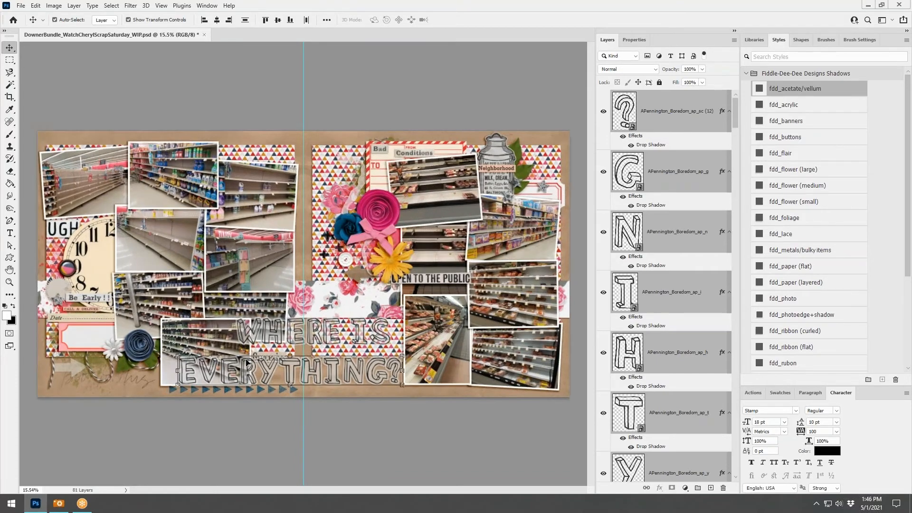
click(326, 20)
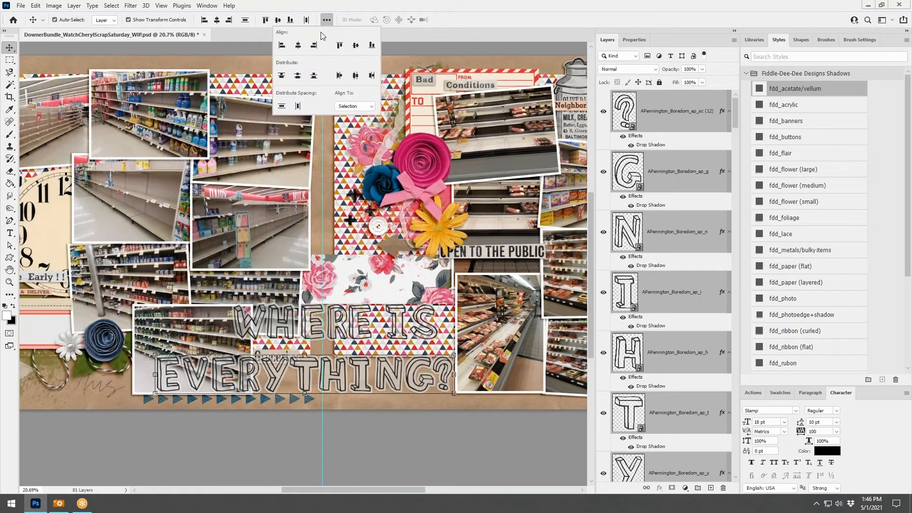
click(298, 77)
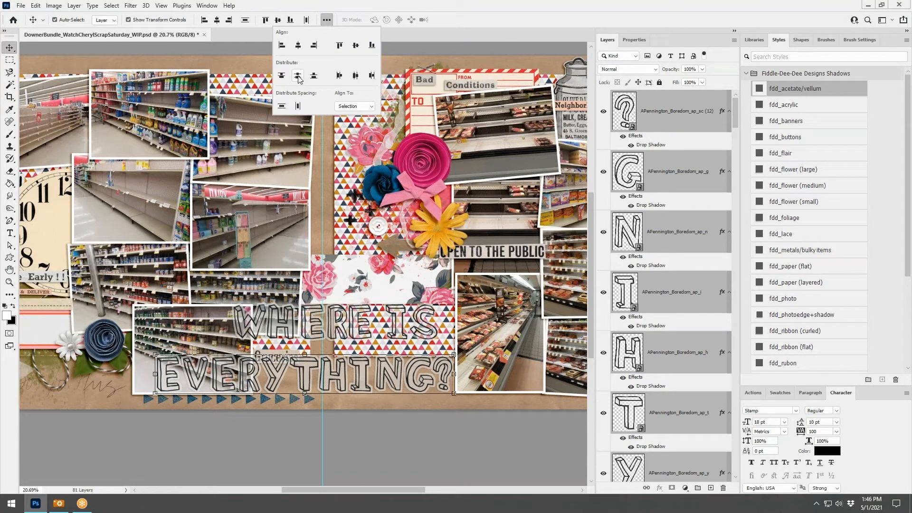
click(356, 76)
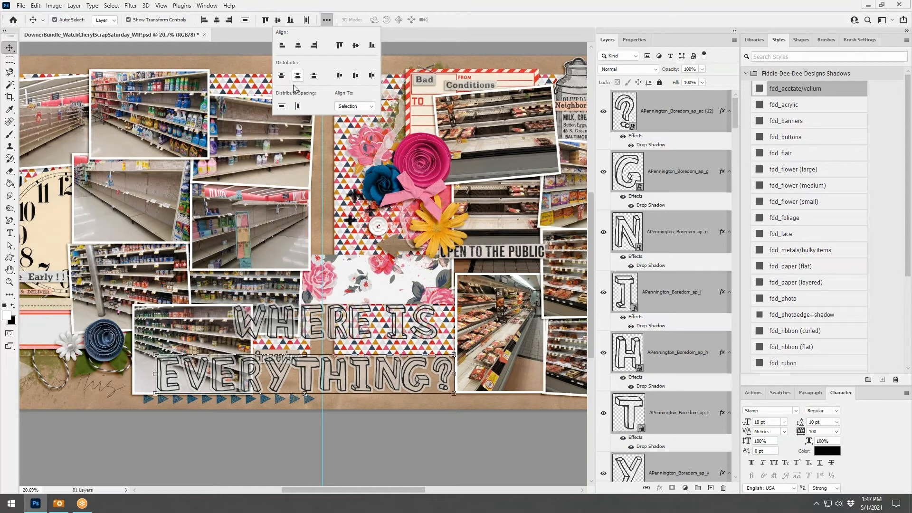
click(281, 108)
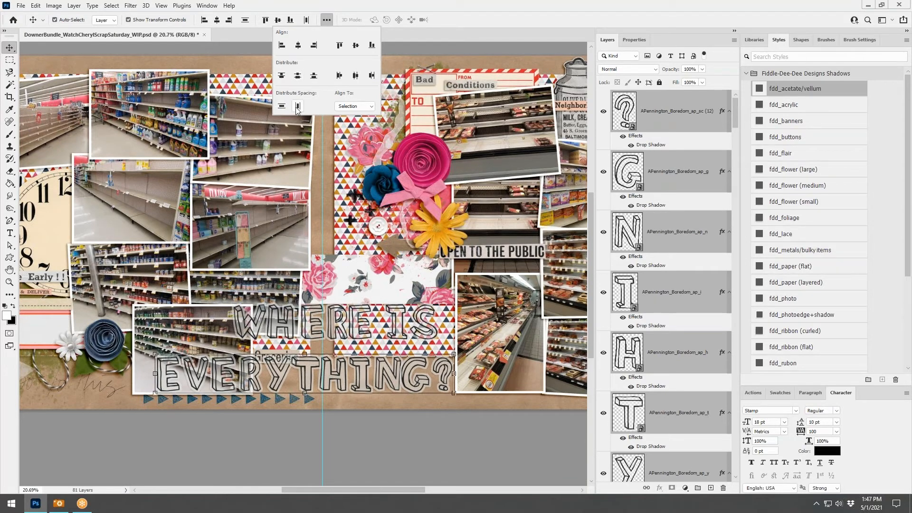
click(298, 106)
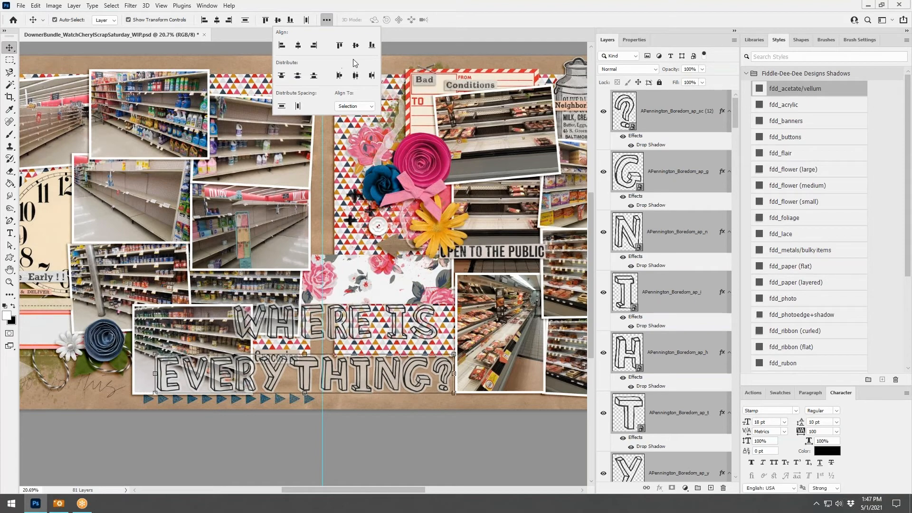
click(433, 122)
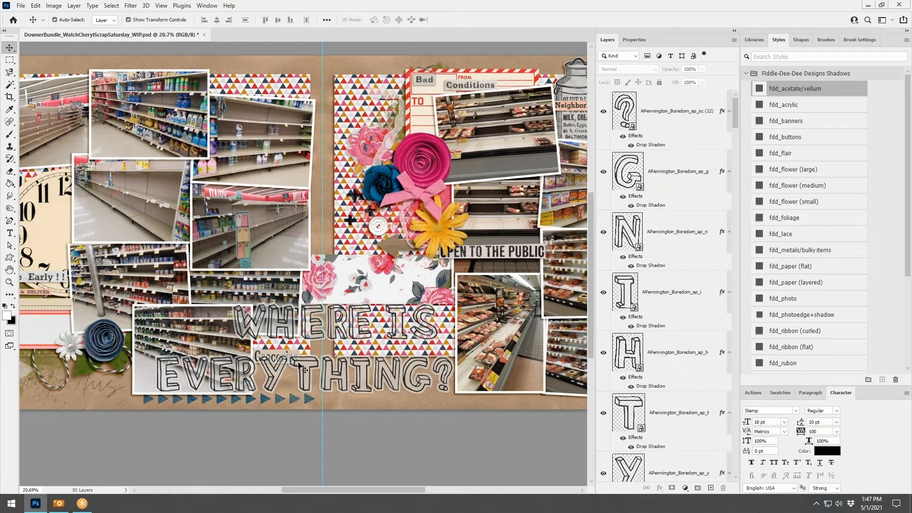
Step: Nudge the T of EVERYTHING? slightly toward the Y, and shift the W of WHERE slightly away from the H
drag(300, 366, 298, 366)
scroll(431, 300, down, 5)
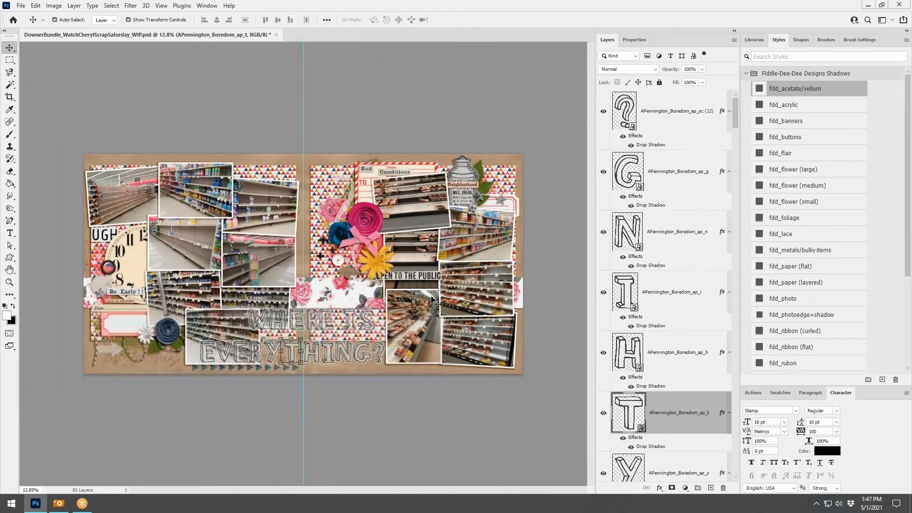
scroll(431, 300, up, 2)
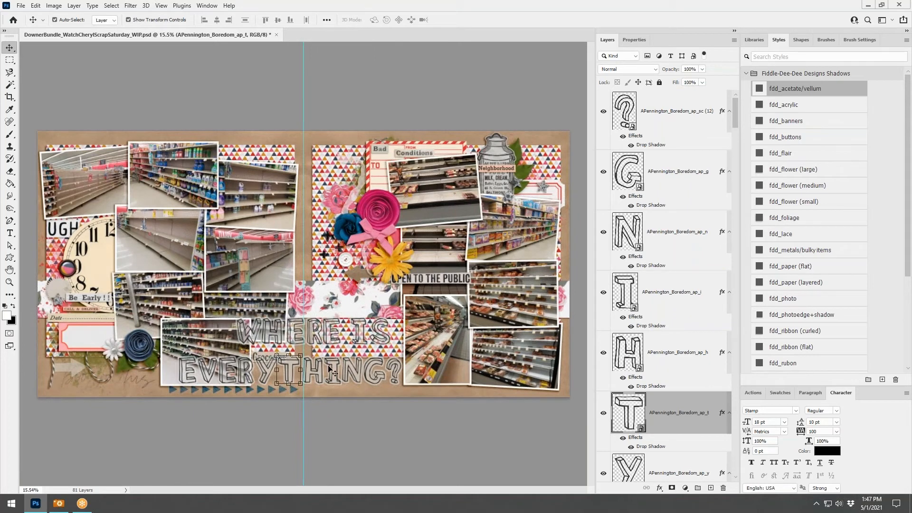
click(252, 337)
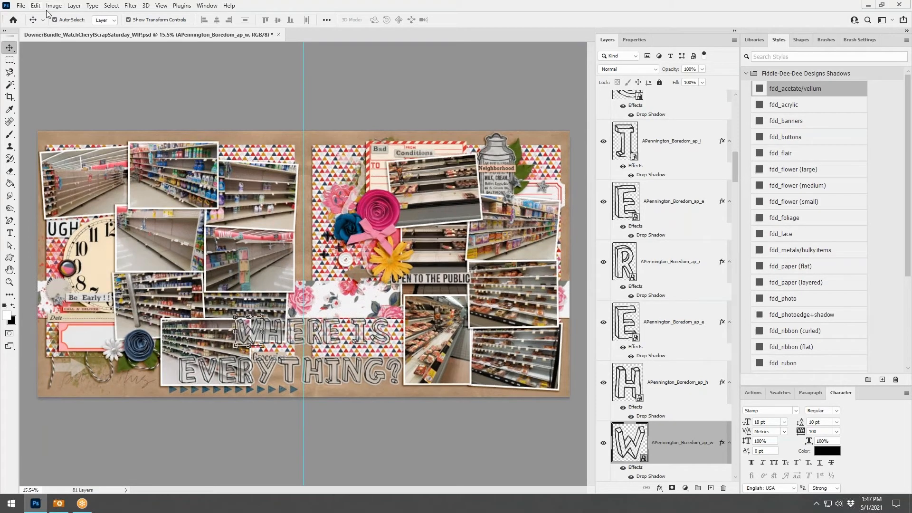
Step: Save the layered layout as a Photoshop file, replacing the existing work-in-progress PSD in the LAYOUTS IN PROGRESS folder
click(22, 7)
click(29, 119)
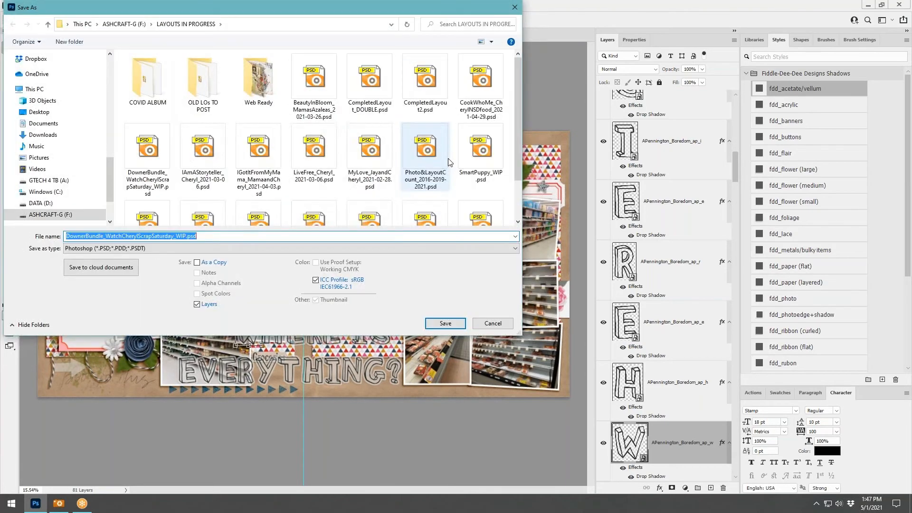
click(446, 323)
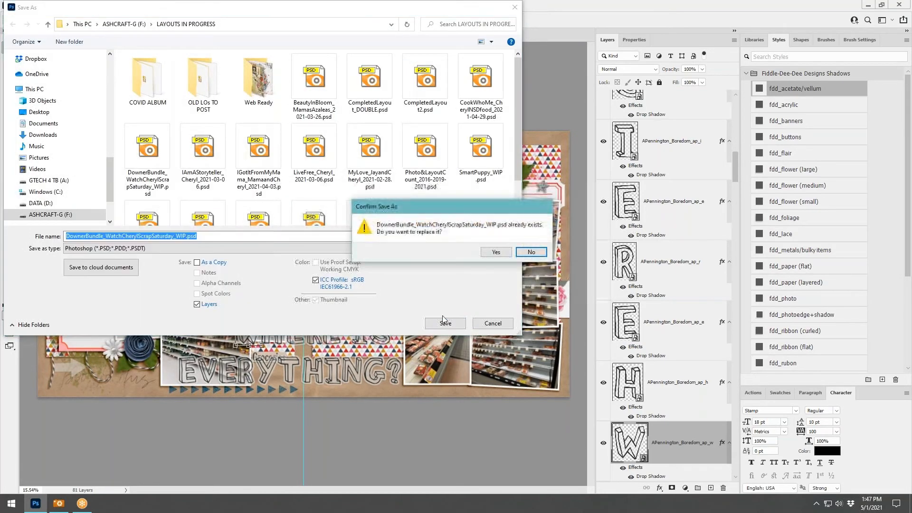
click(496, 251)
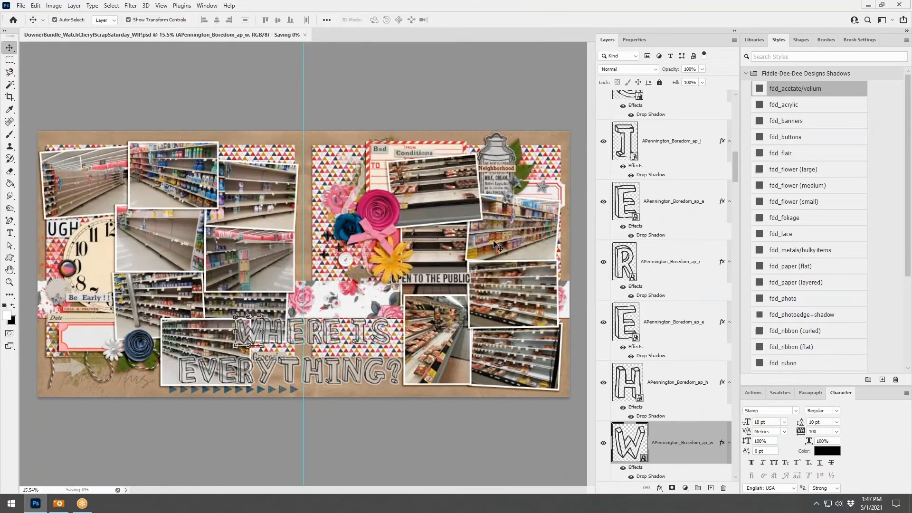
Step: Create a new 12 x 12 inch RGB document at 300 pixels/inch with a white background
click(21, 6)
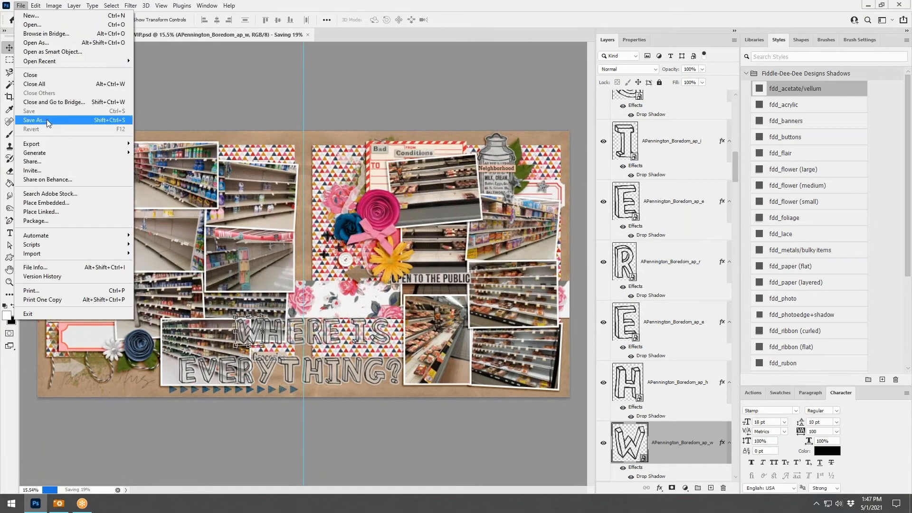
click(45, 15)
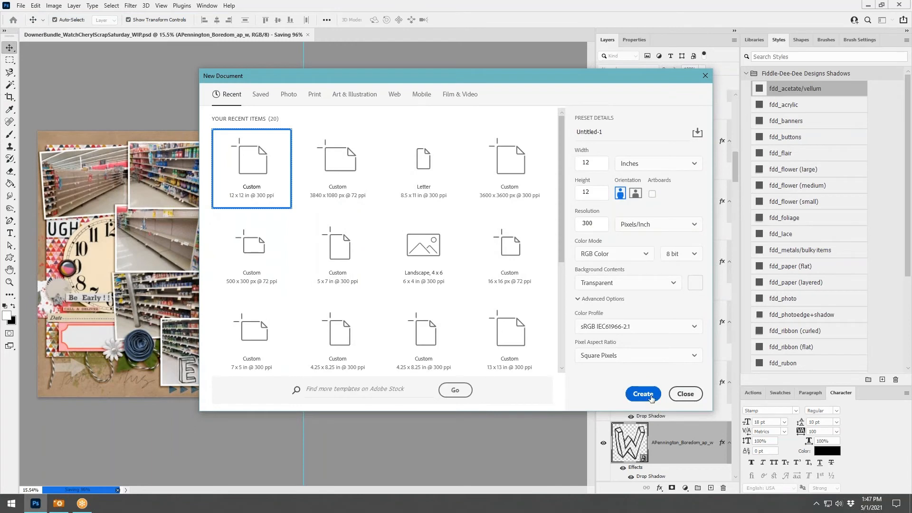
click(641, 282)
click(607, 298)
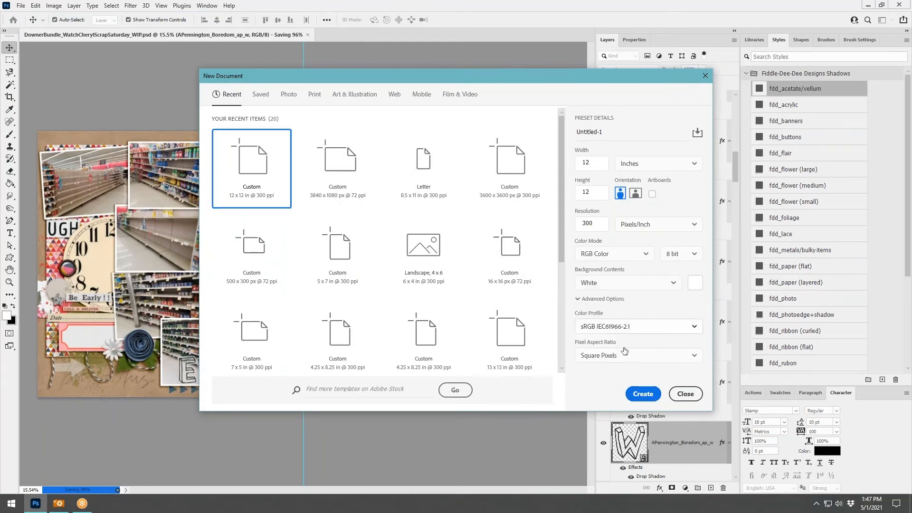
click(643, 393)
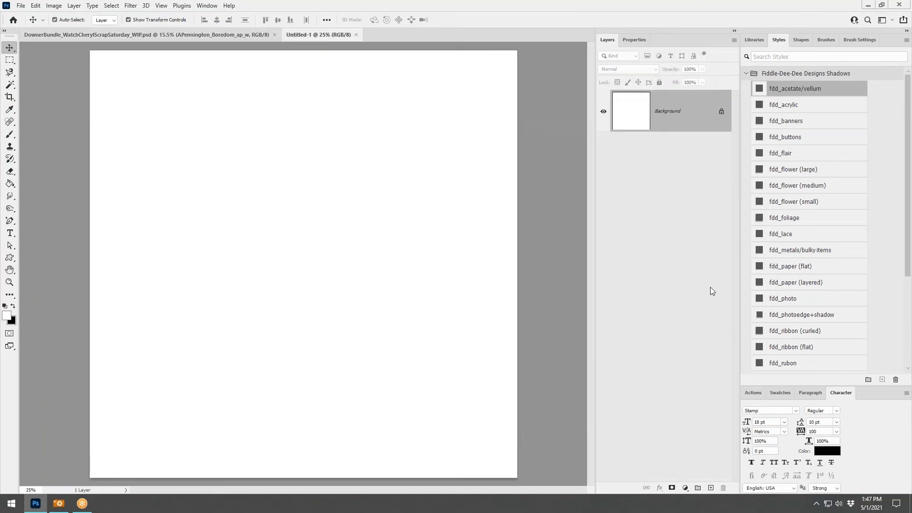
Step: Draw a circle about 608 px wide with the Custom Shape tool's solid circle from Basics, filled with Color Swatch 3
click(10, 258)
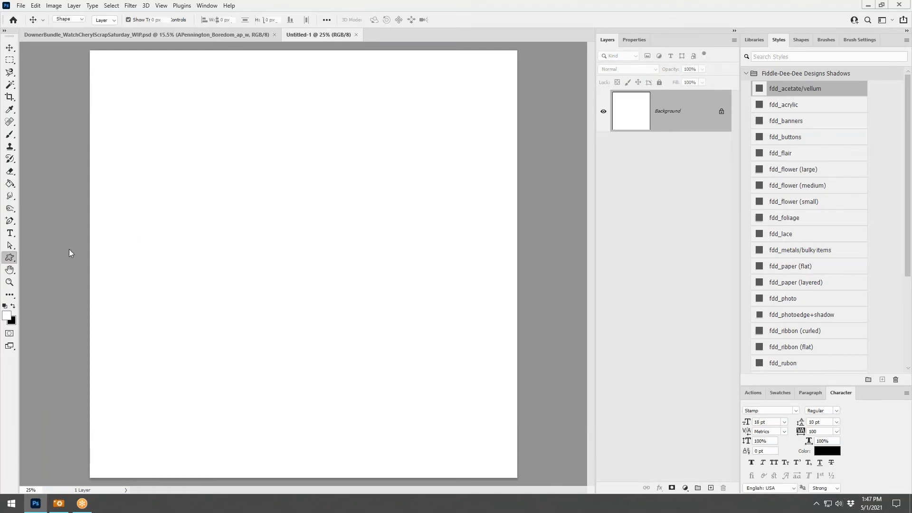
click(384, 20)
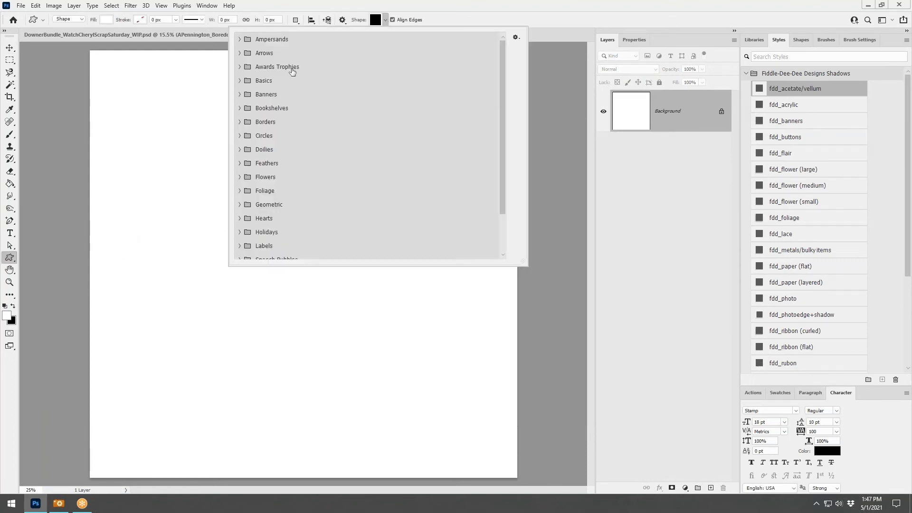
click(239, 81)
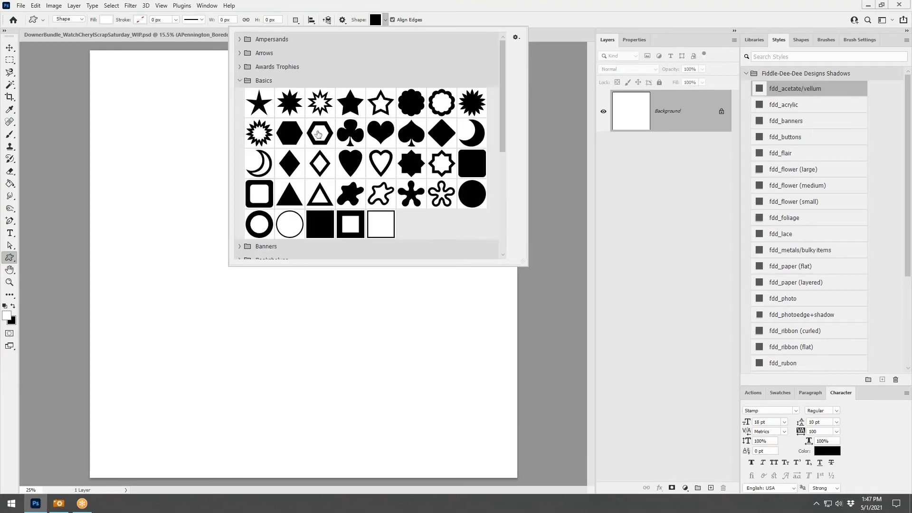
double_click(480, 188)
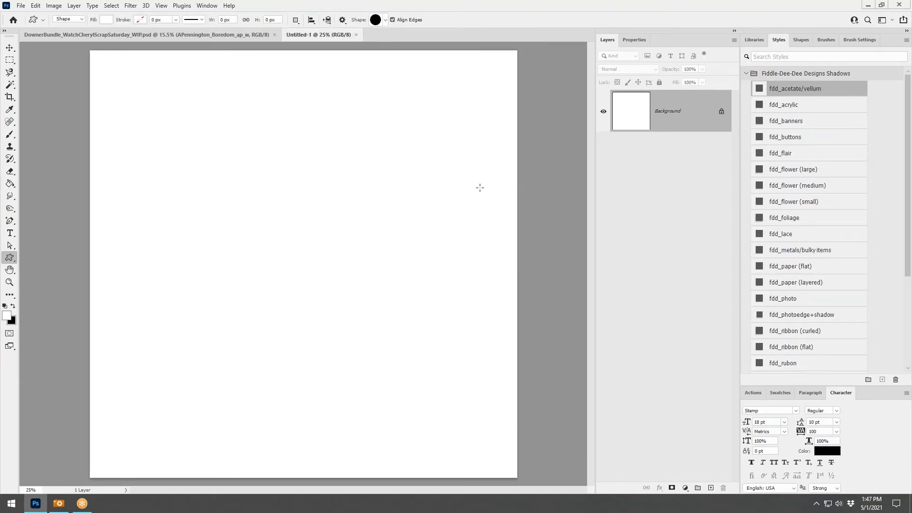
click(782, 397)
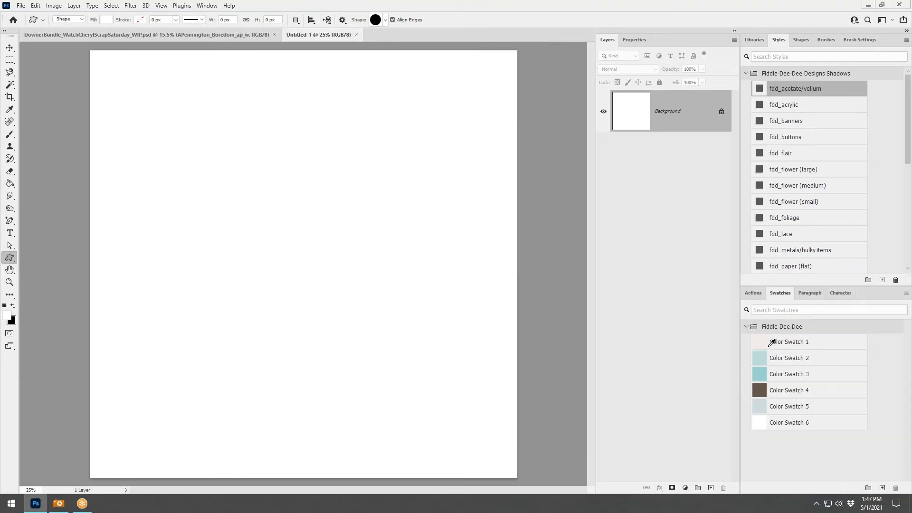
click(765, 369)
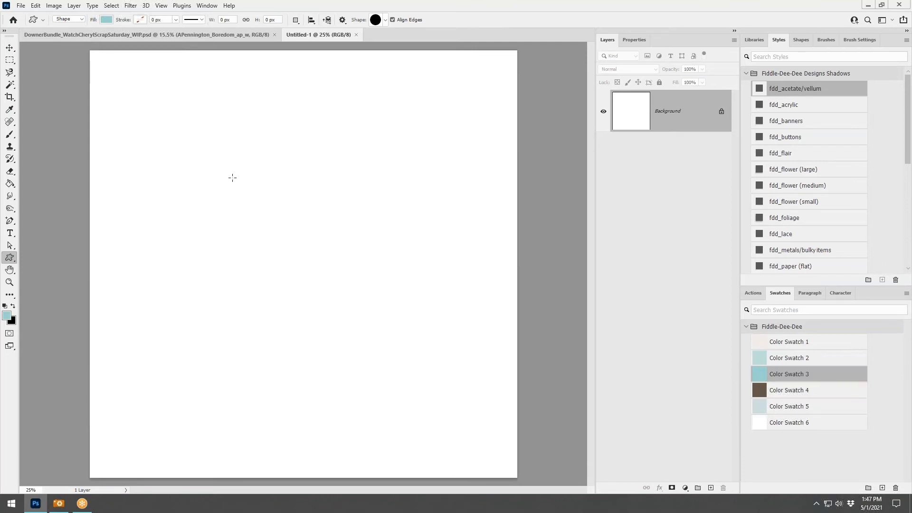
drag(232, 178, 306, 262)
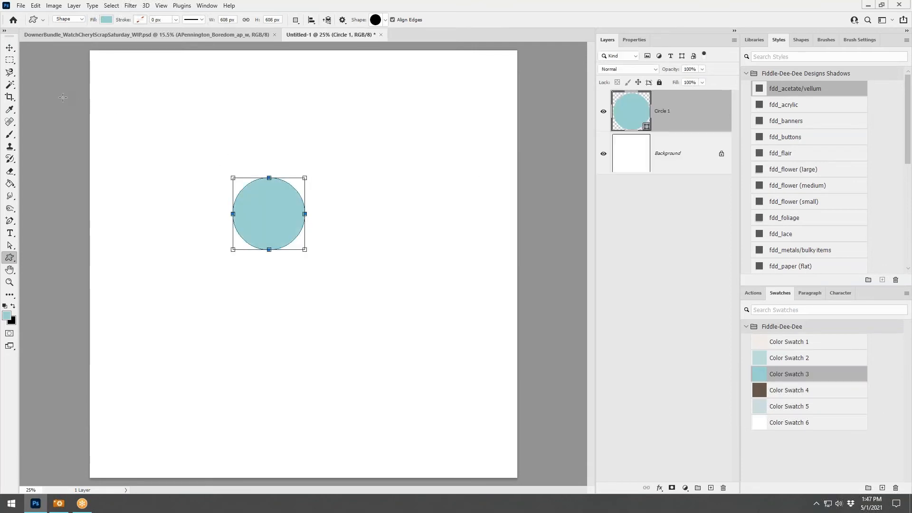
Step: Duplicate the circle into six copies scattered across the page's upper half, and align the top edges of all six
click(9, 48)
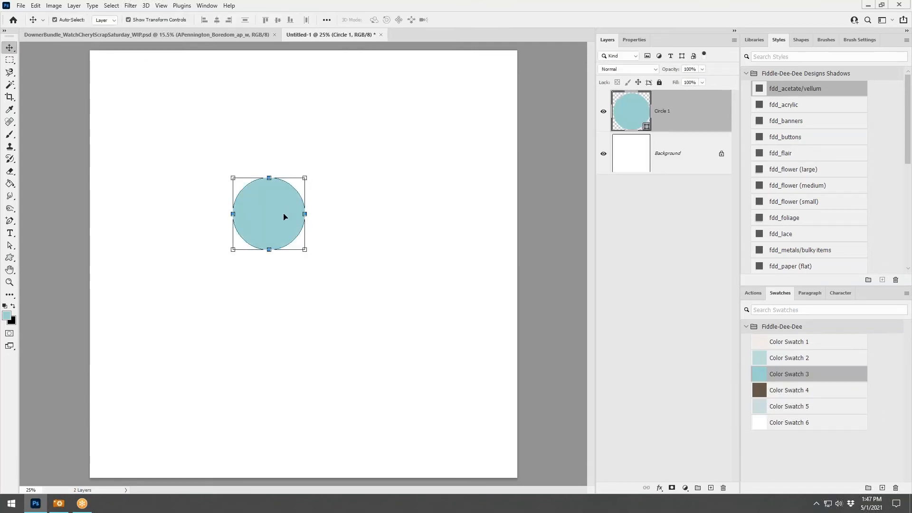
drag(284, 216, 339, 267)
click(678, 322)
shift+click(673, 114)
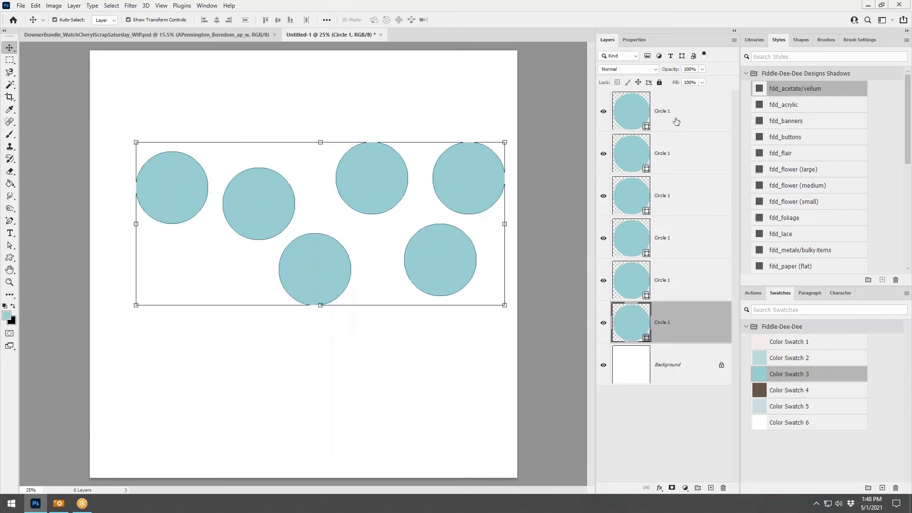
click(265, 21)
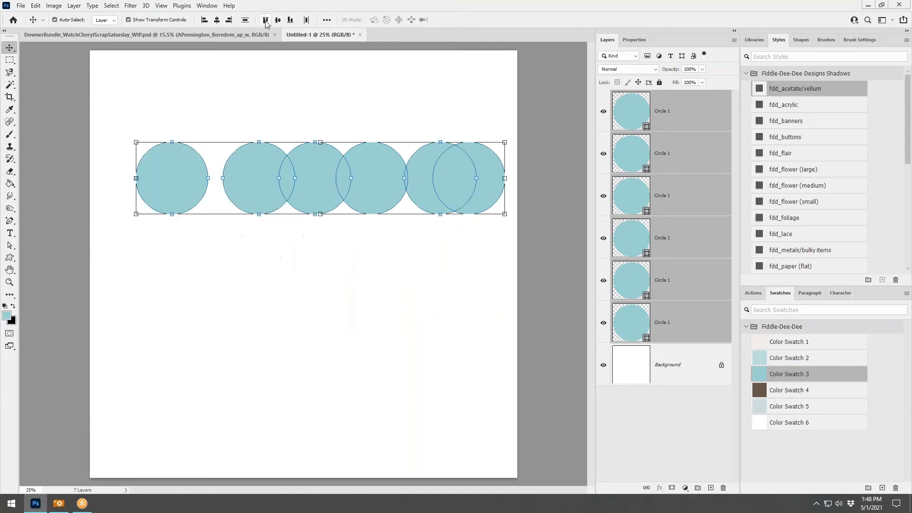
Step: Distribute the six circles evenly by their horizontal centers so they form an overlapping row, and deselect them
click(326, 20)
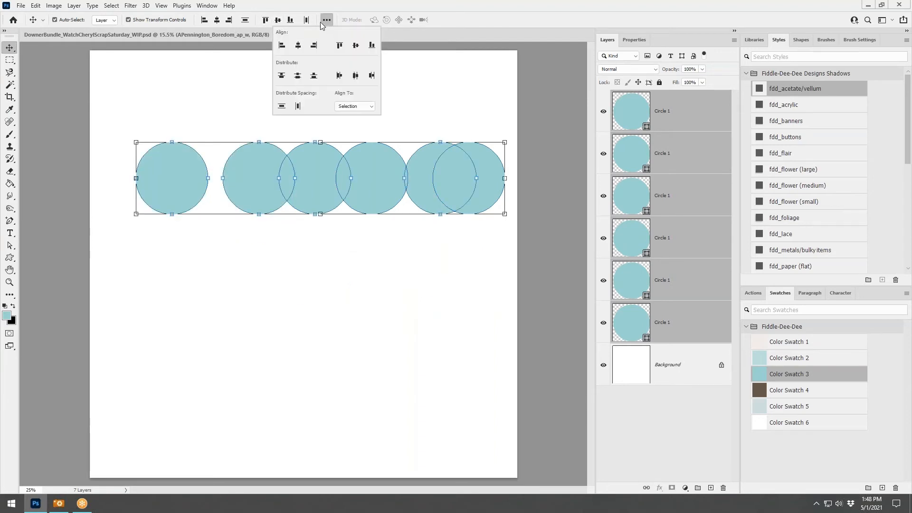
click(298, 76)
click(355, 75)
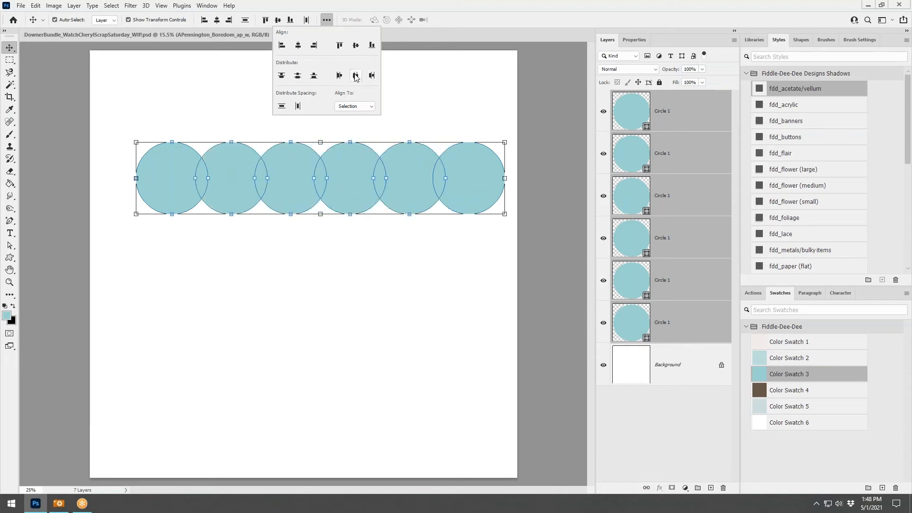
click(542, 261)
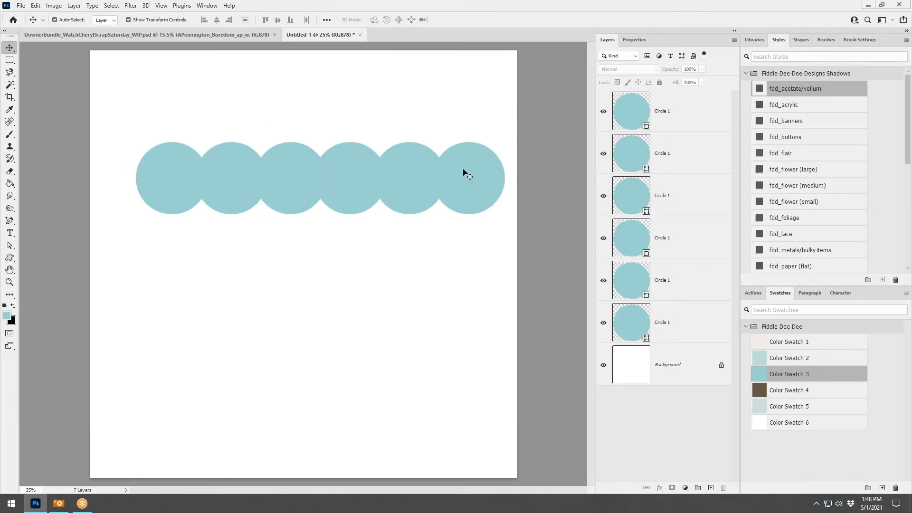
Step: Select all six circle layers and merge their shapes into a single layer
click(670, 120)
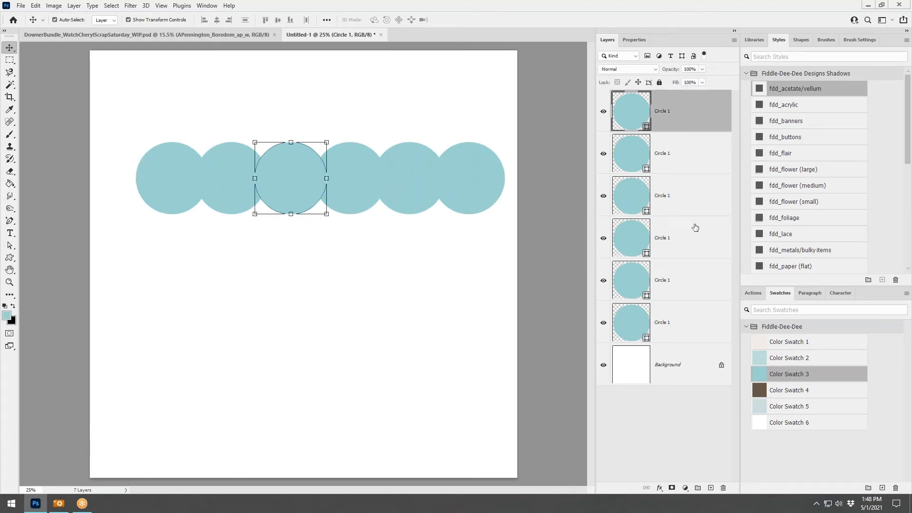
shift+click(689, 328)
right_click(689, 328)
click(712, 372)
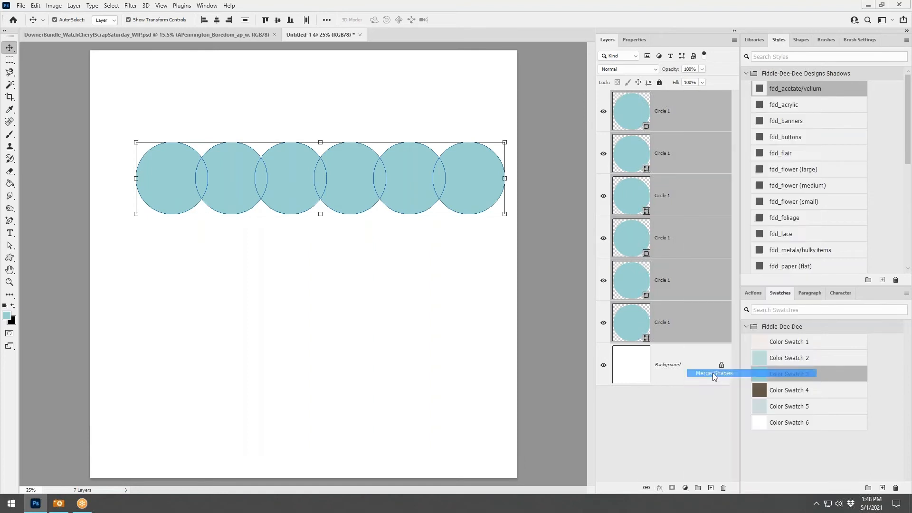
click(568, 192)
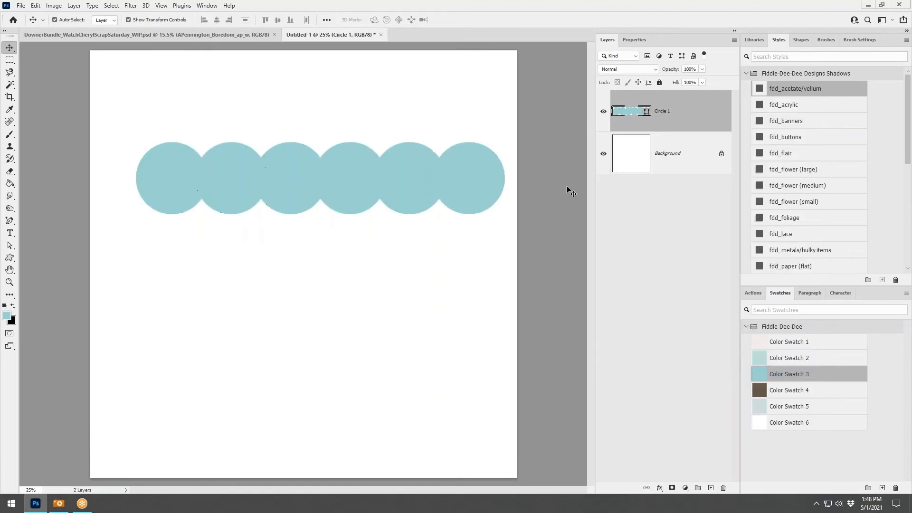
Step: Try to copy a rectangular selection of the circle row's upper edge onto its own layer, and check both layers' visibility
click(10, 60)
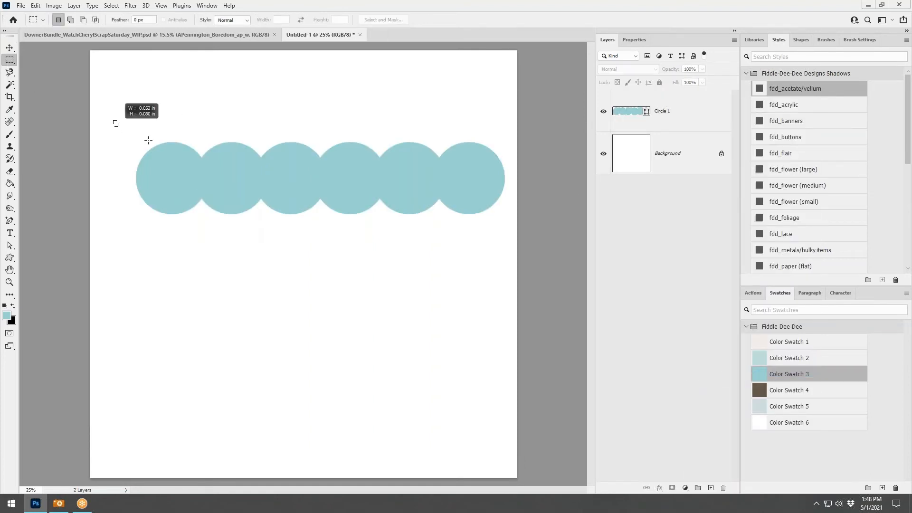
drag(115, 123, 475, 164)
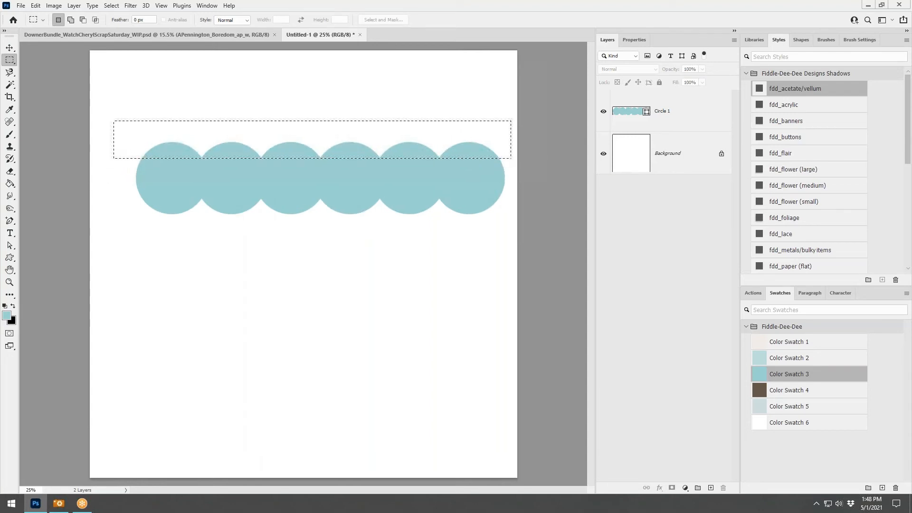
click(668, 119)
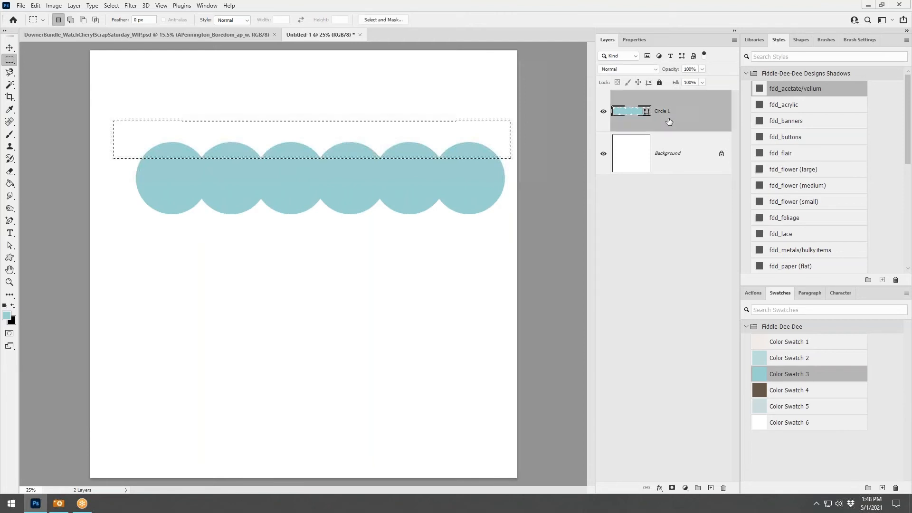
key(ctrl+j)
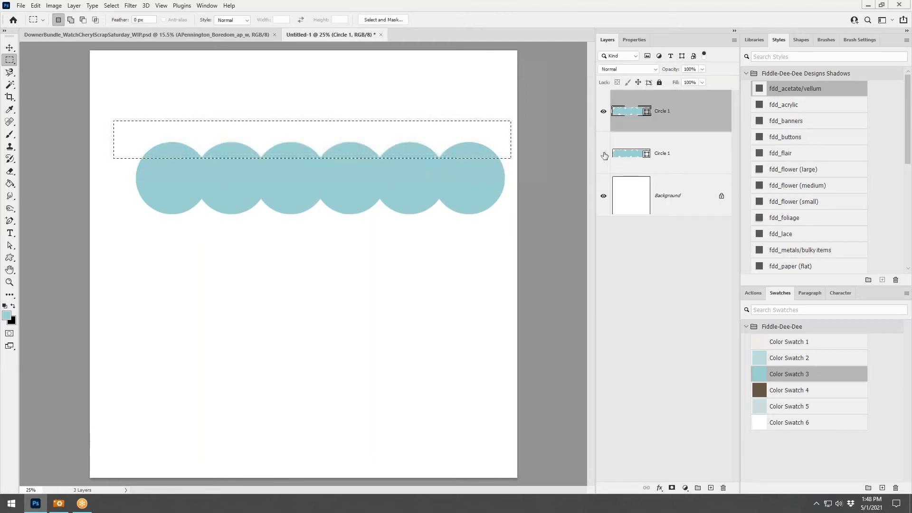
click(602, 113)
click(603, 154)
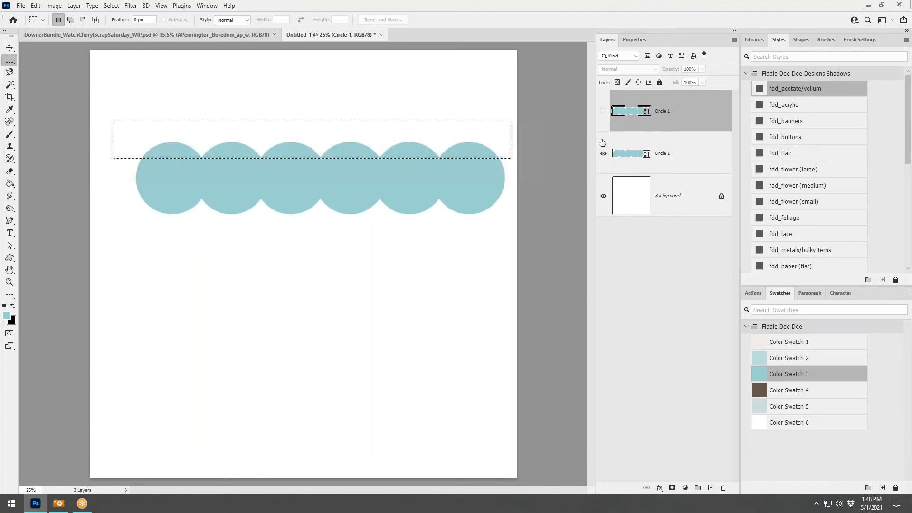
click(603, 113)
Step: Delete the duplicate layer of the full circle row
right_click(677, 120)
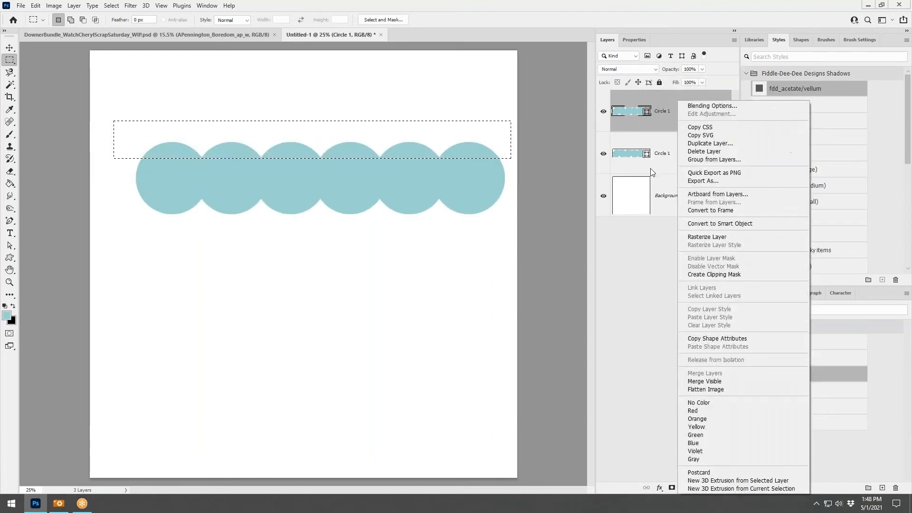
key(Escape)
click(672, 157)
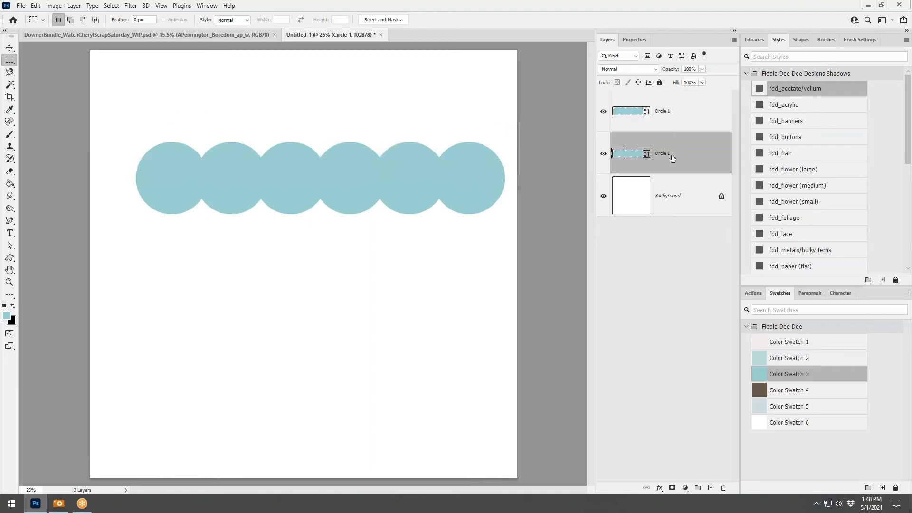
right_click(672, 158)
click(639, 110)
right_click(639, 109)
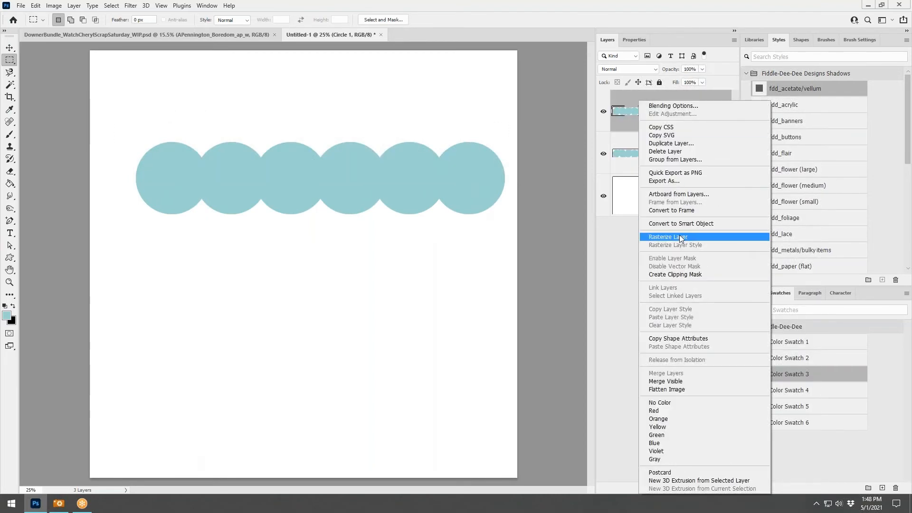
click(665, 151)
Step: Rasterize the circle row layer, copy a marquee selection of its scalloped top to a new layer, and hide the full row
right_click(675, 115)
click(714, 235)
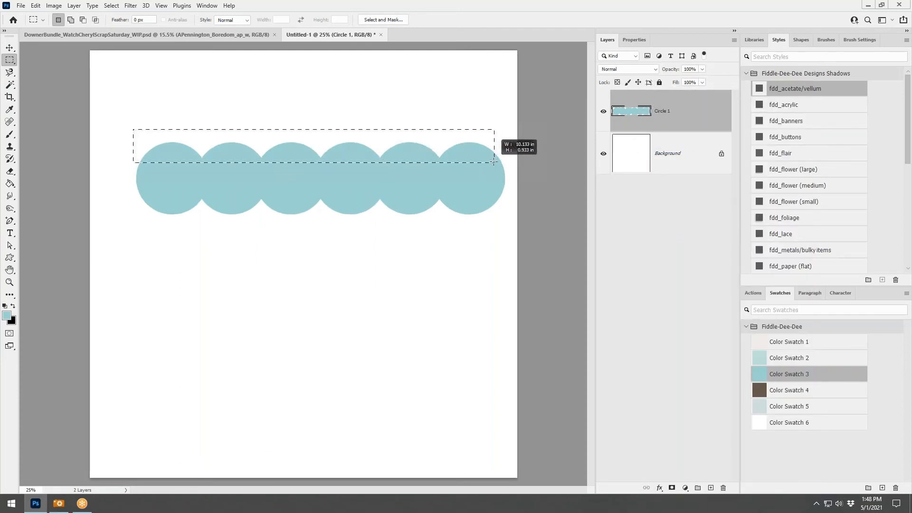
drag(493, 161, 508, 158)
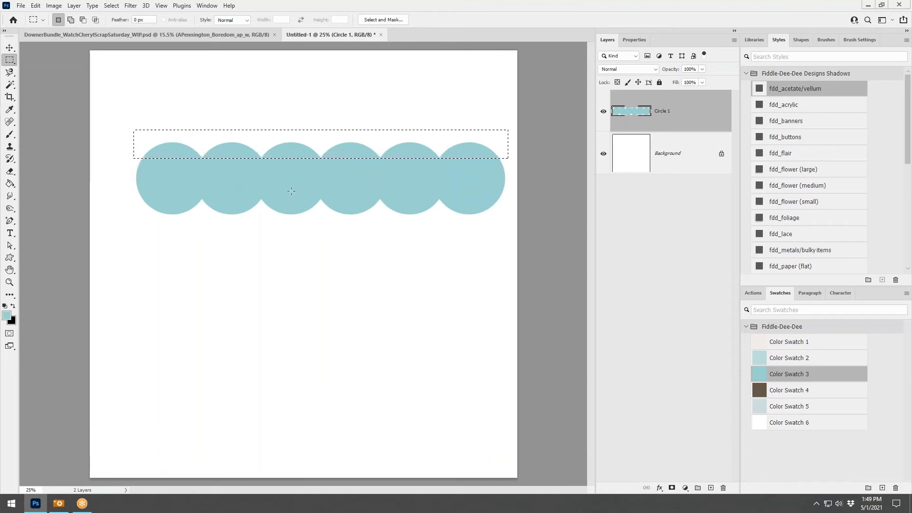
key(ctrl+j)
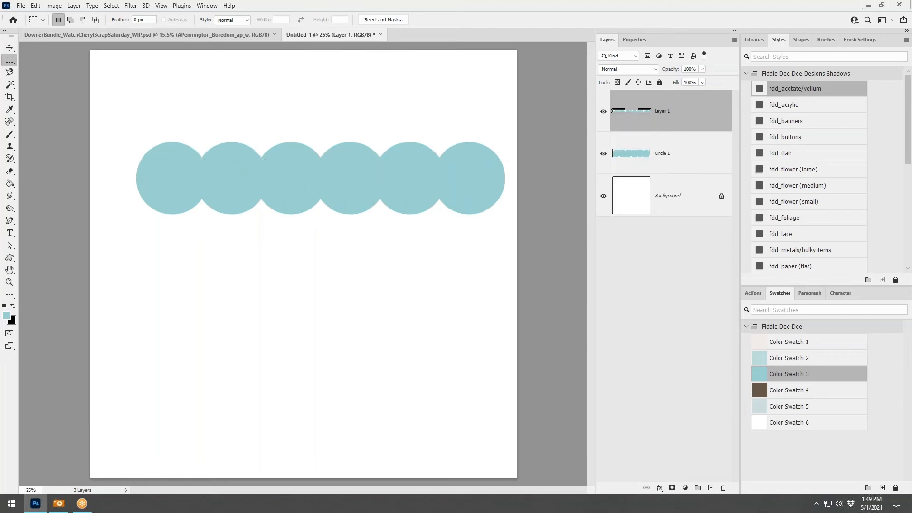
click(603, 154)
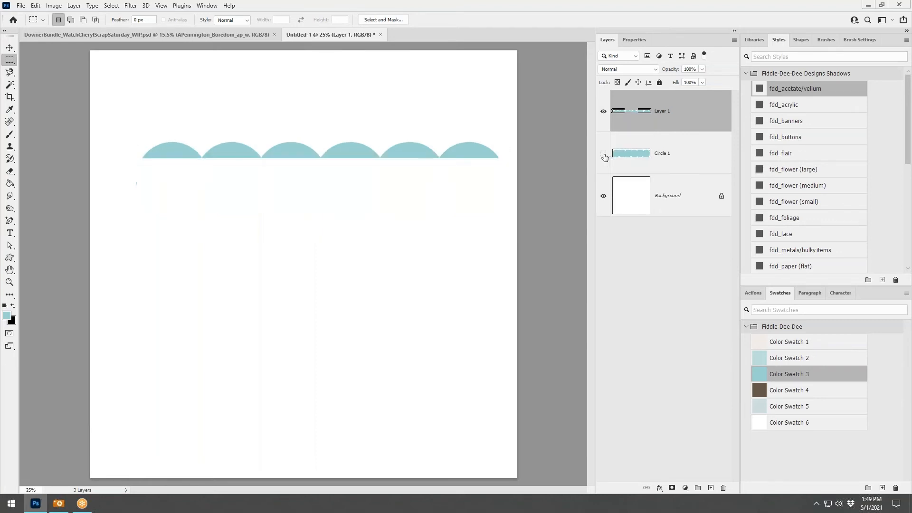
Step: Move the scalloped strip to the page's bottom edge and apply the fdd_paper (layered) shadow style to it
click(10, 48)
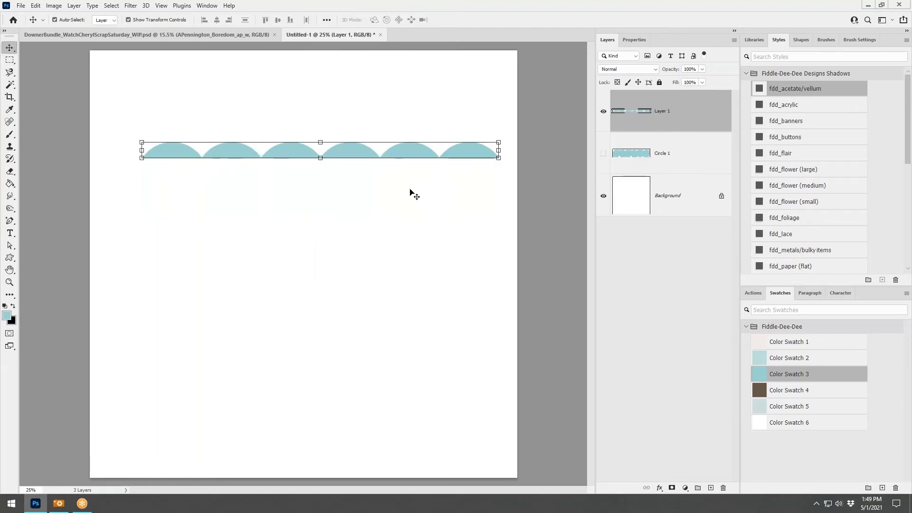
drag(475, 156, 455, 468)
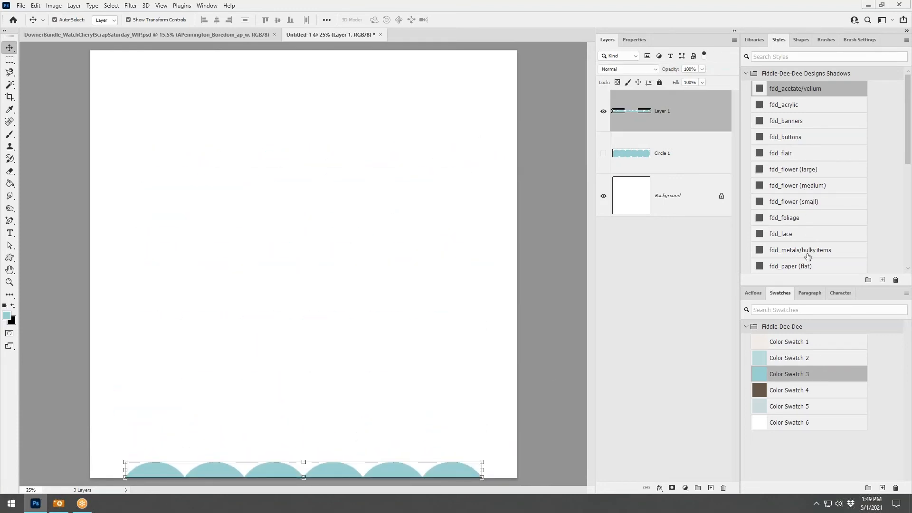
click(807, 272)
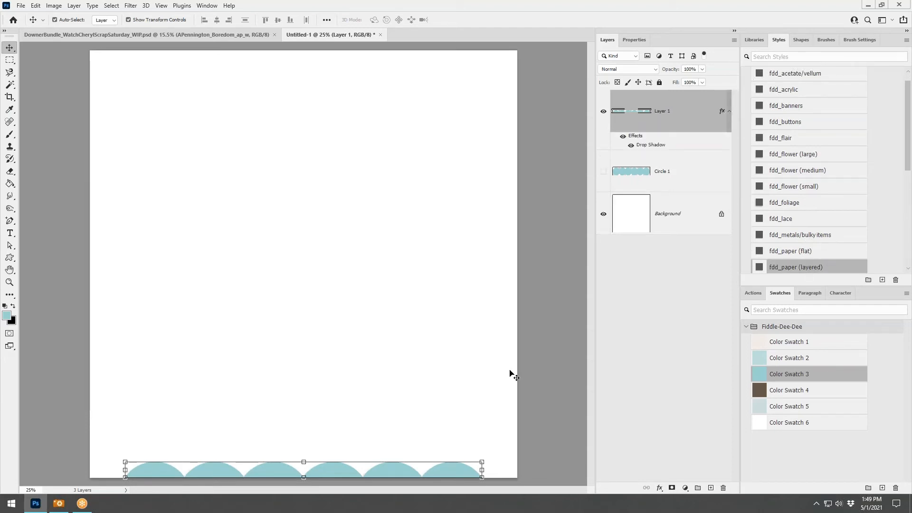
Step: Duplicate the shadowed strip into six roughly spaced rows across the middle of the page
scroll(384, 406, down, 1)
drag(454, 426, 450, 360)
click(471, 19)
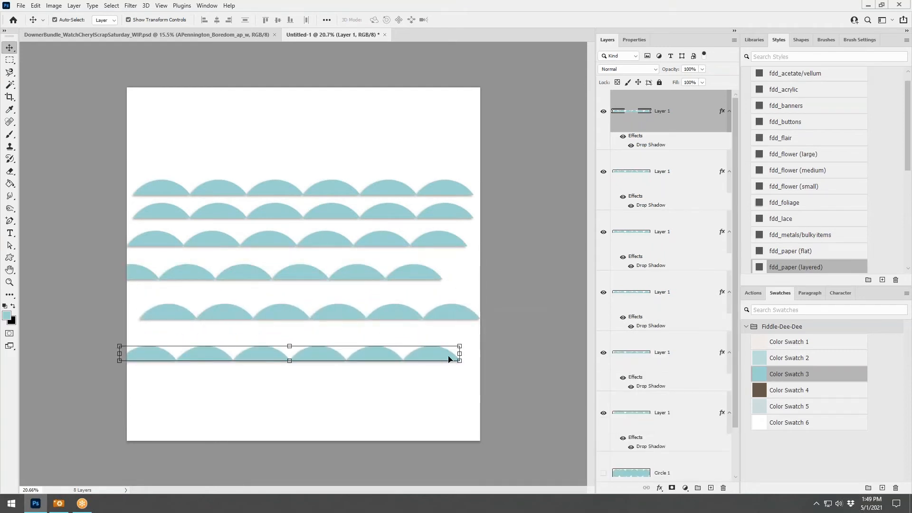
Step: Select all six scalloped strip layers and duplicate them farther up the page to make twelve rows
shift+click(446, 193)
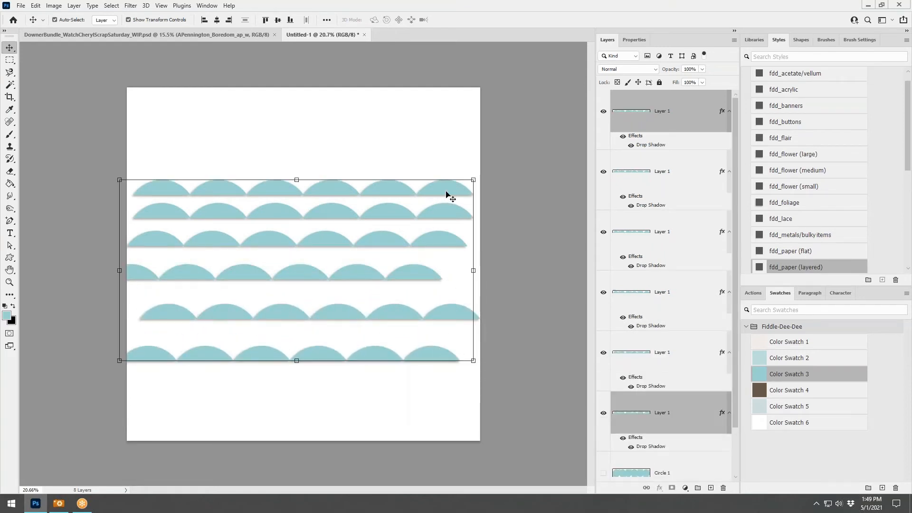
click(699, 436)
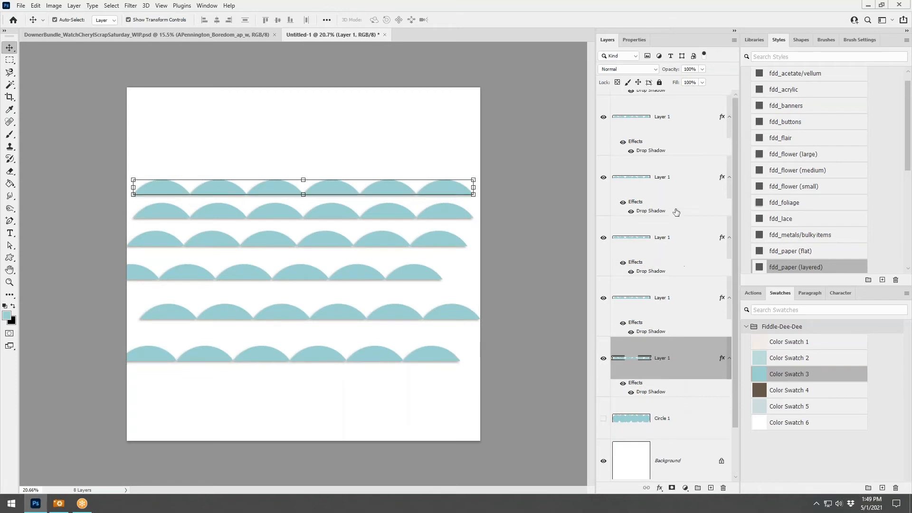
shift+click(677, 112)
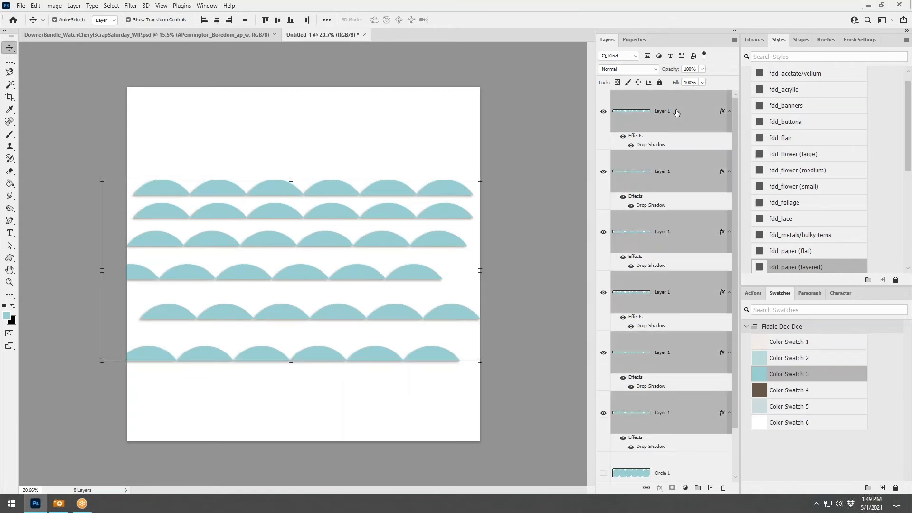
drag(437, 196, 443, 114)
drag(430, 248, 437, 140)
Step: Select all twelve strip layers and move them down so the rows cover the full height of the page
click(690, 122)
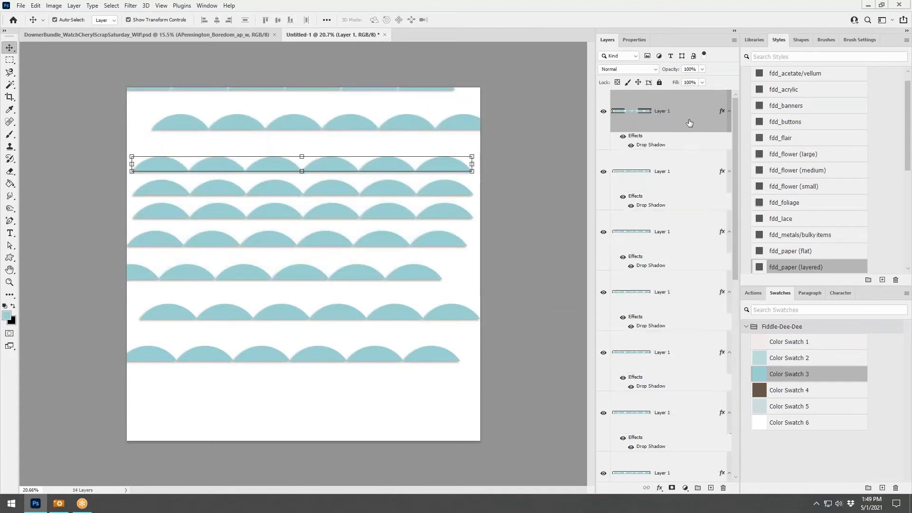
scroll(691, 321, down, 5)
shift+click(683, 394)
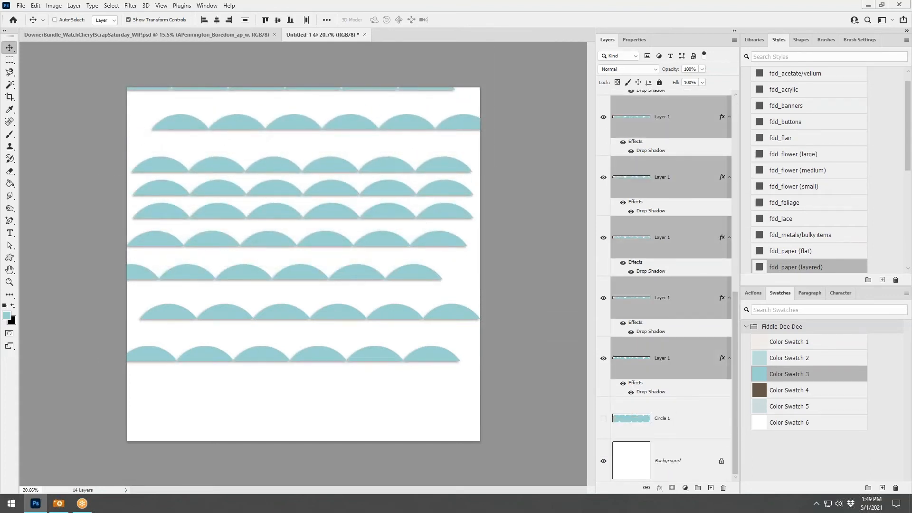
drag(427, 259, 419, 291)
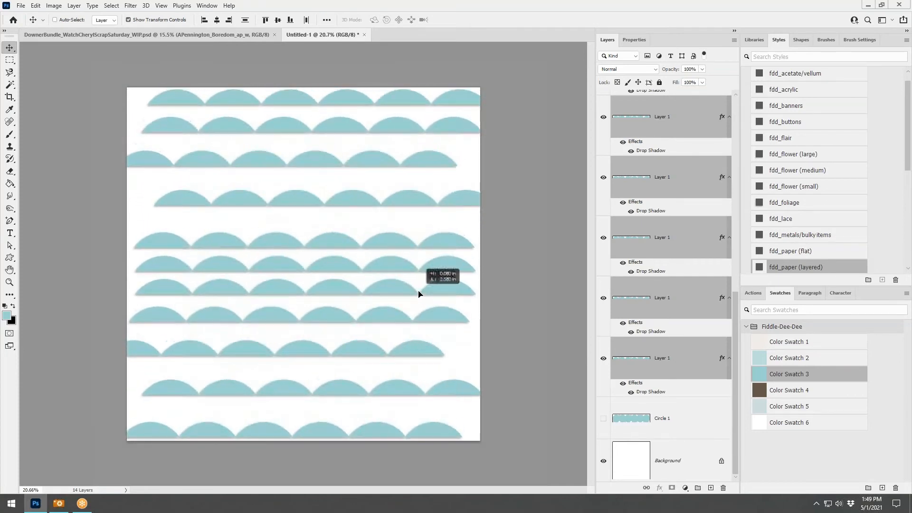
Step: Distribute the rows evenly by vertical centers with their left edges aligned, and center the set across the page width
key(ctrl+alt+a)
click(327, 20)
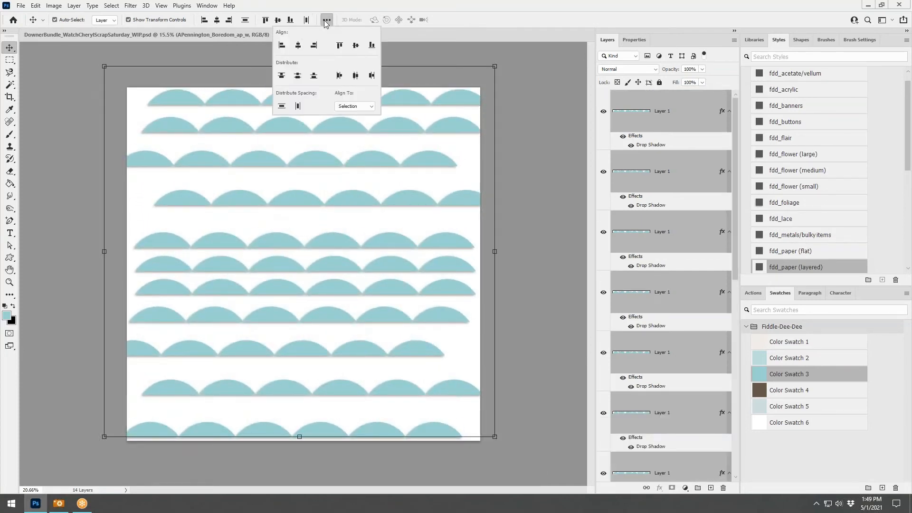
click(298, 76)
click(355, 76)
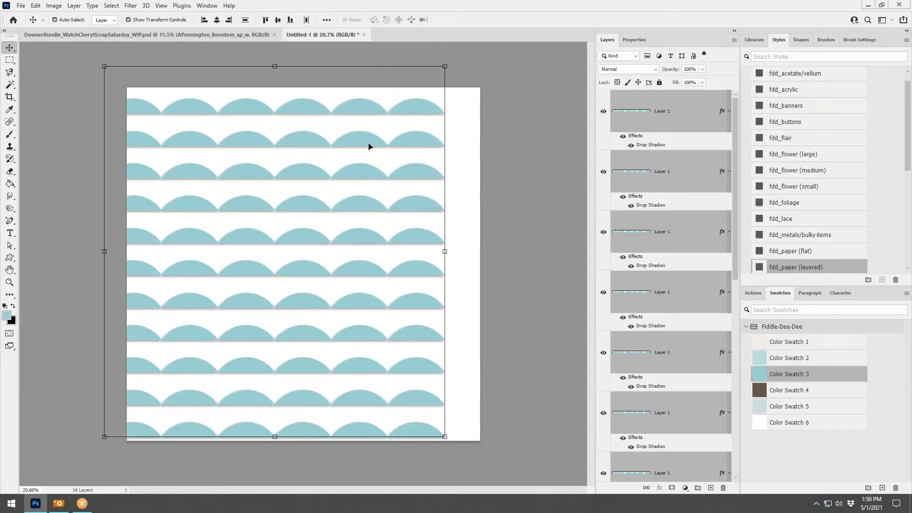
drag(370, 145, 400, 135)
click(36, 6)
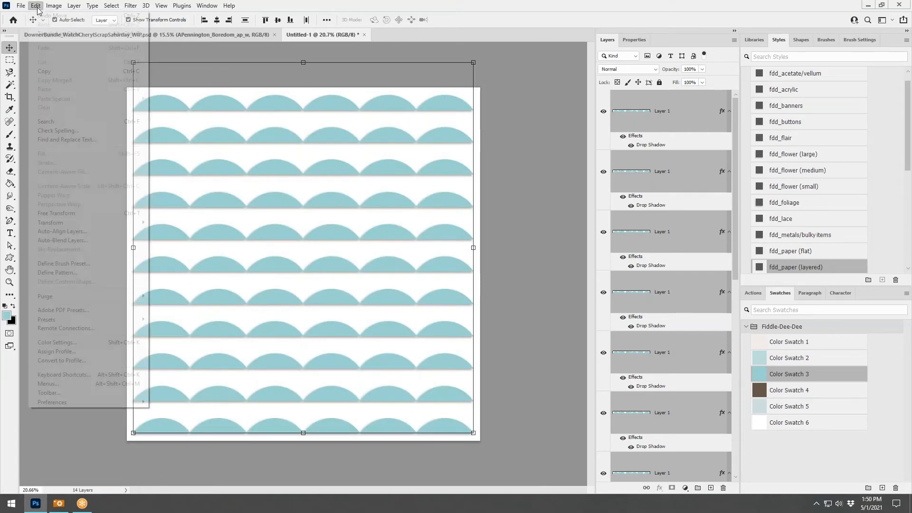
click(59, 231)
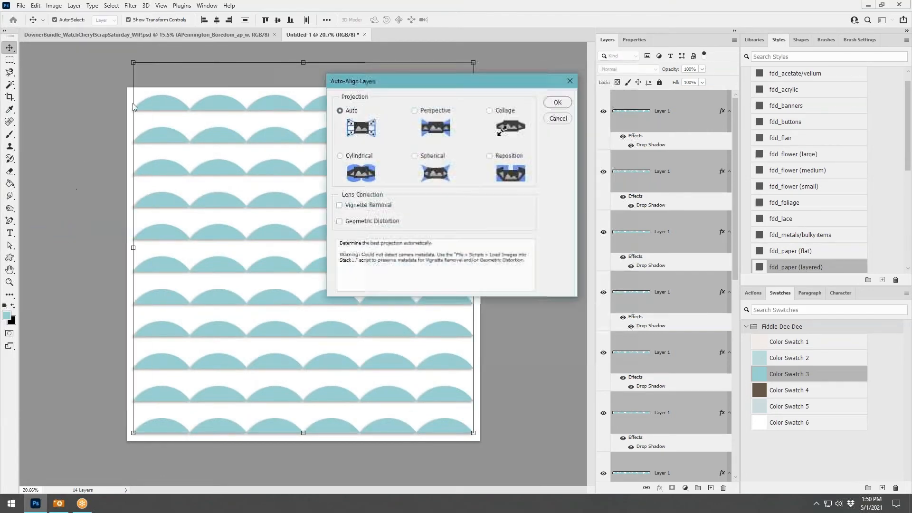
click(562, 125)
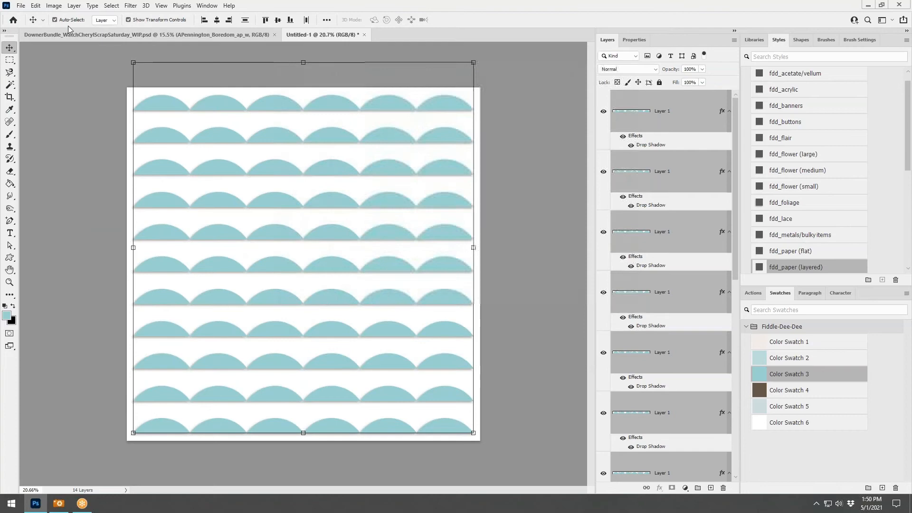
Step: Flip all the scalloped rows vertically so the scallops point downward
click(36, 6)
mouse_move(58, 222)
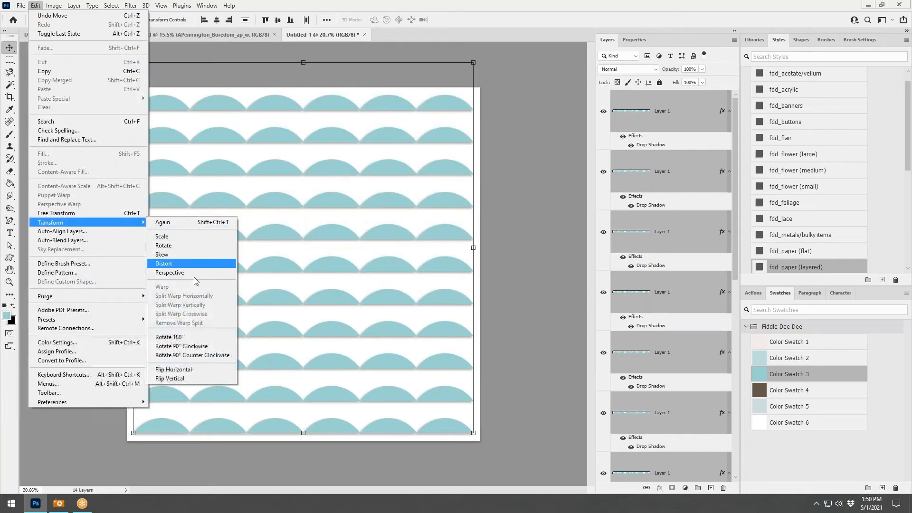
click(188, 376)
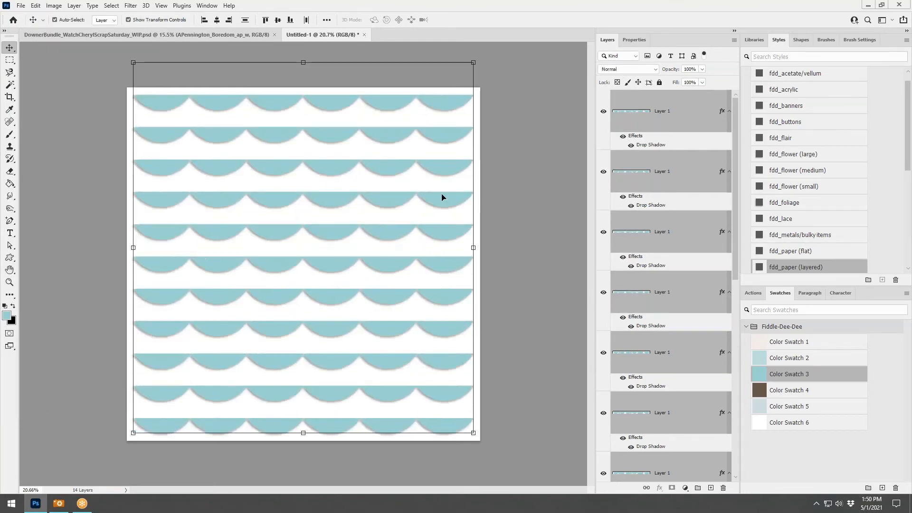
Step: Scale all the scalloped rows together to 104.24% and position them so they span the full page width and reach the top edge
drag(473, 62, 500, 45)
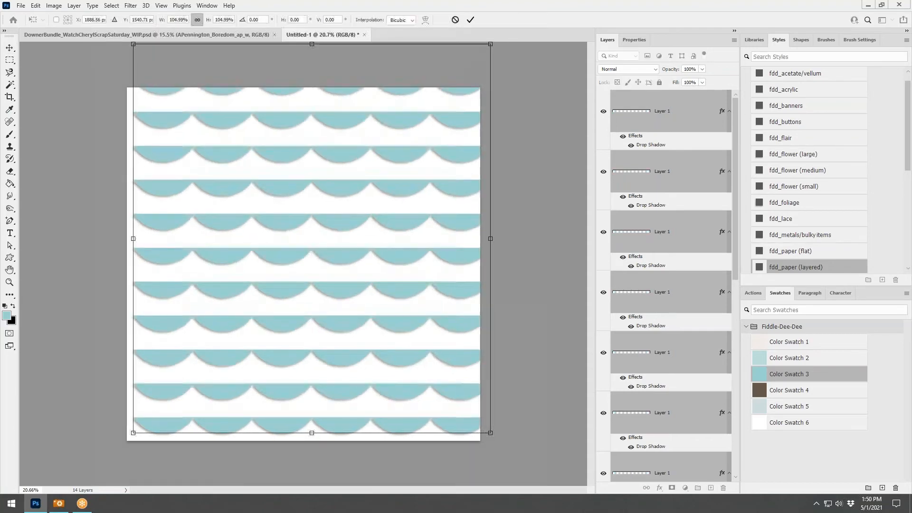
drag(454, 120, 449, 127)
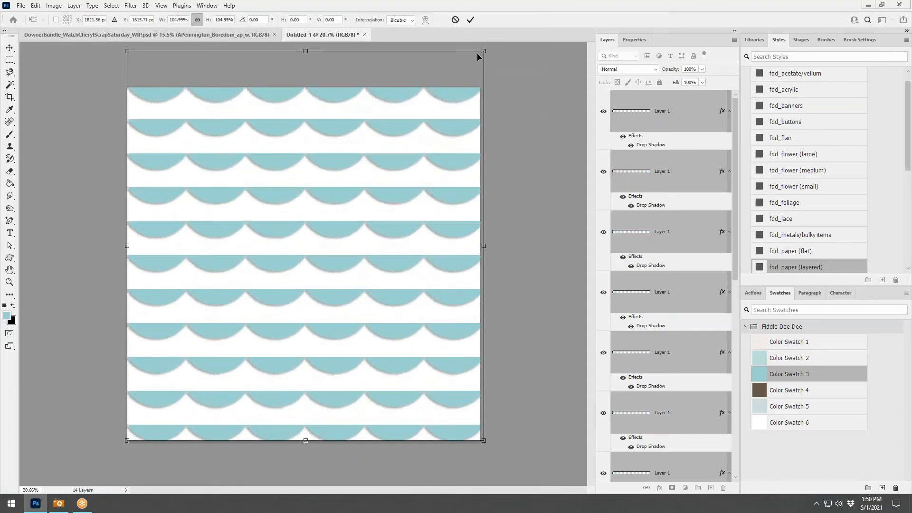
drag(483, 51, 476, 60)
drag(453, 95, 452, 93)
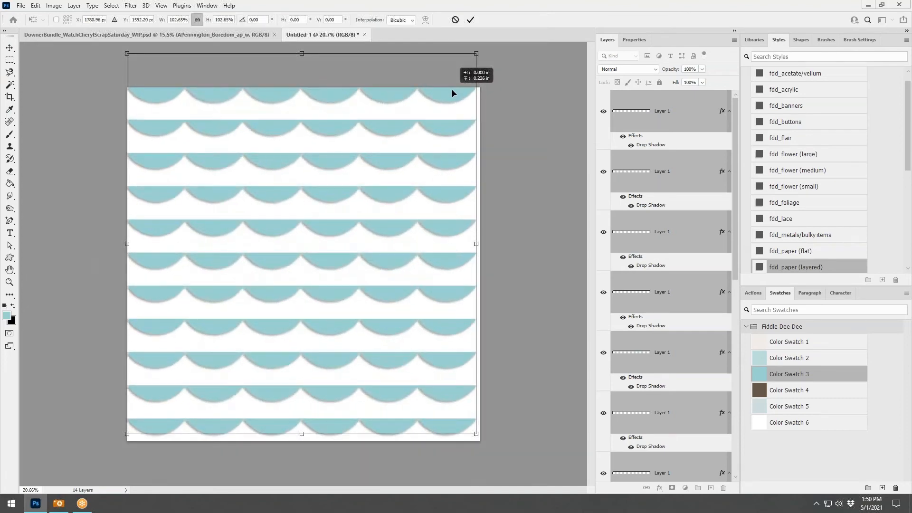
drag(477, 56, 481, 47)
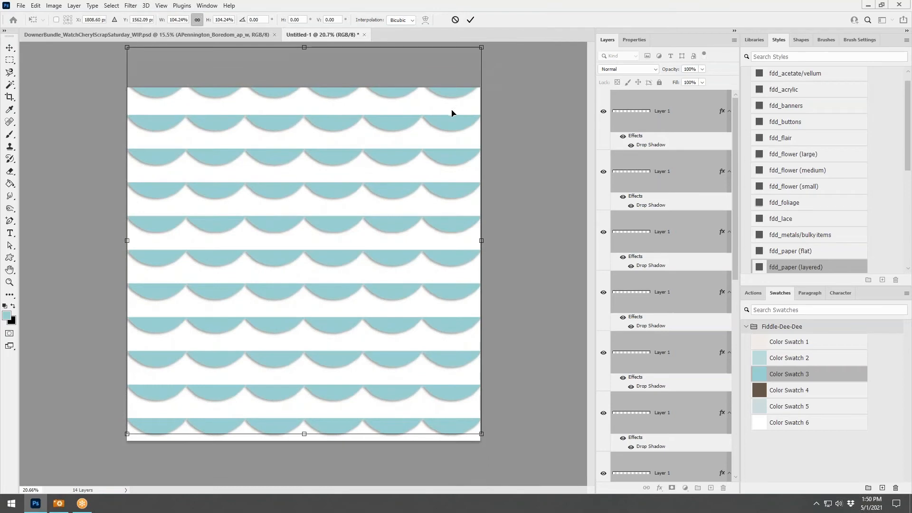
drag(451, 114, 453, 120)
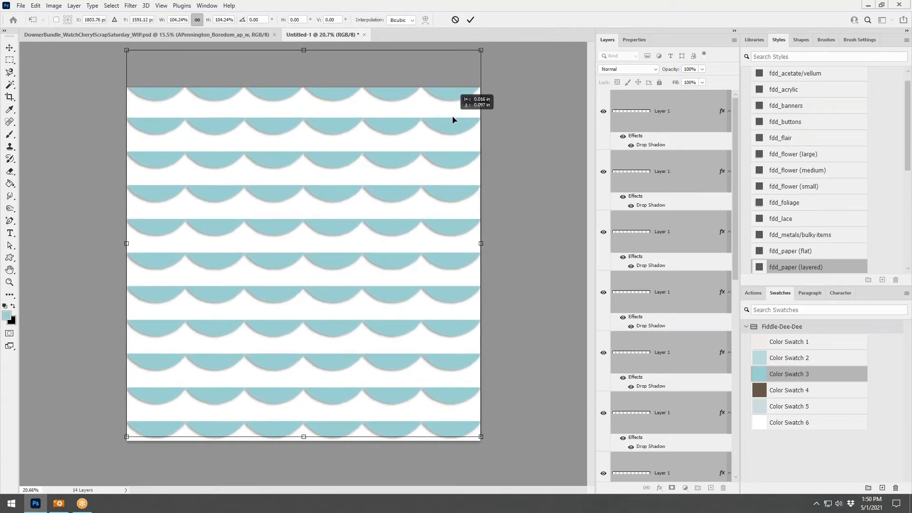
drag(453, 120, 452, 120)
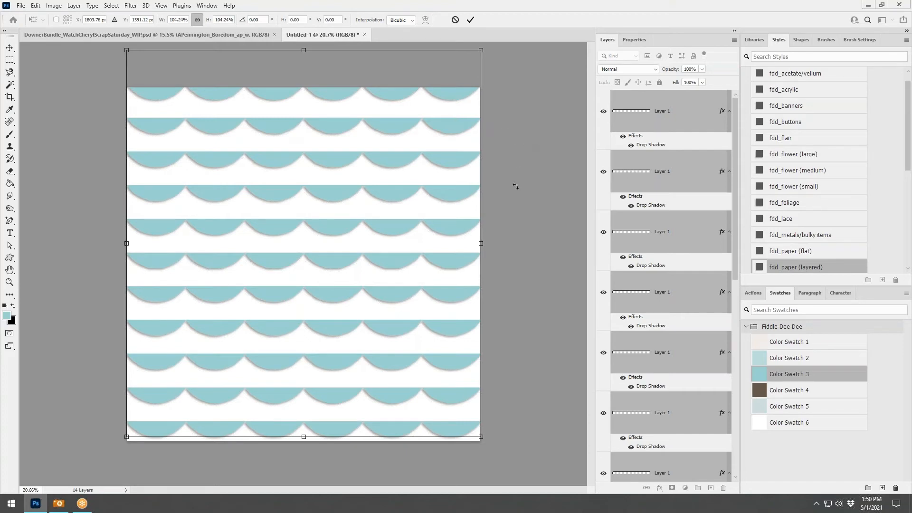
click(470, 19)
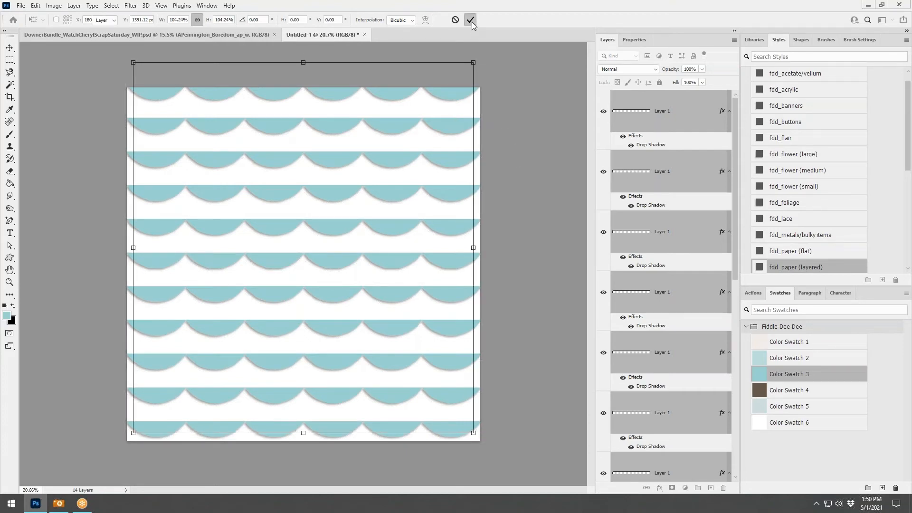
click(551, 192)
Step: Split the top scalloped row's drop shadow onto its own layer
click(448, 95)
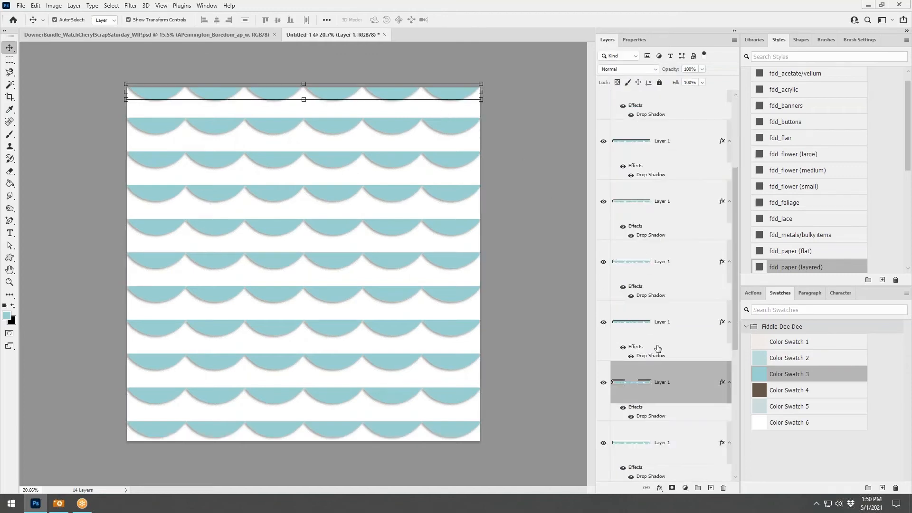
right_click(722, 381)
click(747, 360)
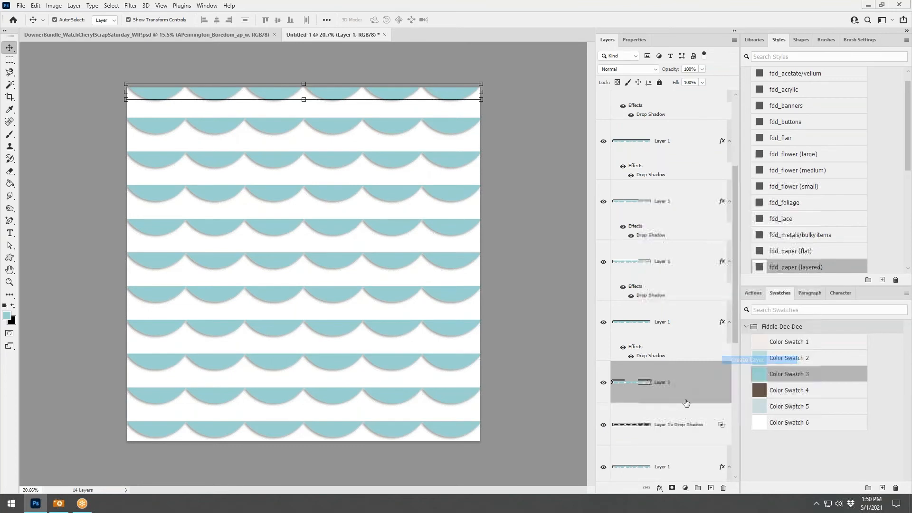
Step: Warp the top row's separated shadow with small irregular pulls at its scallop joints and lower edge, and apply the transform
click(672, 411)
scroll(286, 98, up, 3)
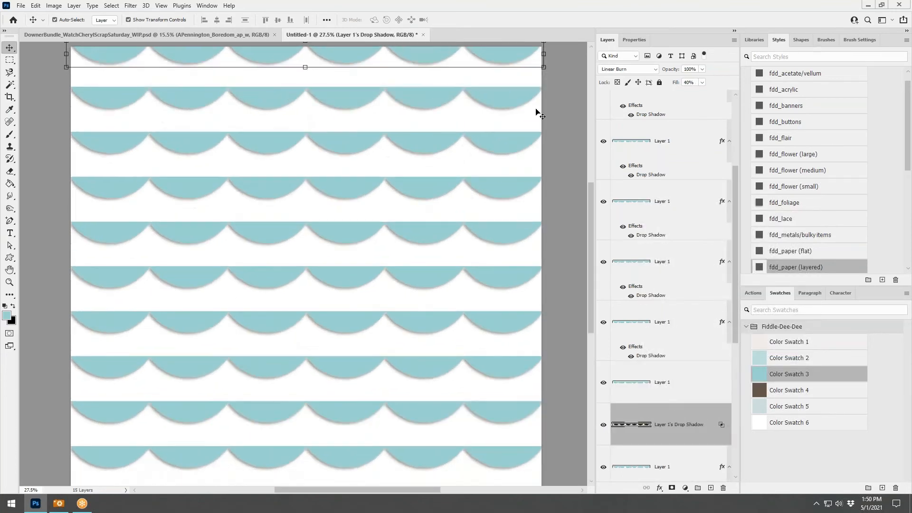
drag(591, 190, 588, 155)
key(ctrl+t)
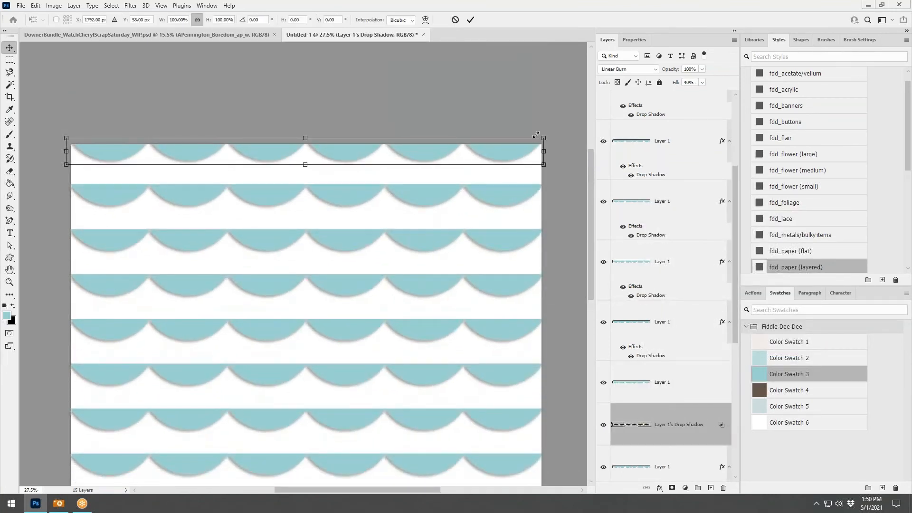
click(425, 19)
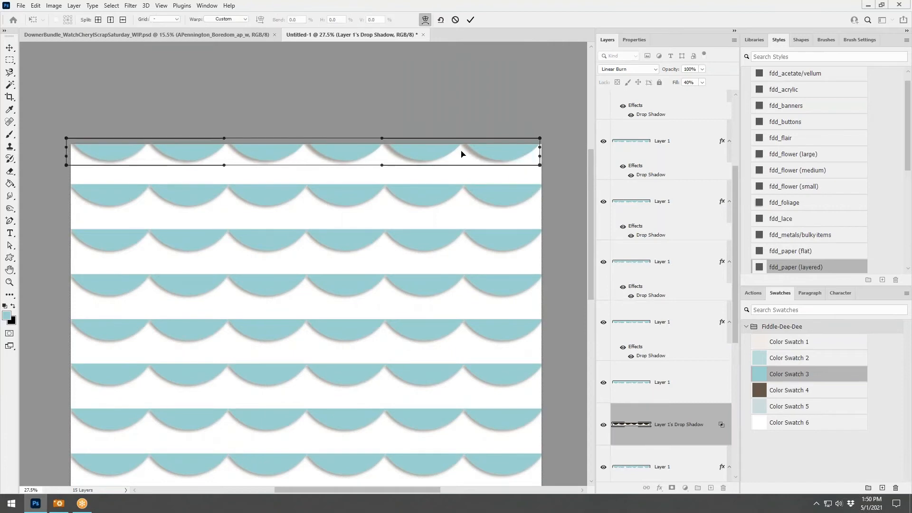
drag(461, 151, 465, 147)
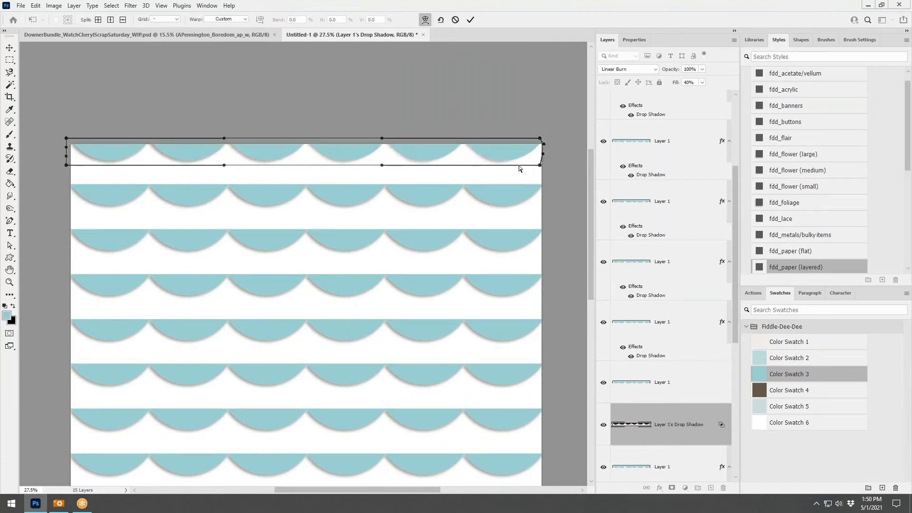
drag(512, 167, 510, 169)
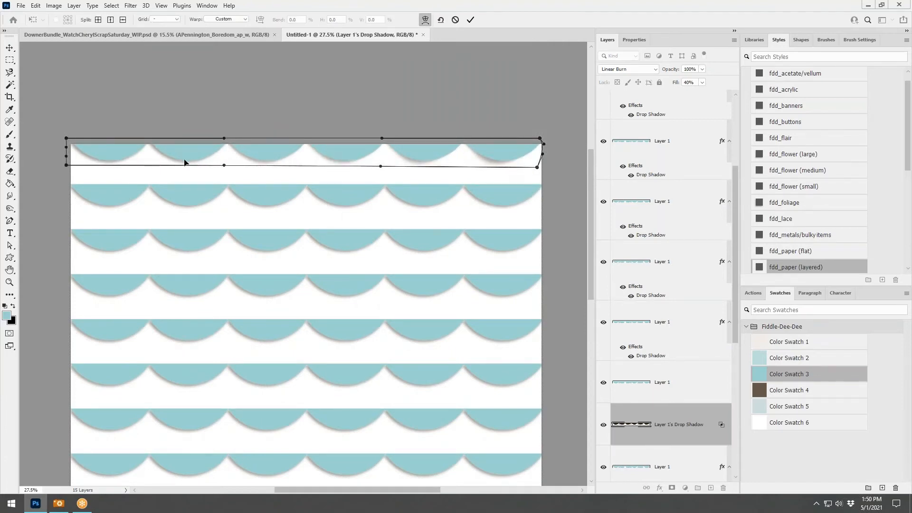
drag(184, 162, 184, 164)
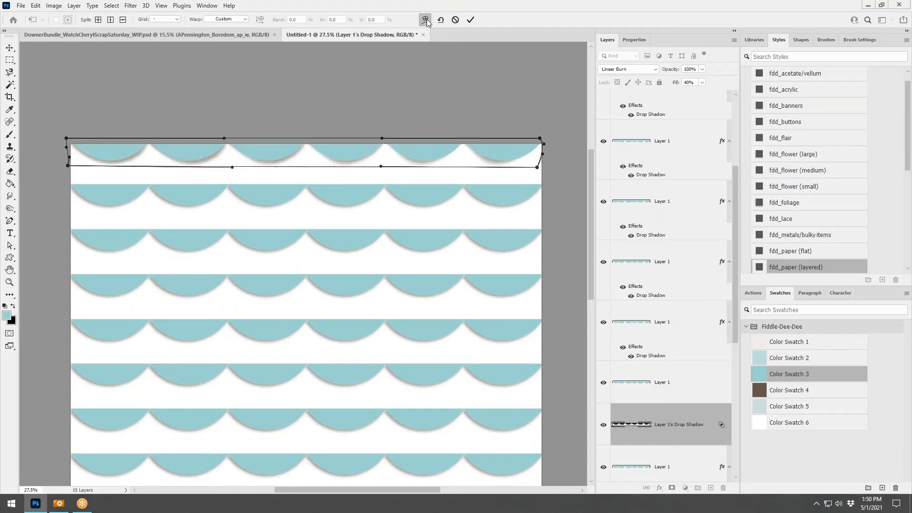
click(469, 19)
Step: Split the second scalloped row's drop shadow onto its own layer
click(512, 205)
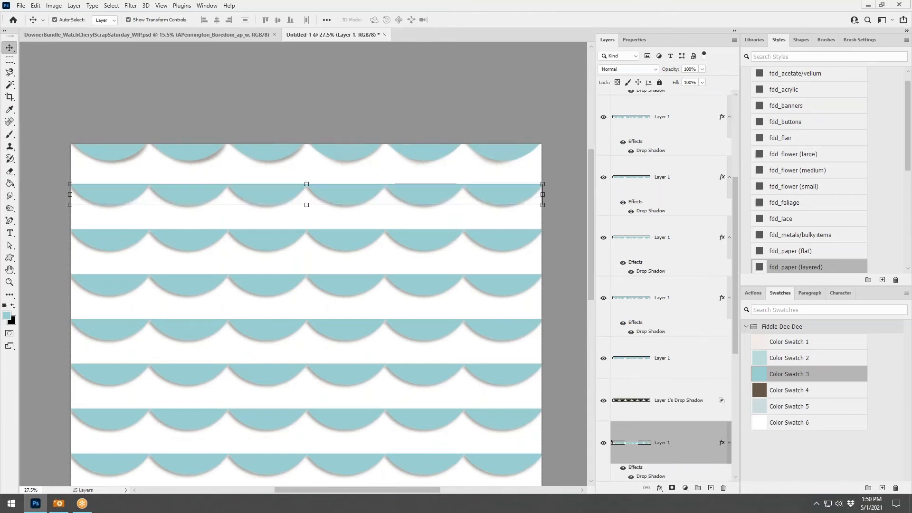
scroll(694, 445, down, 2)
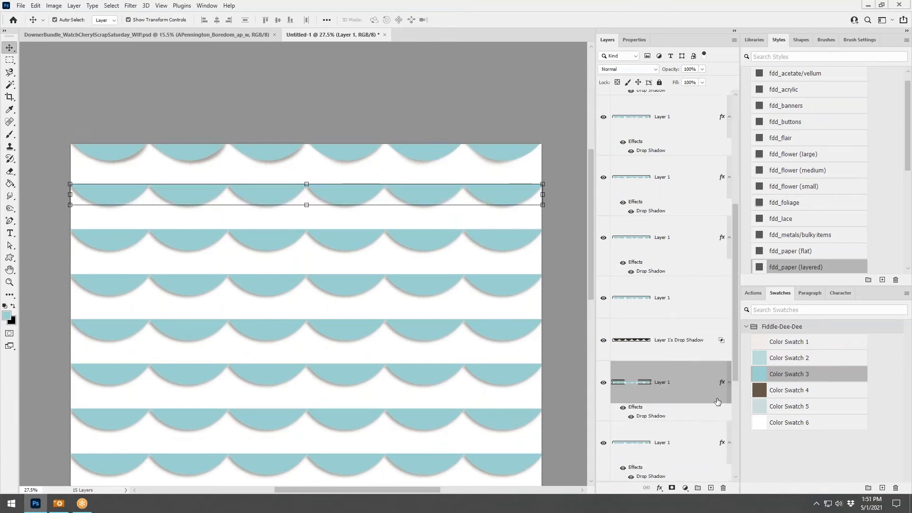
right_click(722, 382)
click(747, 358)
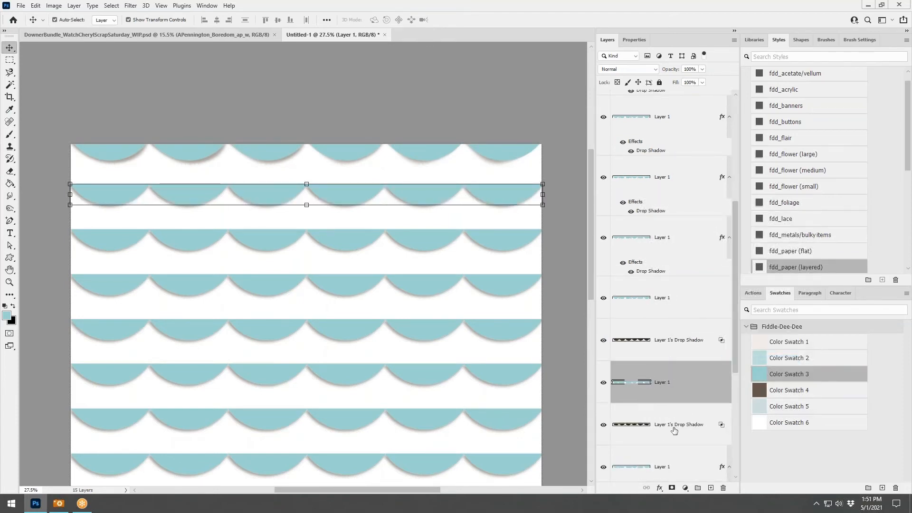
Step: Warp the second row's separated shadow unevenly along its scallop joints and lower edge, and apply the transform
click(544, 183)
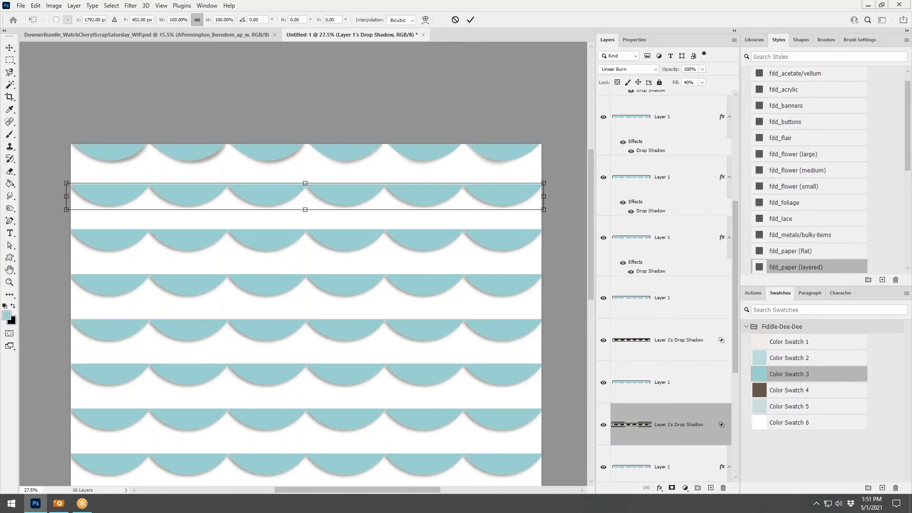
click(435, 20)
drag(305, 186, 307, 185)
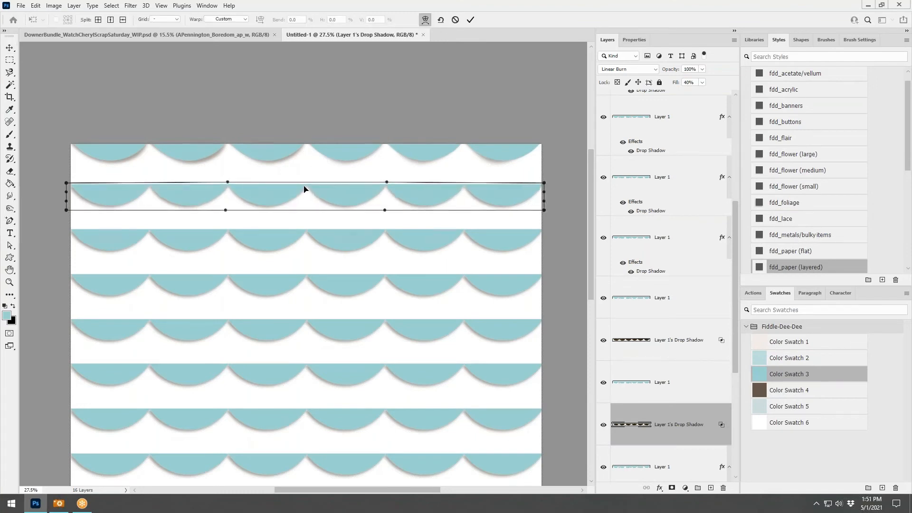
drag(215, 208, 210, 211)
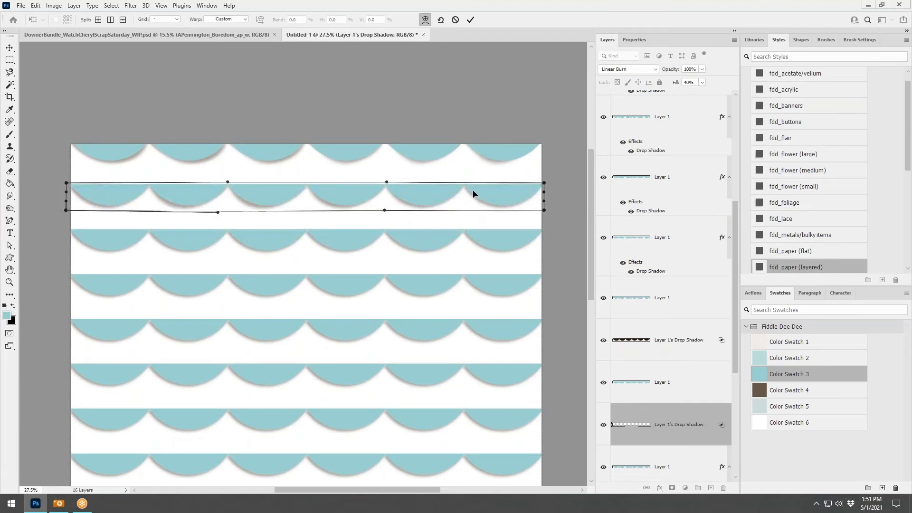
drag(472, 191, 473, 190)
drag(533, 209, 535, 211)
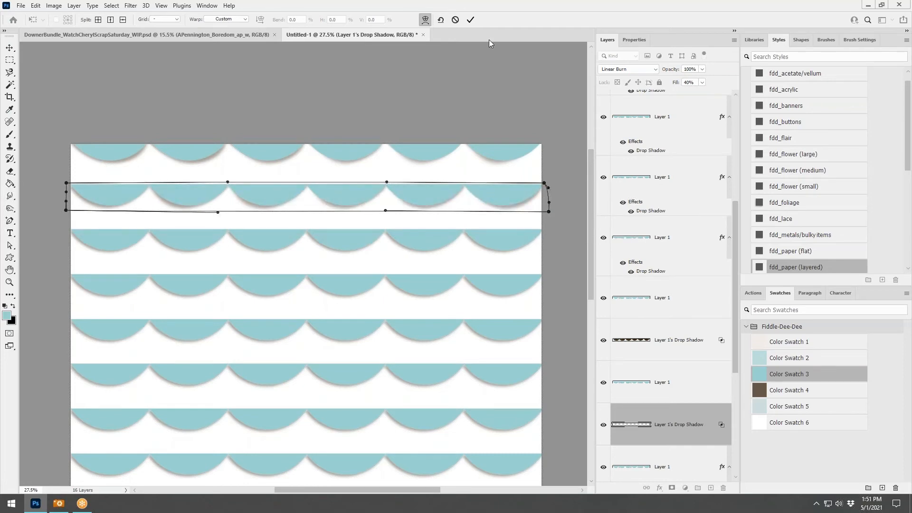
click(470, 19)
Step: Compare the warped shadows of the top two rows with the regular shadows of the rows below
key(ctrl+0)
key(ctrl+plus)
key(ctrl+plus)
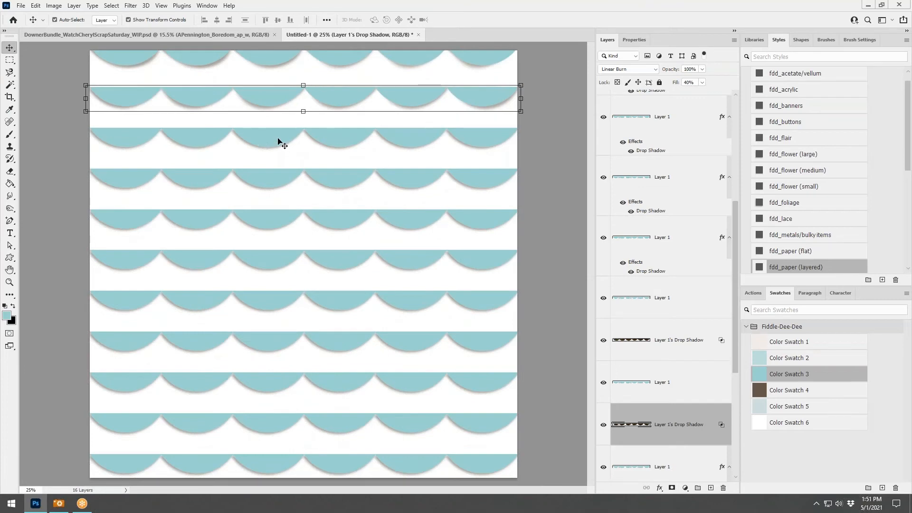
scroll(279, 142, down, 2)
click(538, 142)
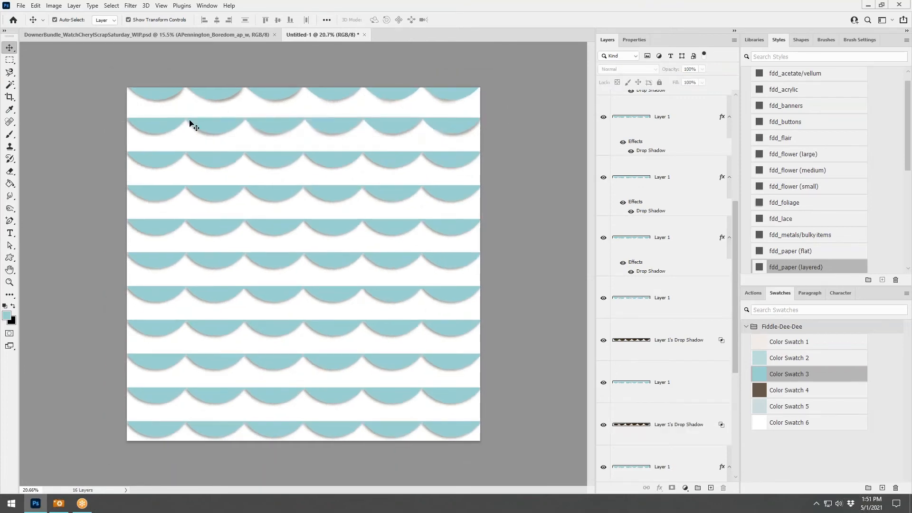
click(339, 162)
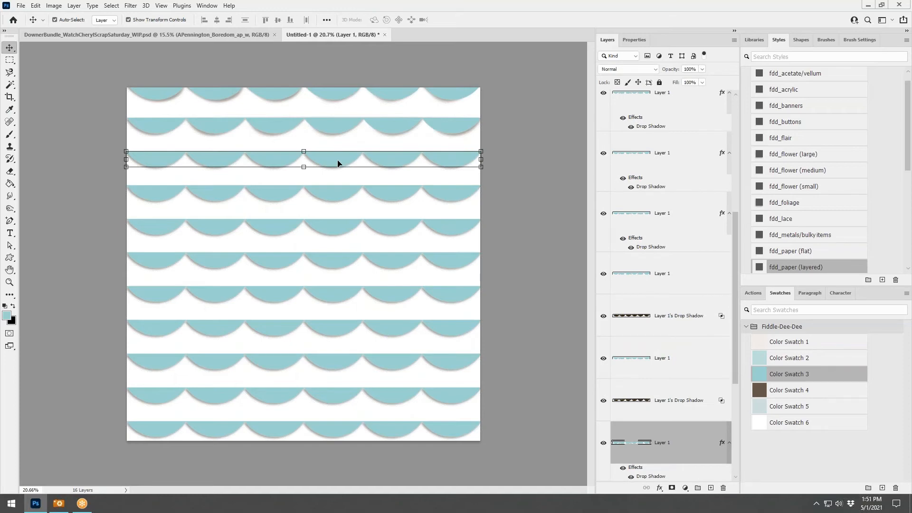
click(513, 142)
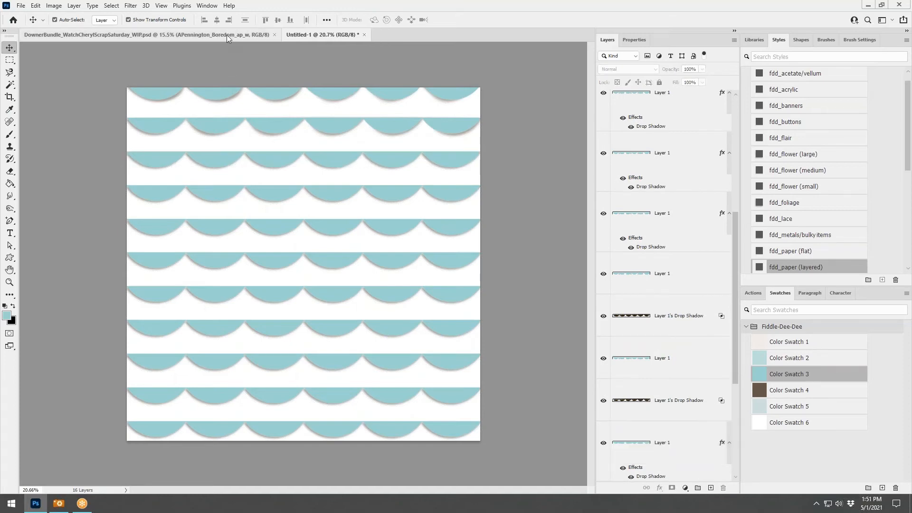
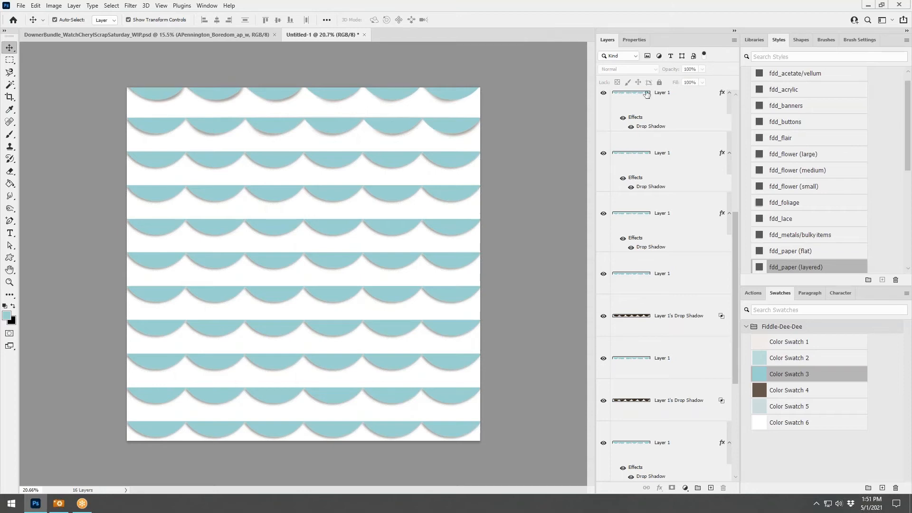
click(150, 34)
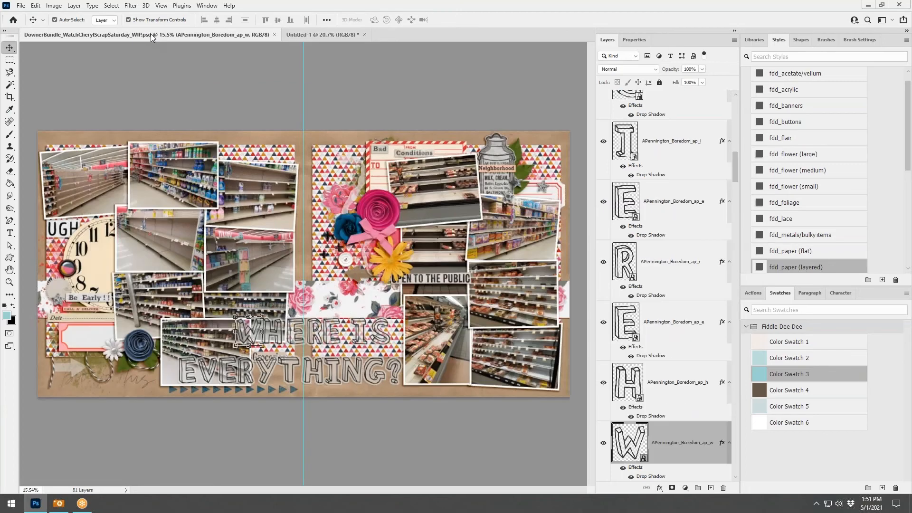
click(21, 5)
click(415, 100)
click(312, 34)
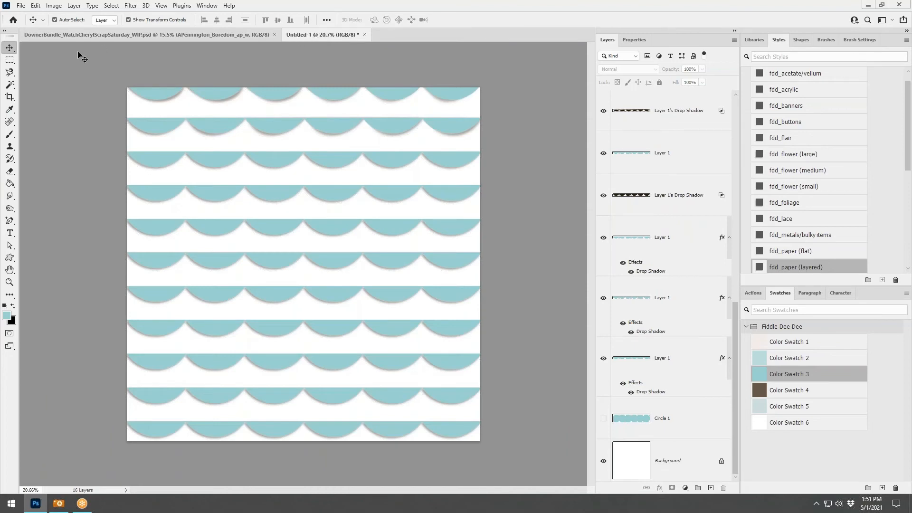
Step: Save the scallop document as a layered Photoshop file named Scallops_WIP in the TEMPLATES IN PROGRESS folder
click(21, 6)
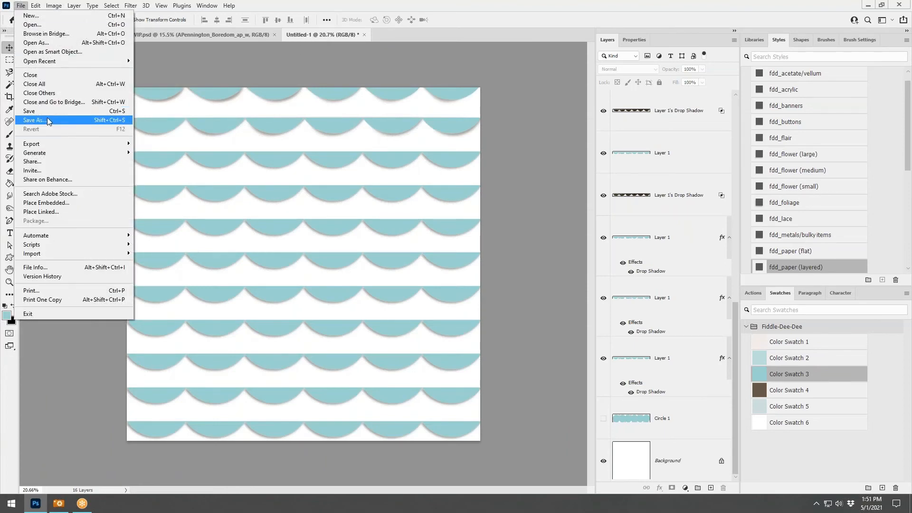
click(45, 119)
scroll(54, 122, up, 5)
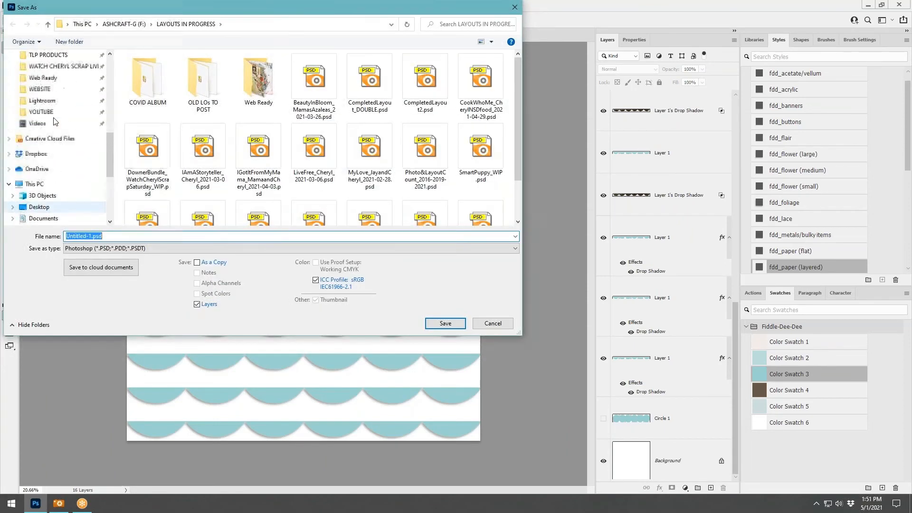
click(54, 113)
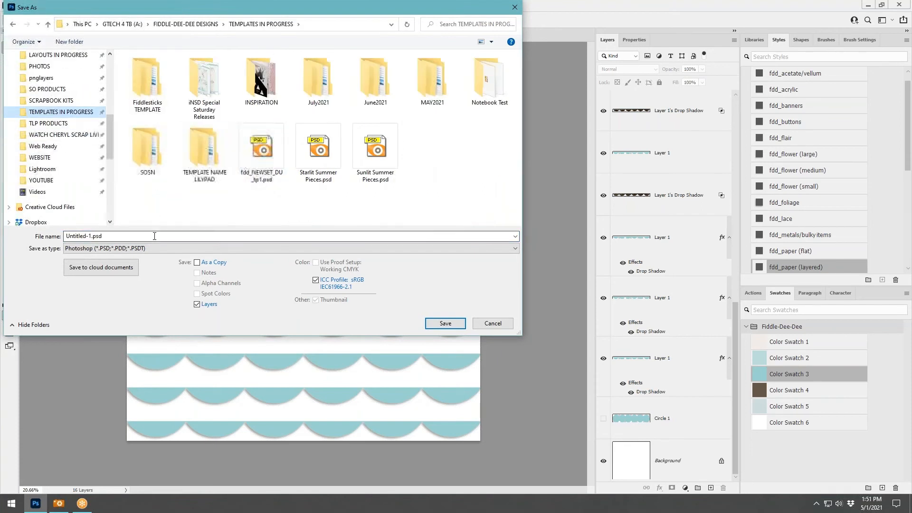
click(136, 238)
text(Scallops)
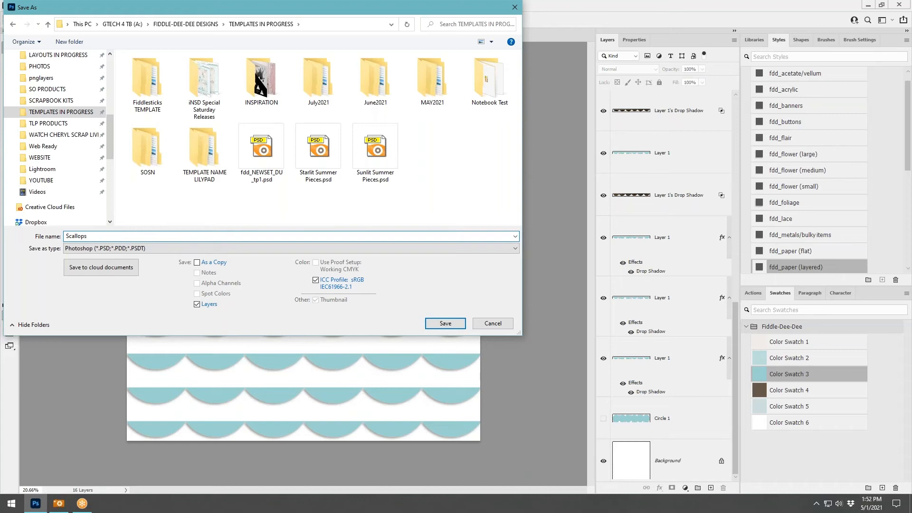
text(_WIP)
key(Return)
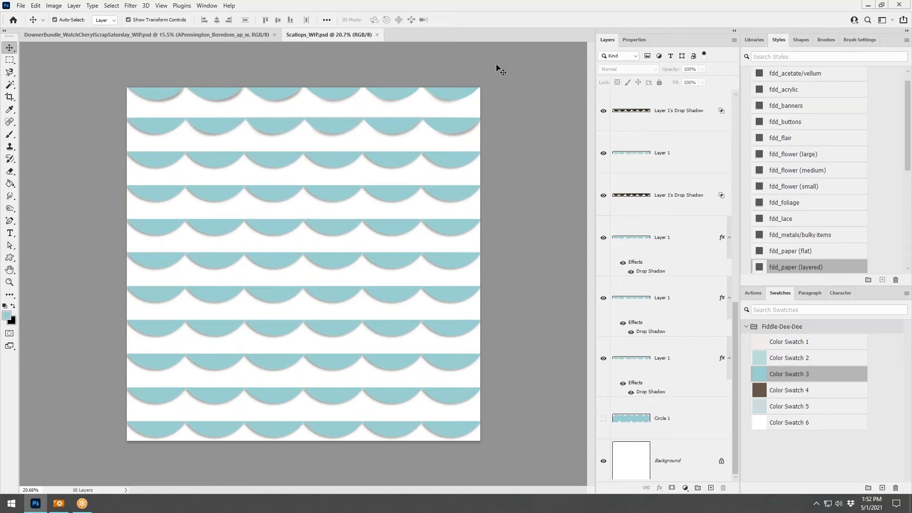
key(alt+Tab)
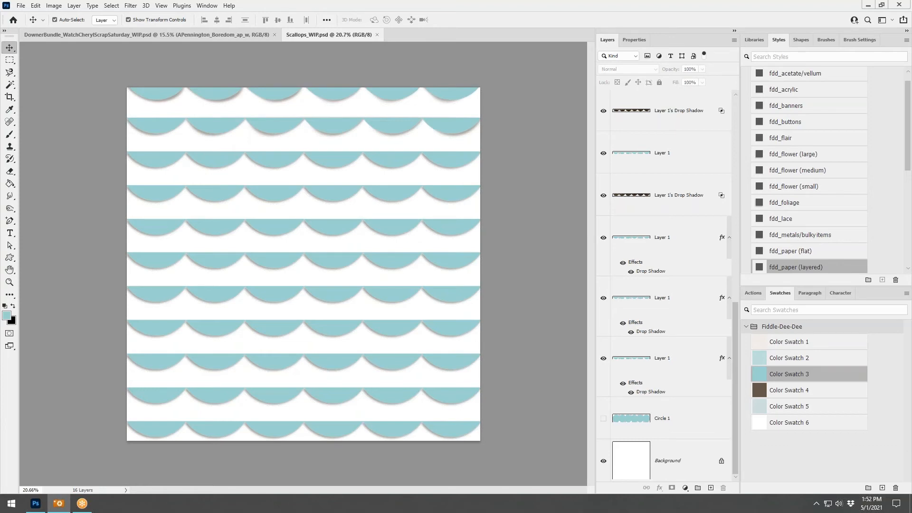
Step: Switch to the WatchCherylScrapSaturday layout, try out the CliffNotes OverIt alpha w (1) letter on it, and delete that letter's layer
click(156, 34)
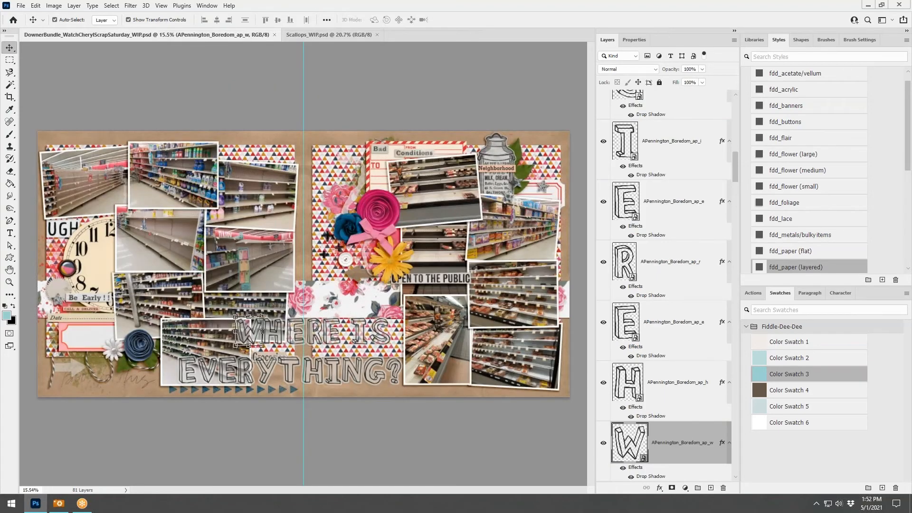
key(alt+Tab)
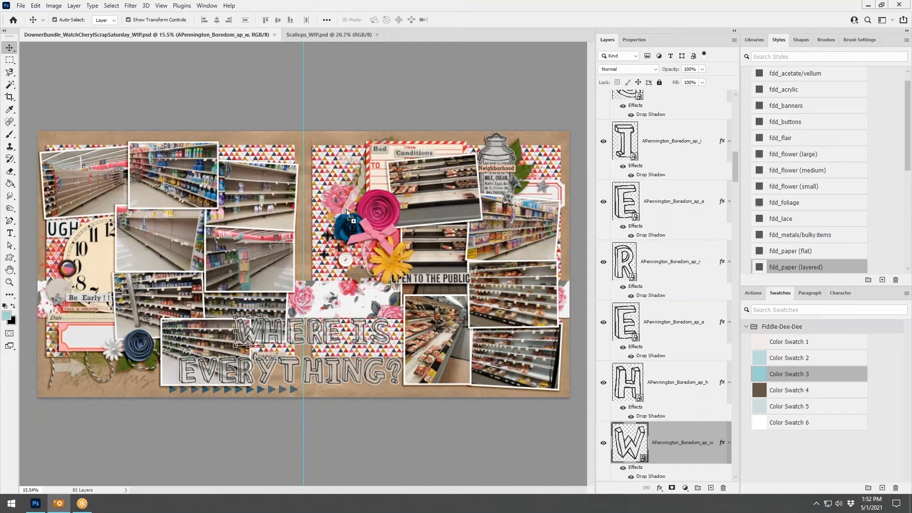
key(ctrl+v)
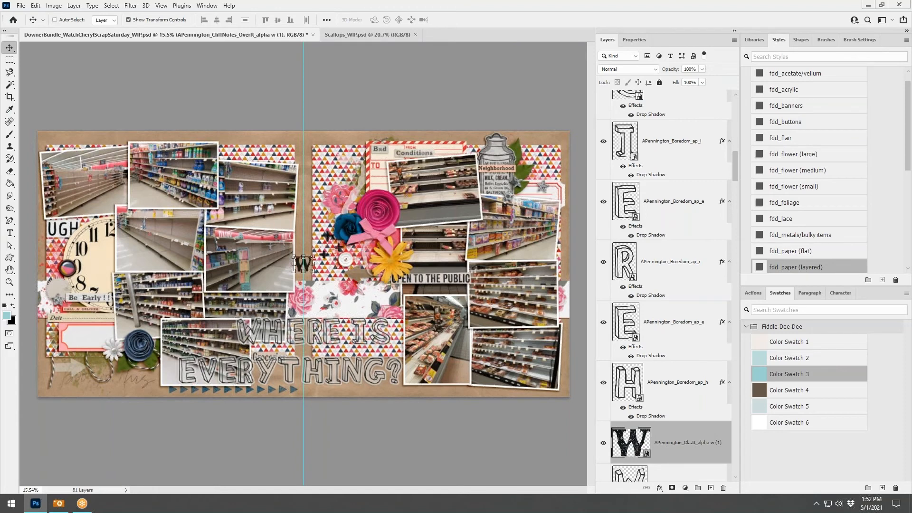
drag(310, 269, 326, 291)
right_click(707, 445)
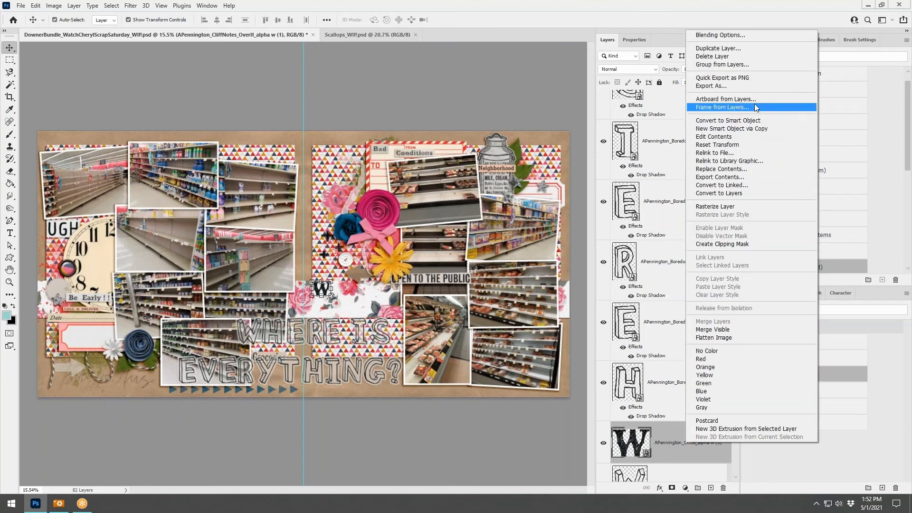
click(731, 58)
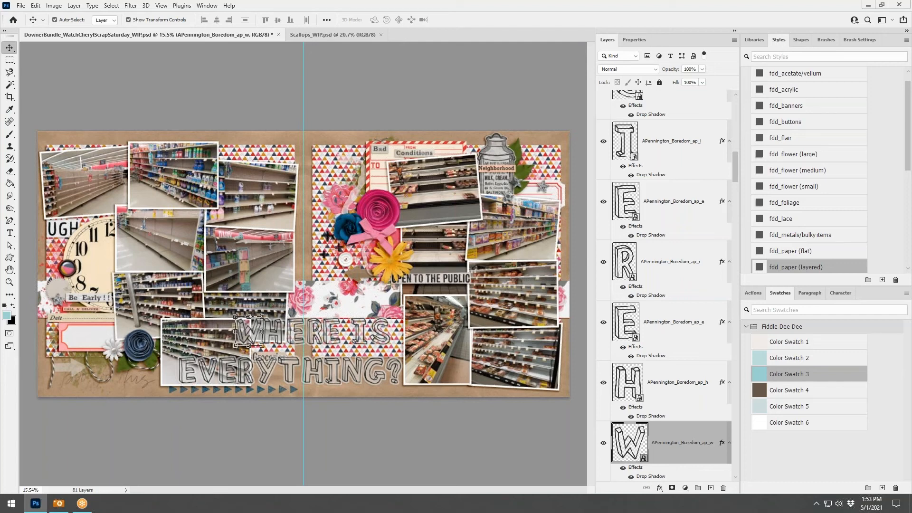
Step: Try placing the CliffNotes OverIt misc (2) element in the two-page layout, and delete its layer
key(alt+Tab)
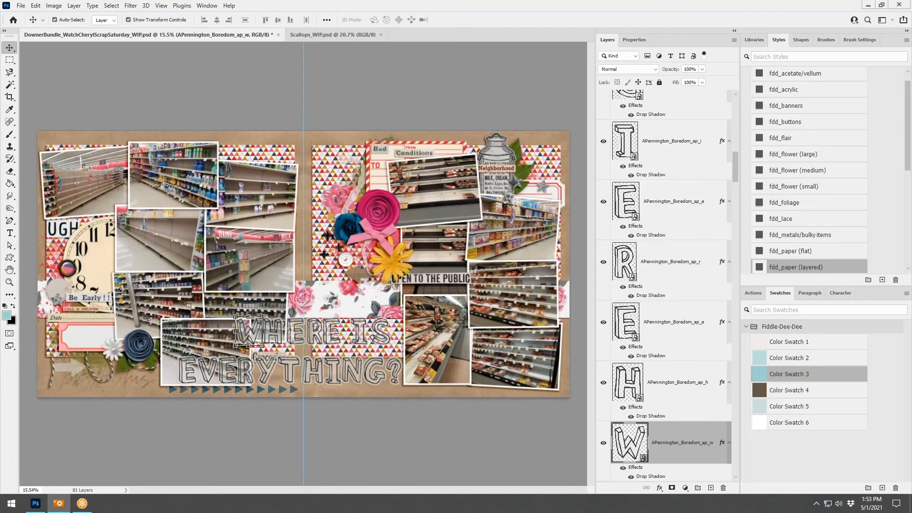
drag(481, 276, 323, 312)
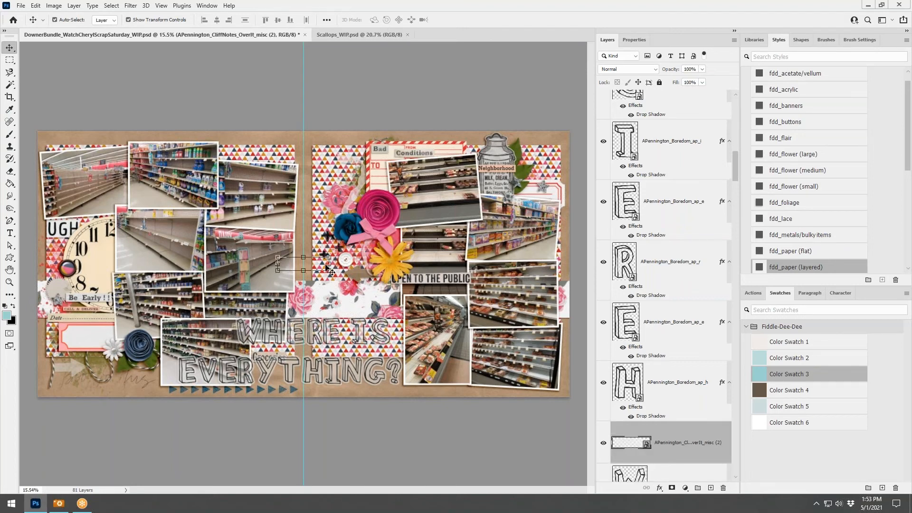
right_click(688, 442)
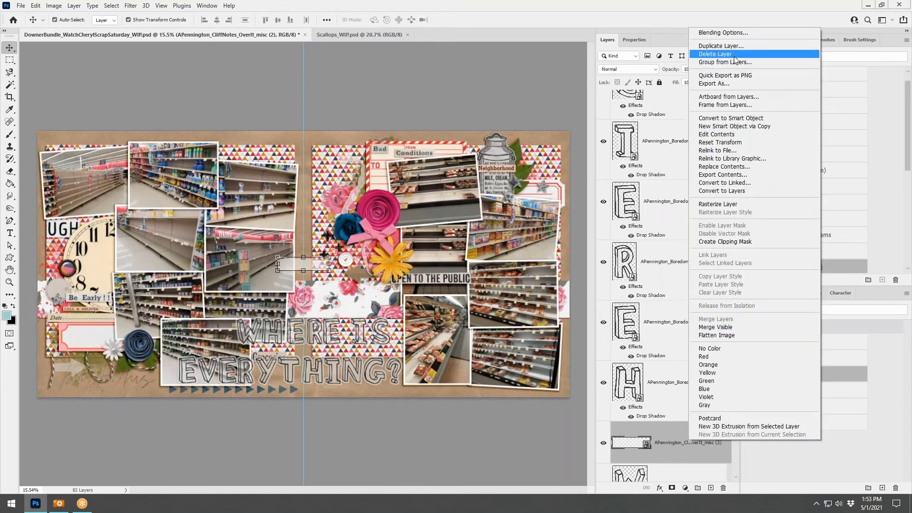
click(714, 54)
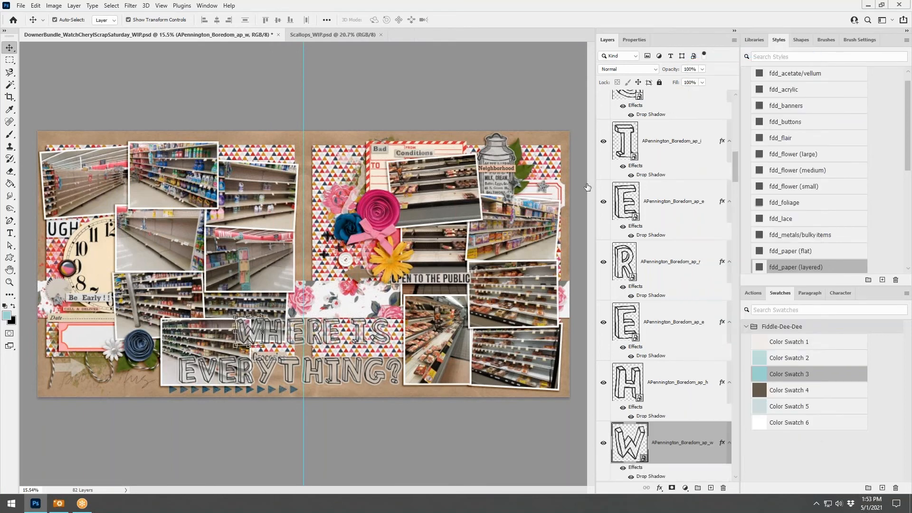
click(357, 34)
click(191, 35)
key(alt+Tab)
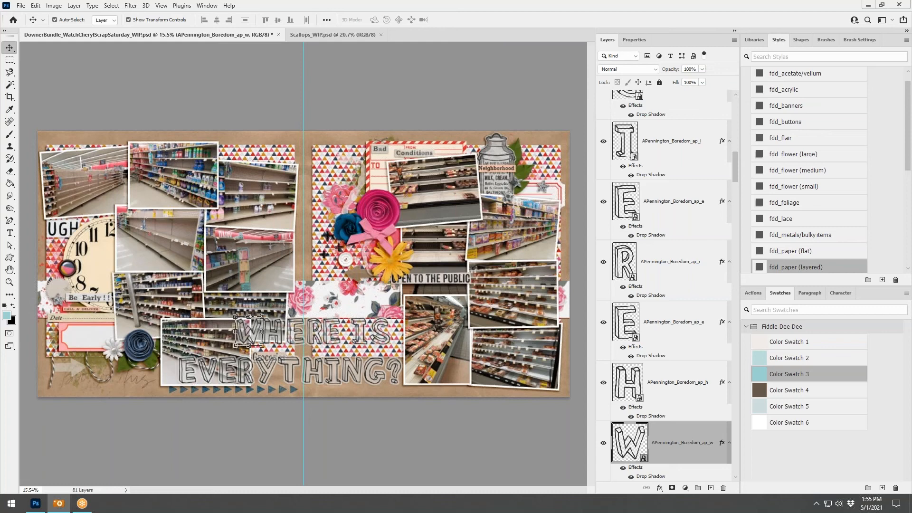
Step: Move the yellow flower in the right-hand page's cluster slightly upward, clear of the OPEN TO THE PUBLIC strip
click(392, 262)
drag(395, 255, 401, 249)
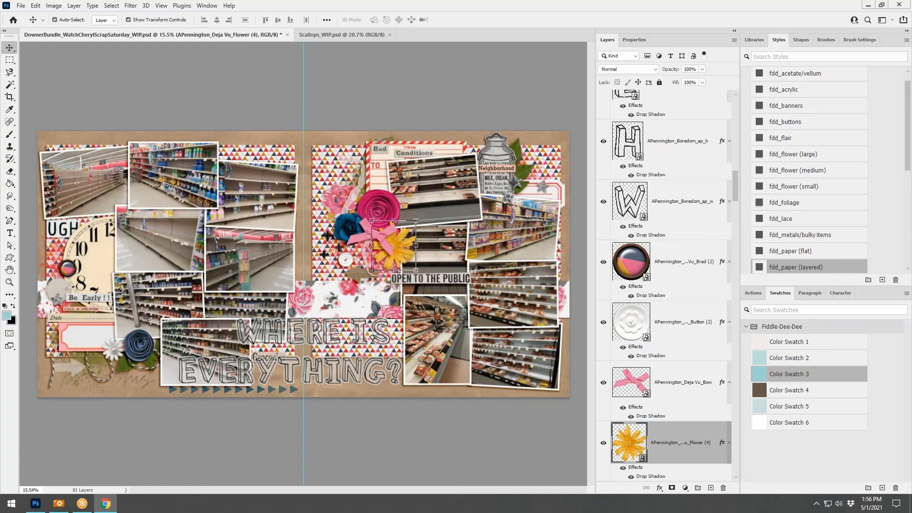
key(XF86Calculator)
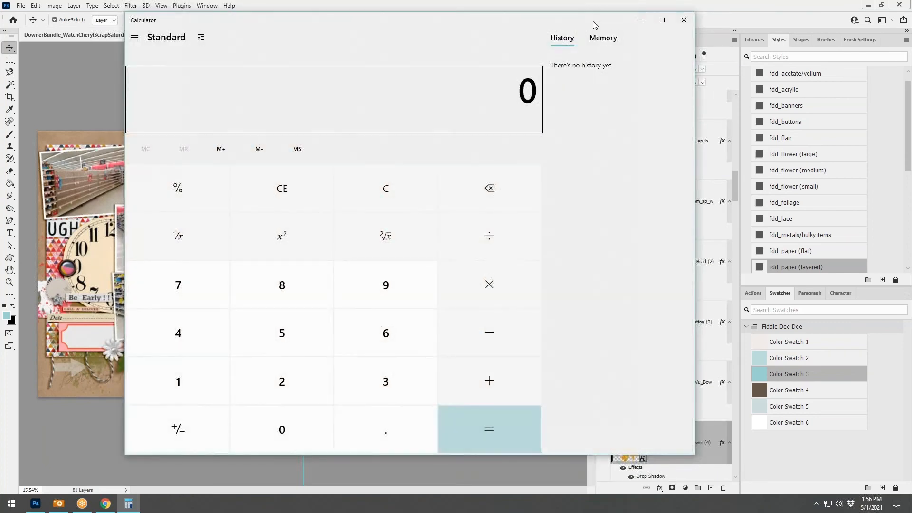
drag(594, 25, 911, 56)
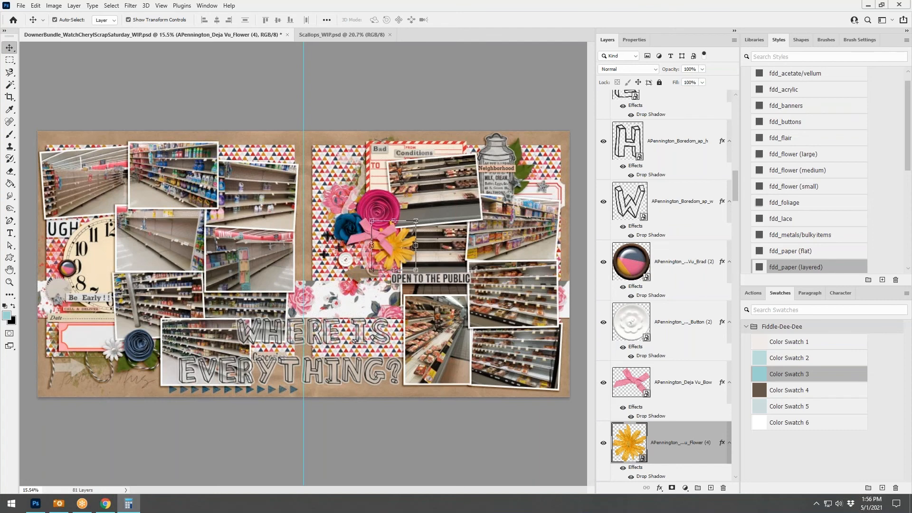
key(alt+F4)
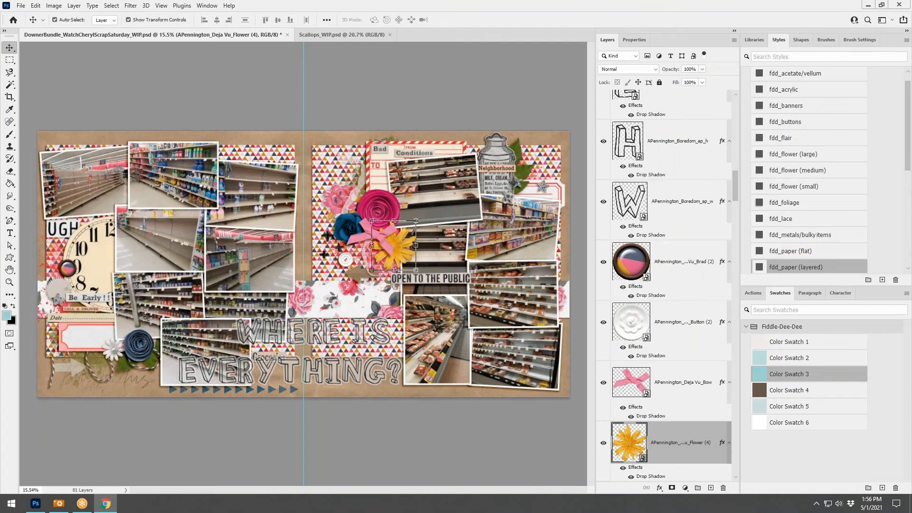